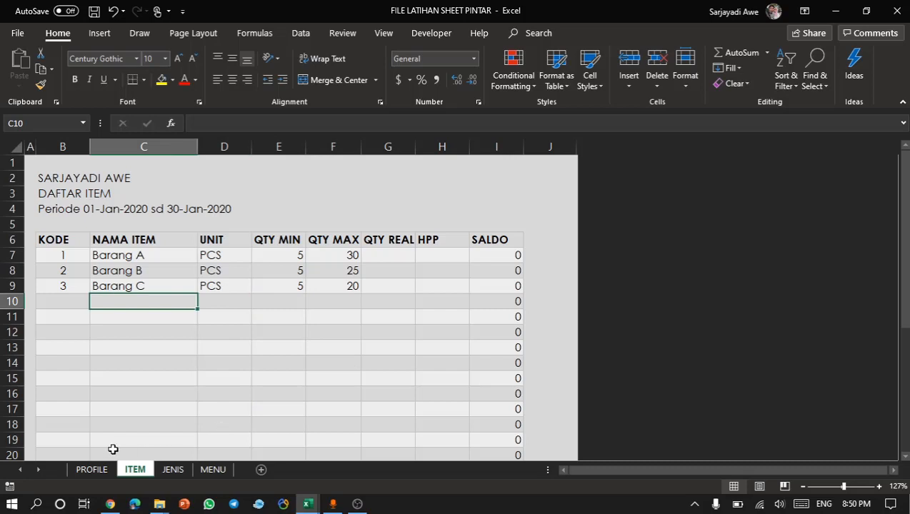
Review the existing PROFILE, ITEM and JENIS sheets of the practice workbook.
click(80, 472)
click(133, 471)
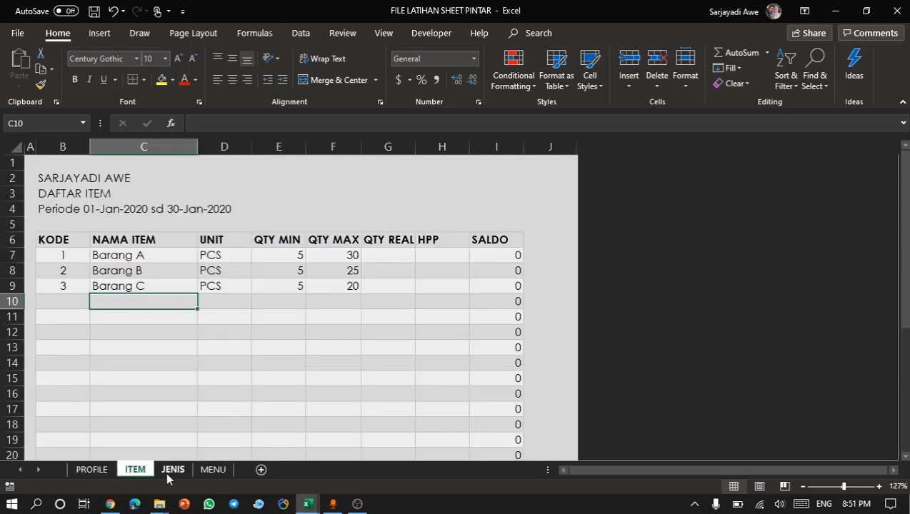
click(167, 472)
Switch to the KONTROL STOK workbook and look over its TRANSAKSI and MENU sheets.
mouse_move(309, 506)
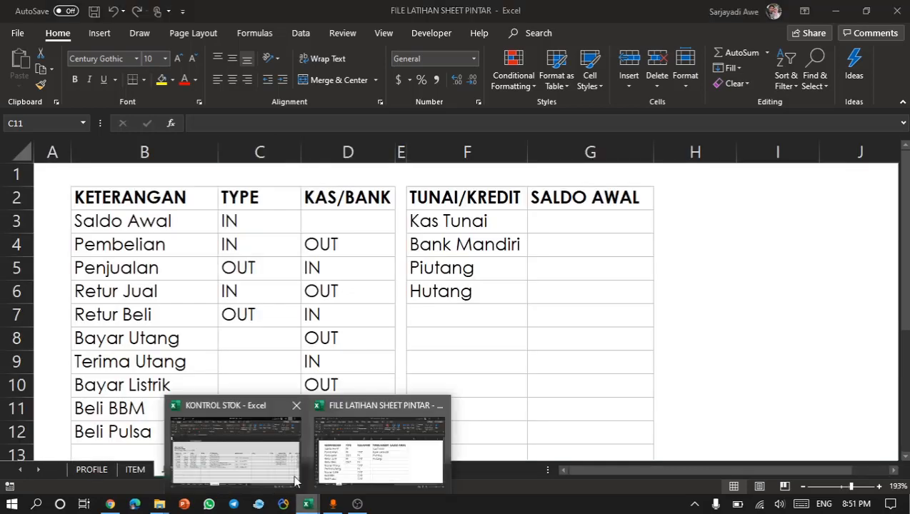
click(274, 461)
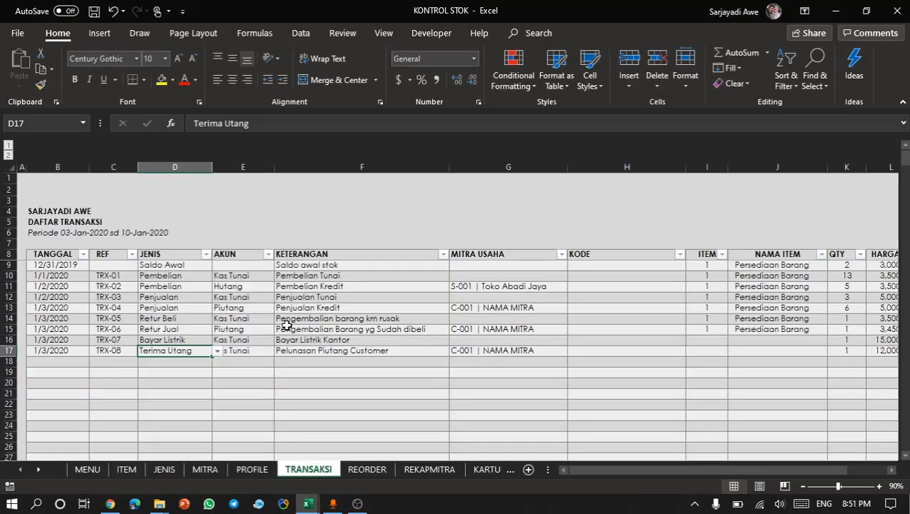
click(240, 319)
click(85, 471)
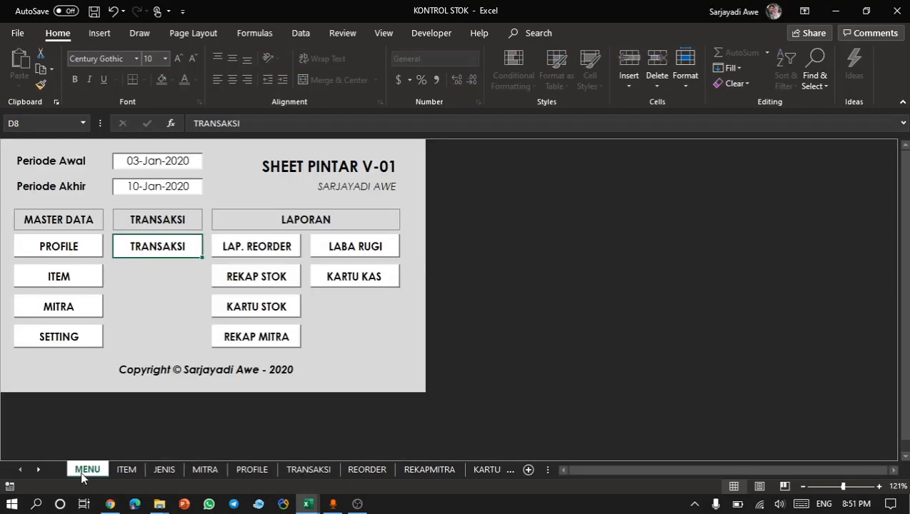
click(325, 356)
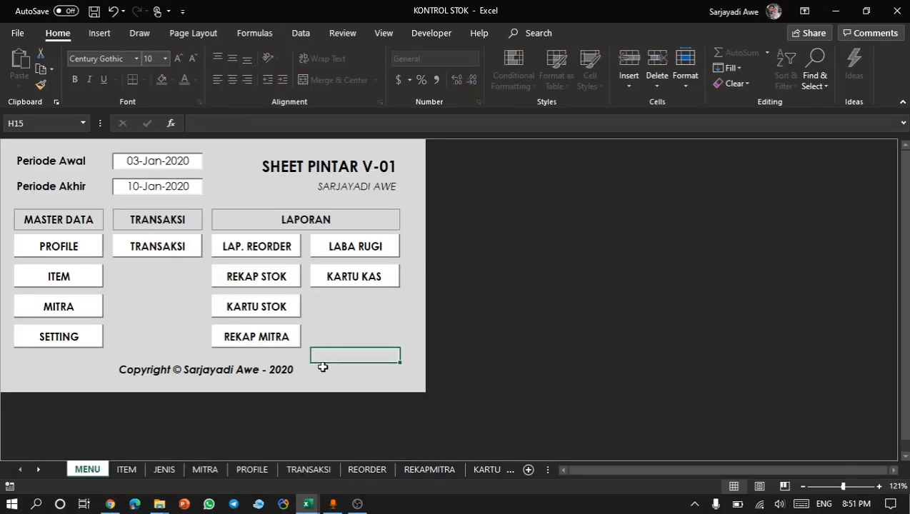
click(323, 367)
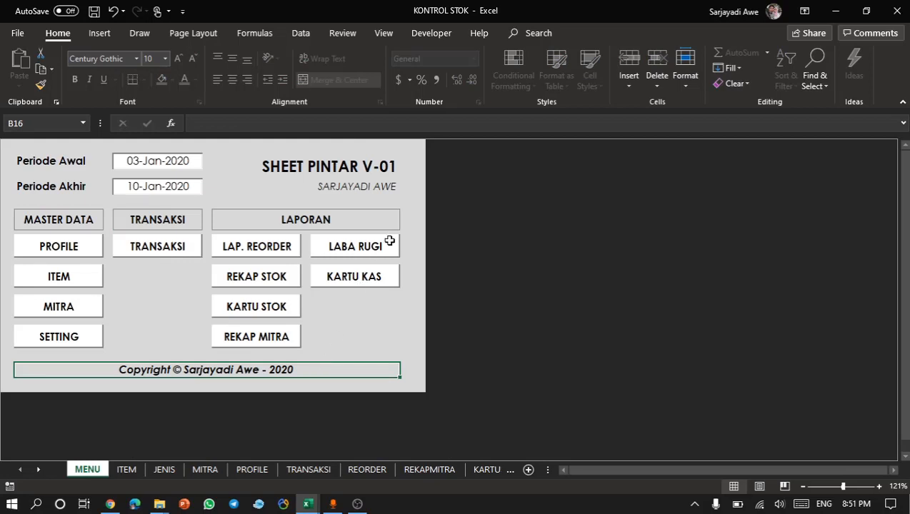
Examine the LABARUGI, TRANSAKSI and REORDER sheets of the finished workbook and return to its main menu.
click(359, 246)
click(243, 327)
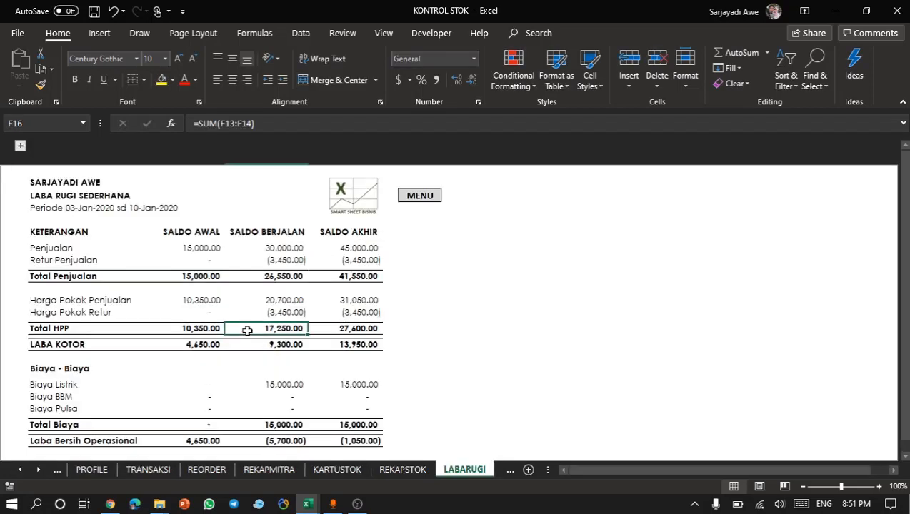
click(232, 423)
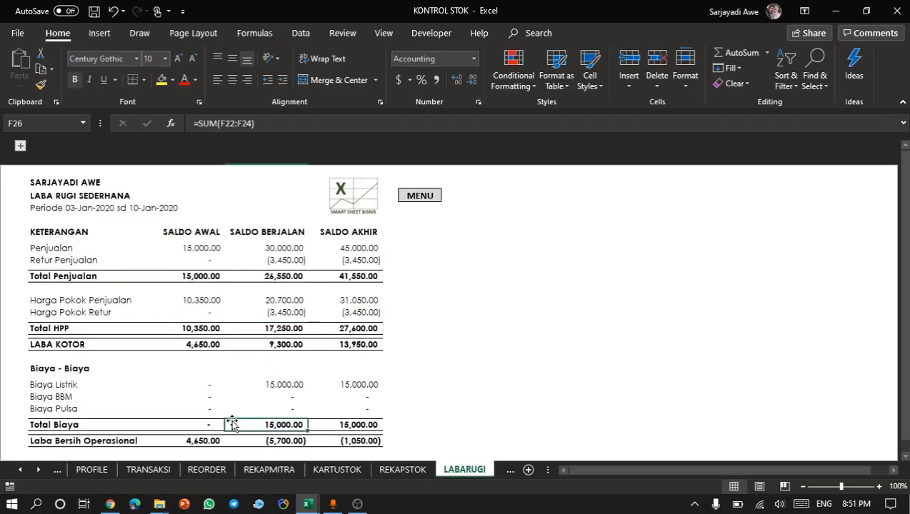
click(88, 469)
click(146, 466)
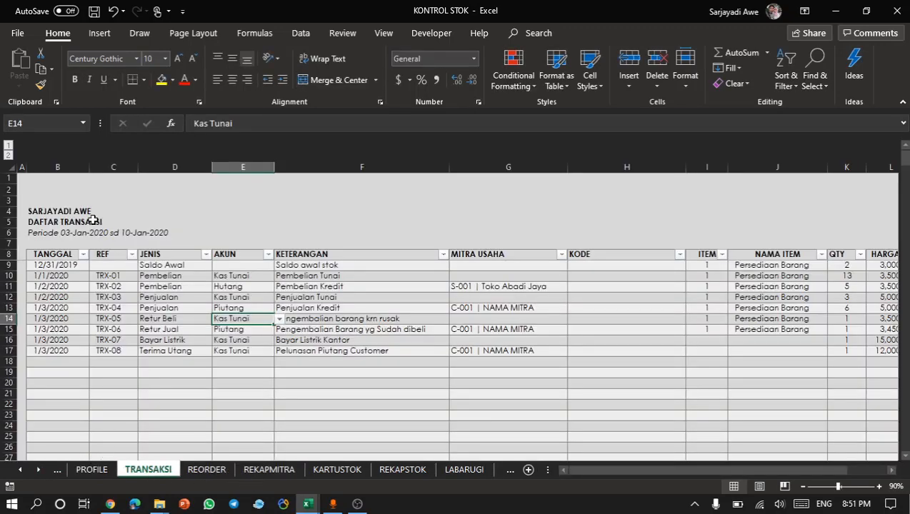
click(207, 470)
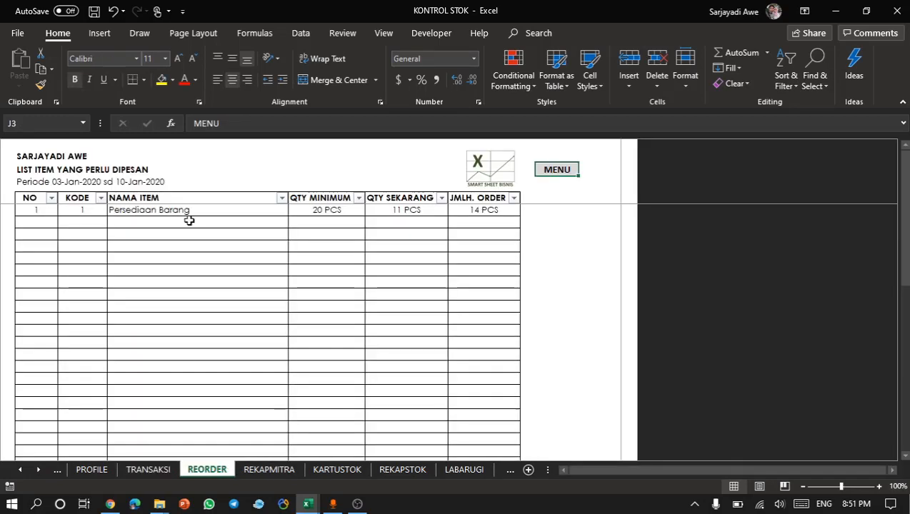
click(558, 174)
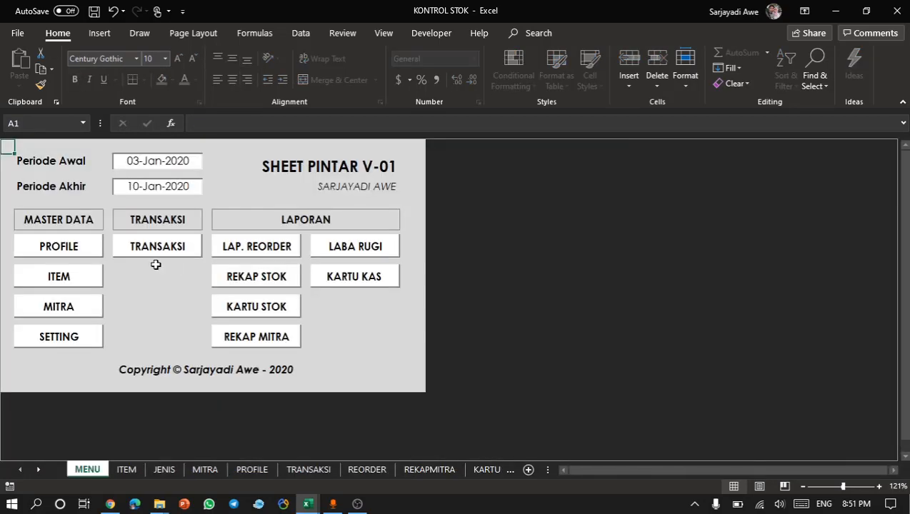
Open the MITRA sheet from the menu and examine its partner list, including the Piutang and Hutang sections and the TYPE column.
click(62, 304)
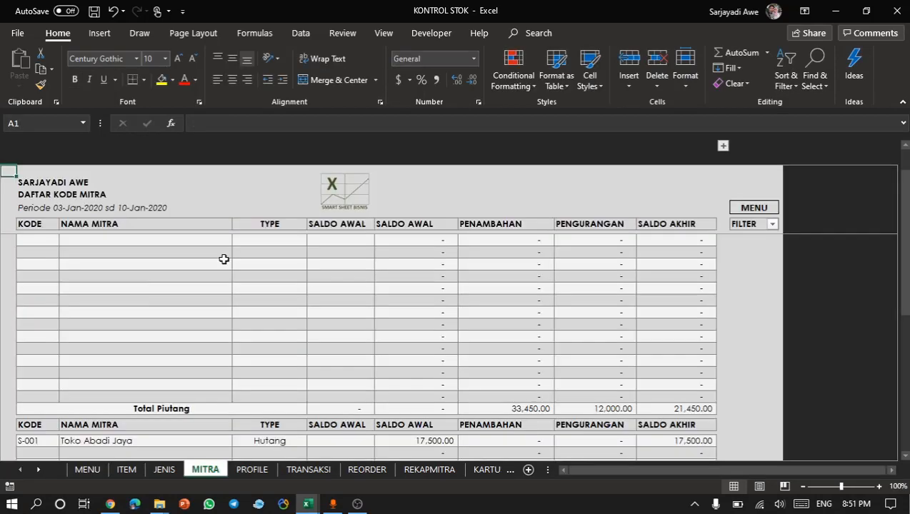
click(224, 260)
scroll(224, 259, down, 7)
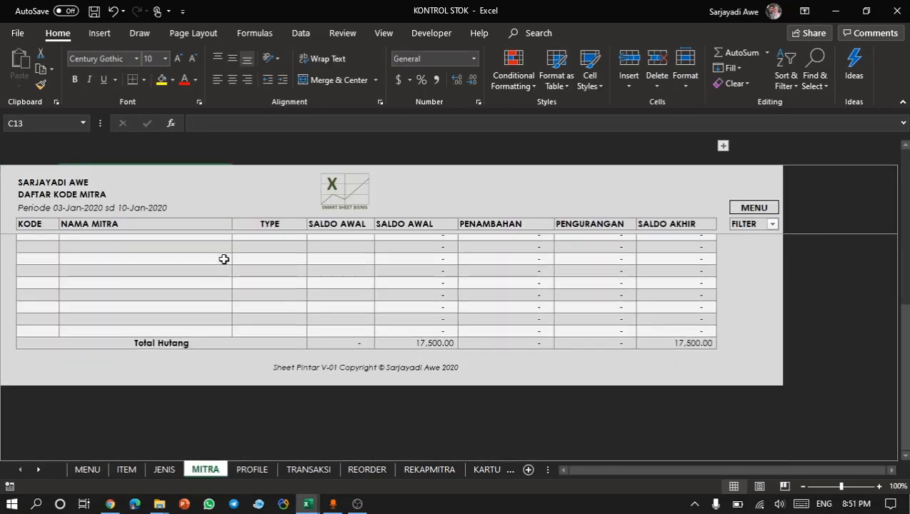
scroll(224, 260, up, 10)
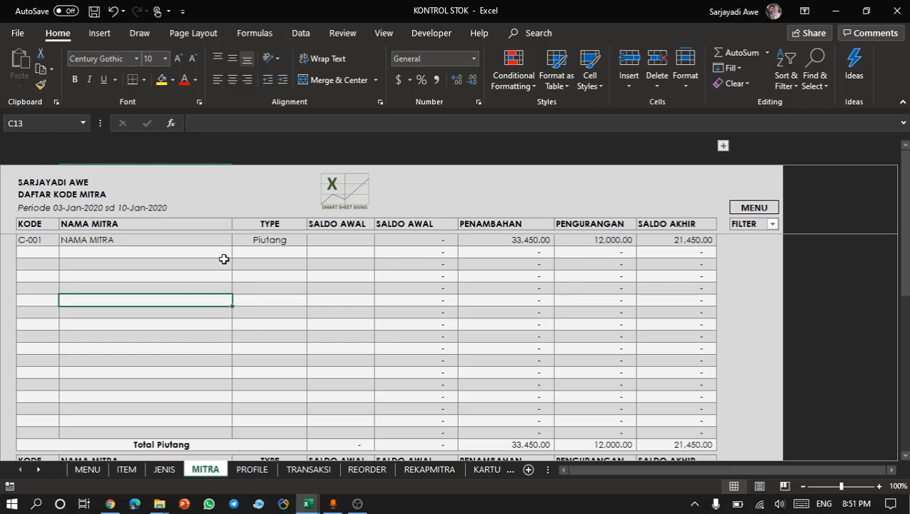
click(200, 239)
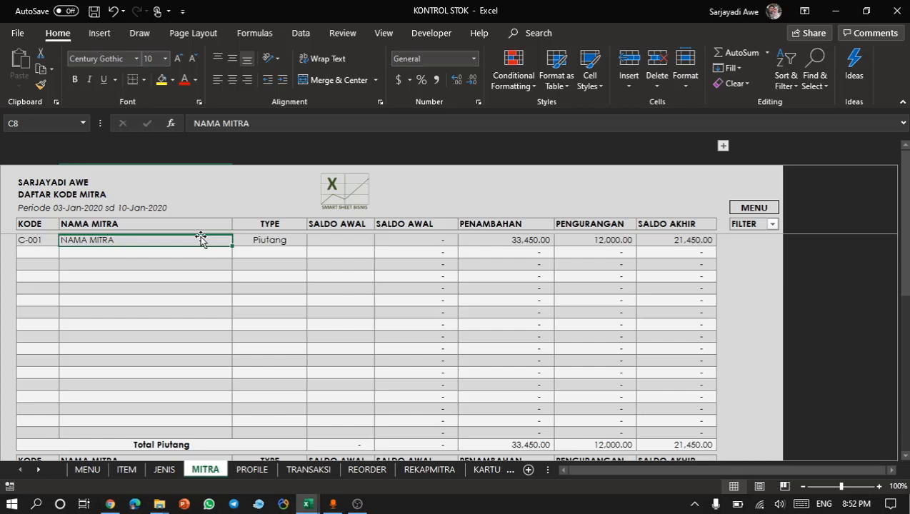
click(258, 246)
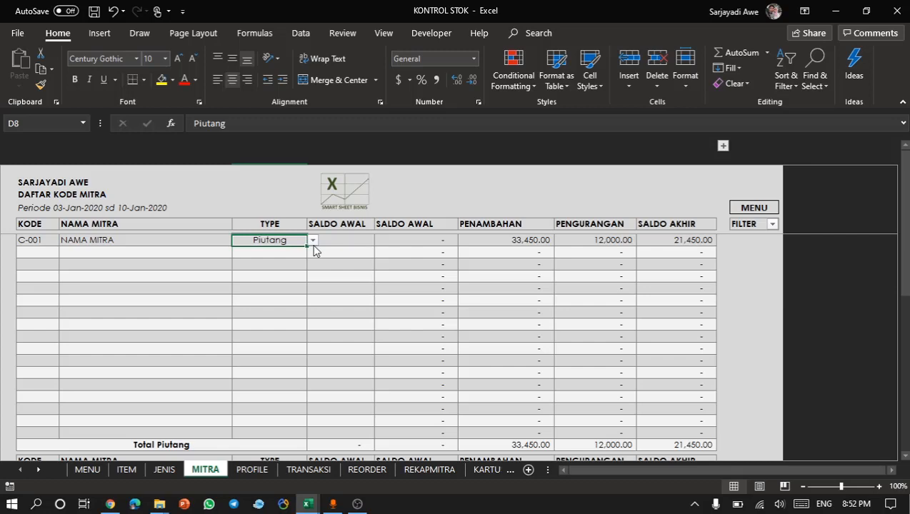
click(280, 313)
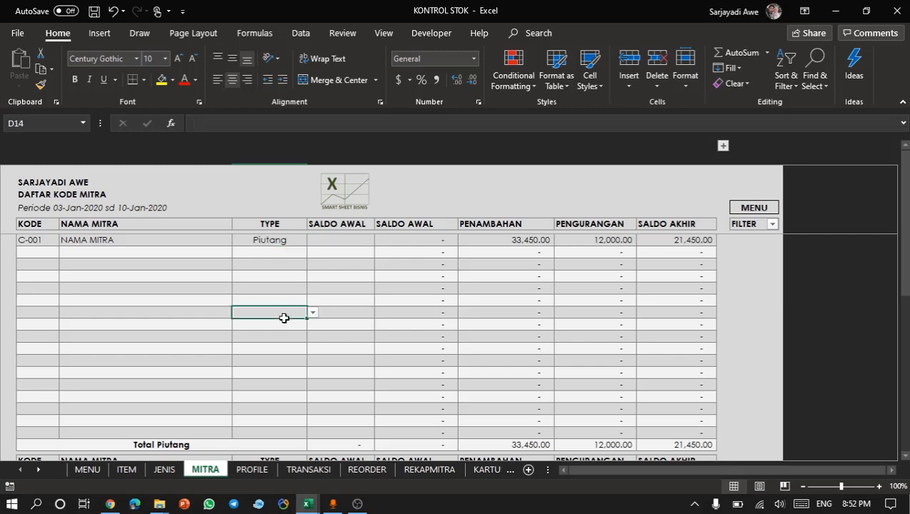
Switch back to the FILE LATIHAN SHEET PINTAR workbook and add a new blank sheet after MENU.
click(310, 506)
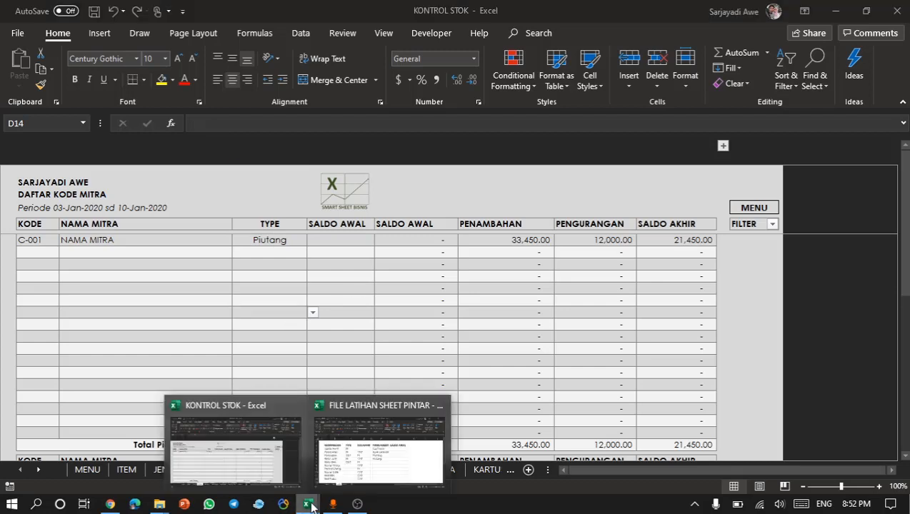
click(341, 456)
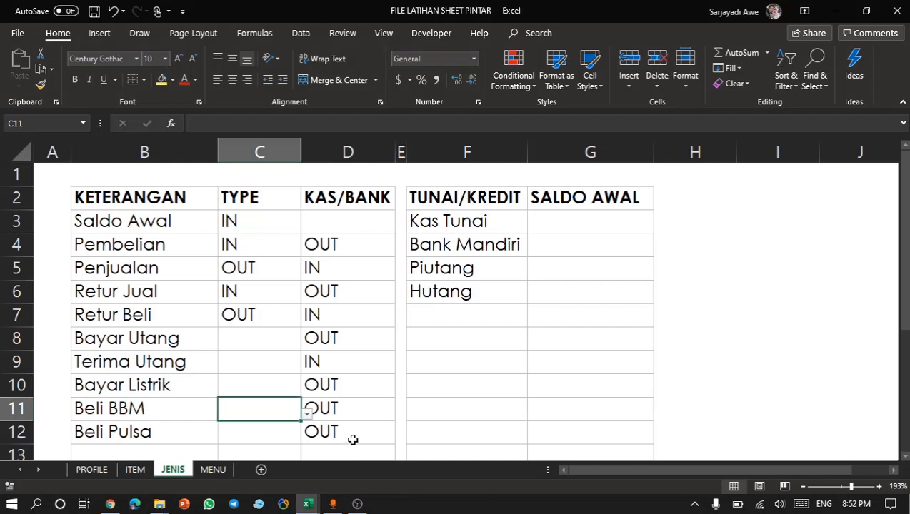
click(272, 456)
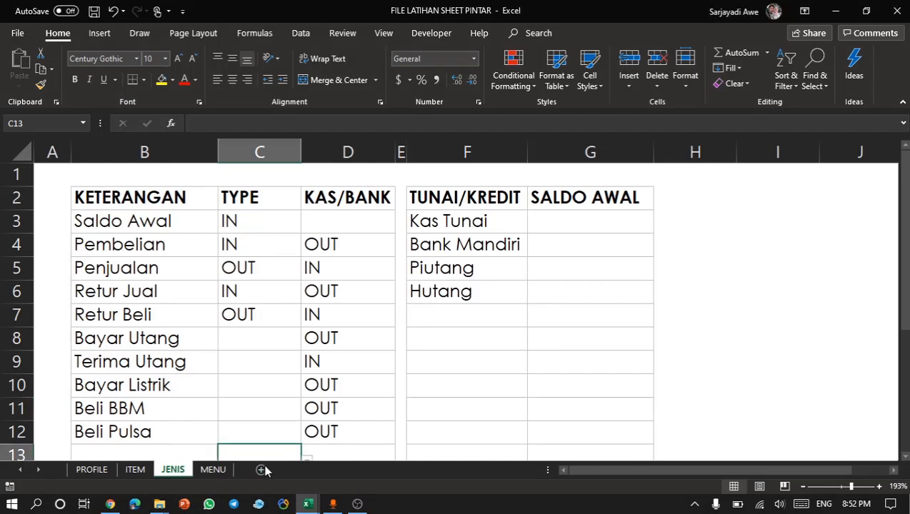
click(214, 470)
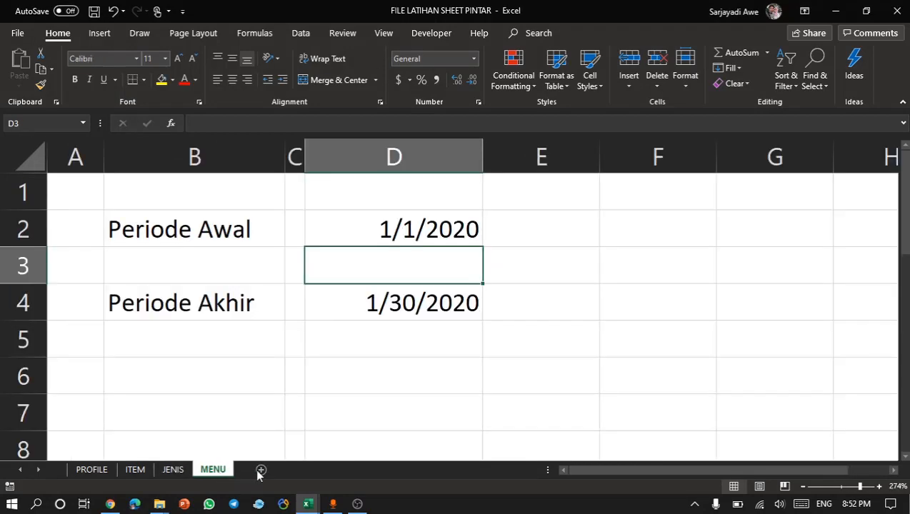
click(261, 471)
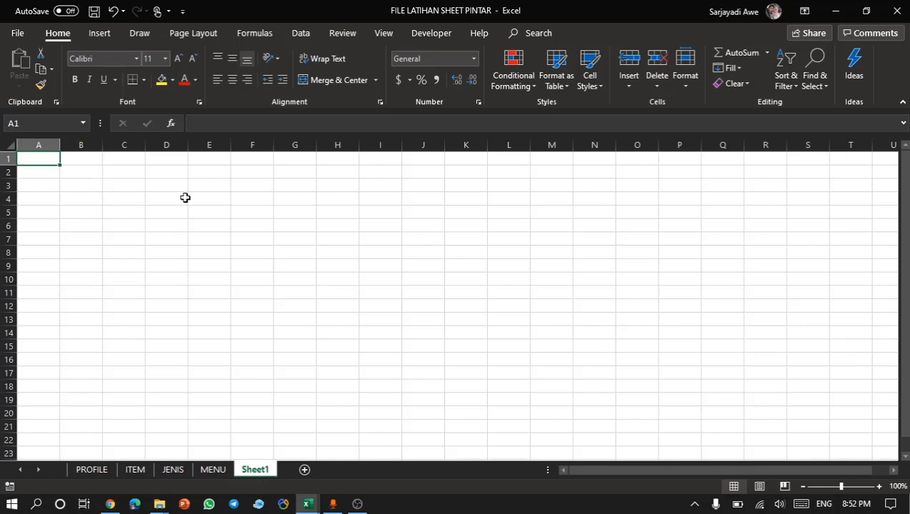
ctrl+scroll(185, 197, up, 8)
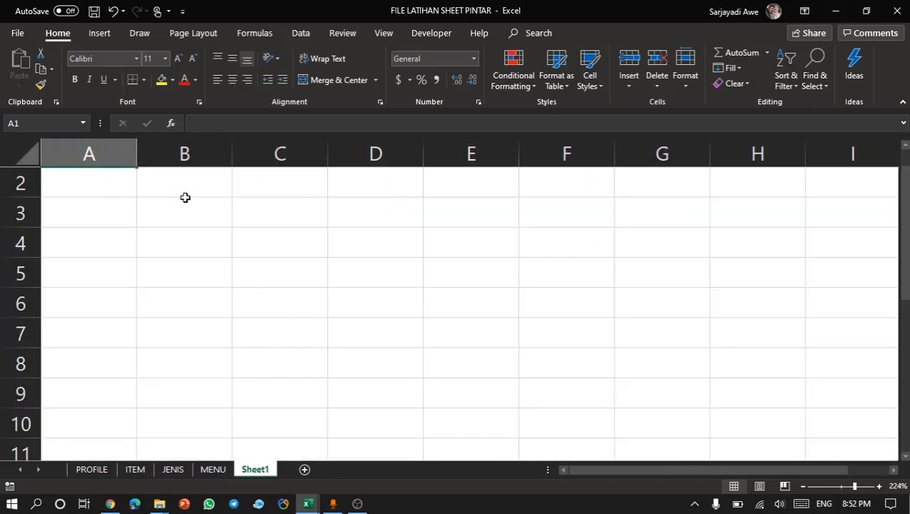
scroll(185, 197, up, 1)
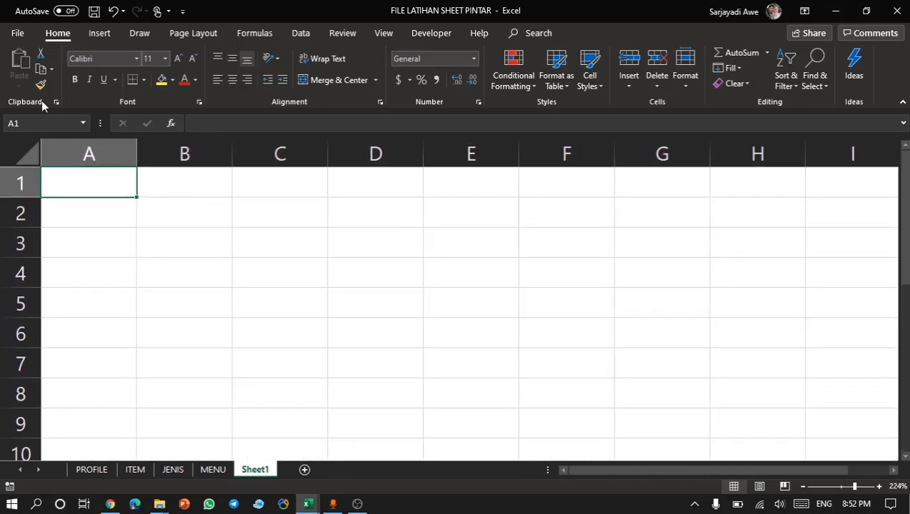
click(162, 211)
Check the title rows and column layout of the MITRA sheet in the KONTROL STOK workbook.
key(alt+Tab)
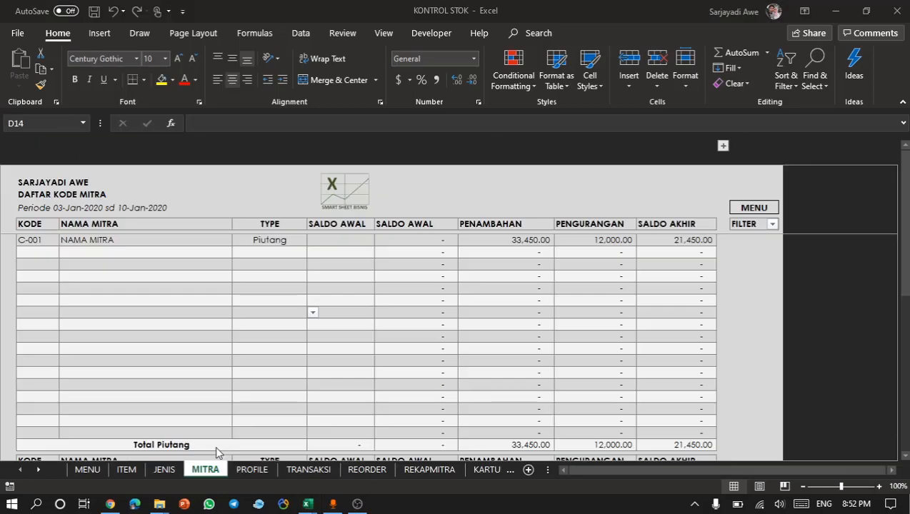
click(157, 287)
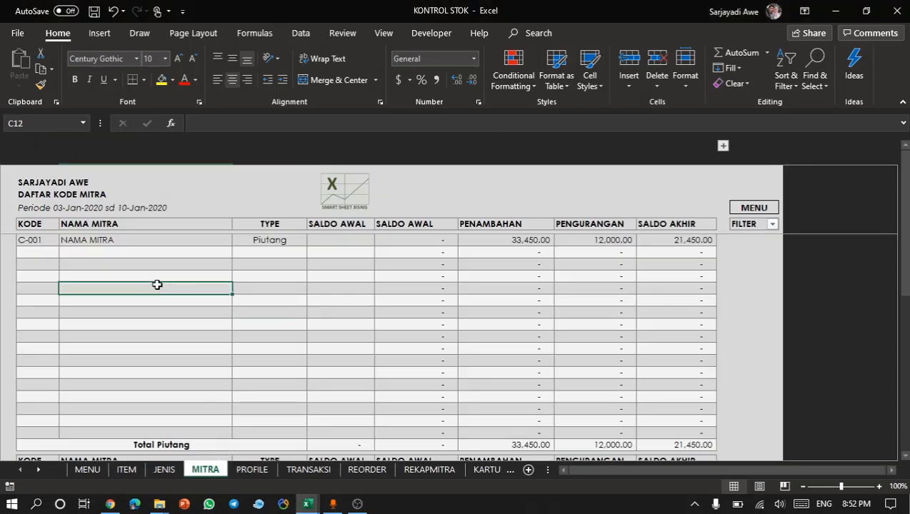
click(35, 187)
click(36, 194)
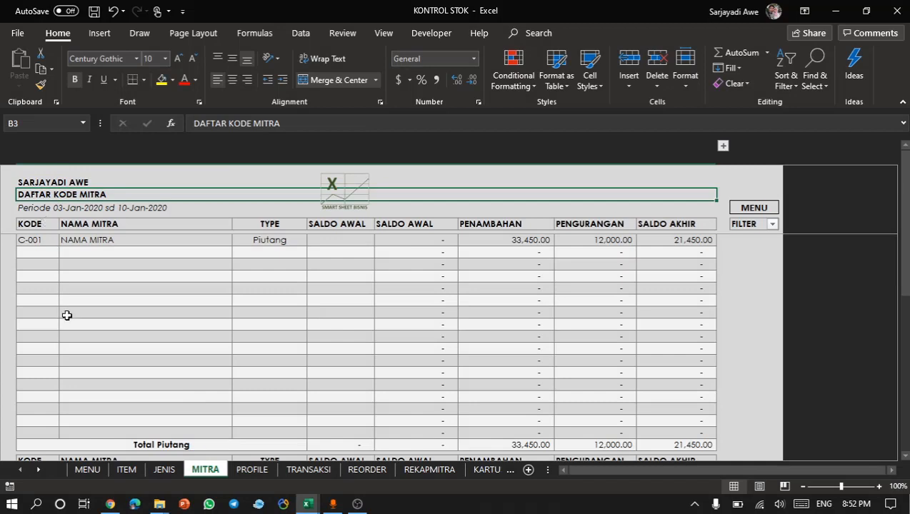
click(66, 316)
click(44, 196)
Return to FILE LATIHAN SHEET PINTAR, enter =nama in cell B2 of the new sheet and narrow column A.
key(alt+Tab)
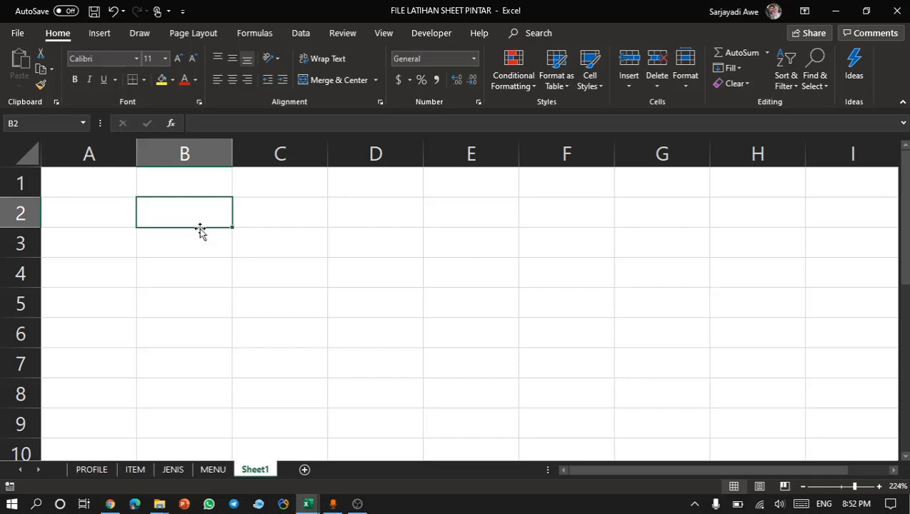
text(=)
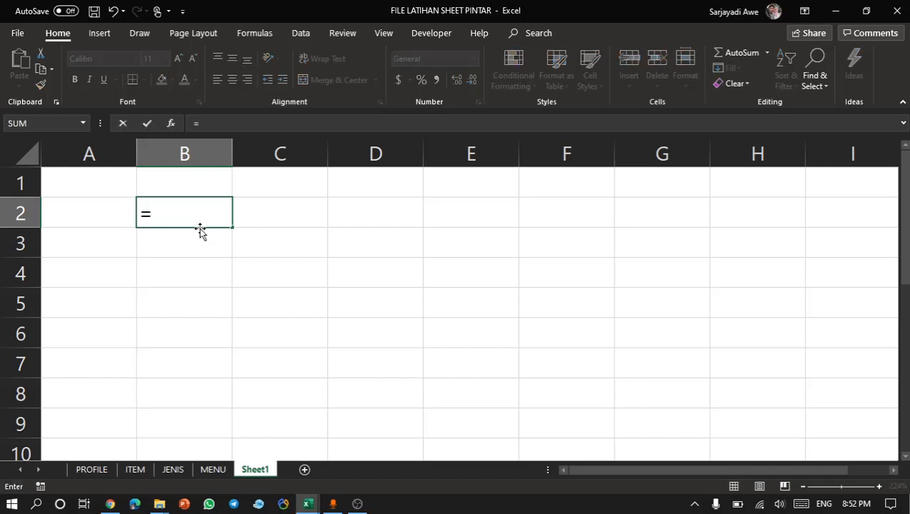
text(nama)
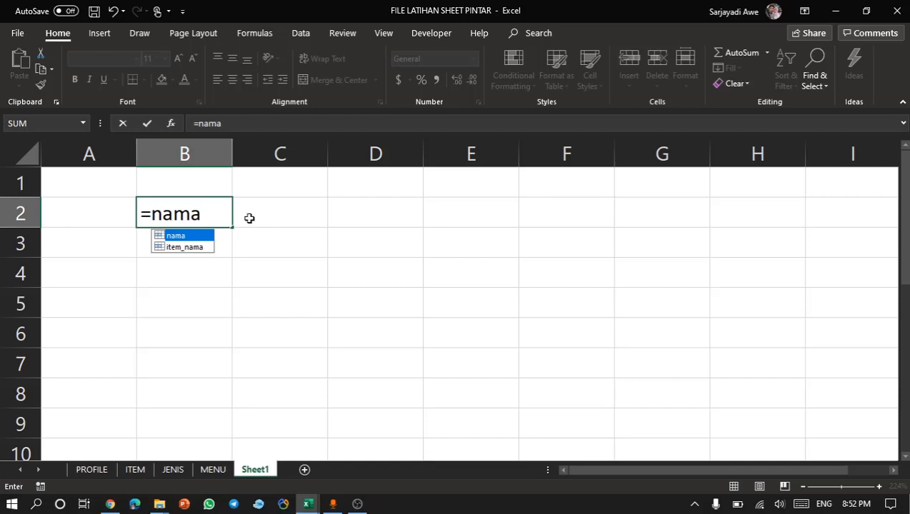
key(Escape)
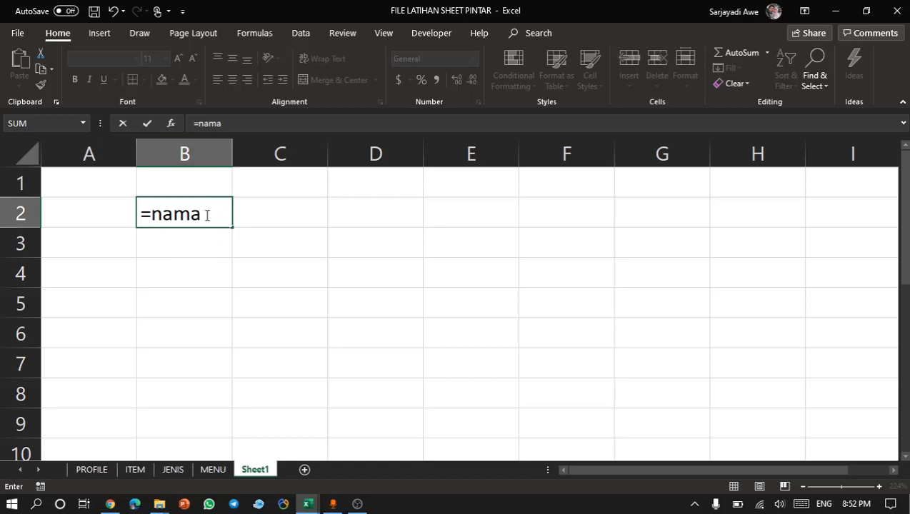
key(Return)
drag(136, 146, 76, 147)
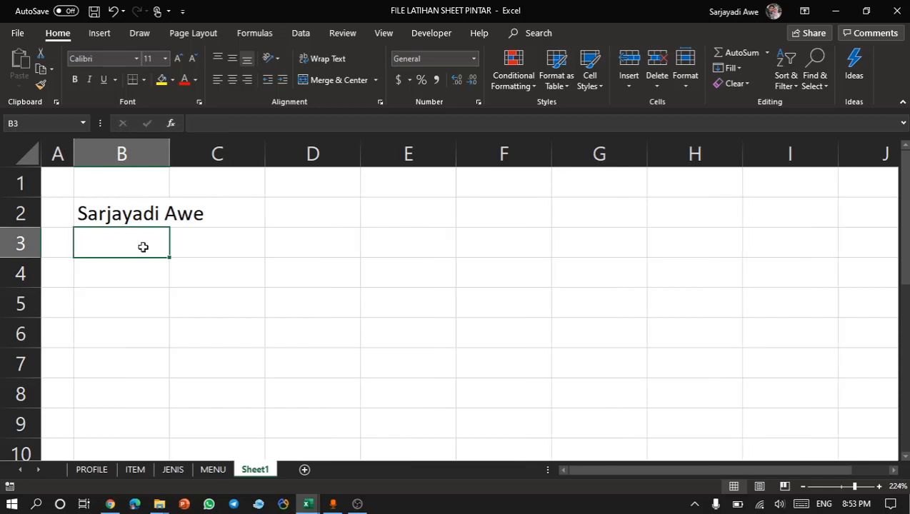
Enter the title DAFTAR KODE MITRA in cell B3 of the new sheet.
key(alt+Tab)
key(alt+Tab)
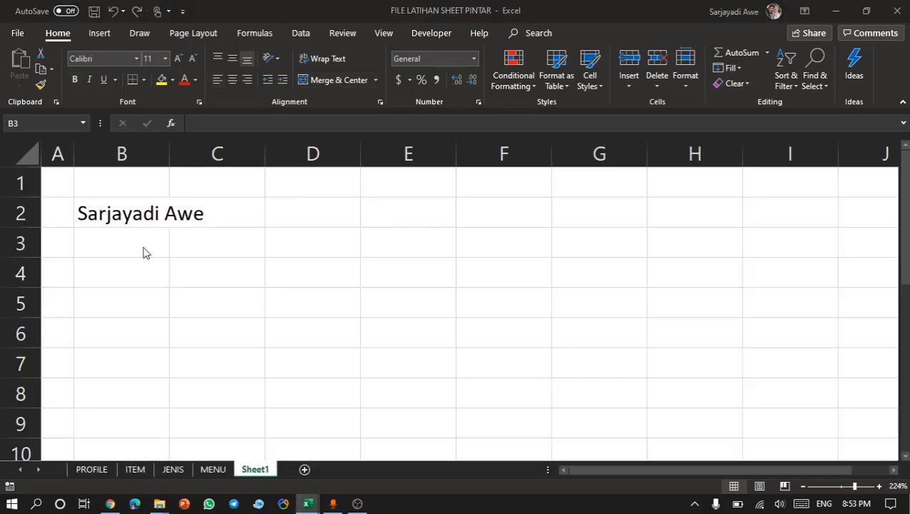
text(da)
key(BackSpace)
key(BackSpace)
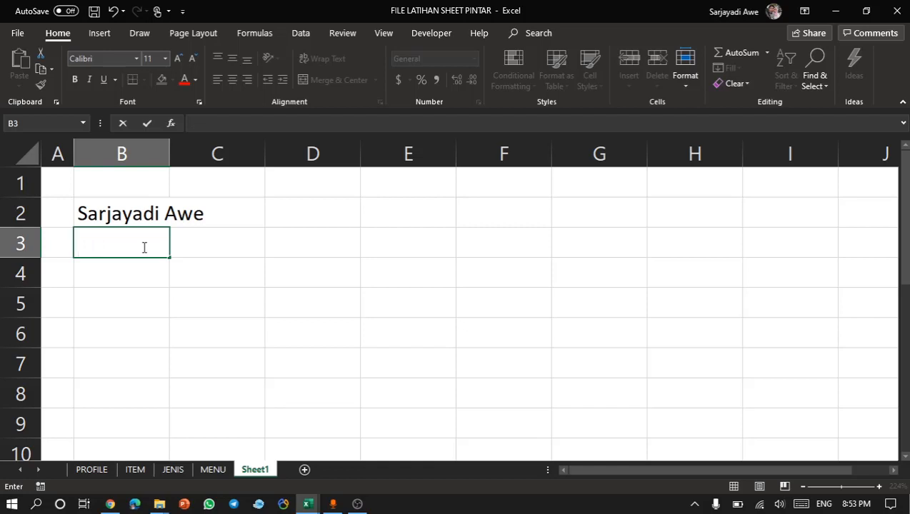
text(DAFTAR KODE)
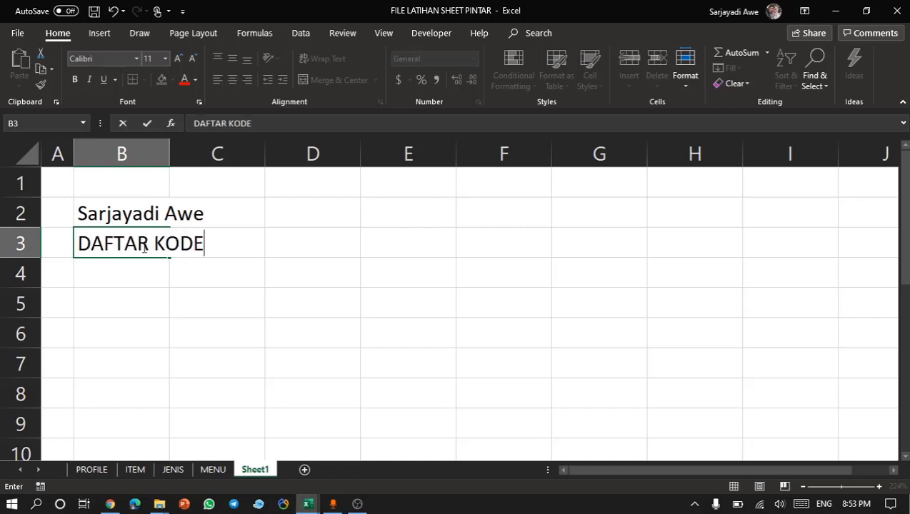
text( MITRA)
key(Return)
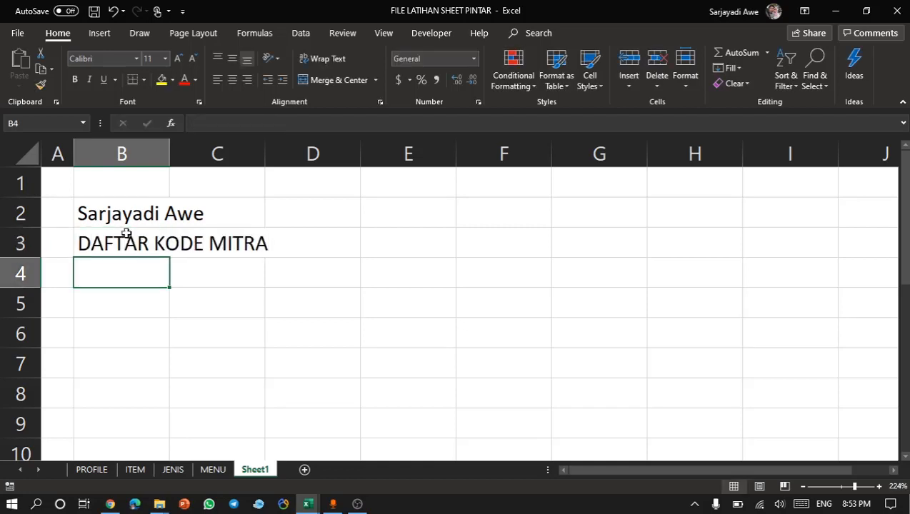
Change the formula in cell B2 to =UPPER(nama) so the name shows in capitals.
click(108, 223)
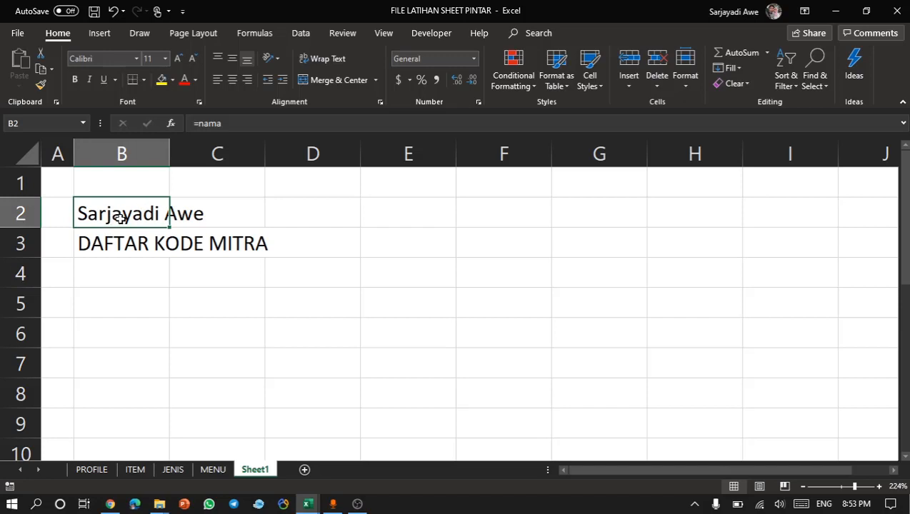
double_click(83, 216)
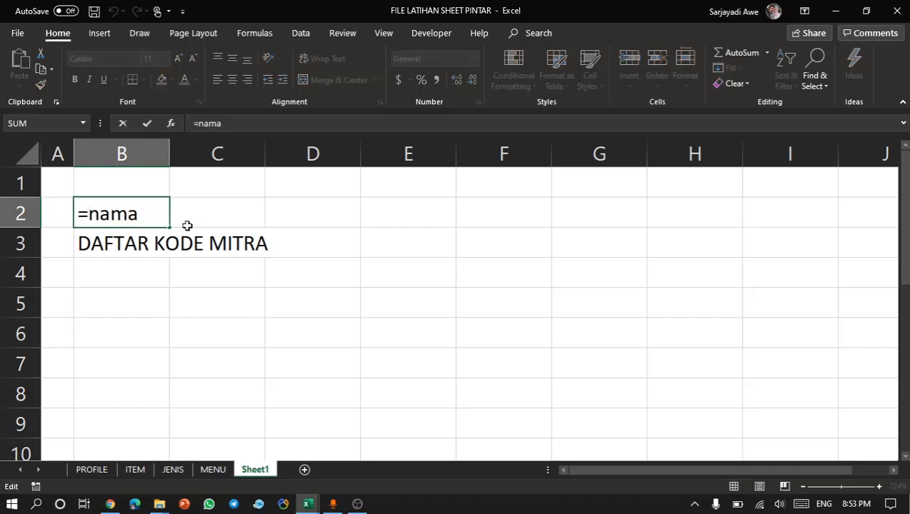
text(UP)
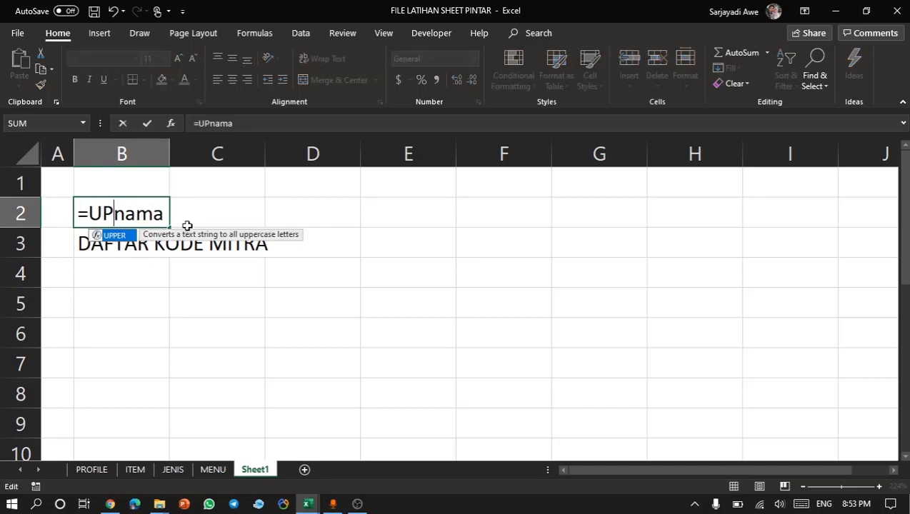
double_click(115, 236)
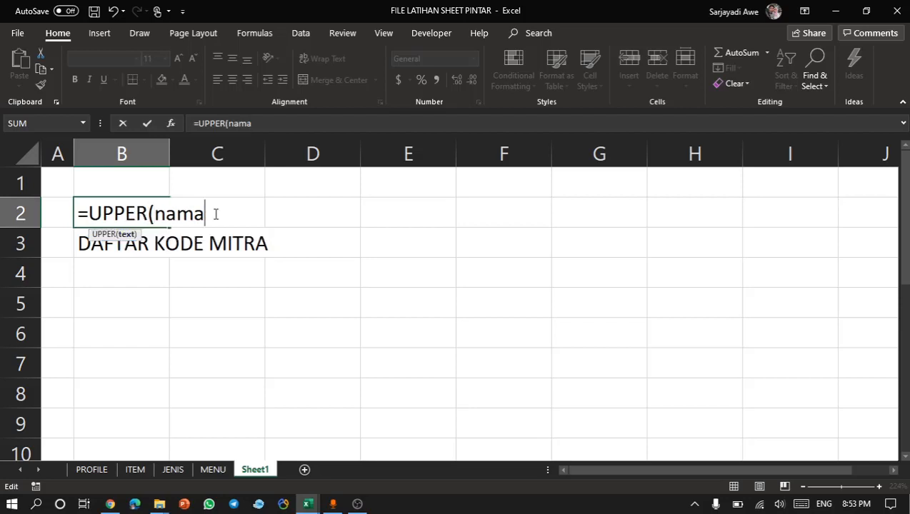
text())
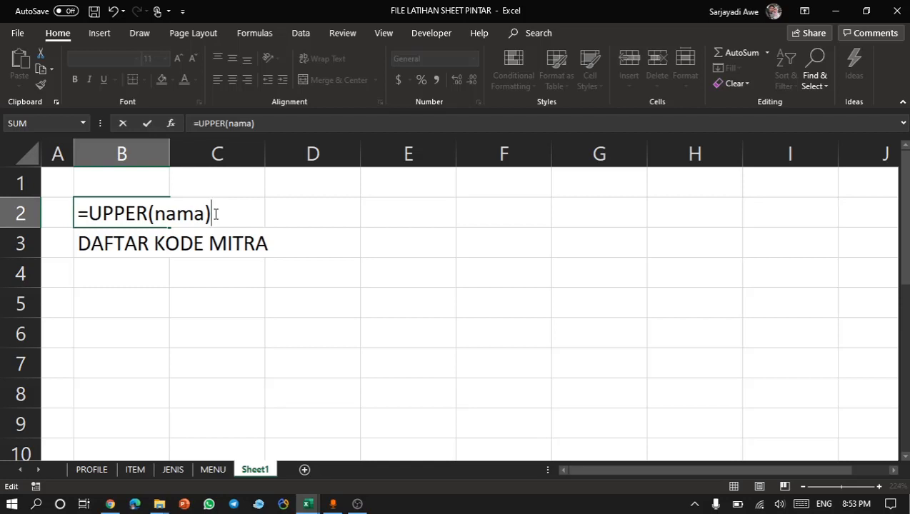
key(Return)
Fill cell B4 with a formula that references the period line in cell B4 of the ITEM sheet.
click(122, 276)
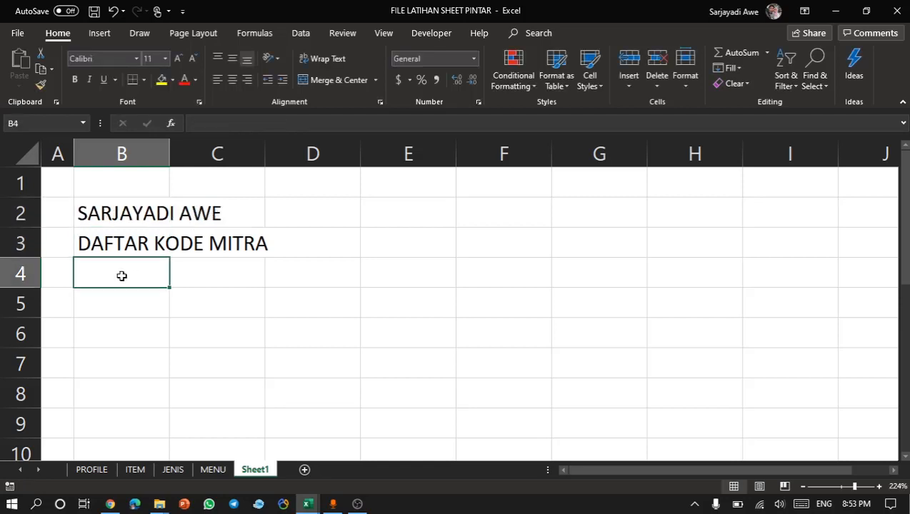
text(=PE)
key(BackSpace)
key(BackSpace)
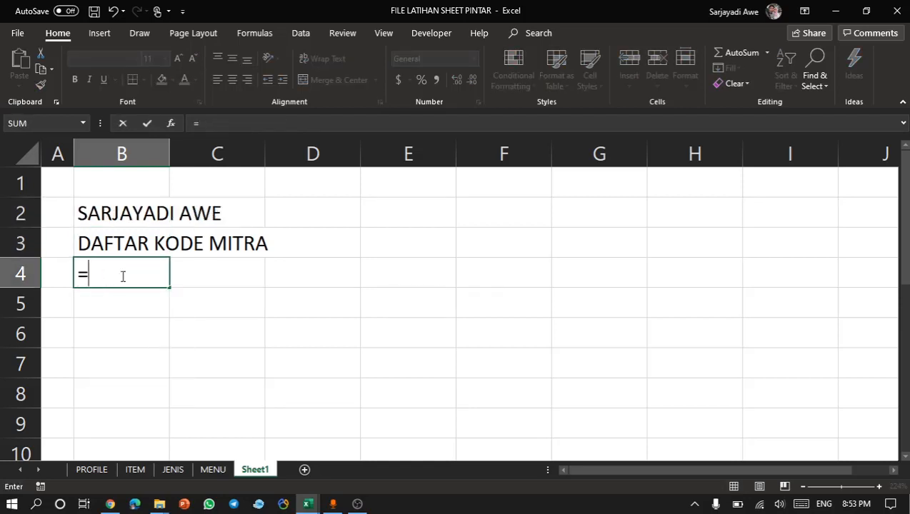
text(PER)
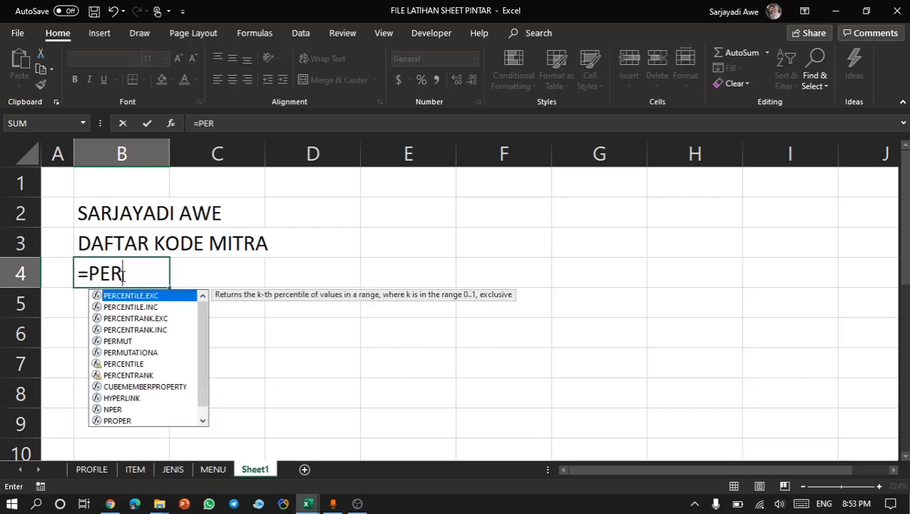
key(BackSpace)
key(BackSpace)
key(BackSpace)
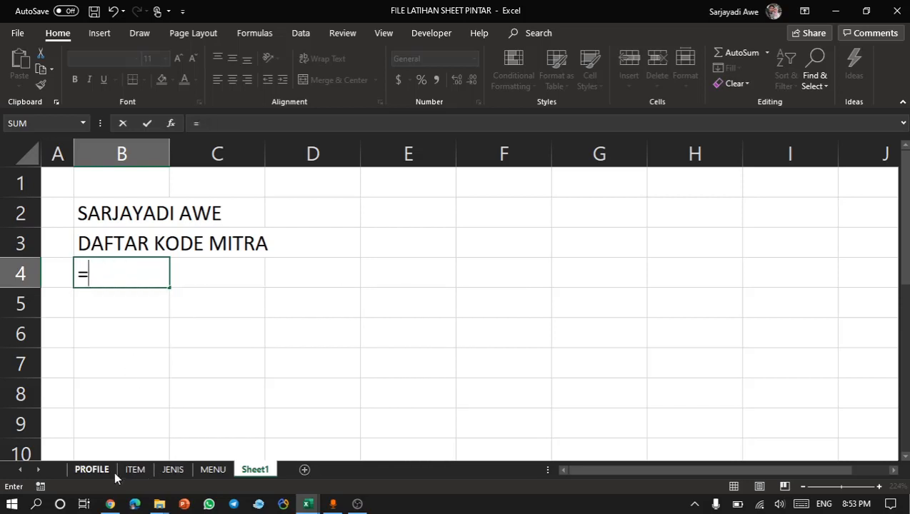
click(132, 472)
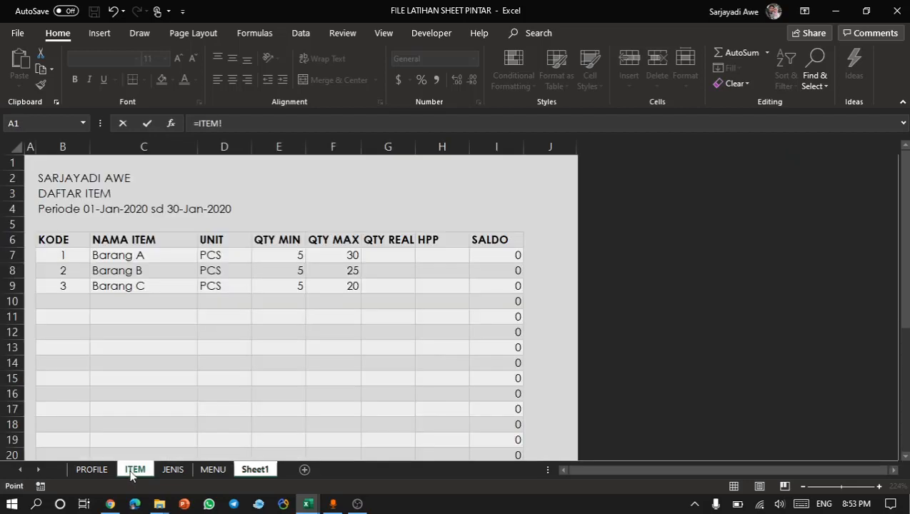
click(54, 212)
key(Return)
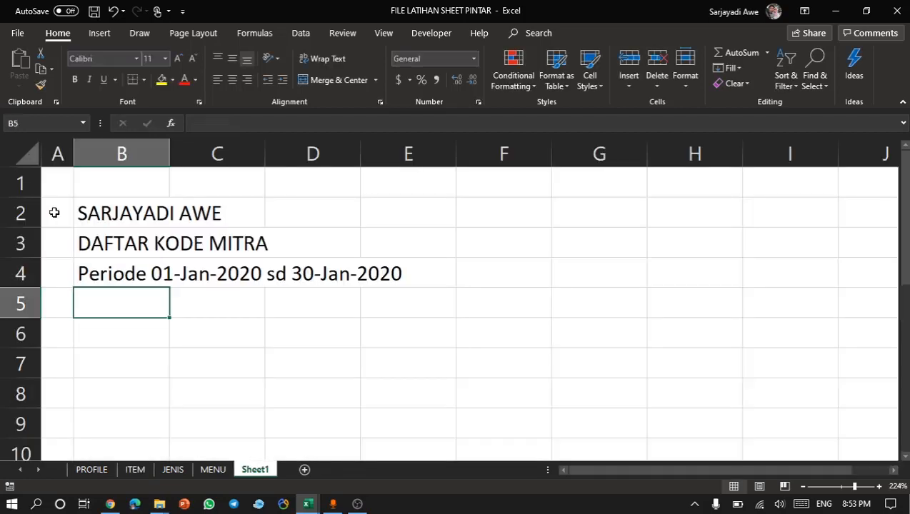
click(123, 269)
Following the MITRA sheet in the KONTROL STOK workbook, enter the headings KODE in B6 and NAMA MITRA in C6 of the new sheet.
click(136, 335)
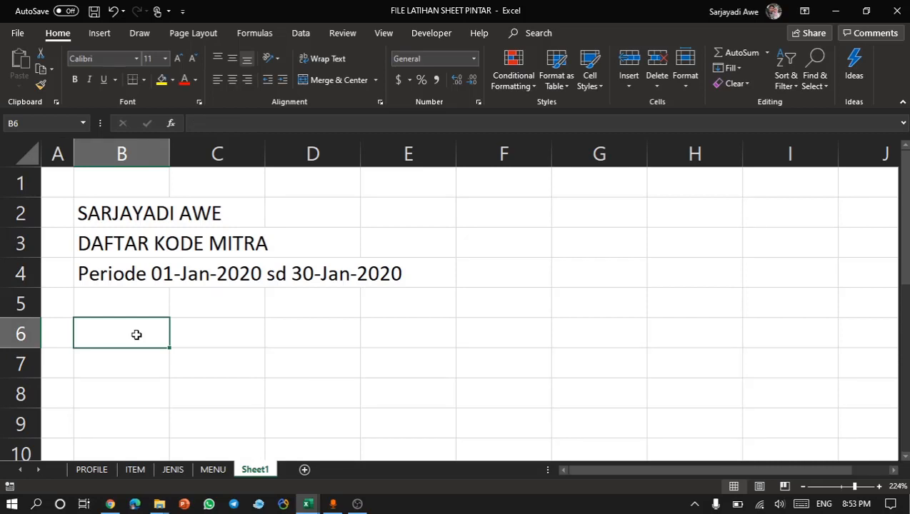
key(alt+Tab)
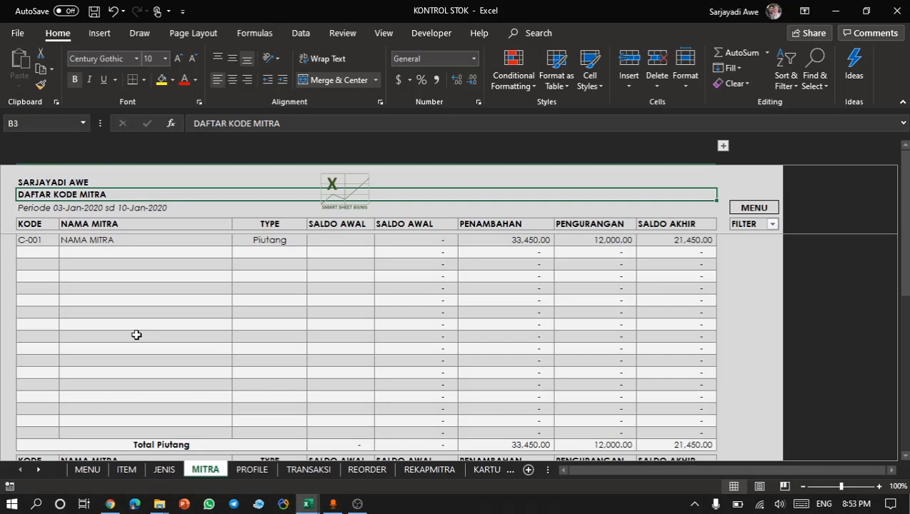
key(alt+Tab)
text(KODE)
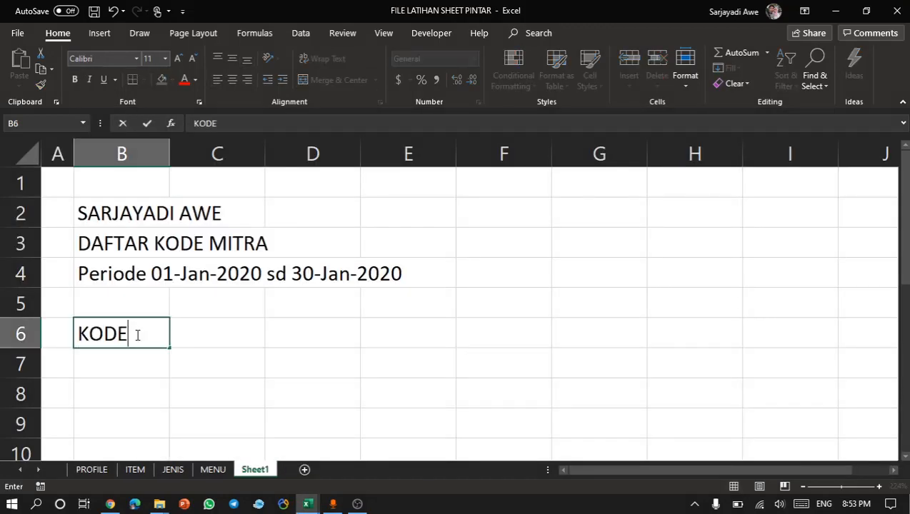
key(Tab)
key(alt+Tab)
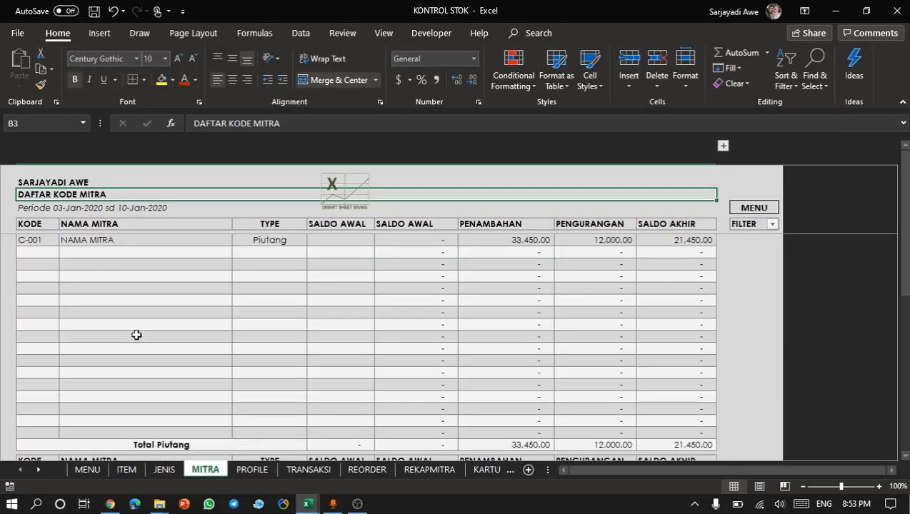
key(alt+Tab)
text(NAMA MITR)
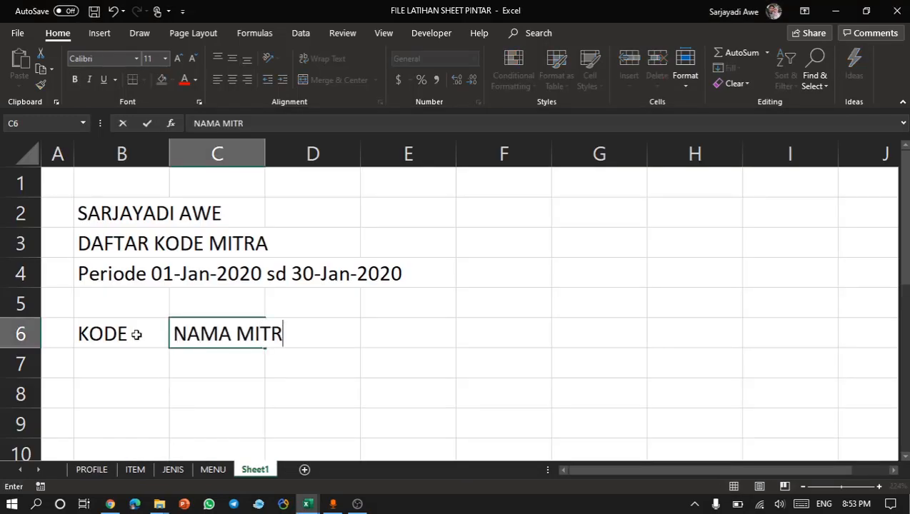
text(A)
key(Return)
Check the third column heading in KONTROL STOK and enter TYPE in cell D6 of the new sheet.
click(299, 333)
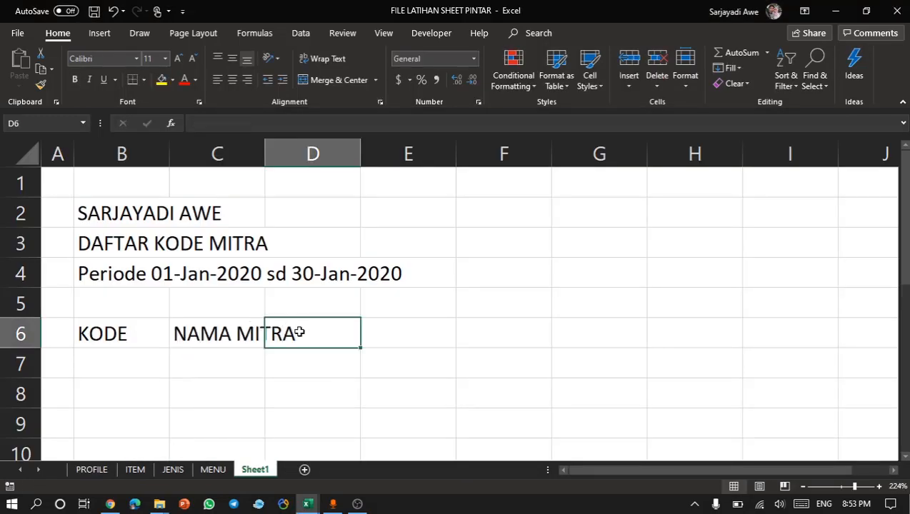
key(alt+Tab)
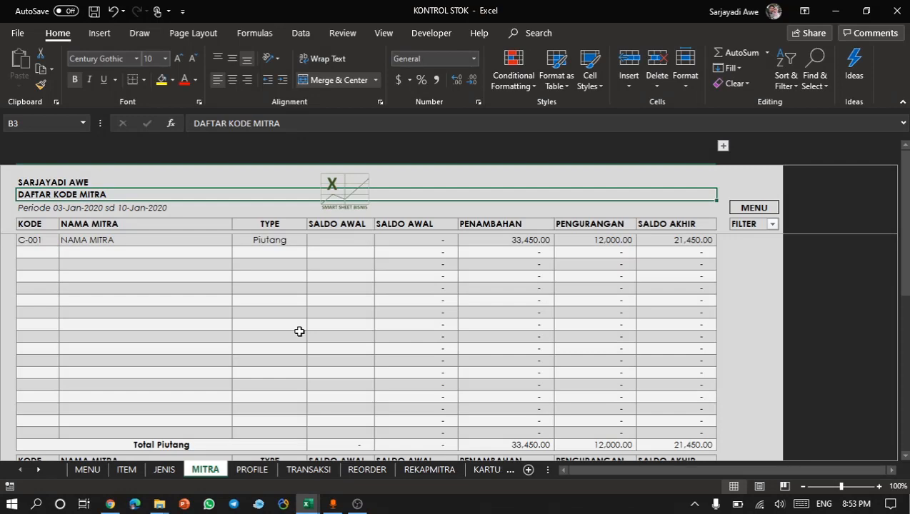
key(alt+Tab)
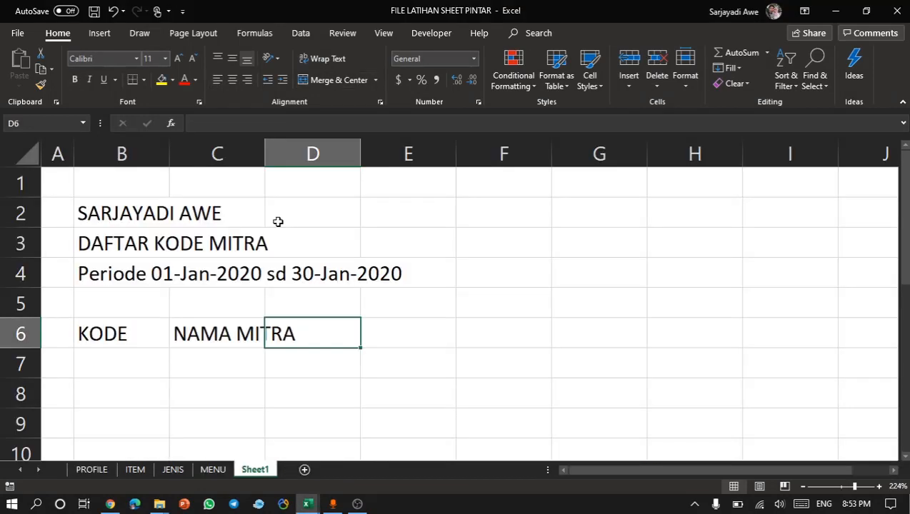
key(BackSpace)
text(TYPE)
key(Tab)
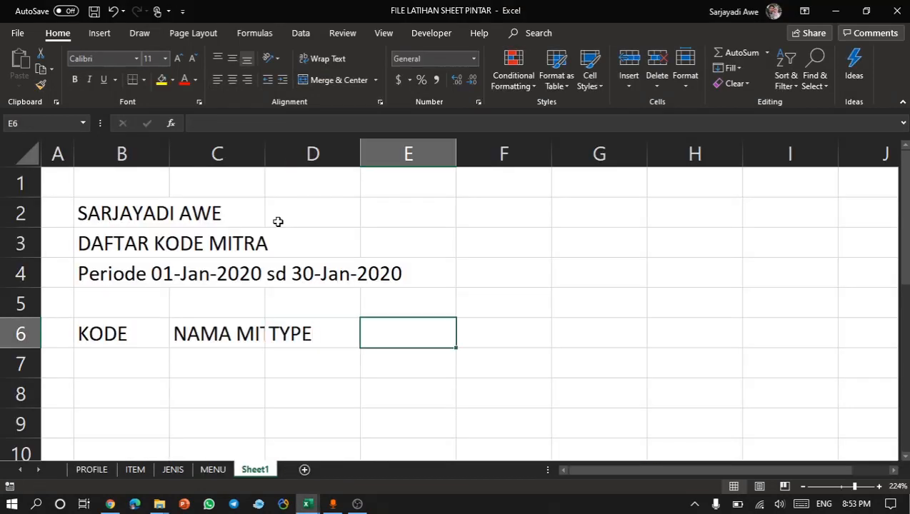
Check the fourth column heading in KONTROL STOK and enter SALDO AWAL in cell E6 of the new sheet.
key(alt+Tab)
key(alt+Tab)
text(SADLO)
key(BackSpace)
key(BackSpace)
key(BackSpace)
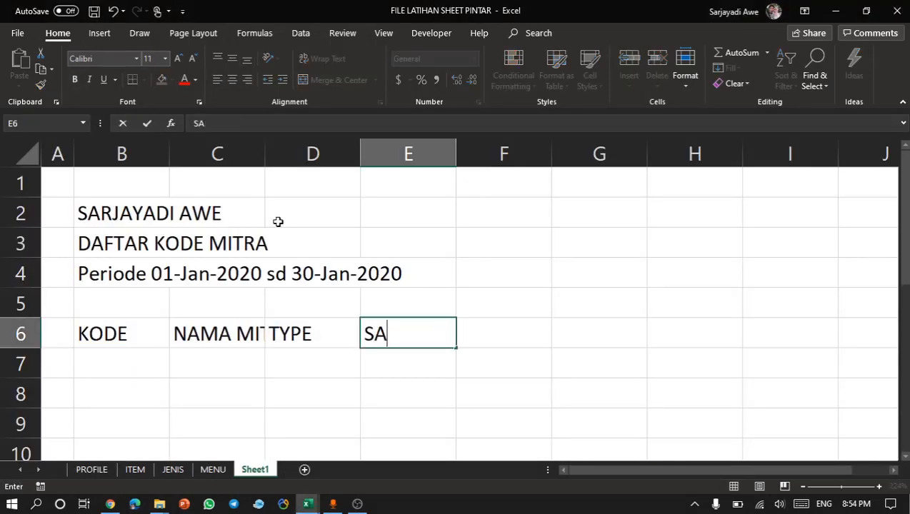
text(LDO AWAK)
key(BackSpace)
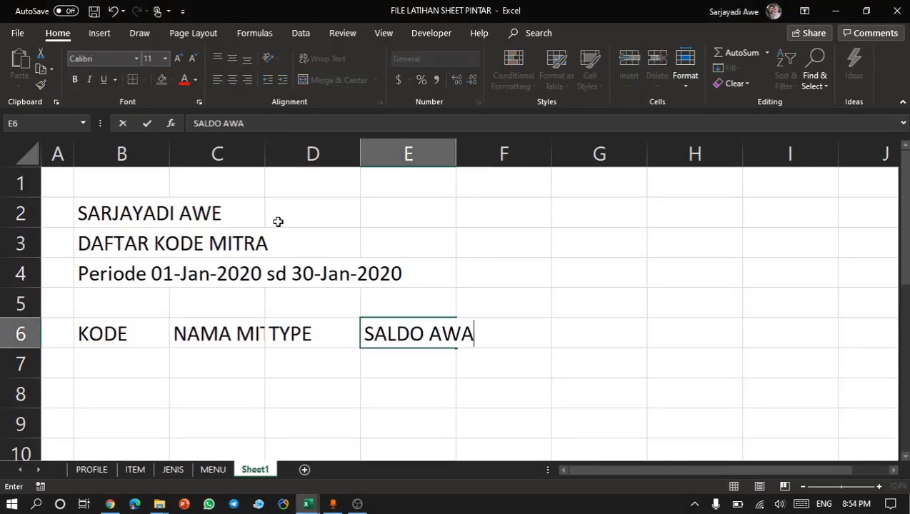
text(K)
key(BackSpace)
text(L)
key(Return)
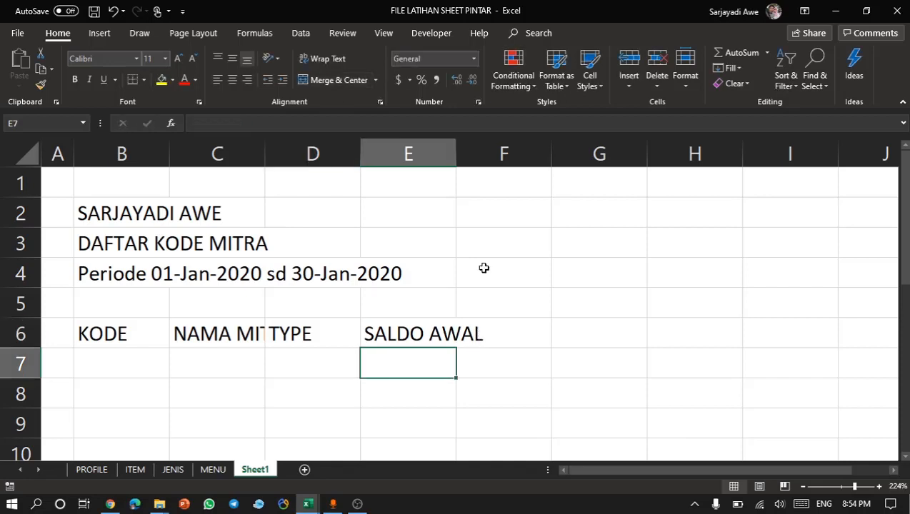
Enter a second SALDO AWAL heading in cell F6 and widen column E to fit its heading.
click(506, 332)
text(SALDO AWAL)
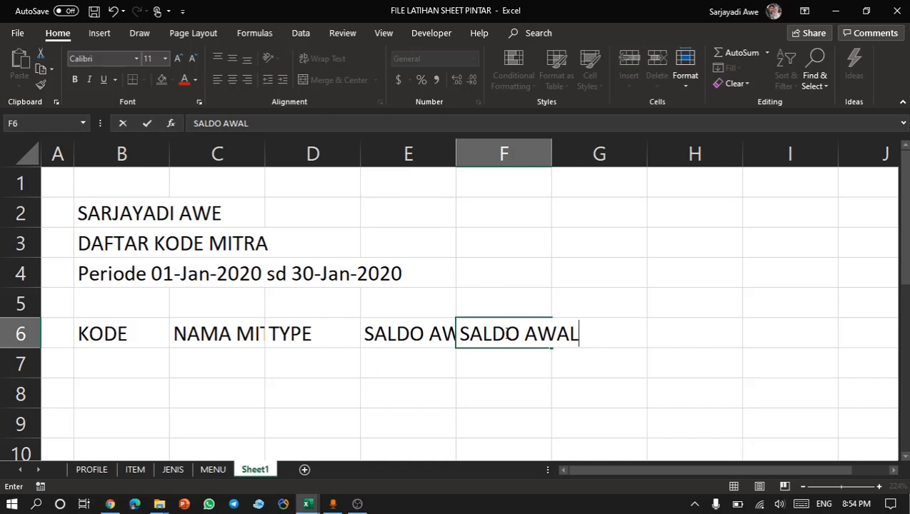
key(Return)
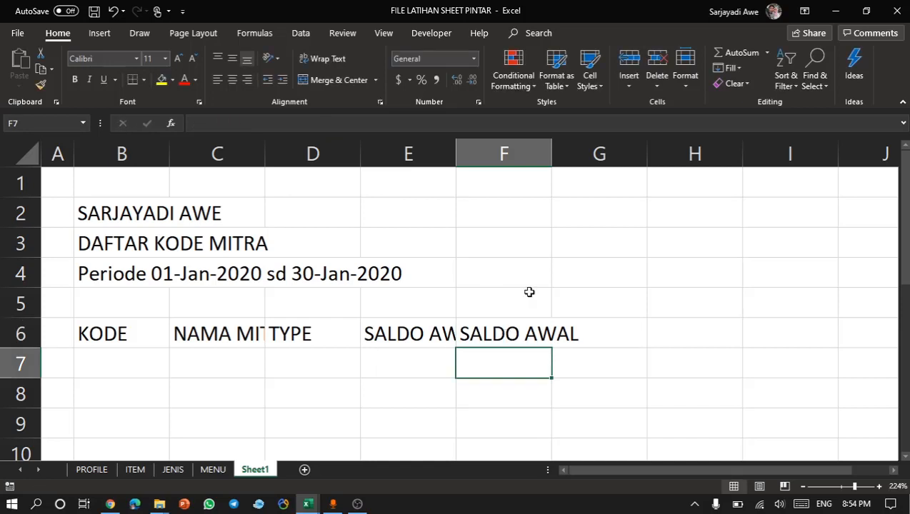
drag(457, 153, 504, 154)
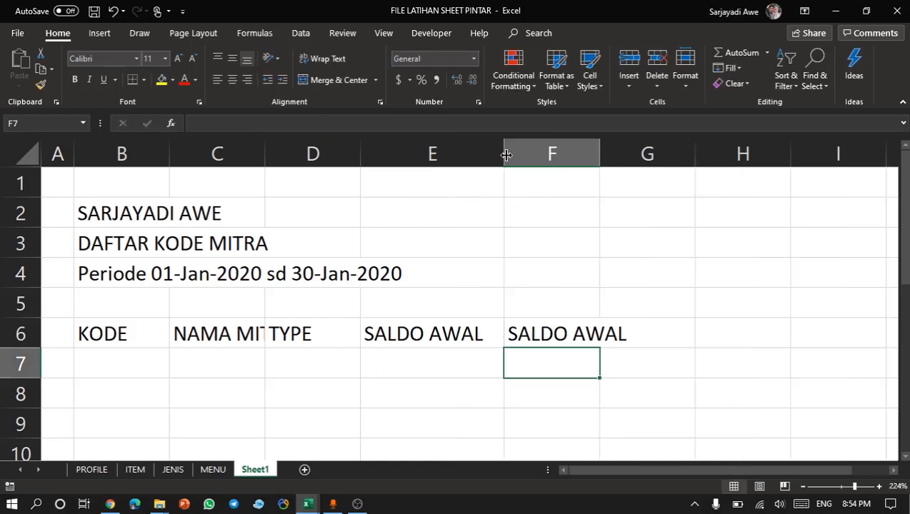
click(445, 339)
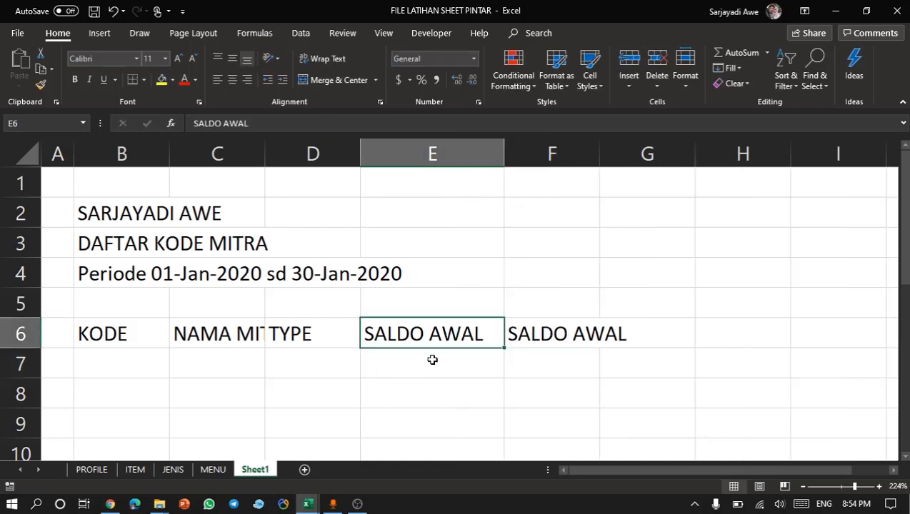
click(432, 360)
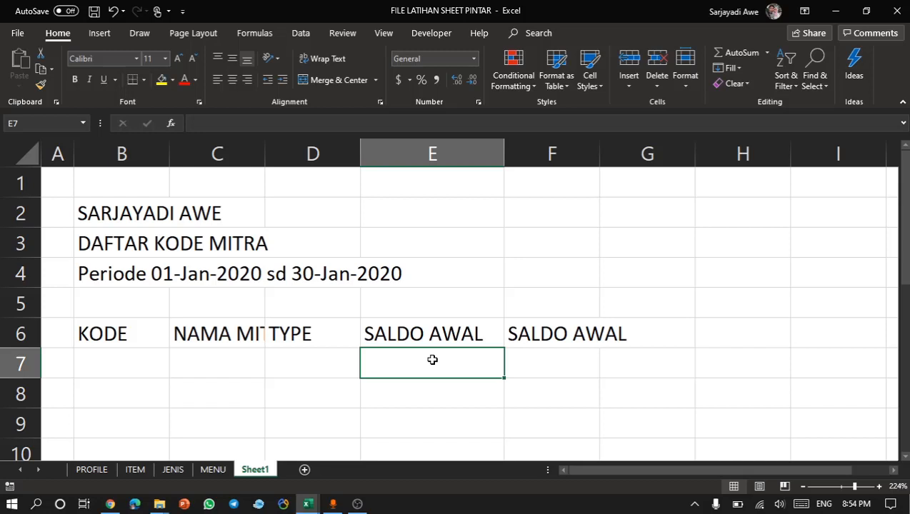
key(Right)
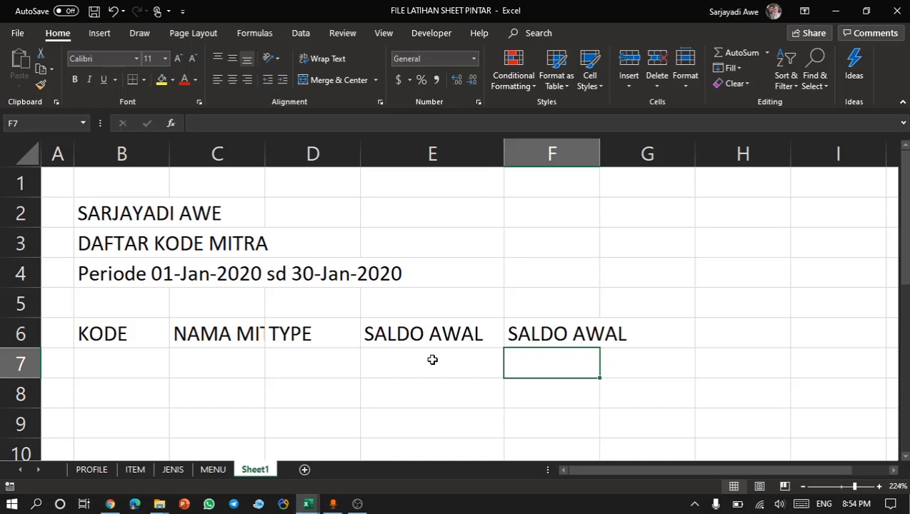
Check the next column headings in KONTROL STOK and enter PENAMBAHAN in G6 and PENGURANGAN in H6 of the new sheet.
click(660, 336)
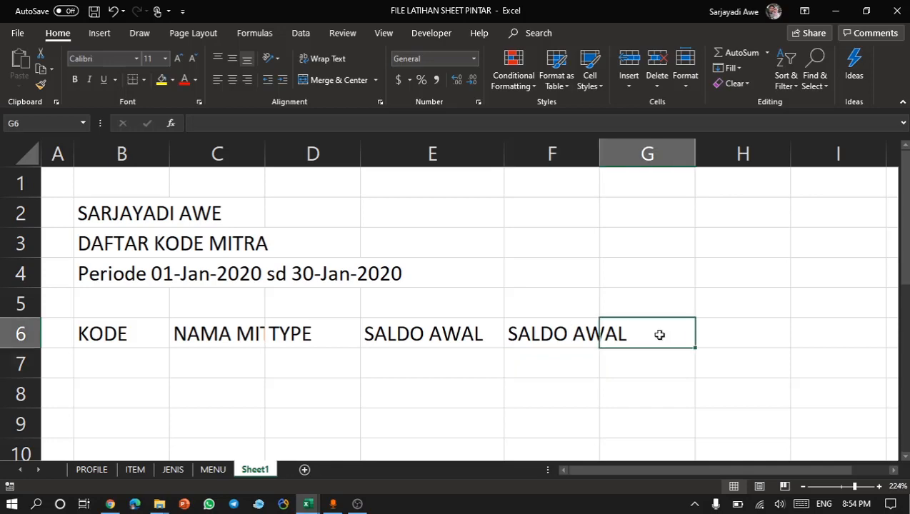
key(alt+Tab)
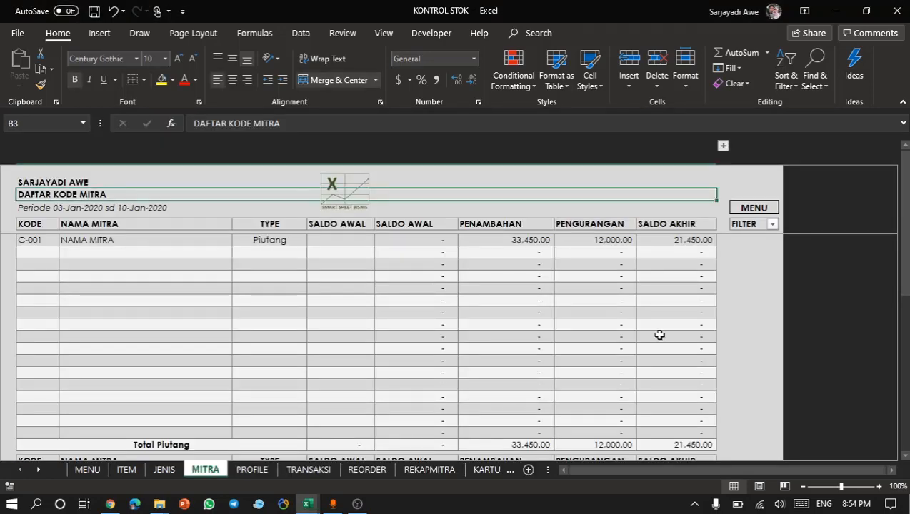
key(alt+Tab)
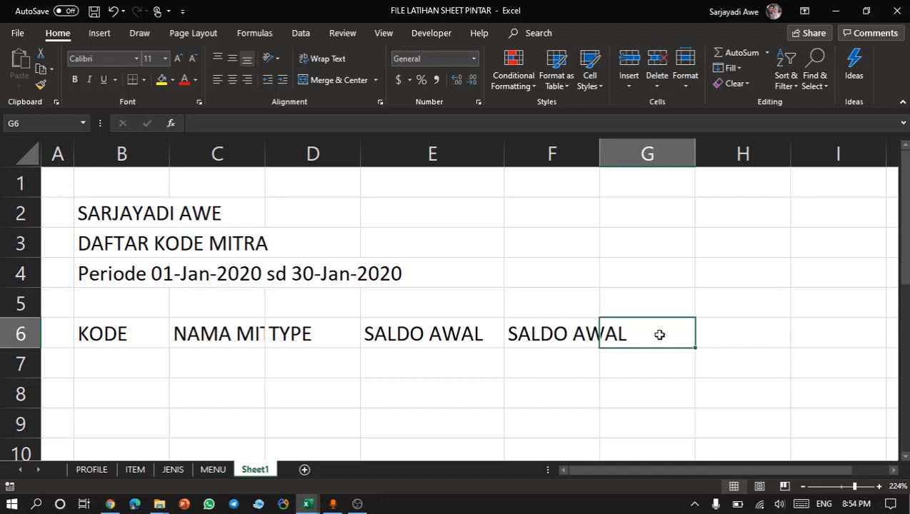
text(PENAMBAH)
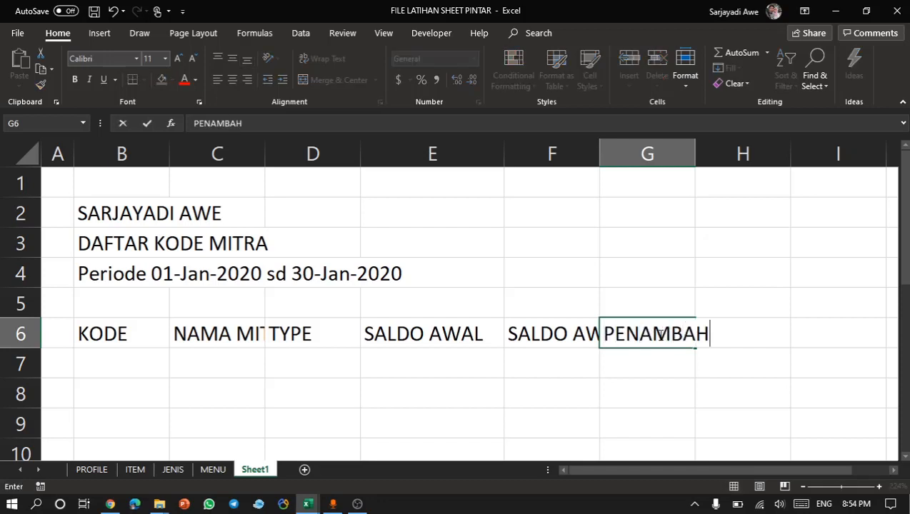
text(AN)
key(Return)
key(Right)
key(Up)
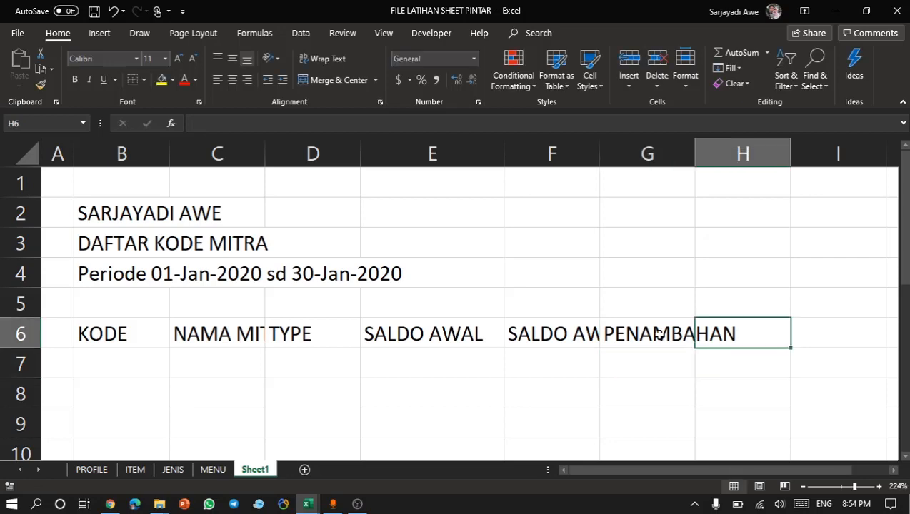
text(PENGURANGAN)
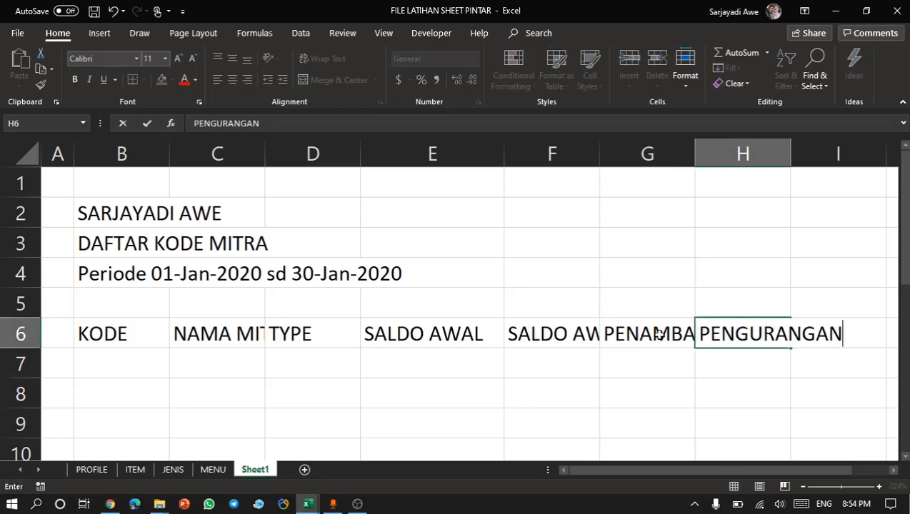
key(Return)
Check the last column heading in KONTROL STOK and enter SALDO AKHIR in cell I6 of the new sheet.
scroll(658, 334, down, 5)
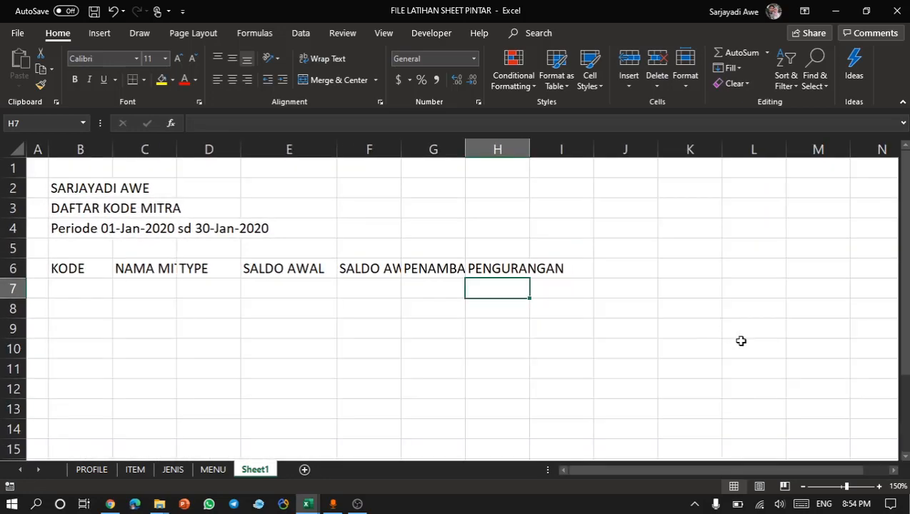
click(565, 267)
key(alt+Tab)
key(alt+Tab)
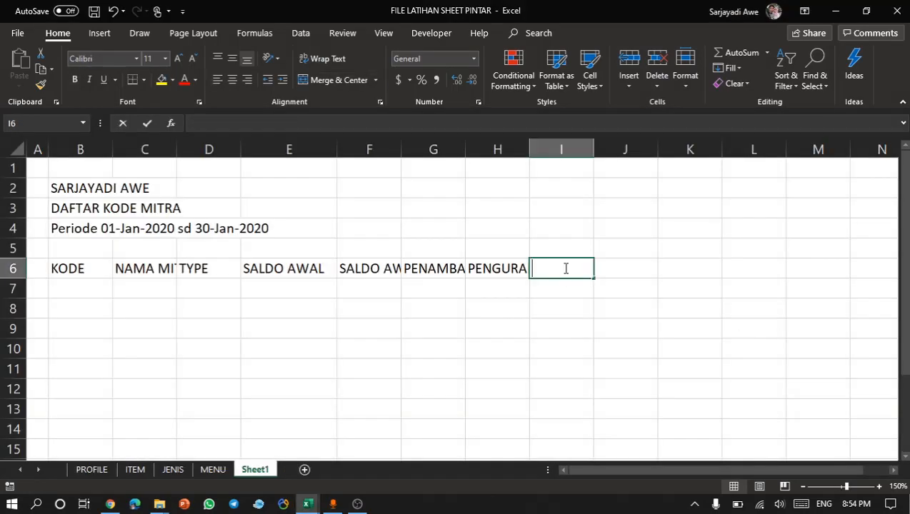
text(SALDO AKHIR)
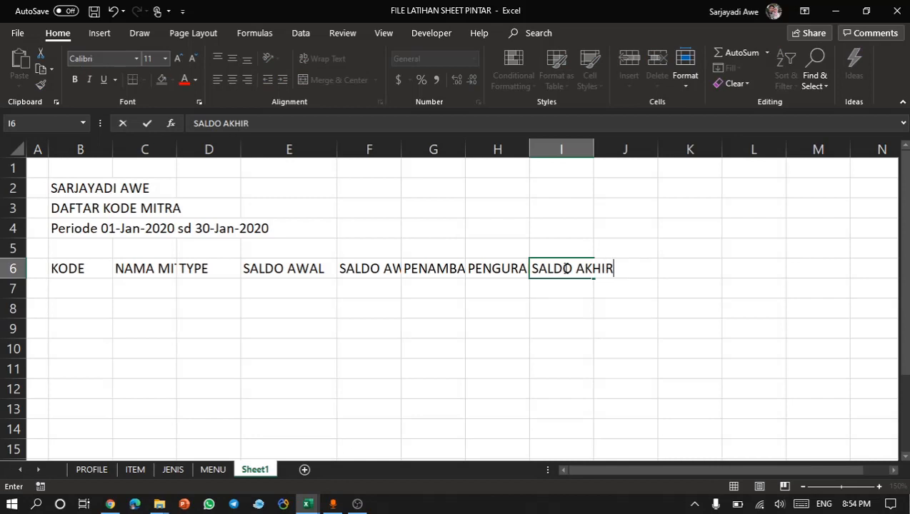
key(Return)
Autofit columns C to J to their contents and widen the TYPE and NAMA MITRA columns.
drag(165, 153, 596, 145)
double_click(597, 146)
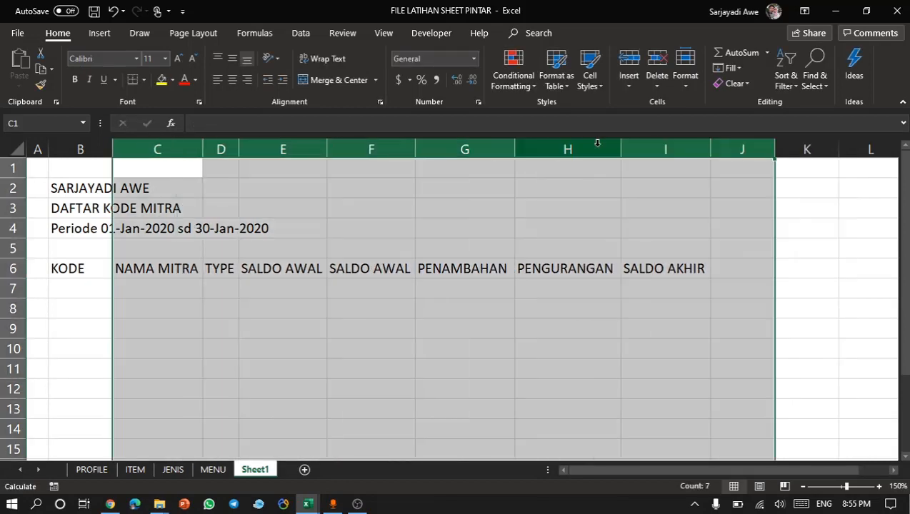
click(380, 313)
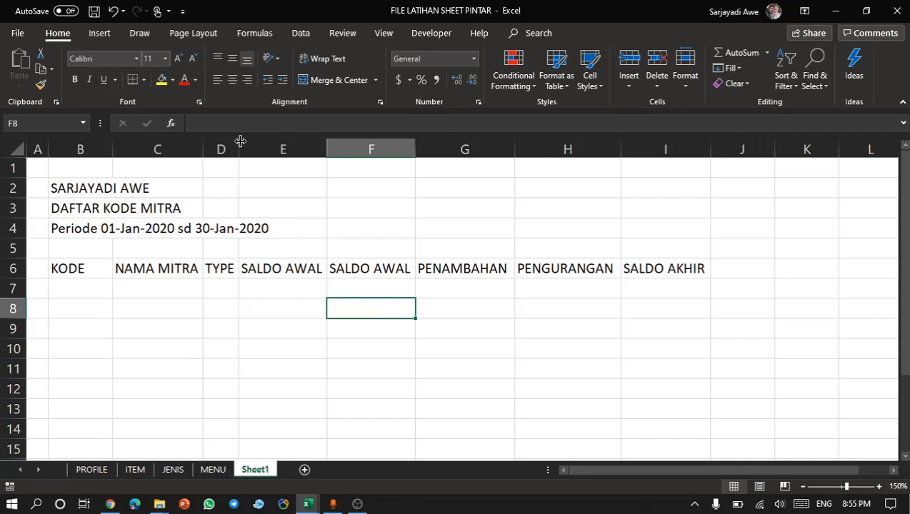
drag(240, 143, 277, 144)
drag(203, 143, 300, 144)
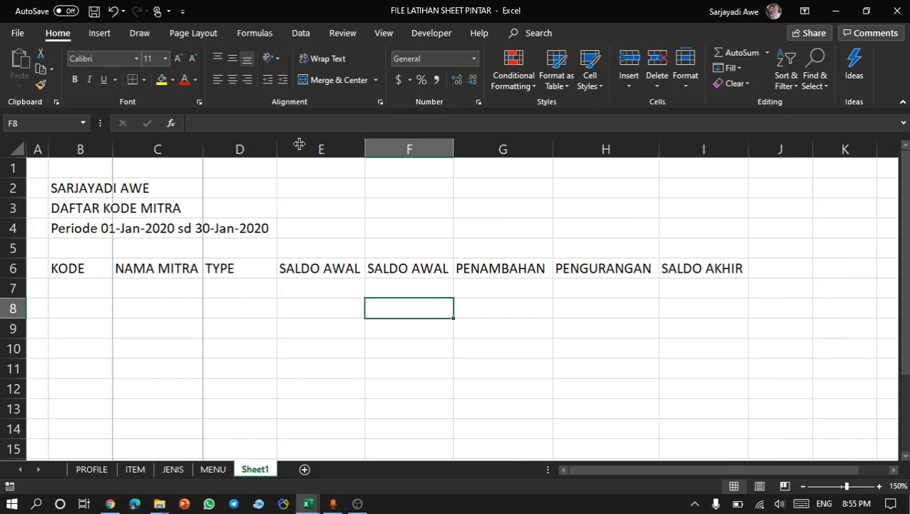
Apply the Comma Style number format to columns E through I, from SALDO AWAL to SALDO AKHIR.
click(345, 266)
key(shift+Right)
key(shift+Right)
key(shift+Right)
key(Right)
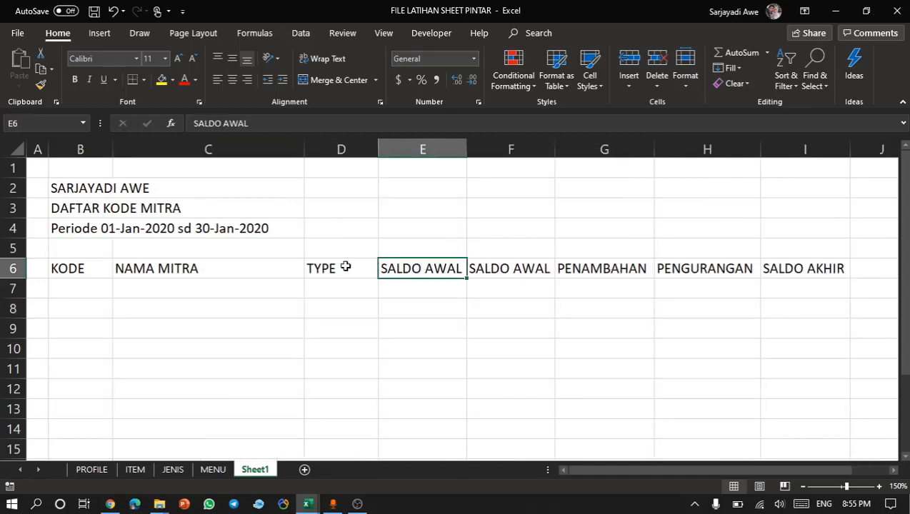
key(shift+Right)
key(shift+Right)
key(shift+Right)
key(shift+Right)
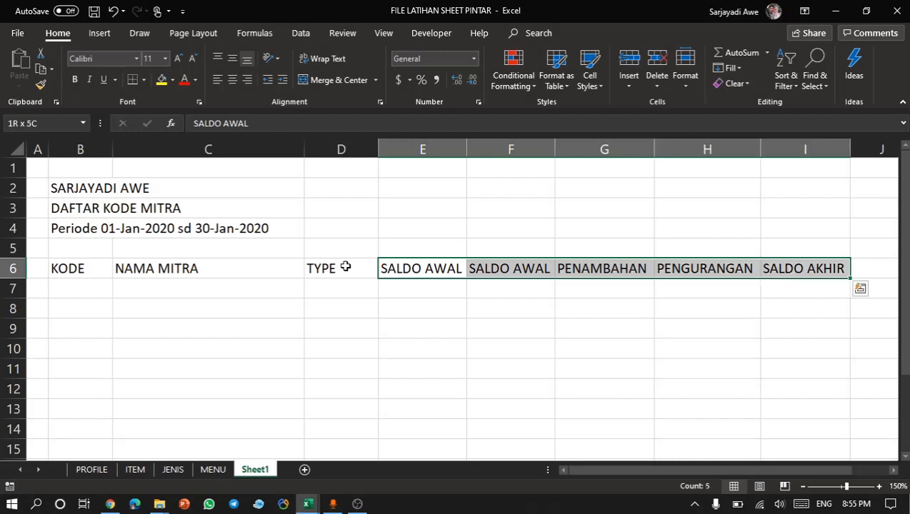
key(Down)
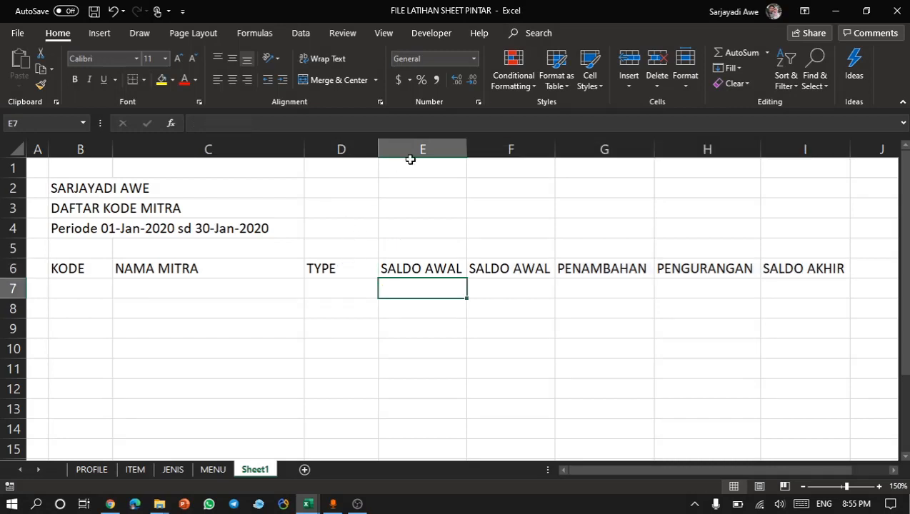
drag(422, 149, 793, 151)
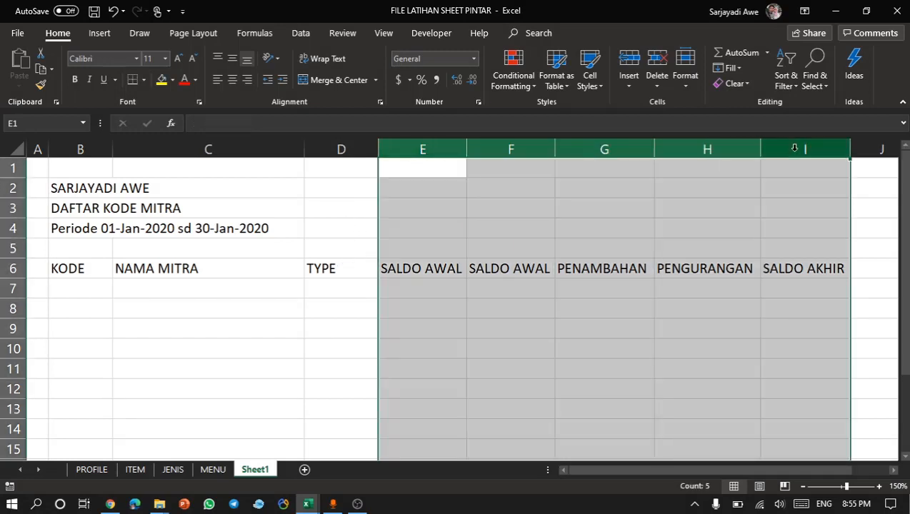
click(436, 79)
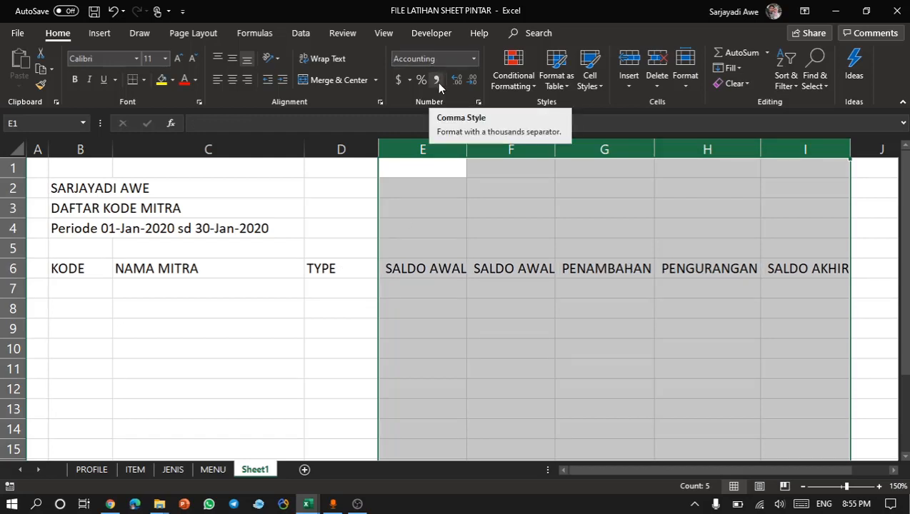
click(509, 252)
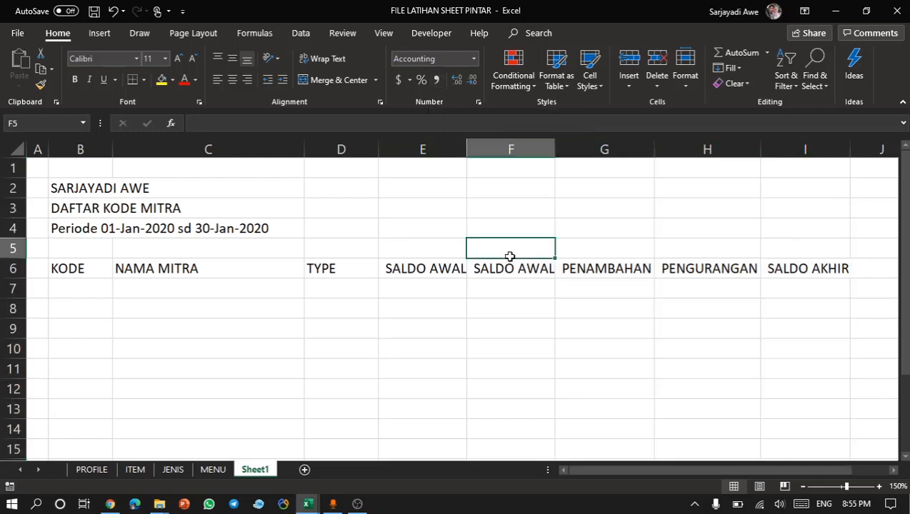
Set thin light grey outline and inside borders for the heading cells B6:I6.
click(195, 268)
click(64, 269)
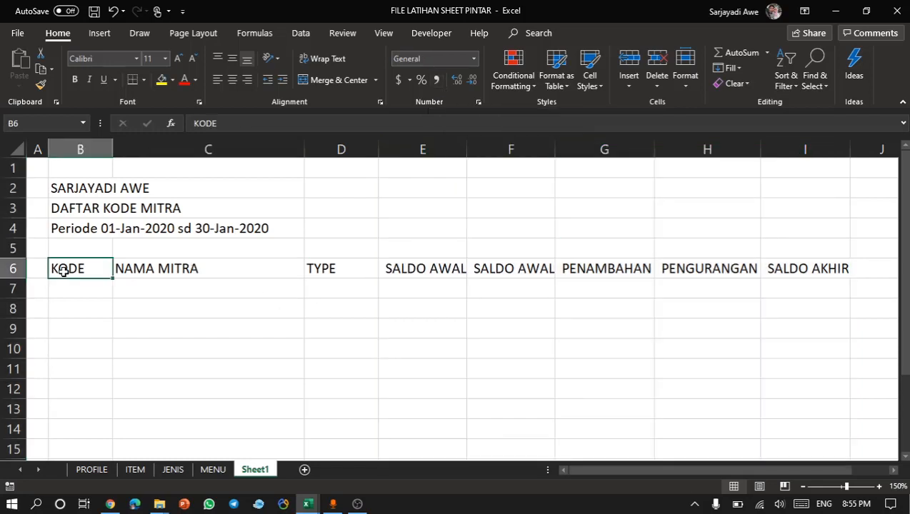
key(shift+Right)
key(shift+Right)
key(shift+Right)
key(shift+Right)
key(shift+Right)
key(shift+Right)
key(shift+Right)
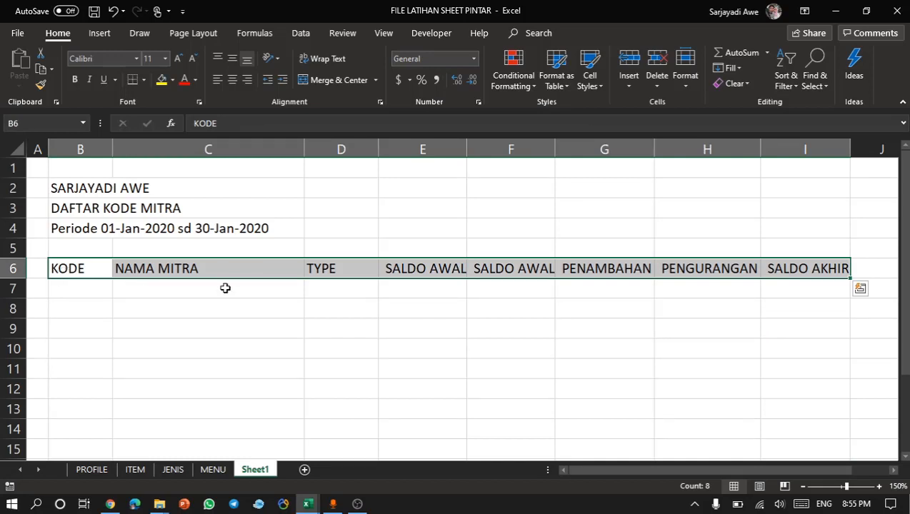
click(144, 79)
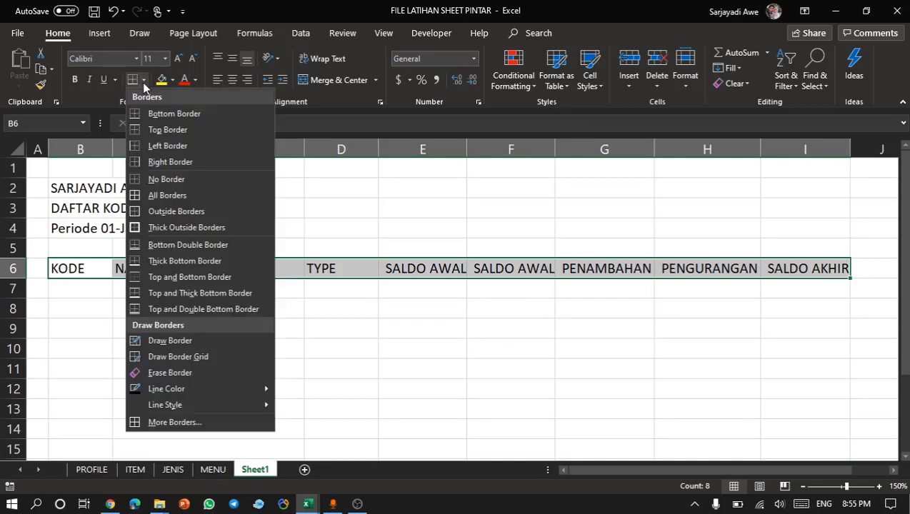
click(148, 423)
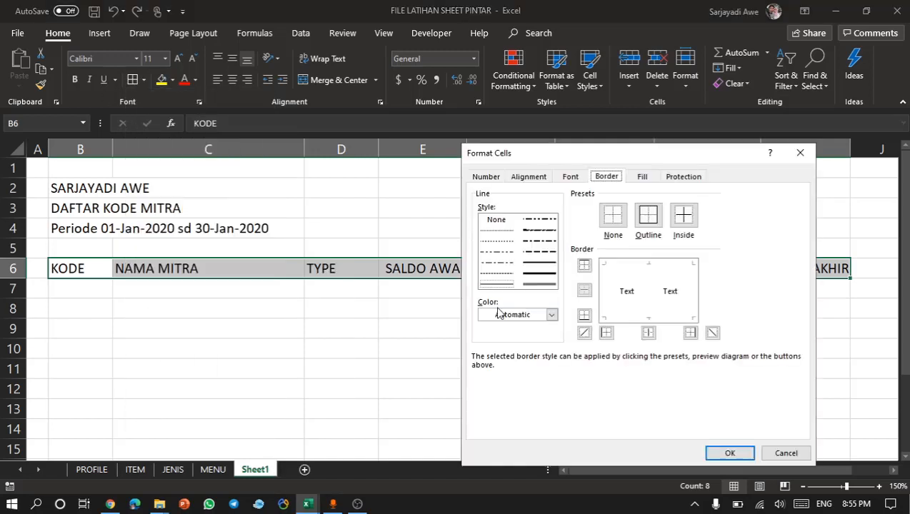
click(504, 314)
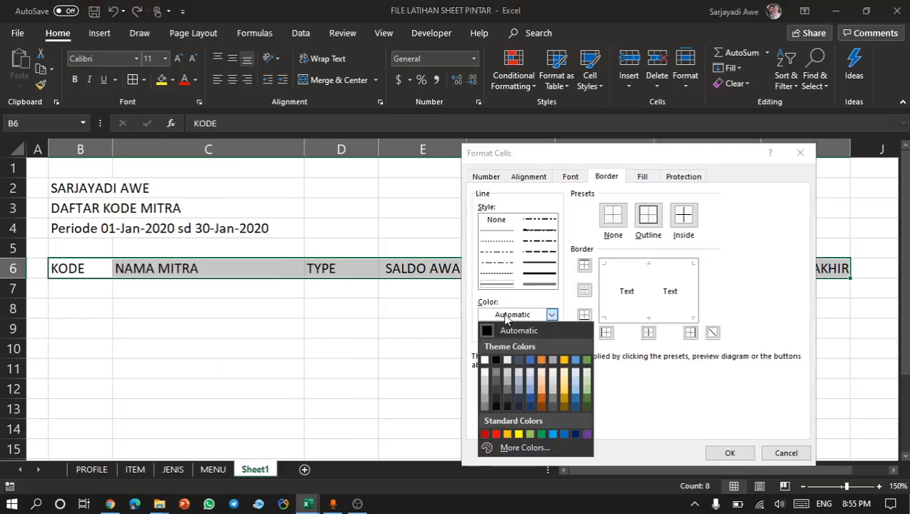
click(486, 392)
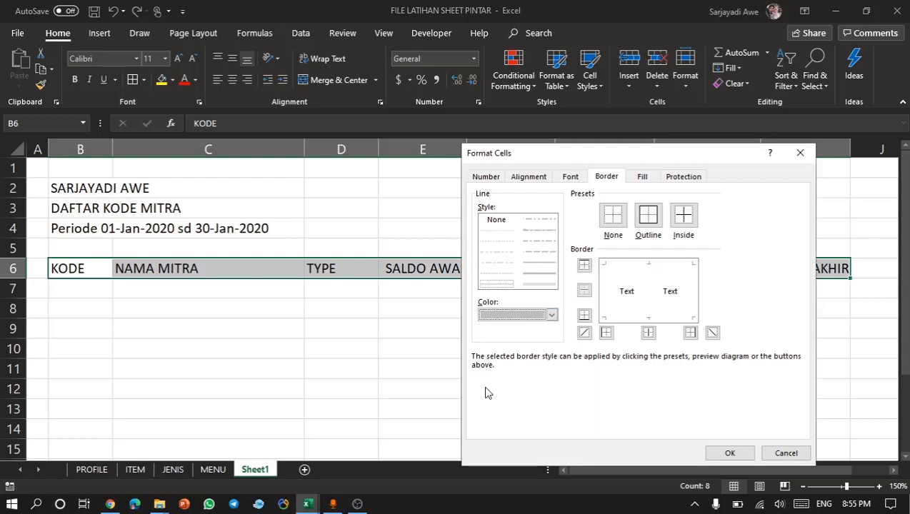
click(647, 223)
click(682, 217)
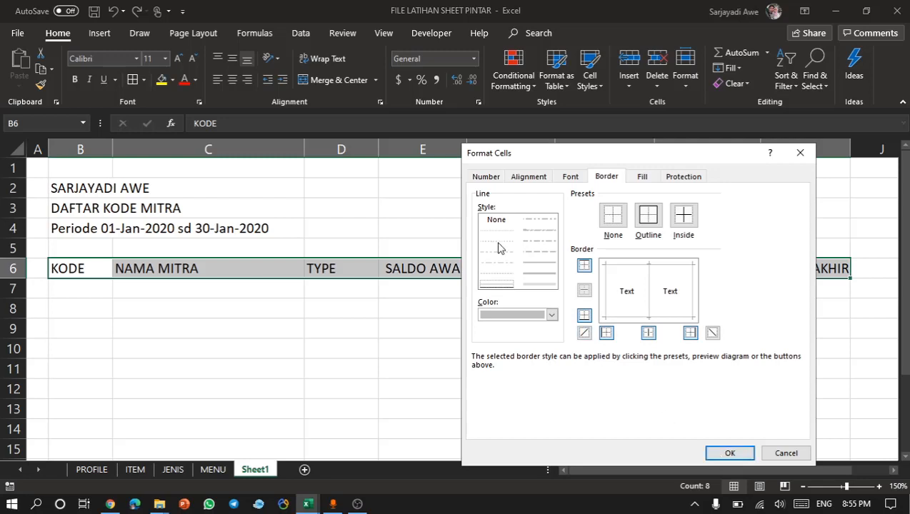
Switch the outline and inside borders of the heading row to a thicker solid line and apply them.
click(532, 264)
click(651, 217)
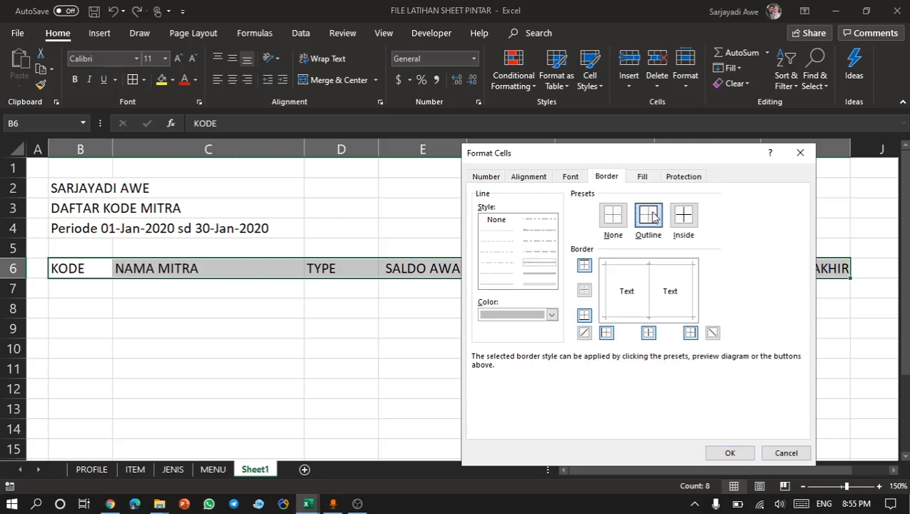
click(684, 217)
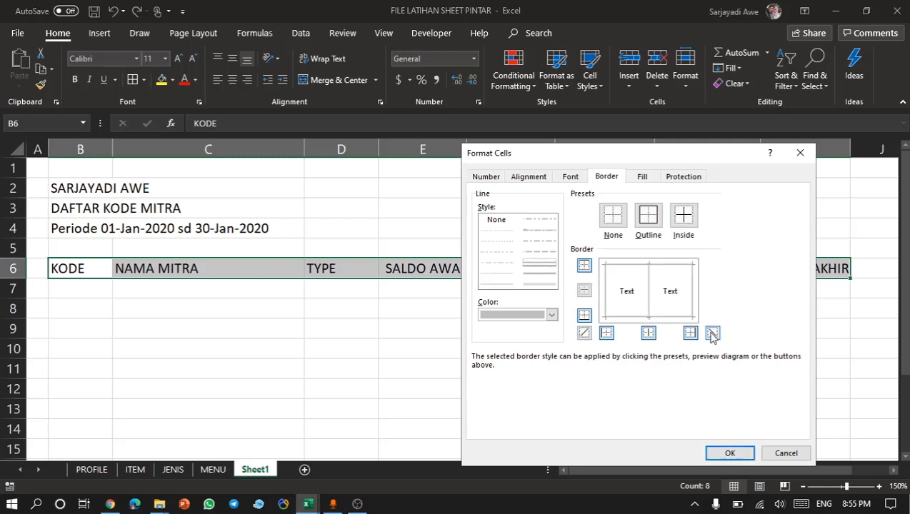
click(731, 454)
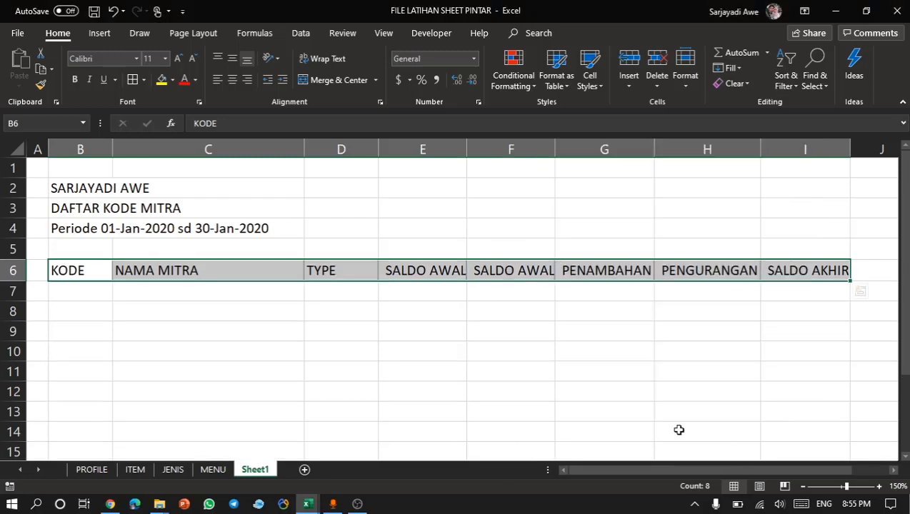
click(540, 349)
click(365, 288)
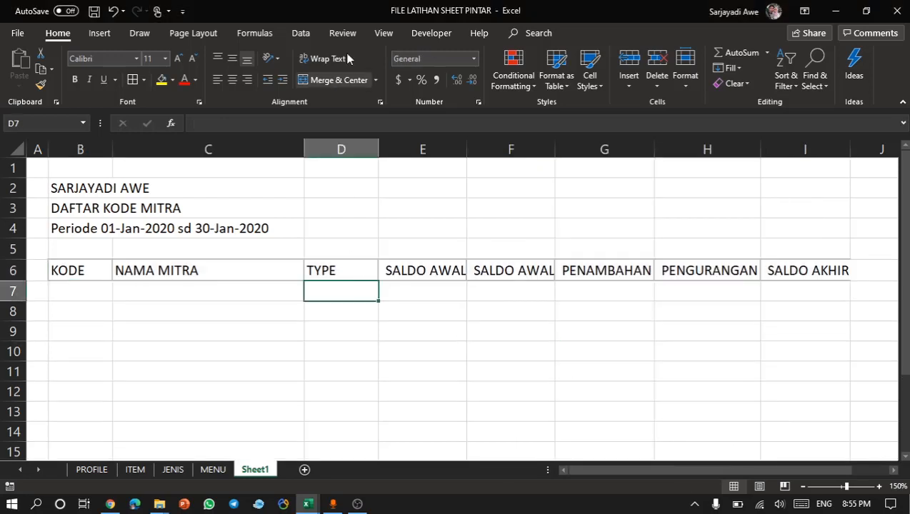
Hide the gridlines on the new sheet.
click(383, 34)
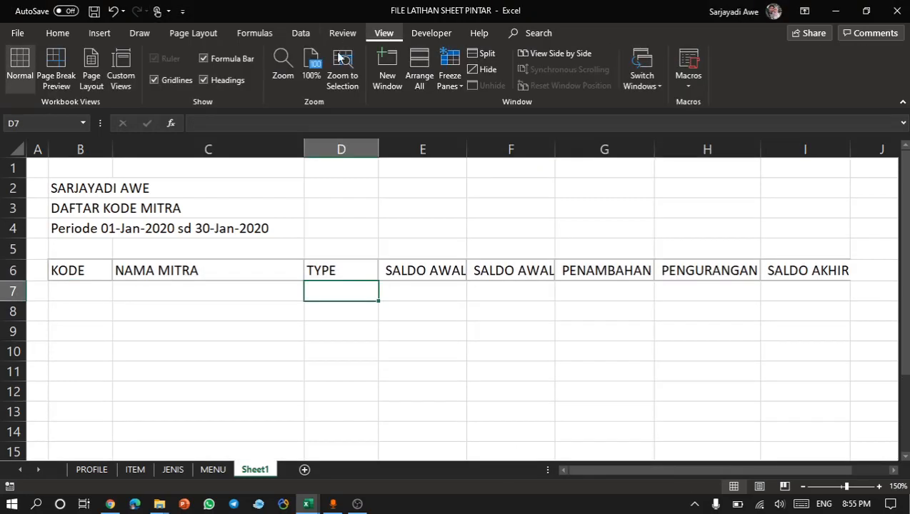
click(166, 80)
click(160, 314)
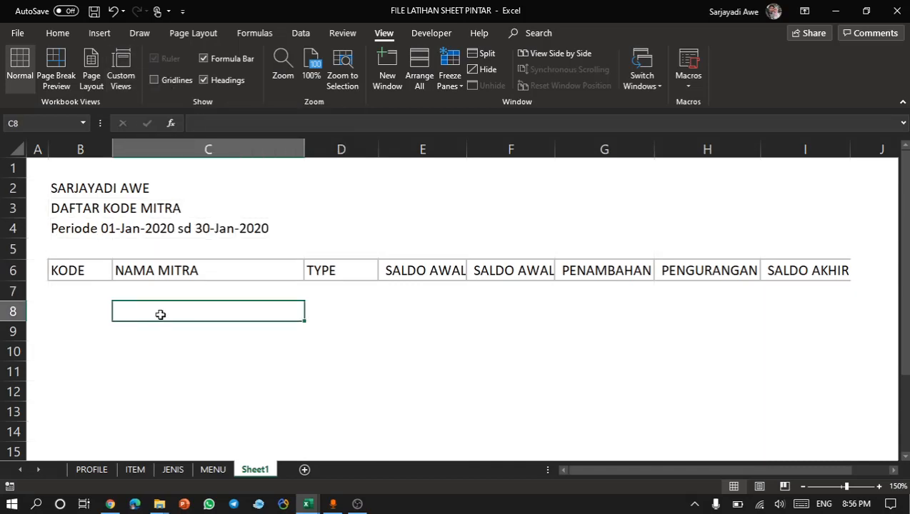
click(95, 285)
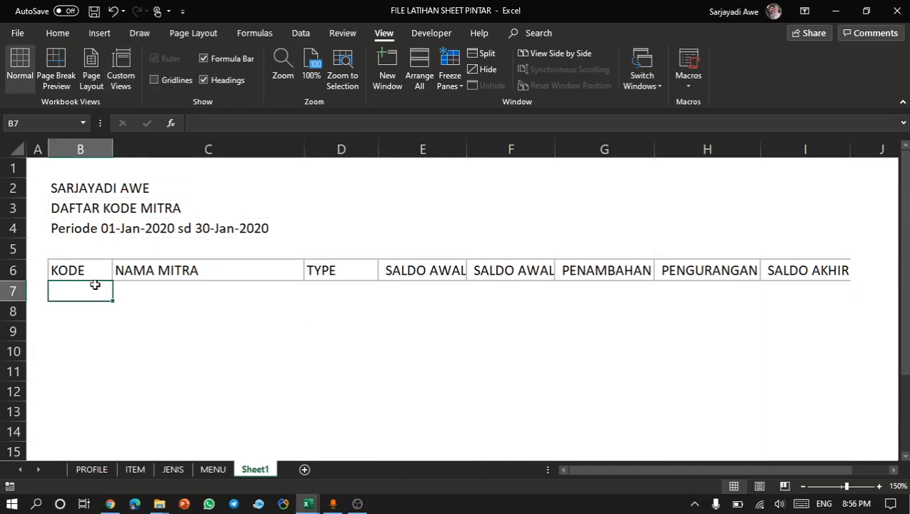
click(266, 306)
Slightly widen columns E, F, G and I around their headings and narrow the empty column A.
drag(463, 156, 479, 156)
drag(570, 143, 579, 143)
drag(676, 142, 684, 143)
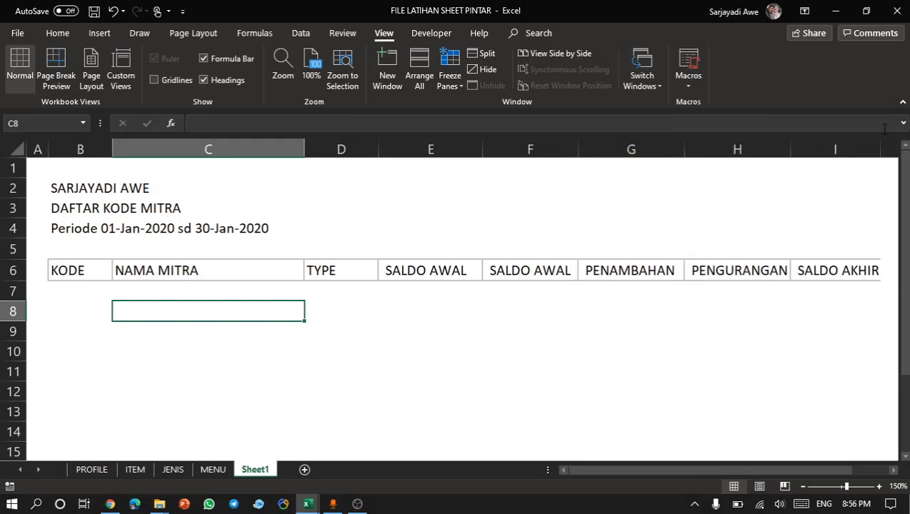
drag(882, 148, 896, 151)
drag(43, 149, 36, 150)
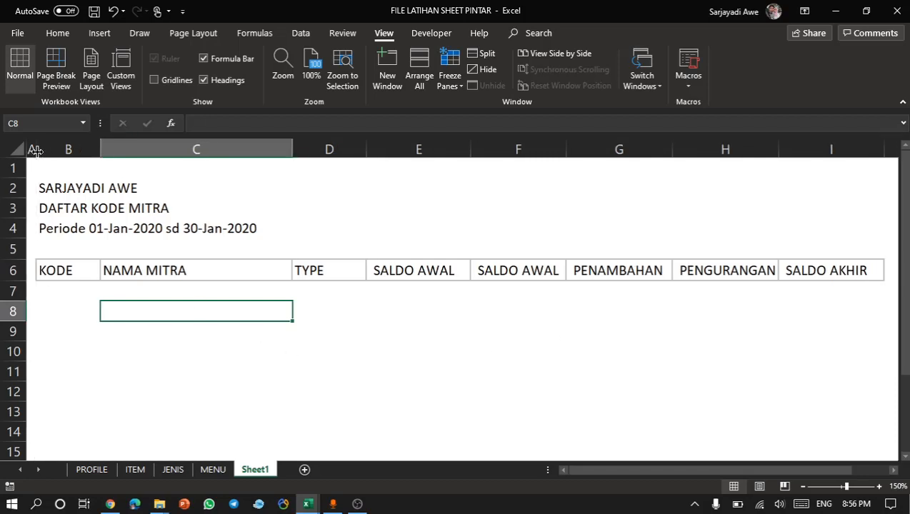
click(51, 288)
key(shift+Right)
key(shift+Right)
key(shift+Right)
key(shift+Right)
key(shift+Right)
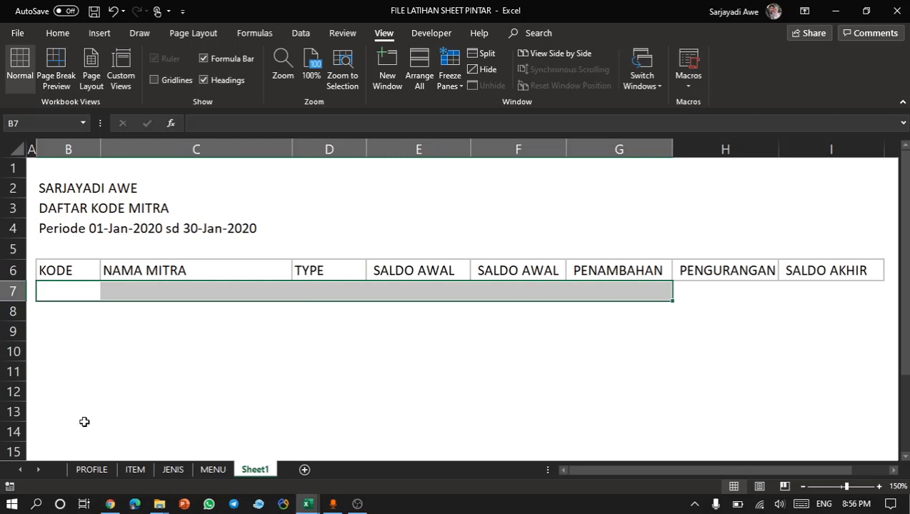
Copy the formatted cell C7 from the ITEM sheet and return to Sheet1.
click(135, 470)
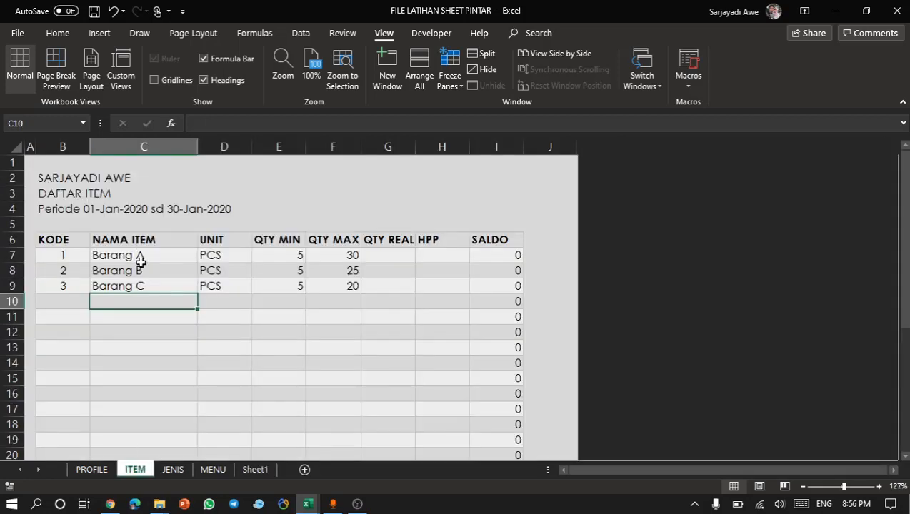
click(141, 261)
key(ctrl+c)
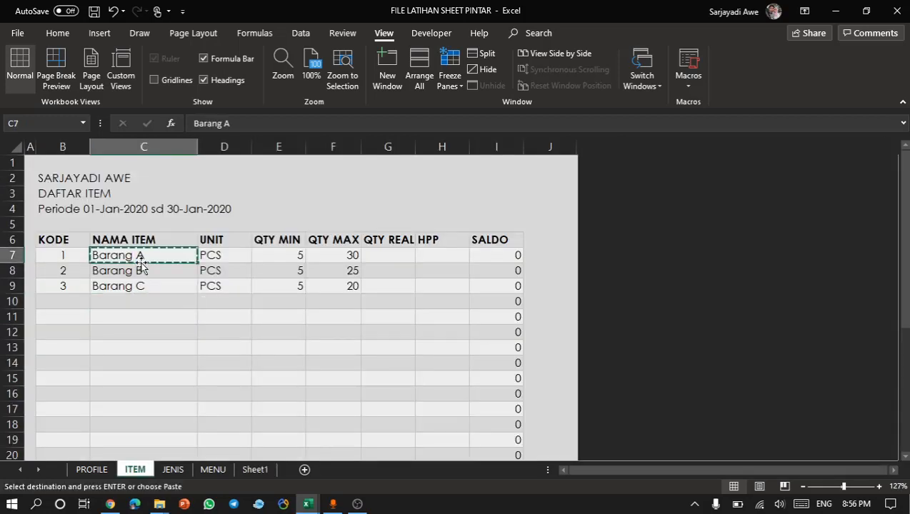
click(258, 474)
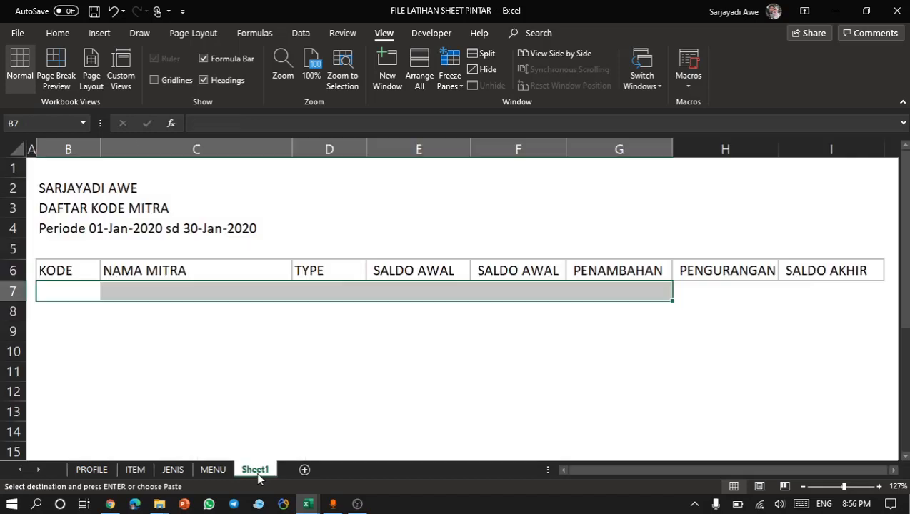
Paste the copied cell over the range B7:I20 beneath the column headings on Sheet1.
click(80, 291)
key(shift+Right)
key(shift+Right)
key(shift+Right)
key(shift+Right)
key(shift+Right)
key(shift+Right)
key(shift+Right)
key(shift+Down)
key(shift+Down)
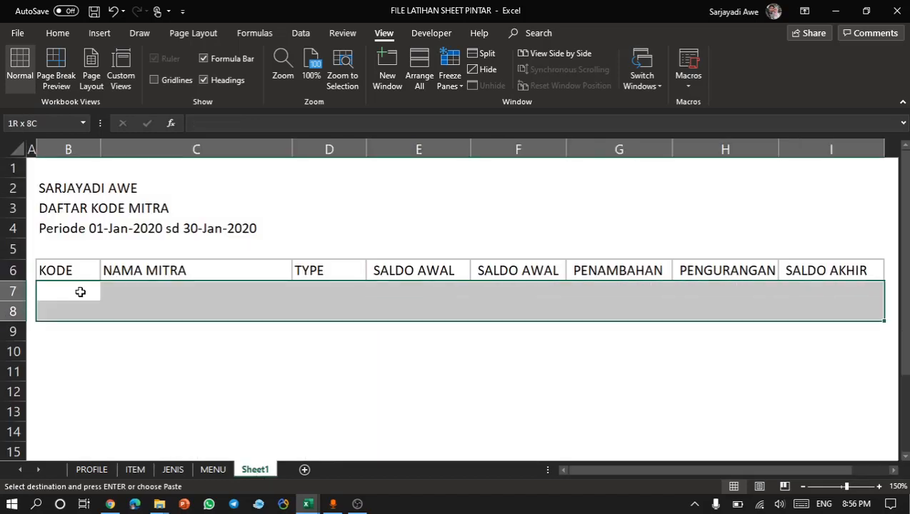
key(shift+Down)
key(shift+Down)
key(shift+Down)
key(shift+Down)
key(shift+Down)
key(shift+Down)
key(shift+Down)
key(shift+Down)
key(shift+Down)
key(shift+Down)
key(shift+Down)
key(shift+Down)
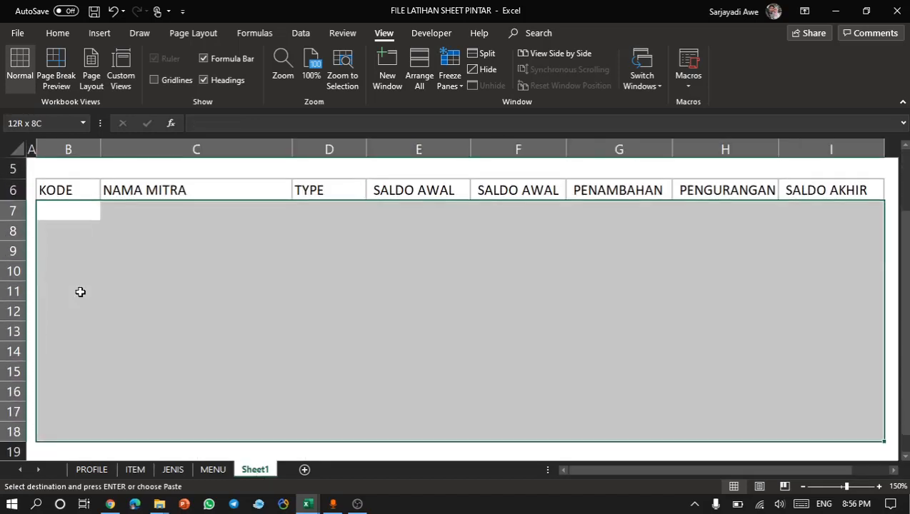
key(shift+Down)
key(shift+Down)
key(shift+Down)
key(shift+Down)
key(shift+Down)
key(shift+Down)
key(shift+Down)
key(shift+Down)
key(shift+Down)
key(shift+Down)
key(shift+Down)
key(shift+Down)
key(shift+Down)
key(shift+Down)
key(shift+Down)
key(shift+Down)
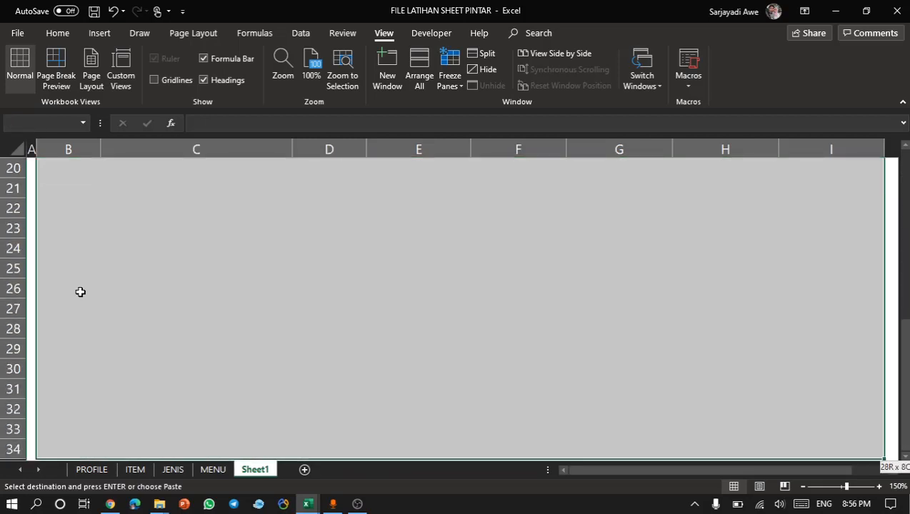
key(shift+Down)
key(shift+Up)
key(shift+Up)
key(shift+Up)
key(shift+Up)
key(shift+Up)
key(shift+Up)
key(shift+Up)
key(shift+Up)
key(shift+Up)
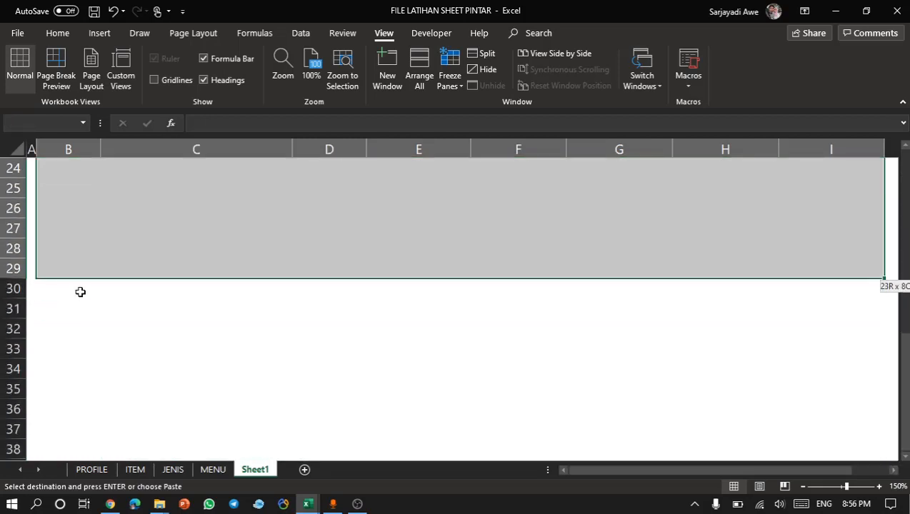
scroll(80, 292, up, 8)
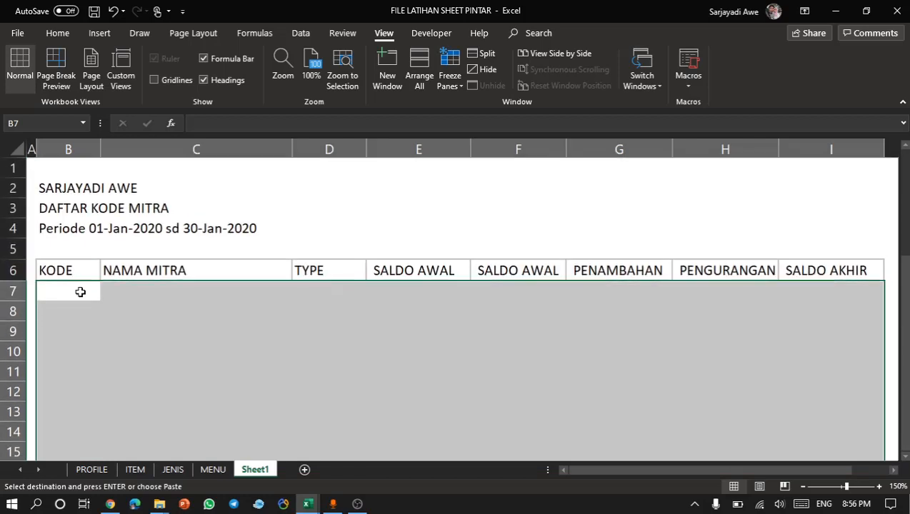
key(shift+Up)
key(shift+Up)
key(shift+Up)
key(shift+Up)
key(shift+Up)
key(shift+Up)
key(shift+Up)
key(shift+Up)
key(shift+Up)
key(shift+Up)
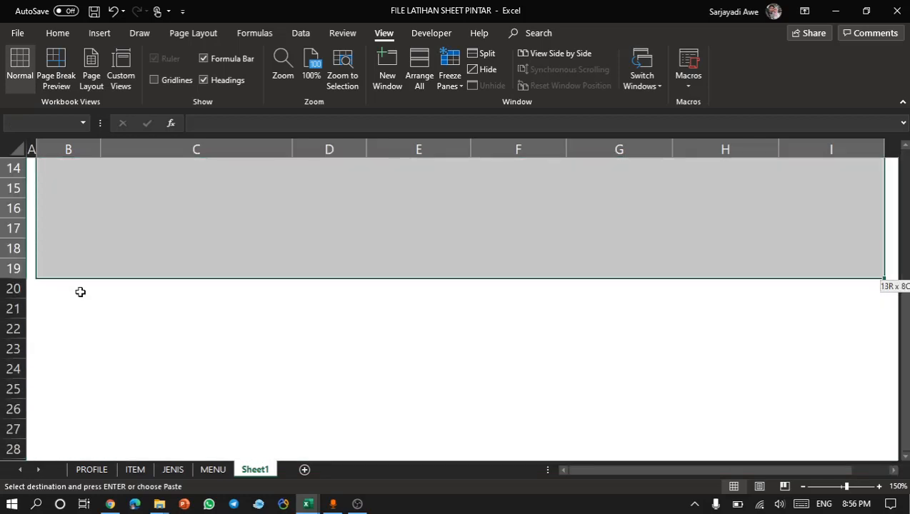
key(shift+Down)
scroll(80, 291, up, 4)
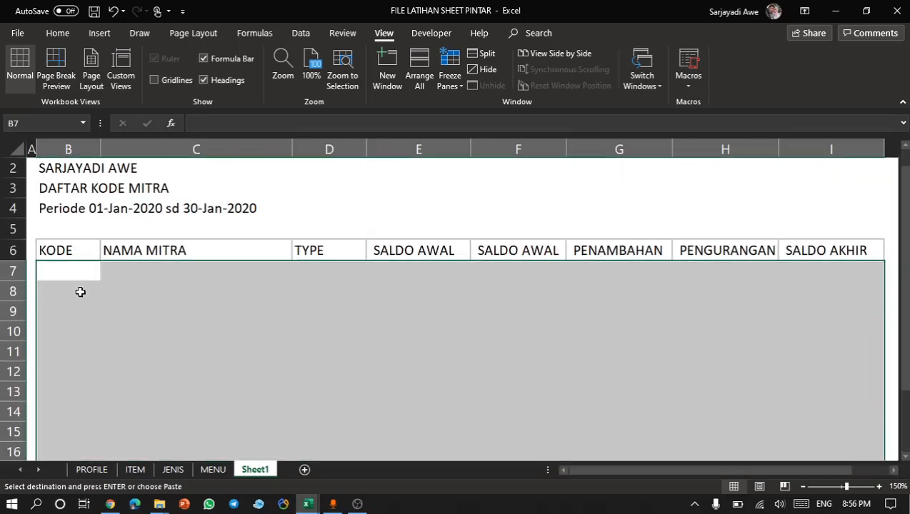
scroll(80, 291, down, 3)
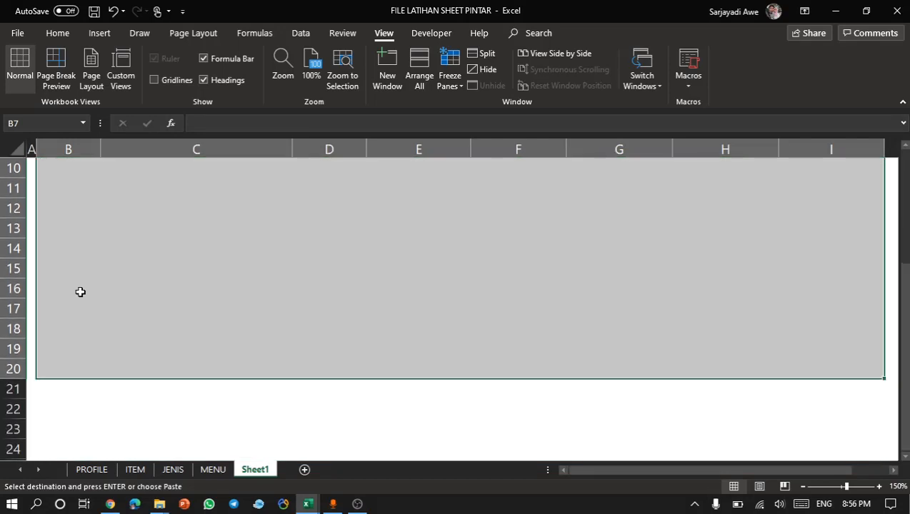
scroll(80, 291, up, 3)
scroll(80, 291, down, 2)
key(ctrl+v)
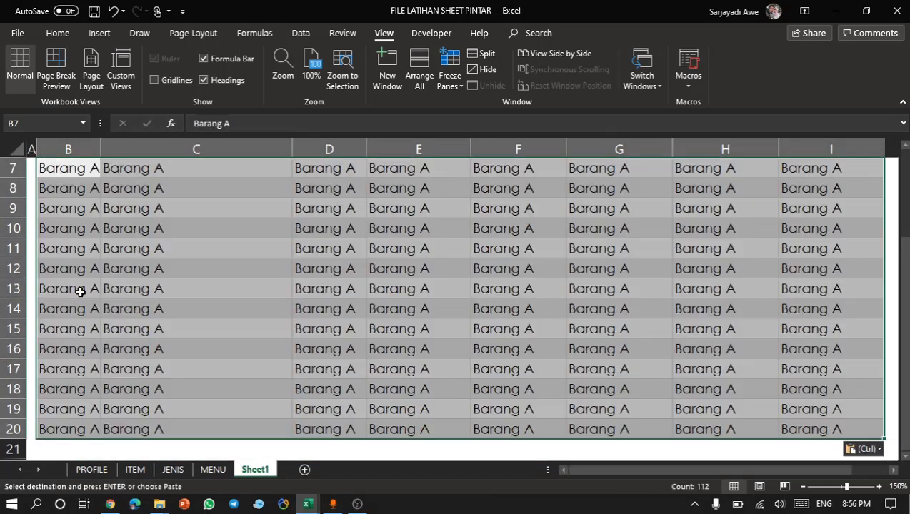
Clear the pasted text from B7:I20 while keeping the banded row formatting.
key(Delete)
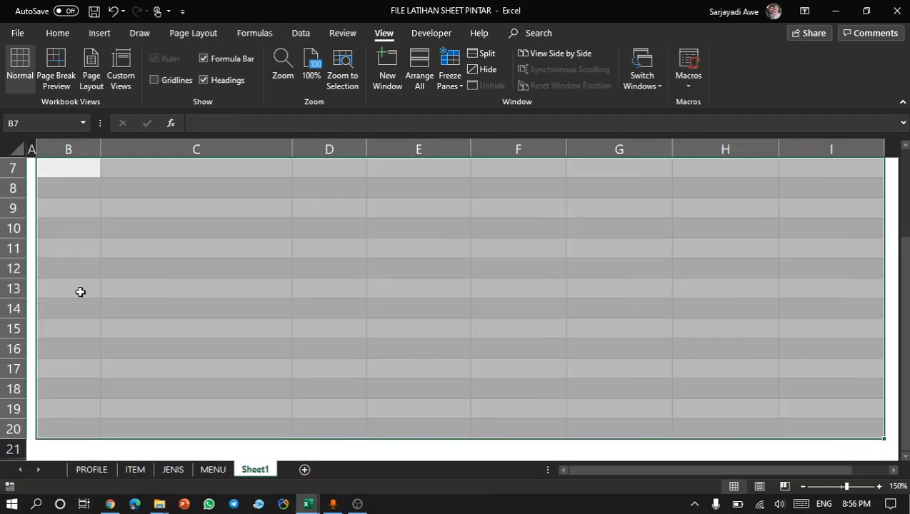
scroll(80, 291, up, 2)
click(80, 292)
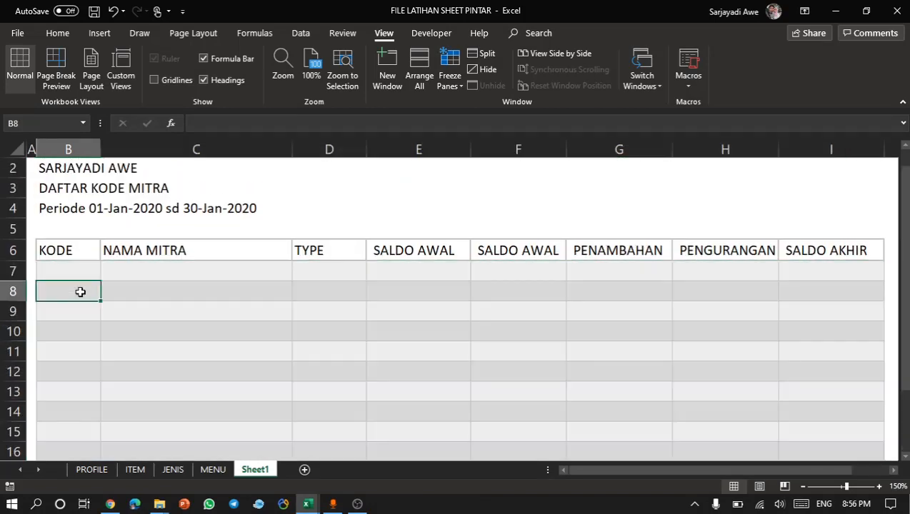
click(289, 316)
click(597, 313)
click(728, 330)
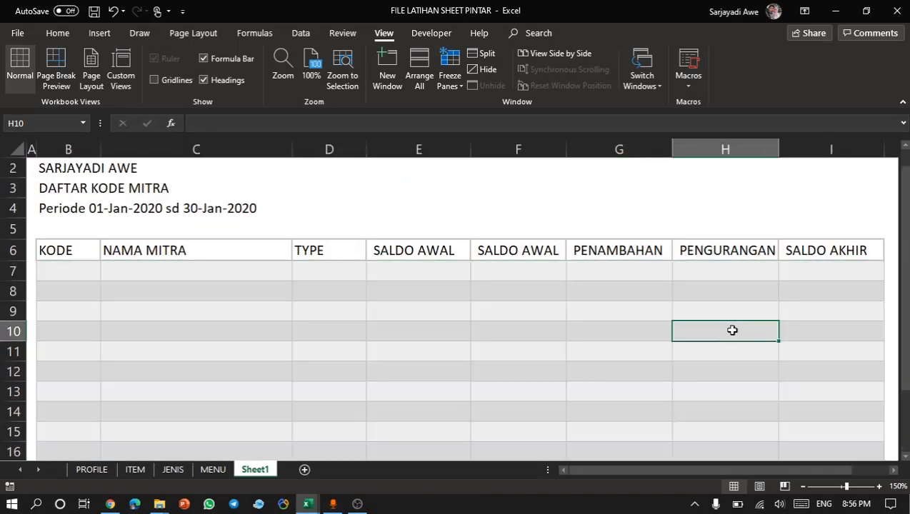
click(815, 315)
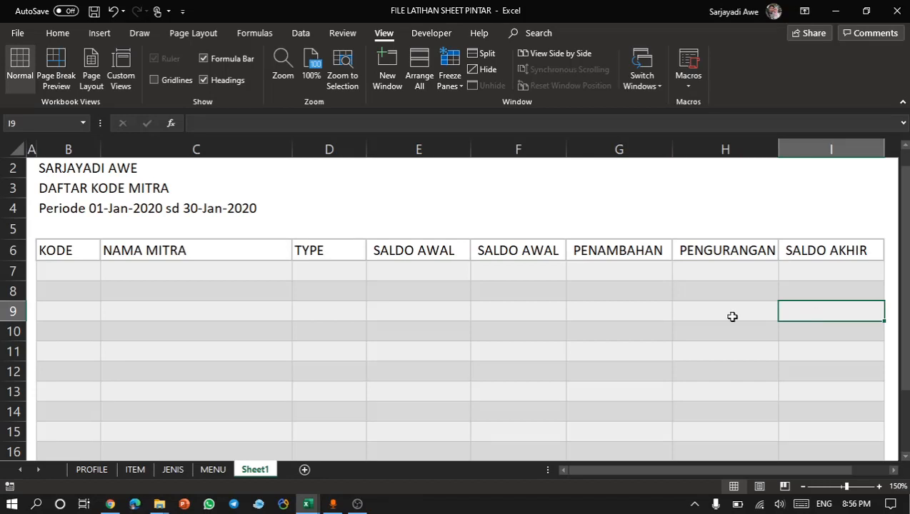
scroll(617, 289, down, 3)
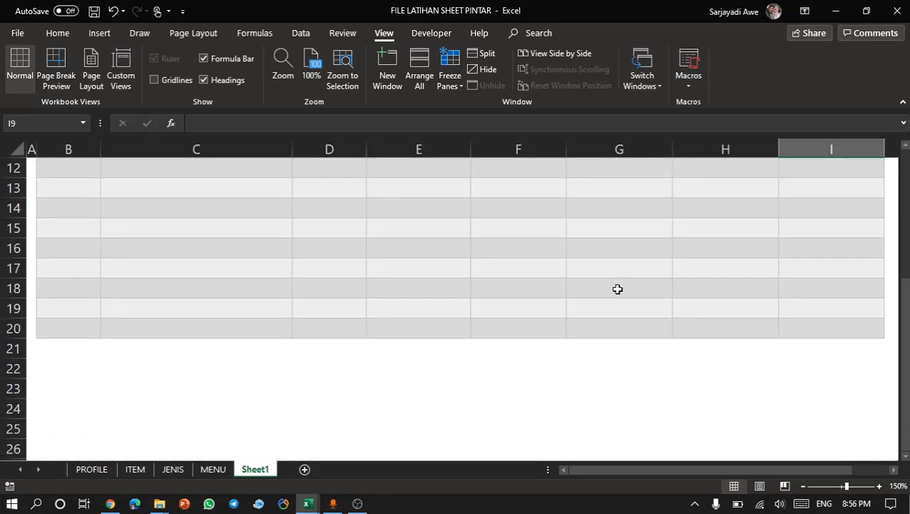
scroll(177, 298, up, 4)
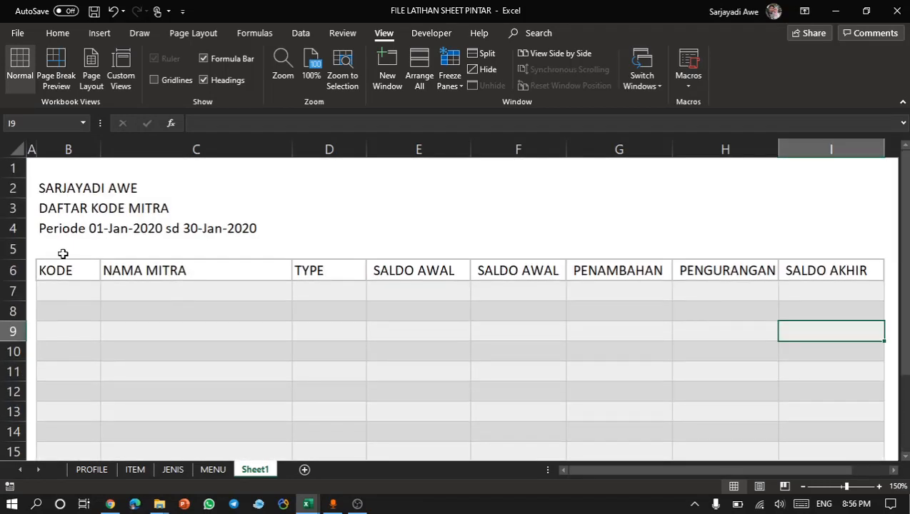
Copy the heading row and its banded table rows, B6:I20, and paste a second block starting at B22.
drag(60, 264, 811, 418)
key(ctrl+c)
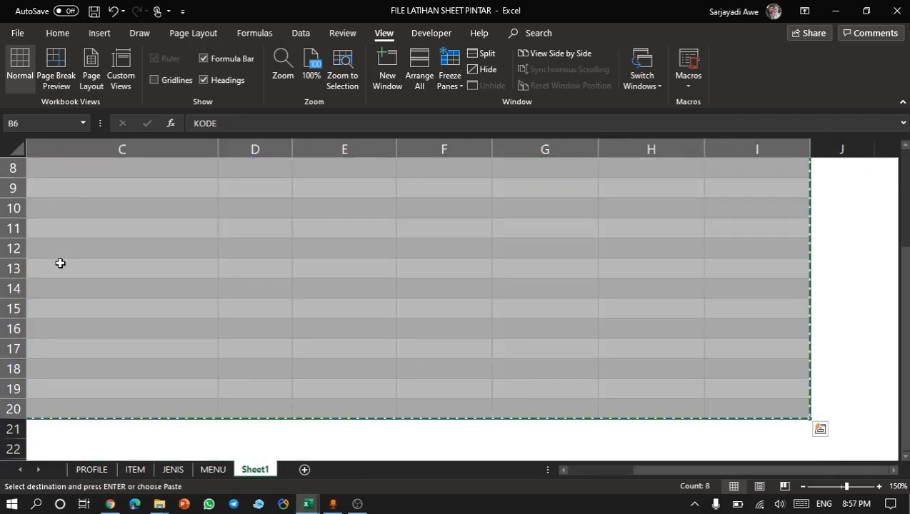
click(47, 441)
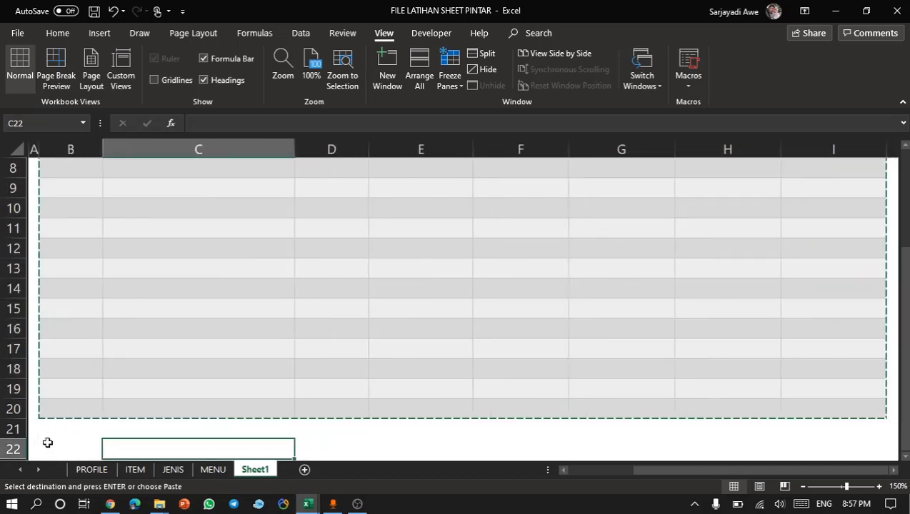
click(53, 441)
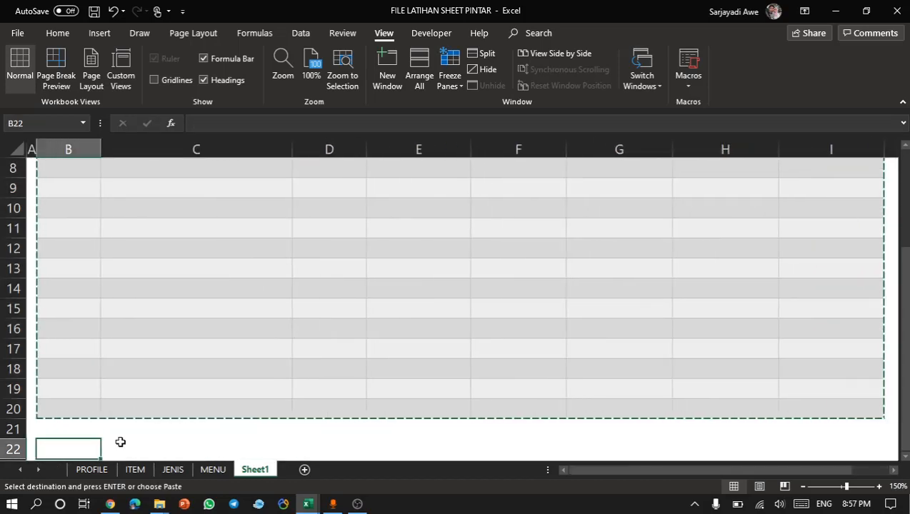
scroll(120, 442, down, 3)
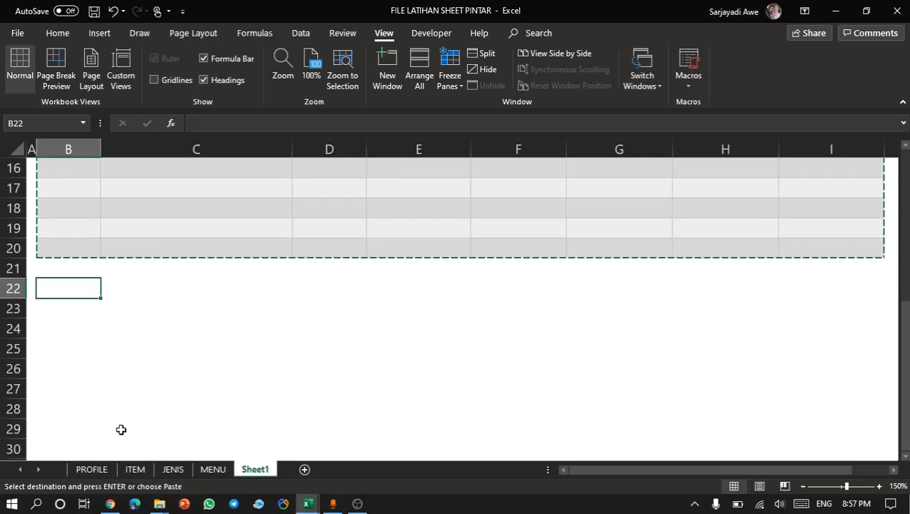
key(ctrl+v)
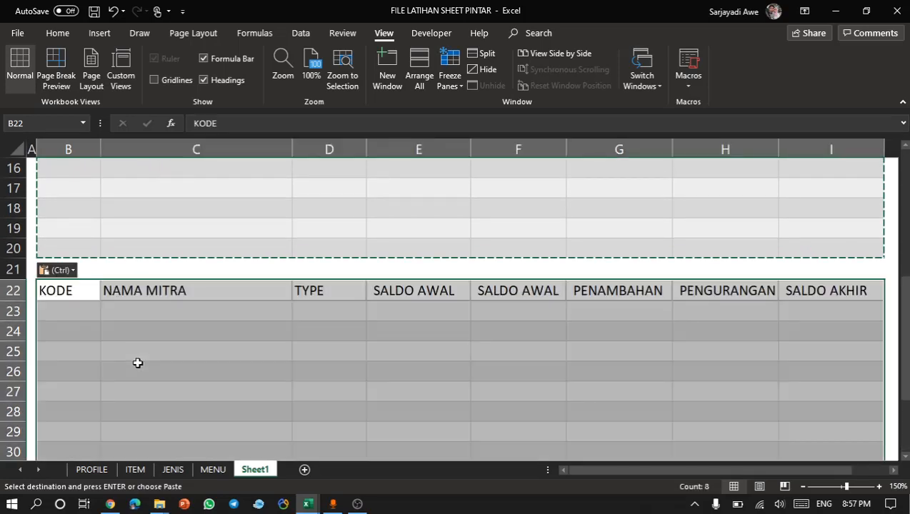
key(Escape)
scroll(295, 330, down, 6)
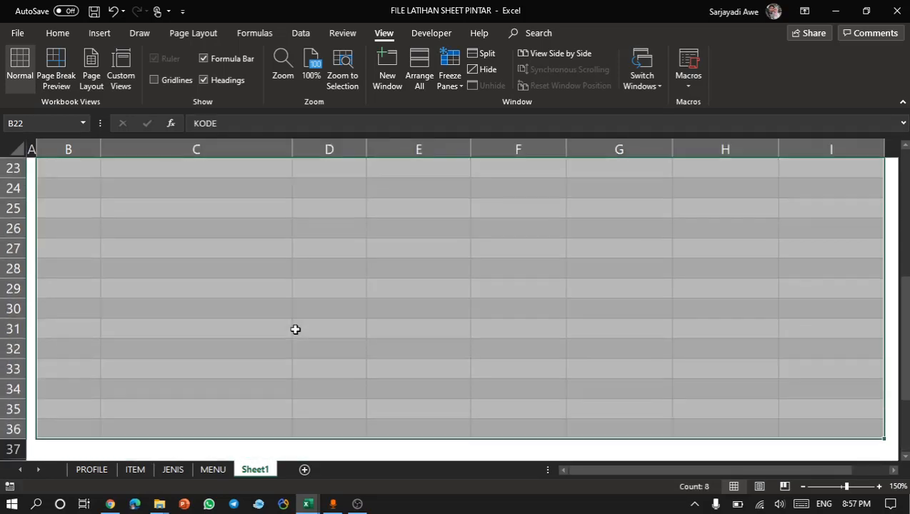
scroll(295, 330, up, 6)
scroll(295, 329, up, 5)
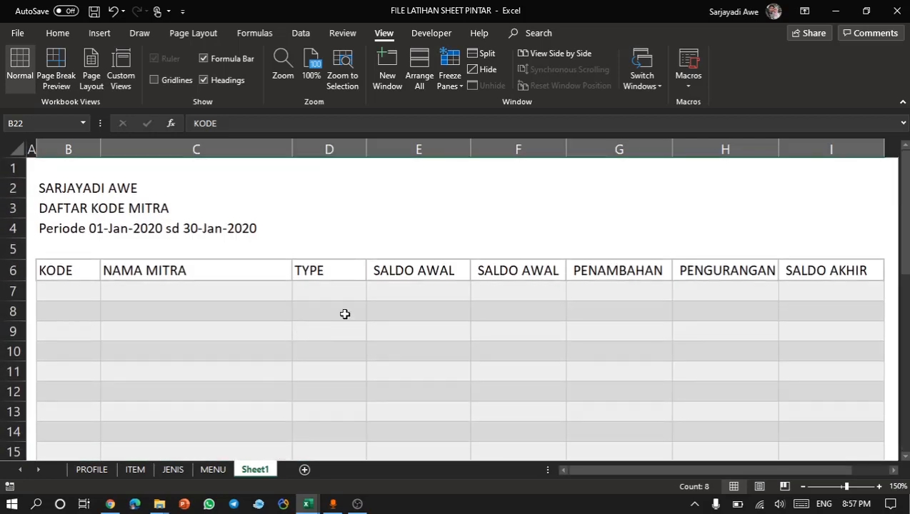
click(344, 314)
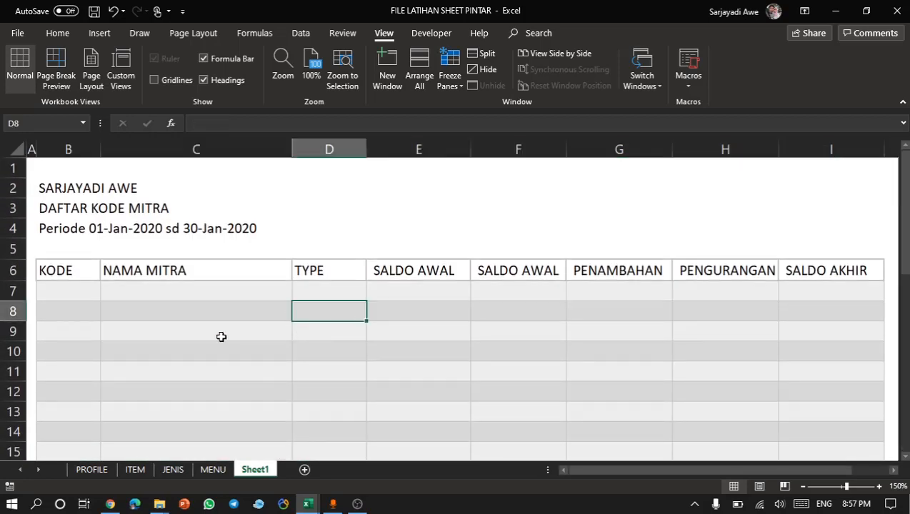
click(217, 337)
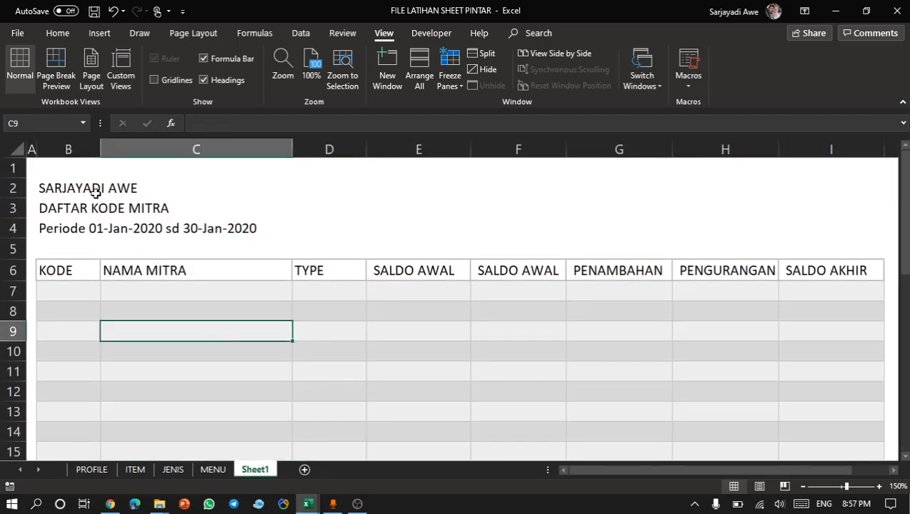
Make the three title lines in B2:B4 bold.
click(51, 185)
key(shift+Down)
key(shift+Down)
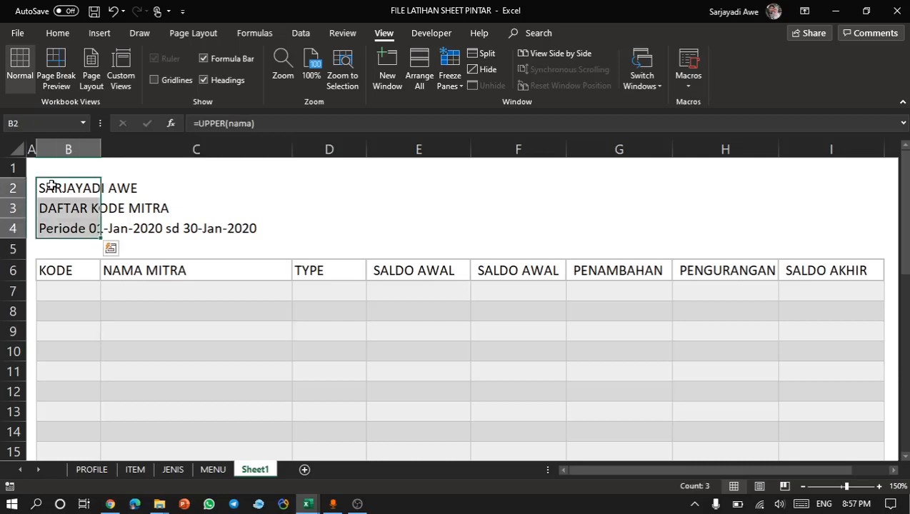
key(ctrl+b)
click(87, 291)
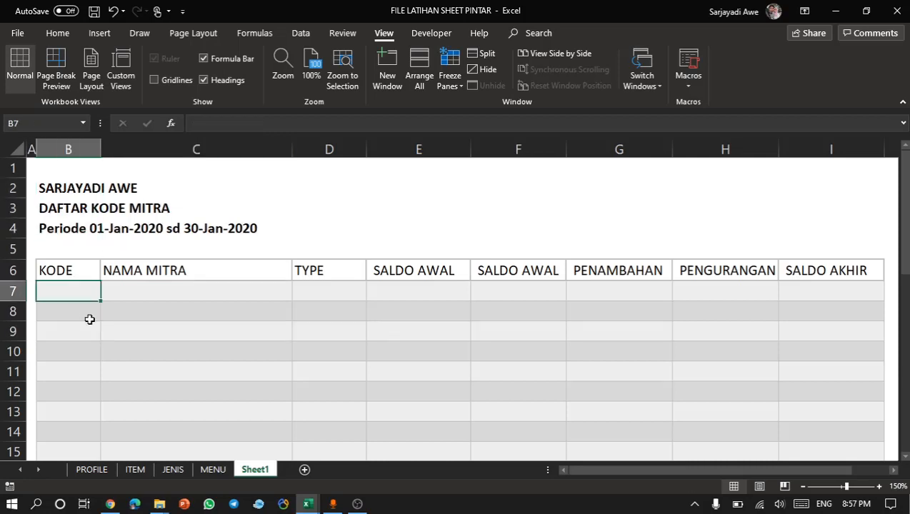
Consult the MITRA sheet in the KONTROL STOK workbook and enter the code C-001 in cell B7 of the new list.
click(89, 315)
click(84, 285)
key(alt+Tab)
click(65, 256)
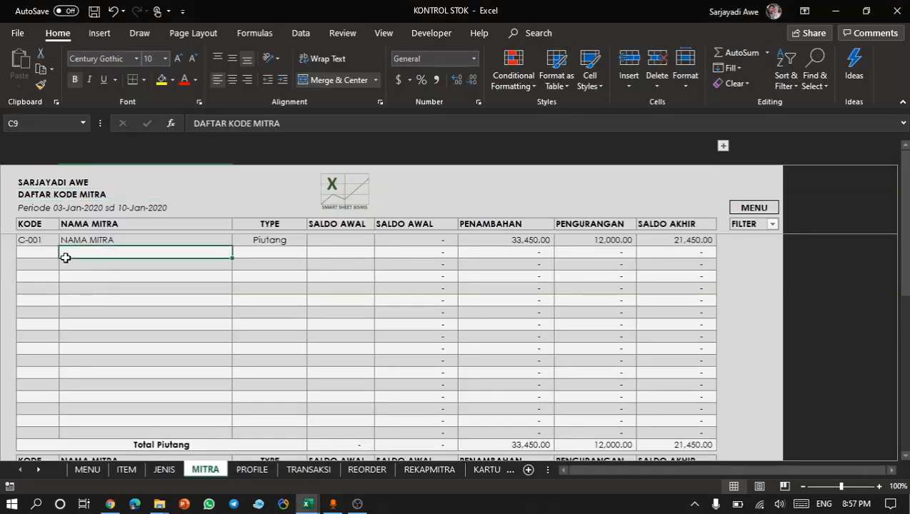
key(alt+Tab)
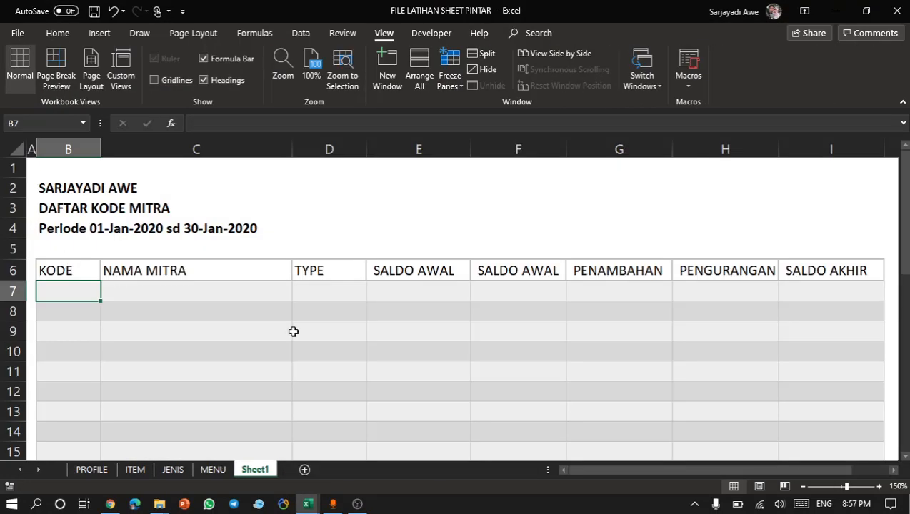
text(C-00)
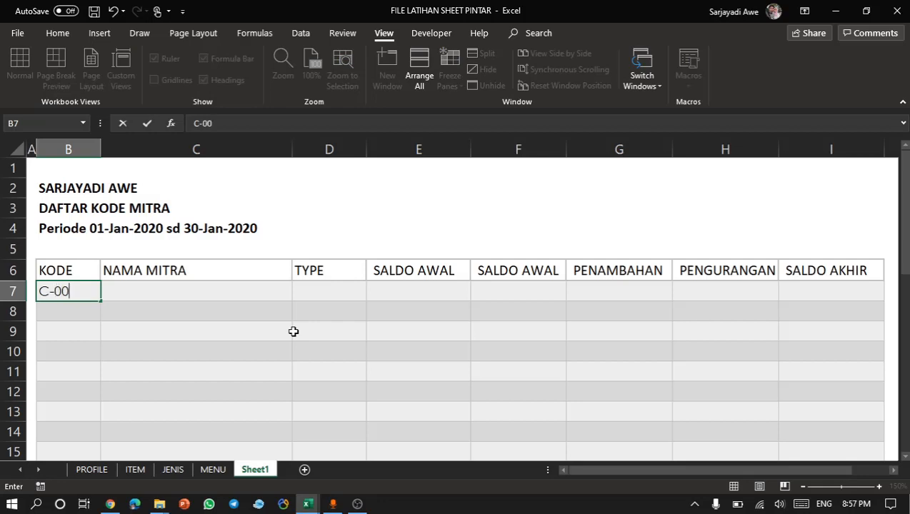
text(1)
key(Return)
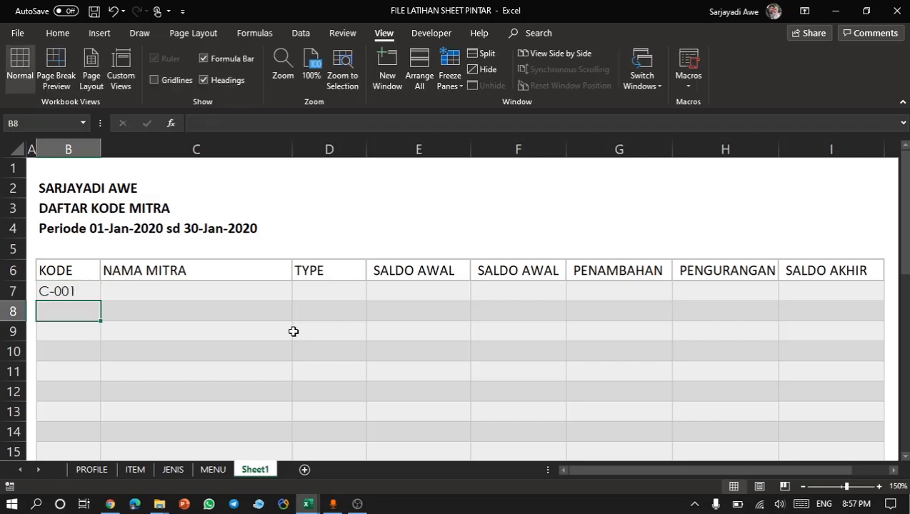
Consult the MITRA sheet in the KONTROL STOK workbook and enter NAMA MITRA in cell C7 of the new list.
click(216, 296)
key(alt+Tab)
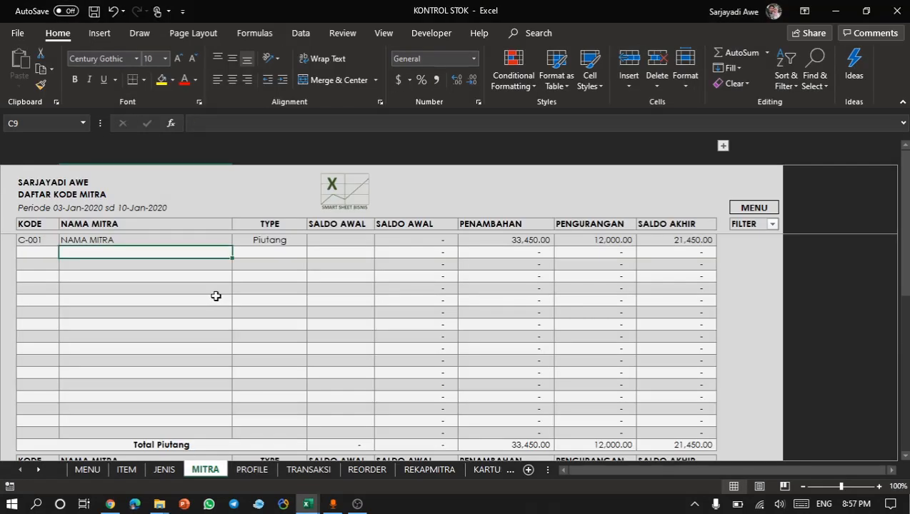
key(alt+Tab)
click(215, 296)
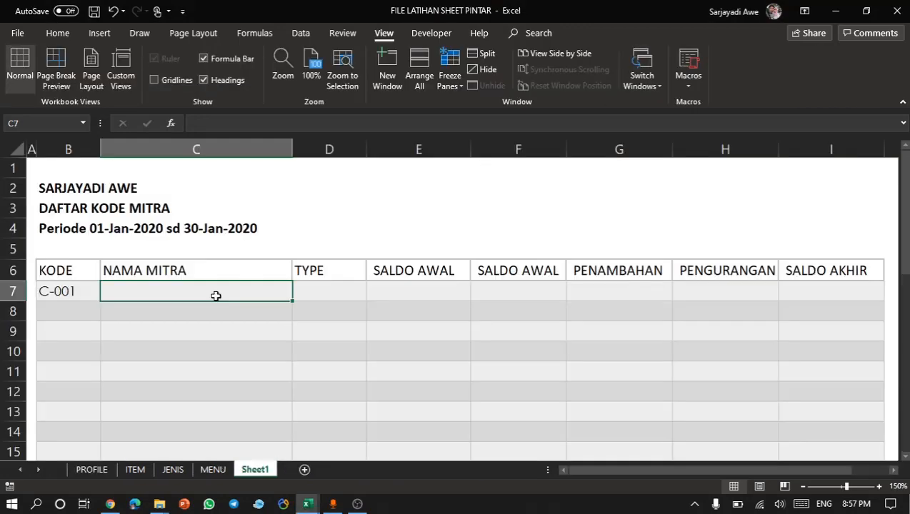
text(NAMA MITR)
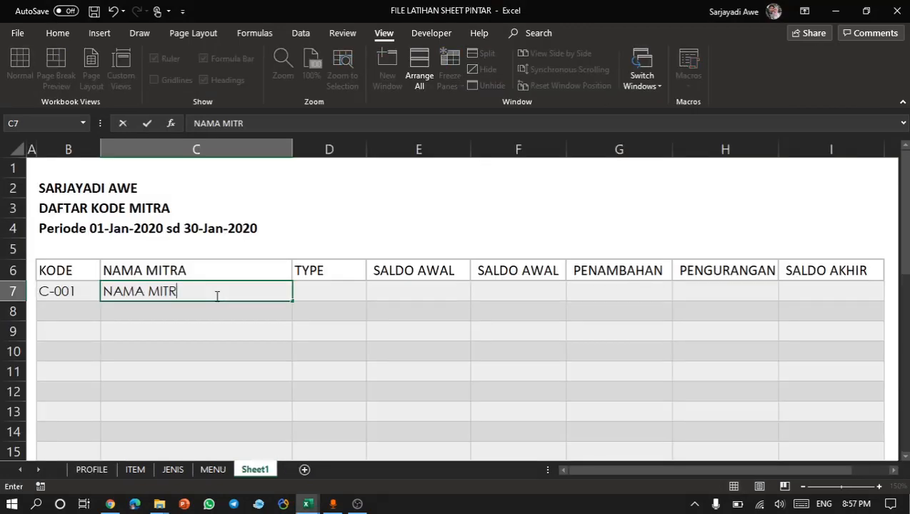
text(A)
key(Return)
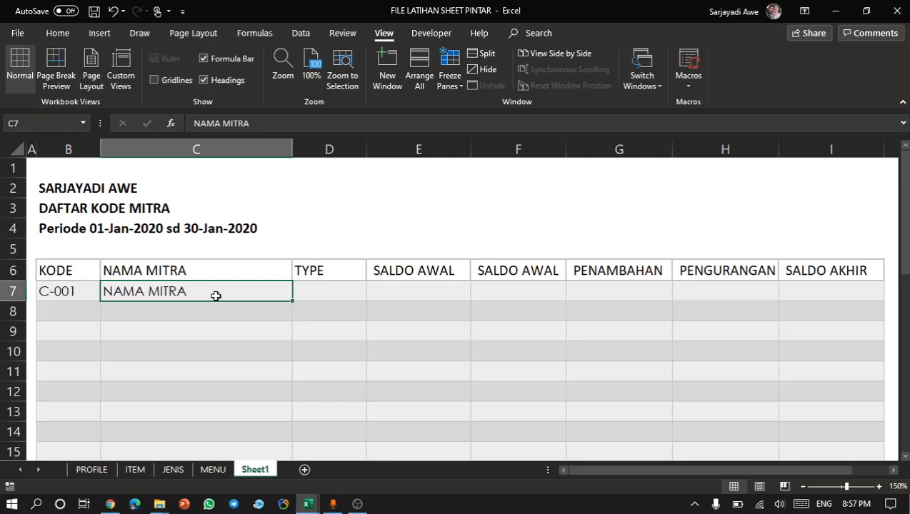
Replace the partner name in cell C7 with Mitra 1.
text(mi)
key(BackSpace)
key(BackSpace)
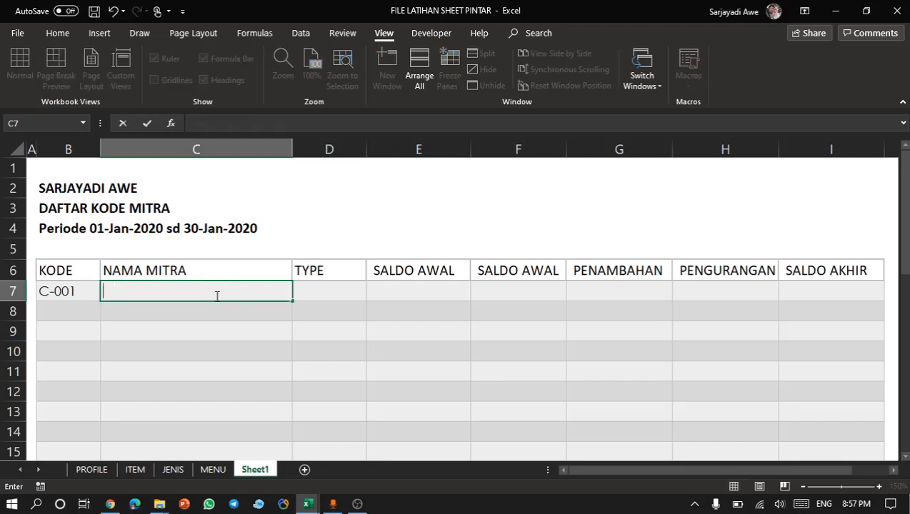
text(Mitra 1)
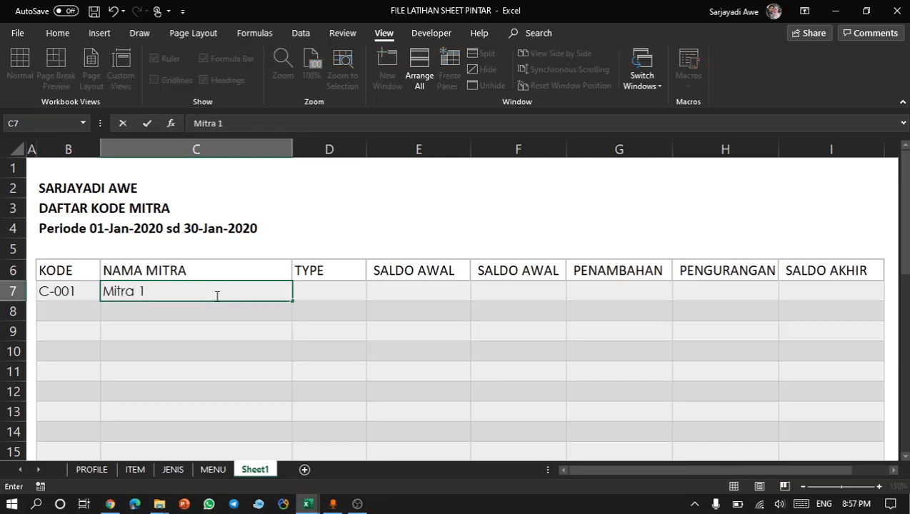
key(Return)
Add data validation to TYPE cell D7, allowing a list with the source Piutang,Hutang.
click(326, 295)
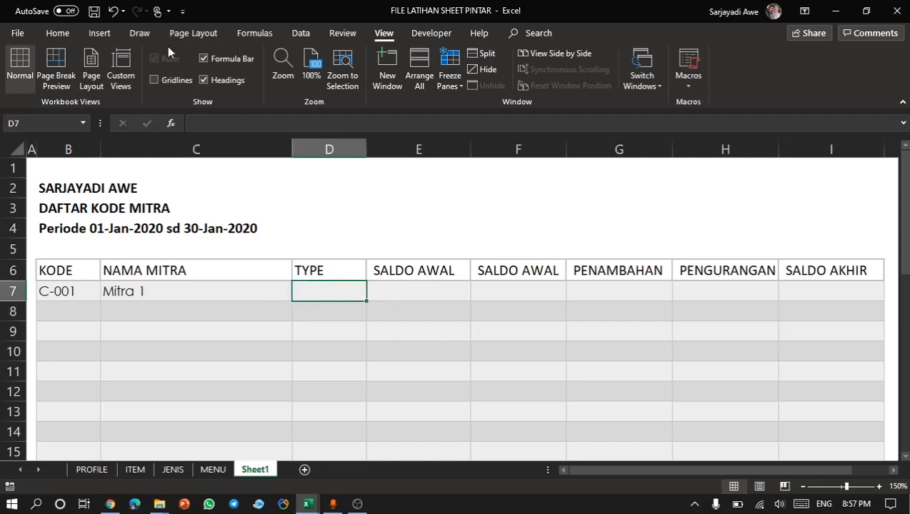
click(302, 33)
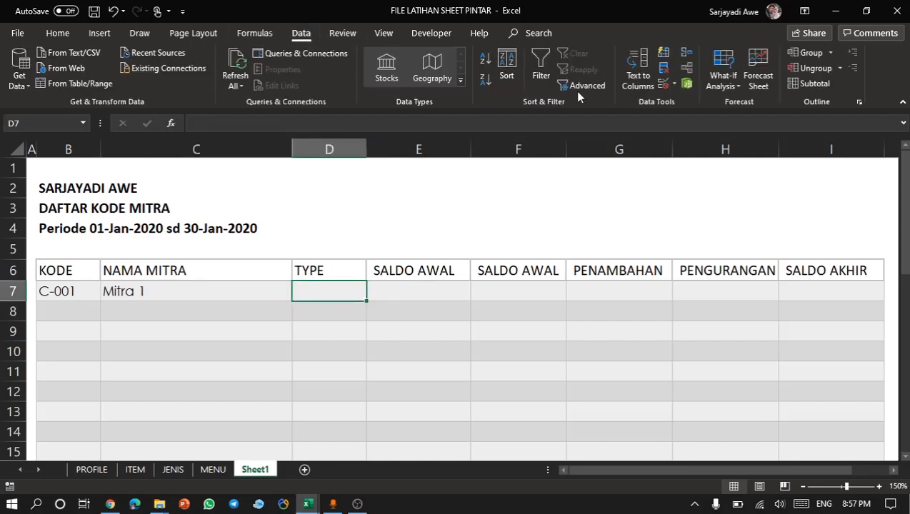
click(668, 85)
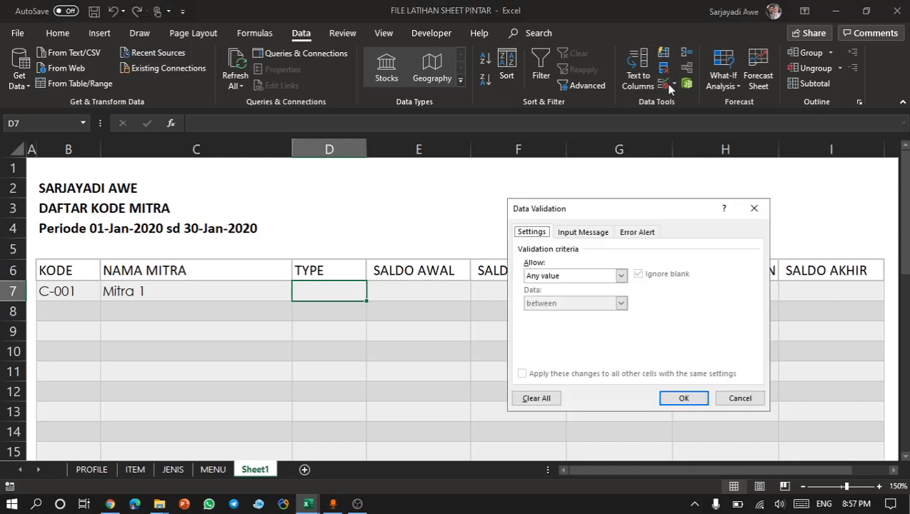
drag(570, 213, 481, 215)
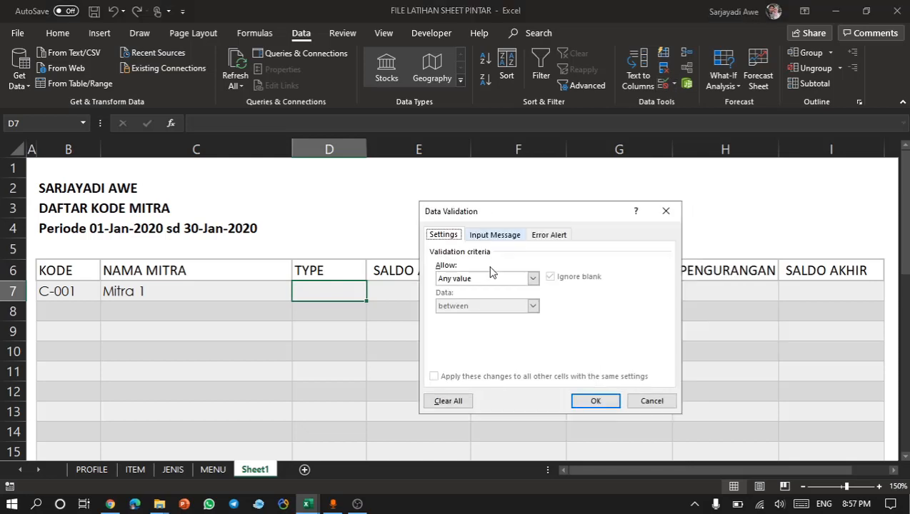
click(479, 280)
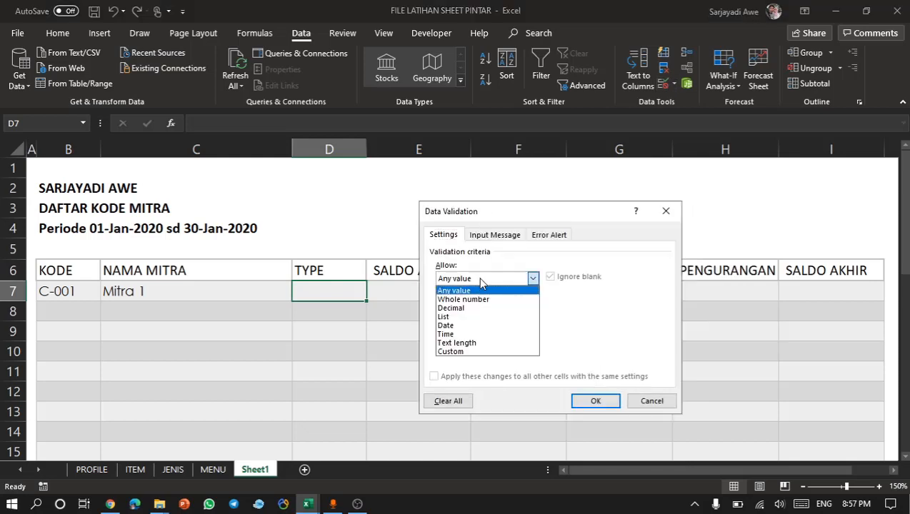
click(457, 321)
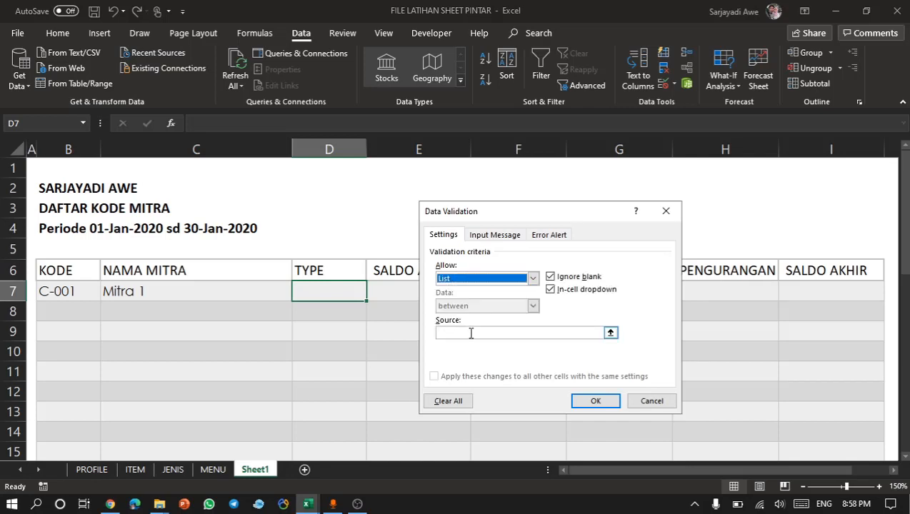
click(471, 332)
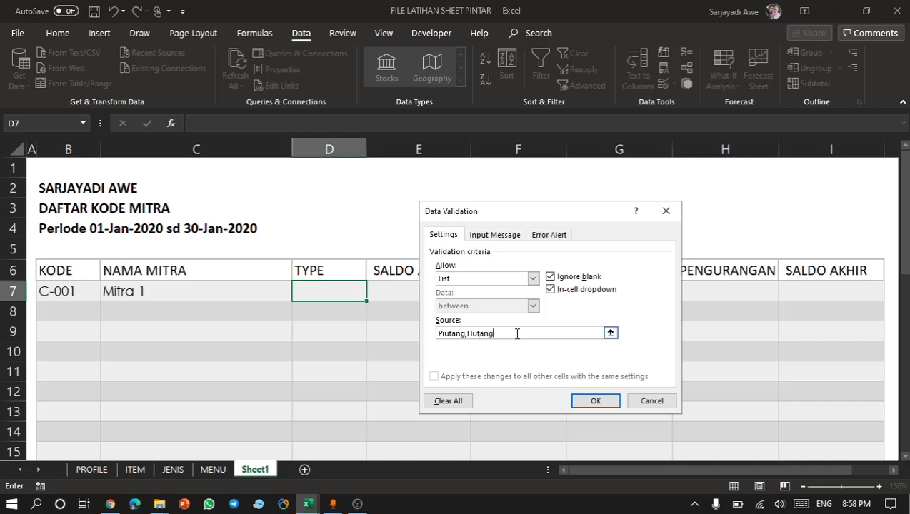
click(589, 403)
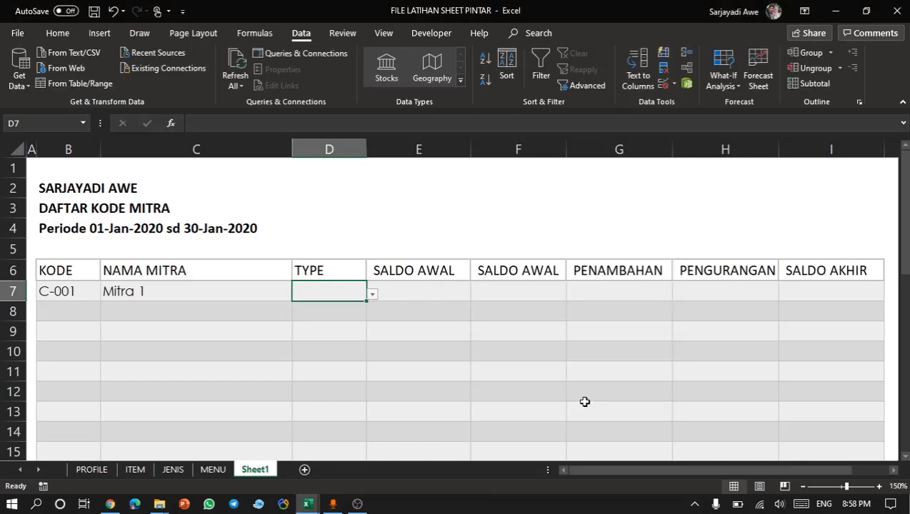
Choose Piutang from the drop-down list in cell D7 as the type for Mitra 1.
click(372, 294)
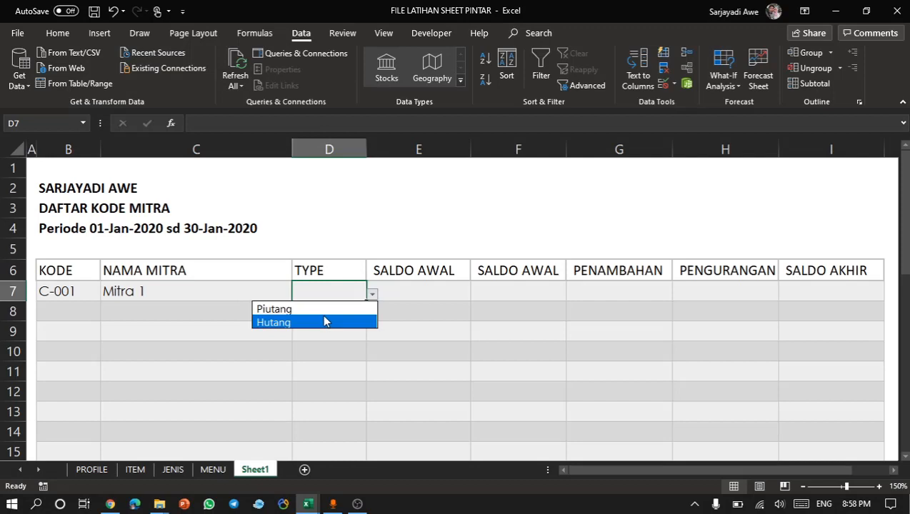
key(Up)
key(Return)
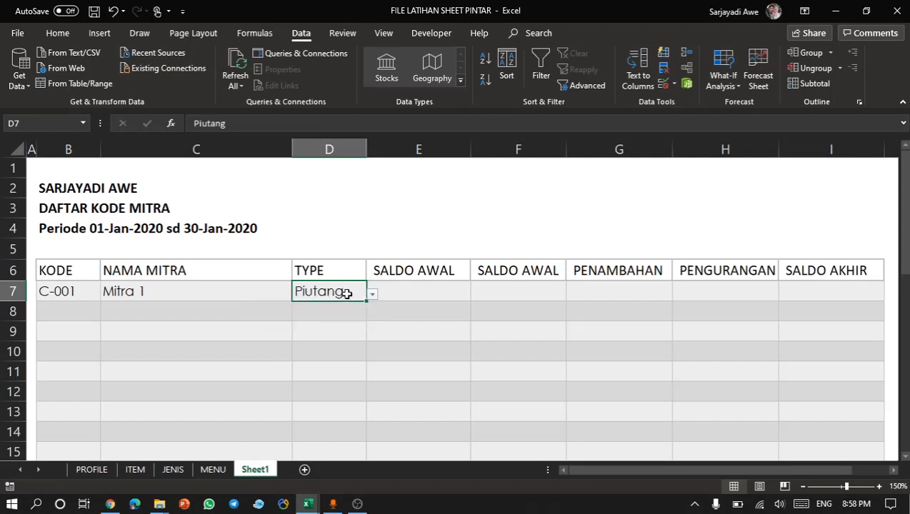
click(346, 310)
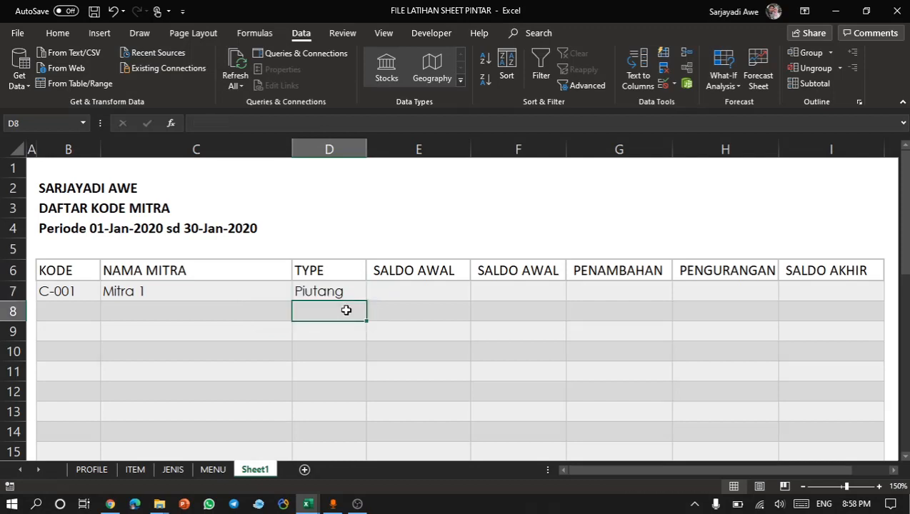
Copy the validated cell D7 to D8:D20 and clear the pasted text, keeping the drop-down lists.
click(316, 286)
key(ctrl+c)
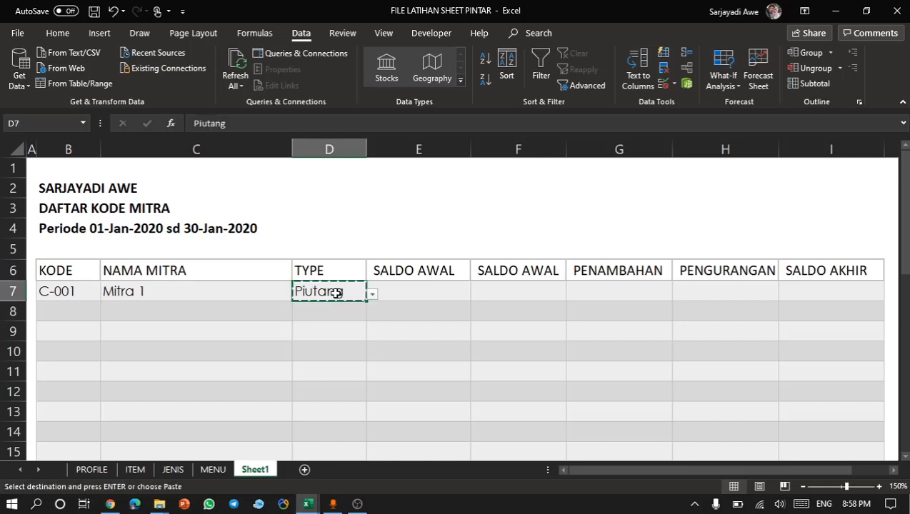
key(Down)
key(shift+Down)
key(shift+Down)
key(shift+Down)
key(shift+Down)
key(shift+Down)
key(shift+Down)
key(shift+Down)
key(shift+Down)
key(shift+Down)
key(shift+Down)
key(shift+Down)
key(shift+Down)
key(shift+Down)
key(shift+Down)
key(shift+Down)
key(shift+Down)
key(shift+Down)
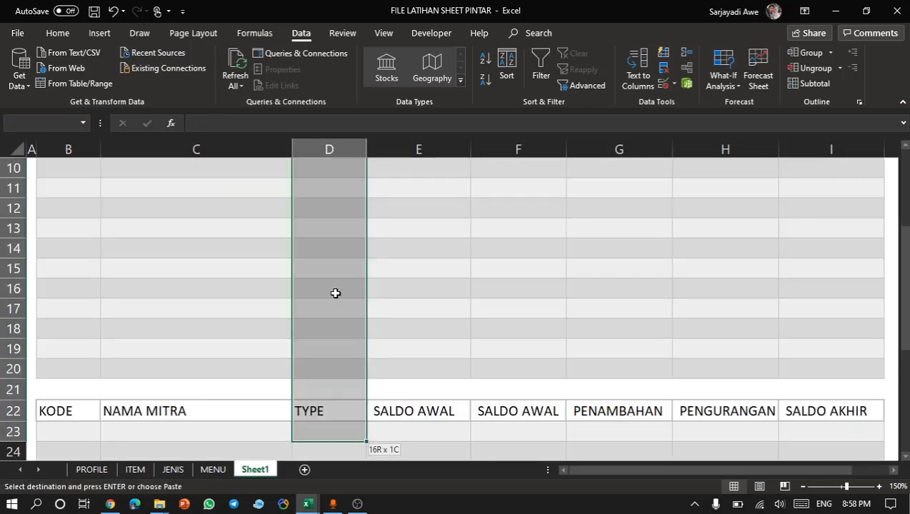
key(shift+Up)
key(shift+Up)
key(shift+Up)
key(shift+Up)
key(shift+Up)
key(shift+Up)
drag(335, 293, 333, 291)
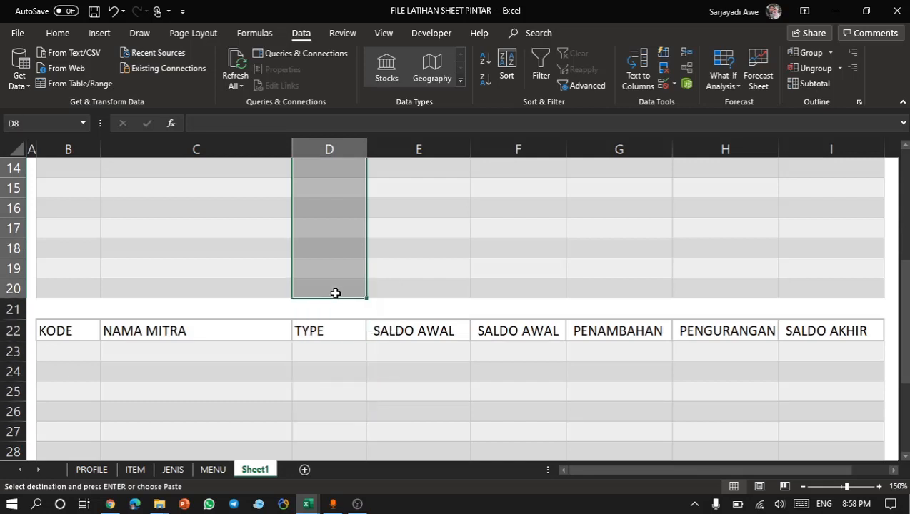
key(ctrl+v)
key(Escape)
key(Delete)
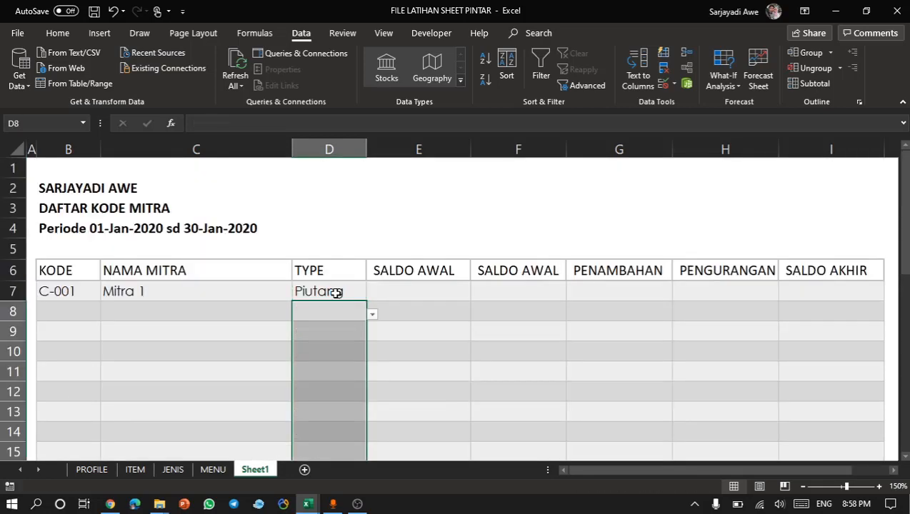
Copy the empty validated cell D8 to the TYPE column of the second table, D23:D36.
click(335, 311)
key(ctrl+c)
key(Down)
key(ctrl+Down)
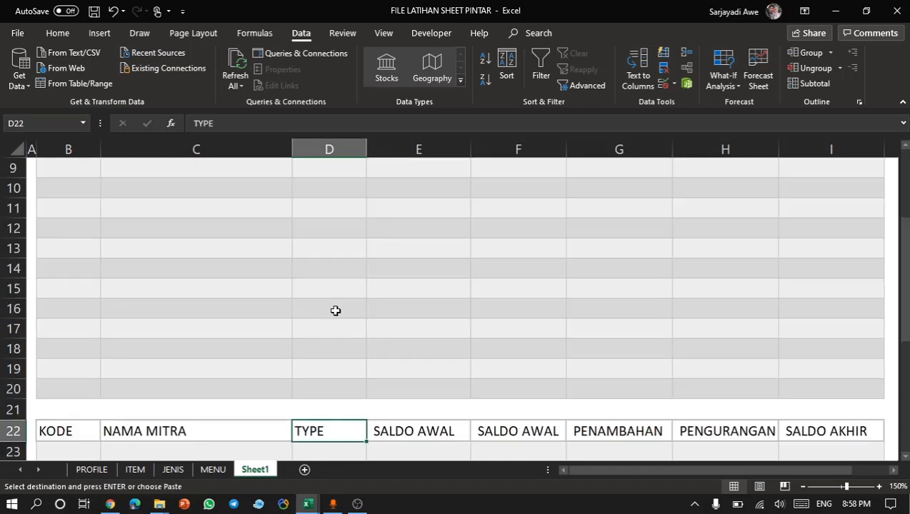
key(Down)
key(Down)
key(Up)
key(shift+Down)
key(shift+Down)
key(shift+Down)
key(shift+Down)
key(shift+Down)
key(shift+Down)
key(shift+Down)
key(shift+Down)
key(shift+Down)
key(shift+Down)
key(shift+Down)
key(shift+Down)
key(shift+Down)
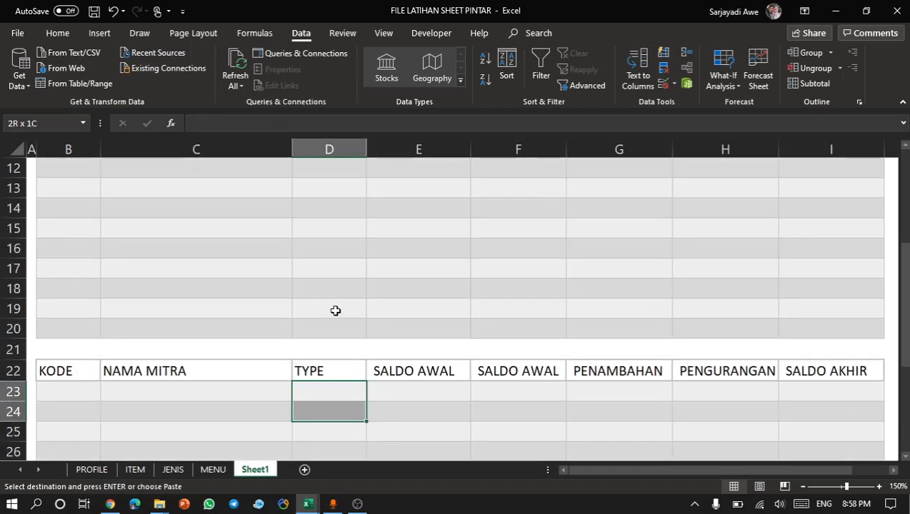
key(shift+Down)
key(shift+Down)
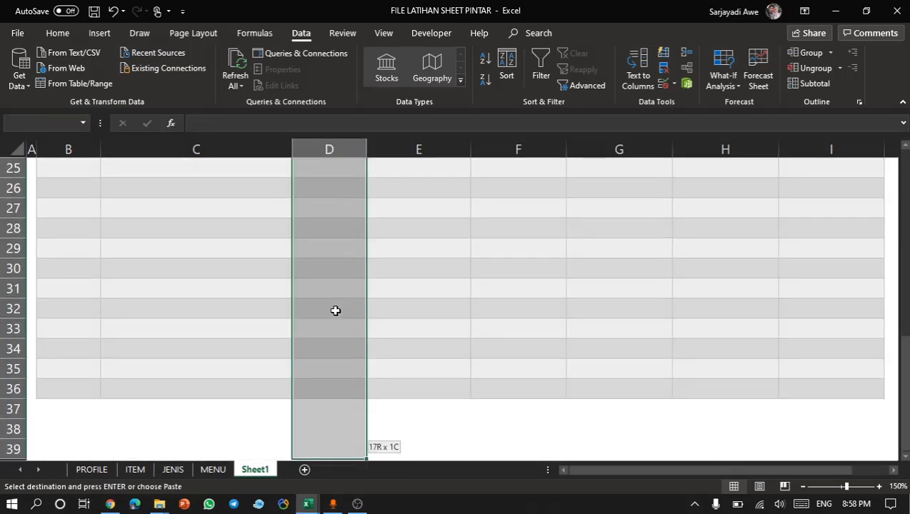
key(shift+Up)
key(shift+Up)
key(shift+Up)
key(ctrl+v)
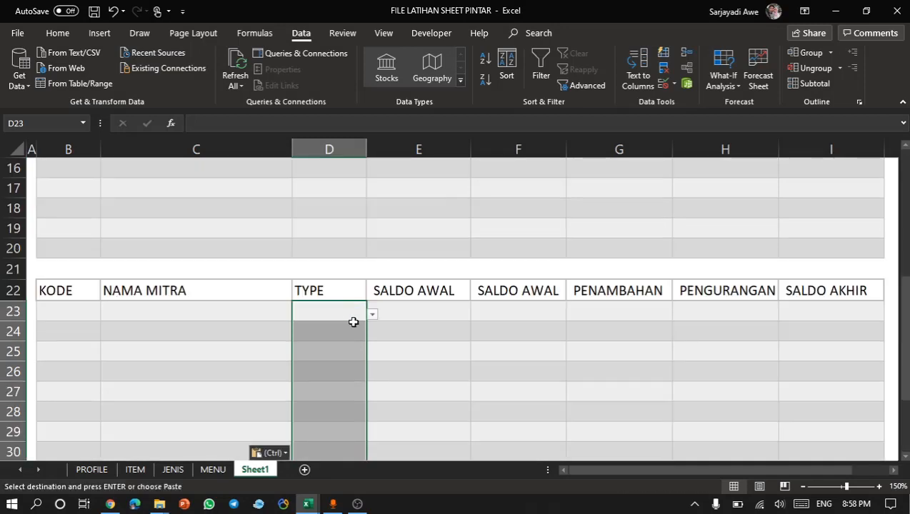
Check the drop-down list in cell D26 of the second table, and end the copy mode.
click(353, 323)
click(344, 377)
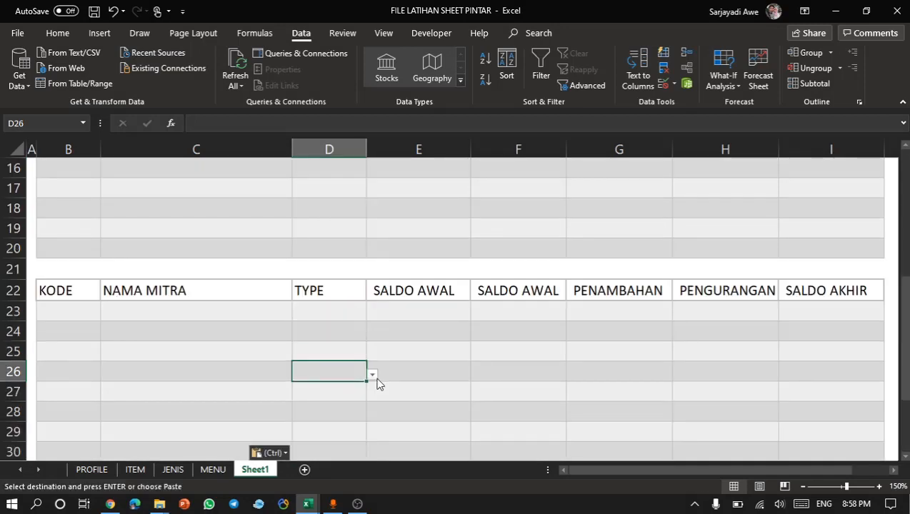
click(372, 376)
key(Escape)
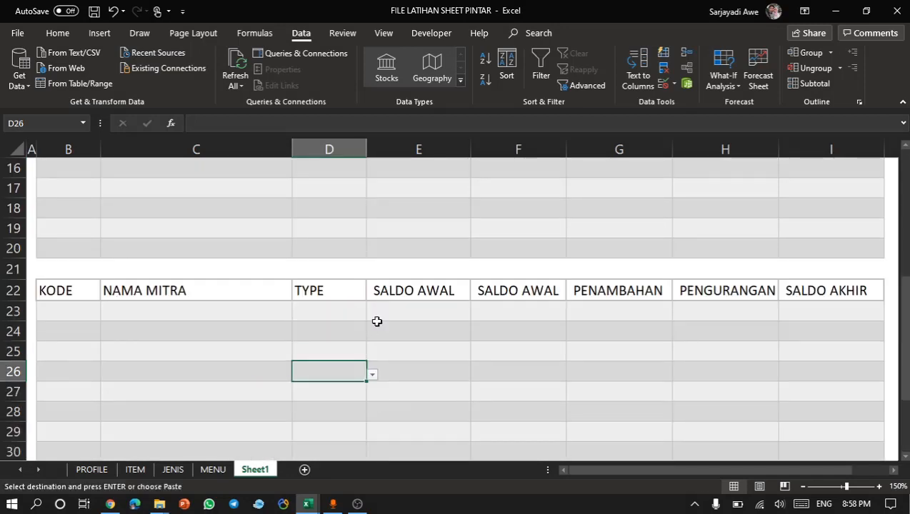
scroll(376, 321, up, 5)
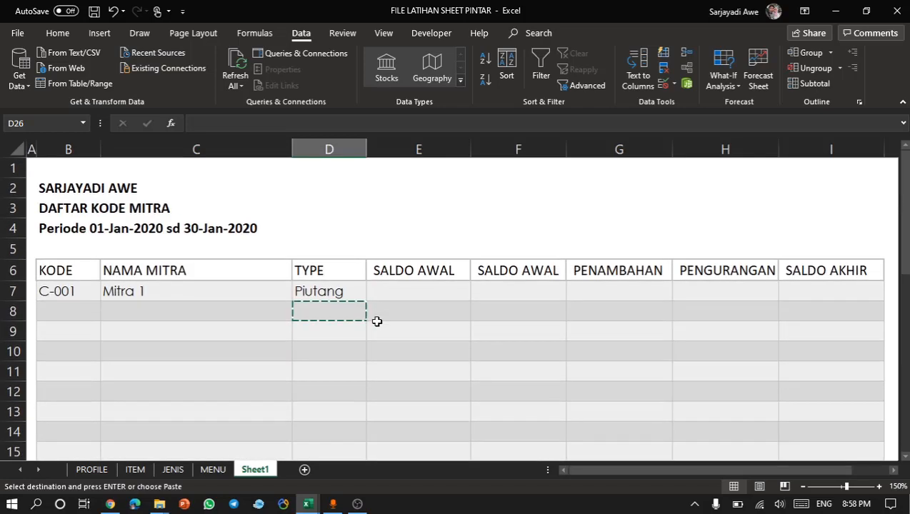
click(377, 323)
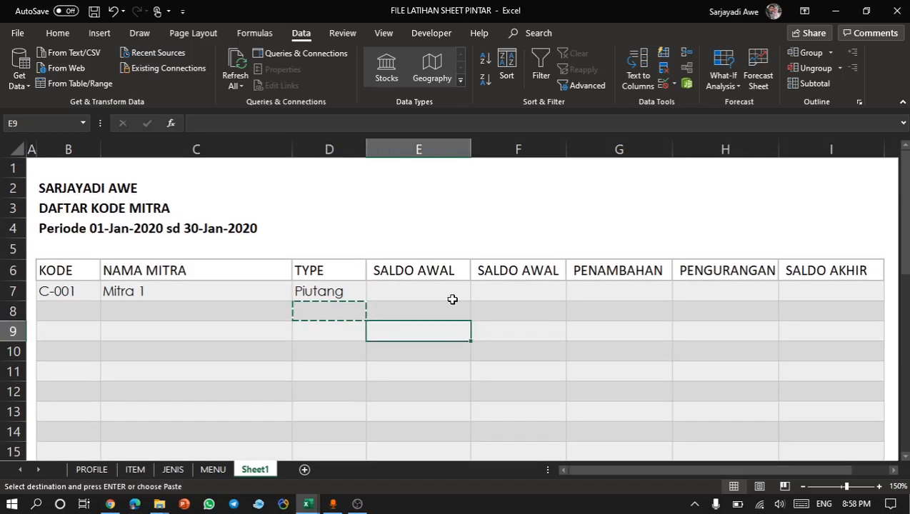
click(451, 297)
key(Escape)
click(537, 308)
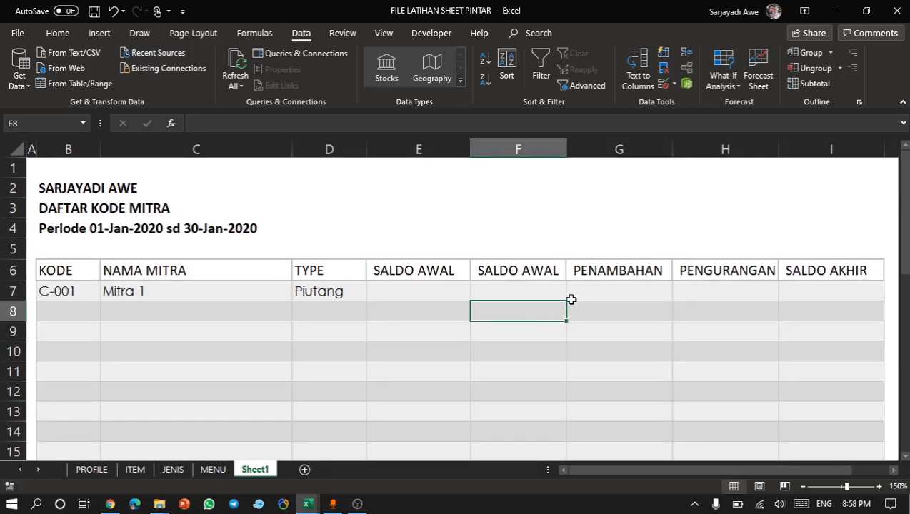
click(637, 295)
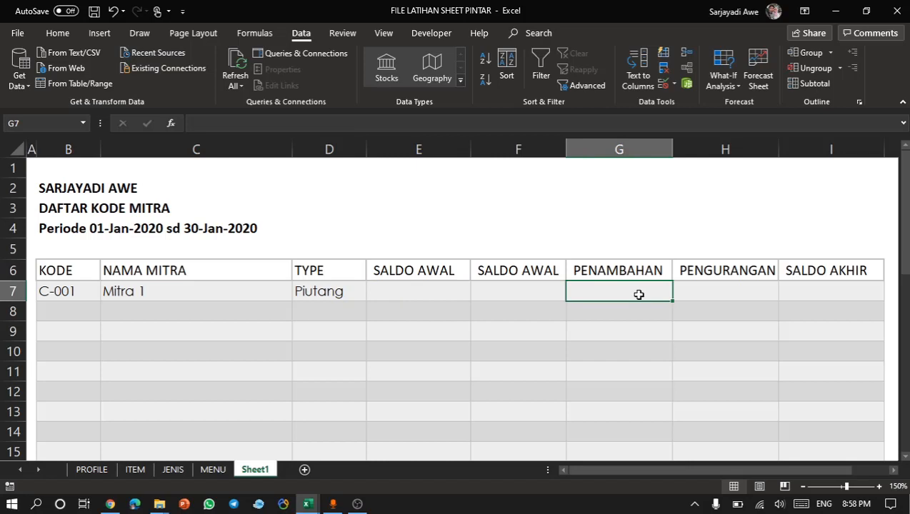
click(730, 293)
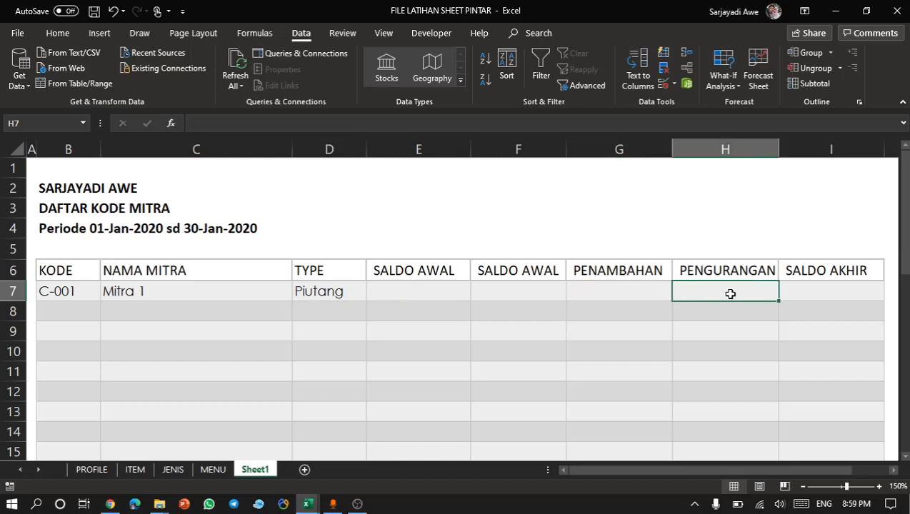
click(67, 143)
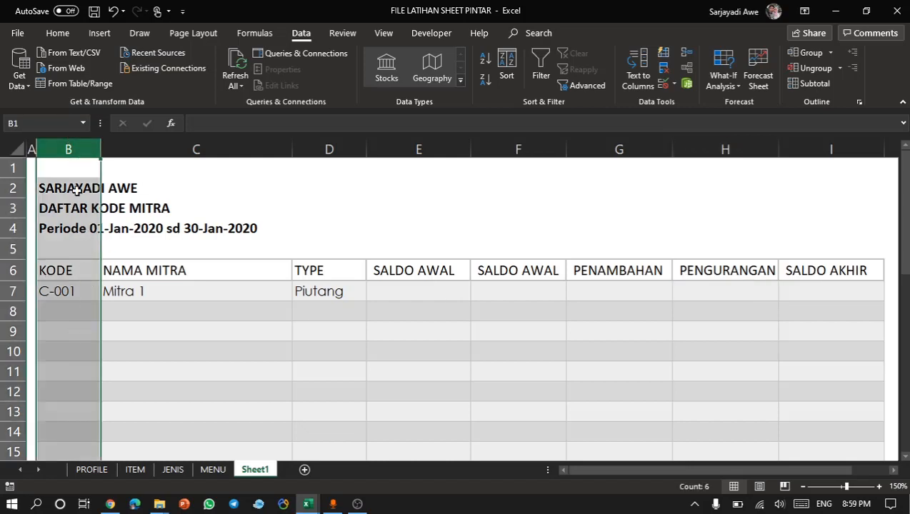
click(38, 127)
click(175, 398)
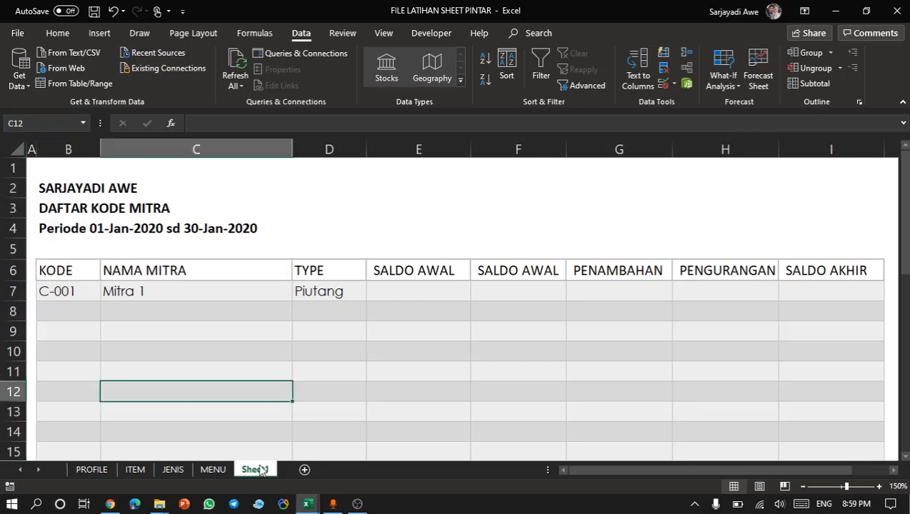
Rename the worksheet Sheet1 as MITRA.
right_click(261, 470)
click(295, 339)
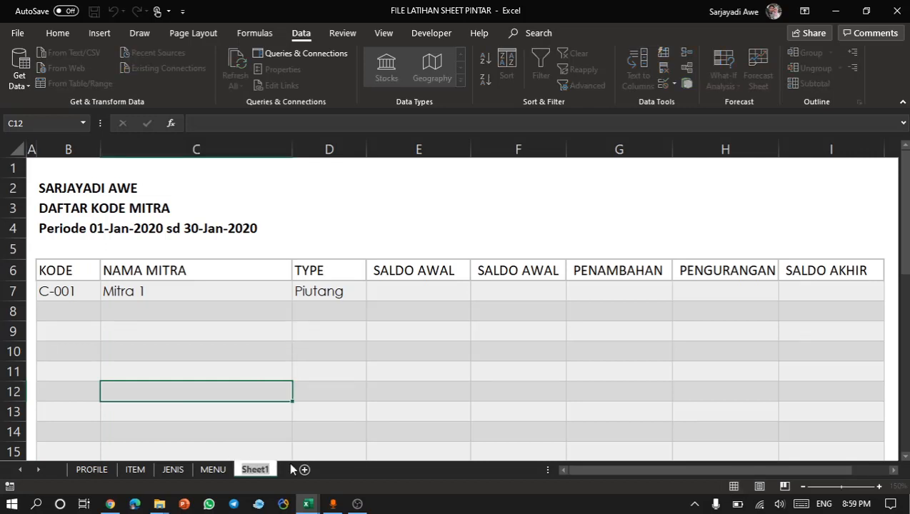
text(mi)
key(BackSpace)
key(BackSpace)
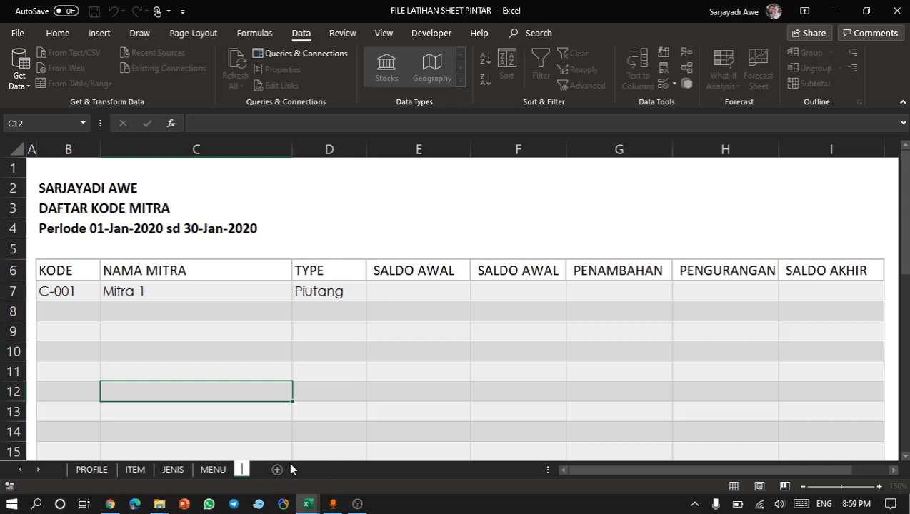
text(MITRA)
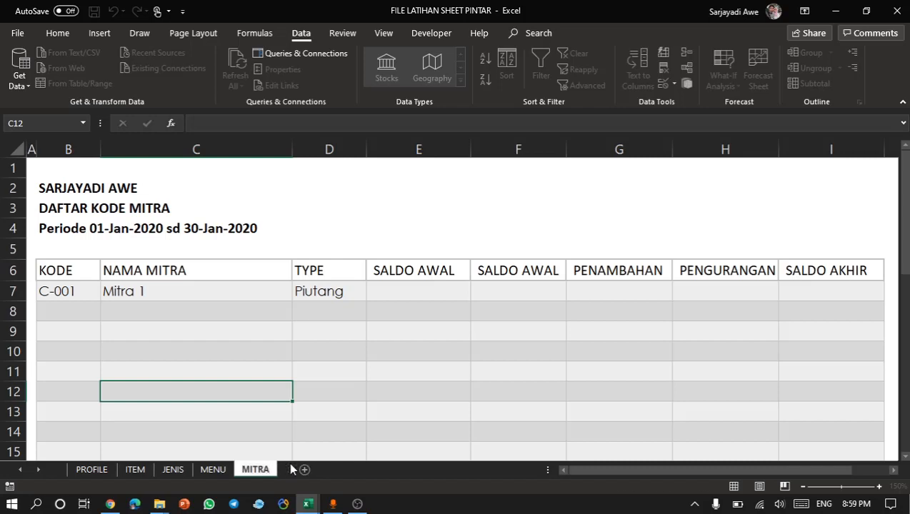
key(Return)
Define the name MITRA_KODE for the whole KODE column B.
click(62, 155)
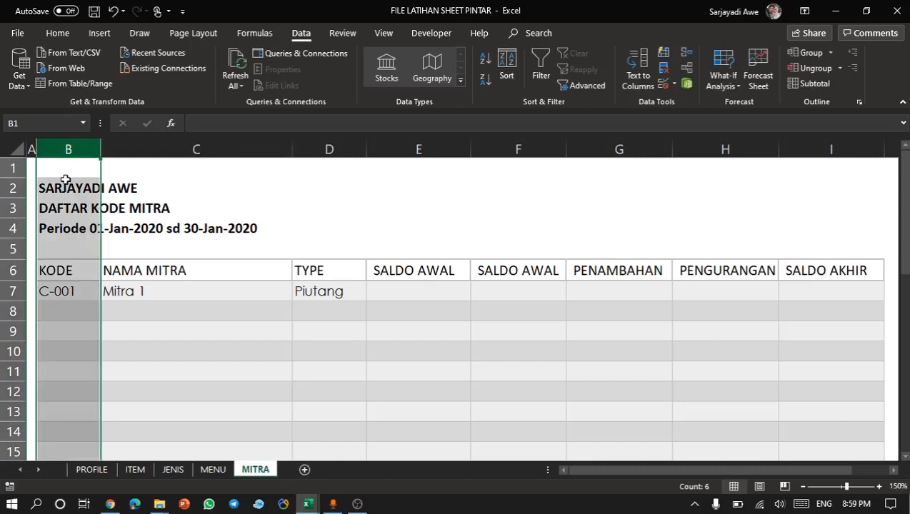
click(43, 127)
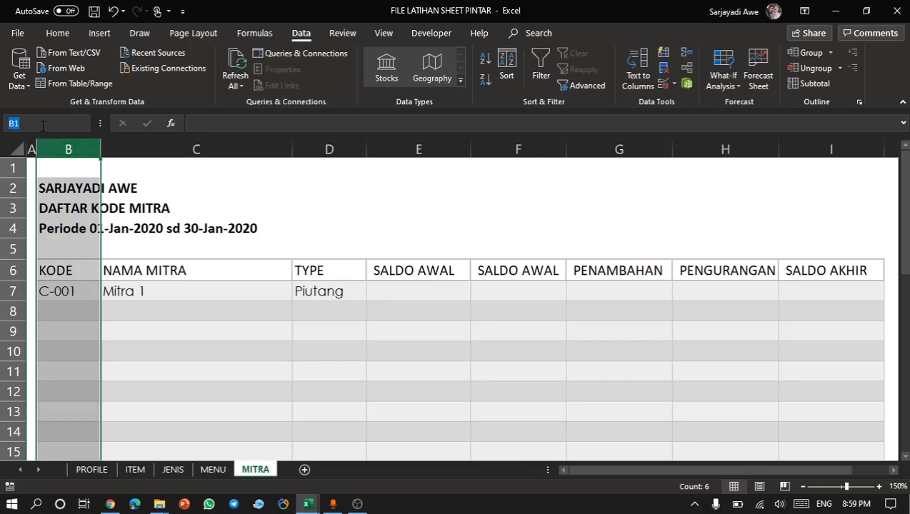
text(MITRA_KODE)
key(Return)
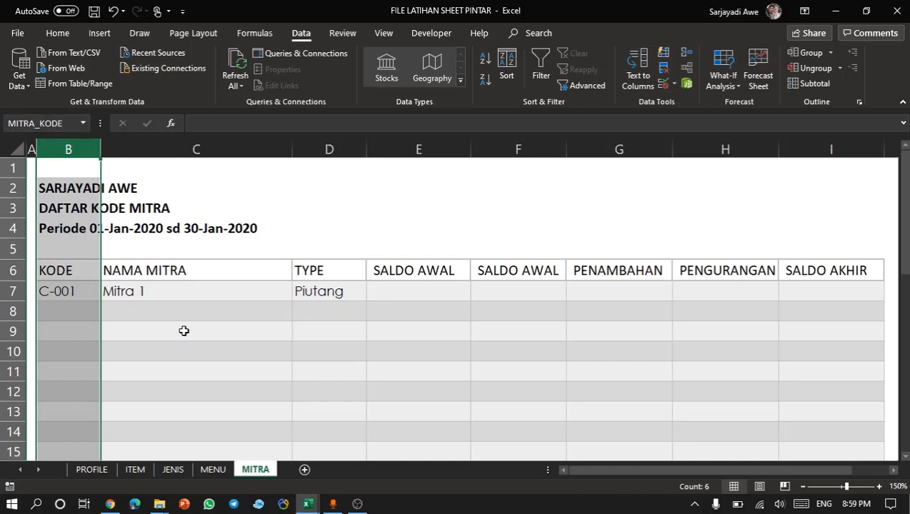
Define the name MITRA_NAMA for the whole NAMA MITRA column C.
click(177, 147)
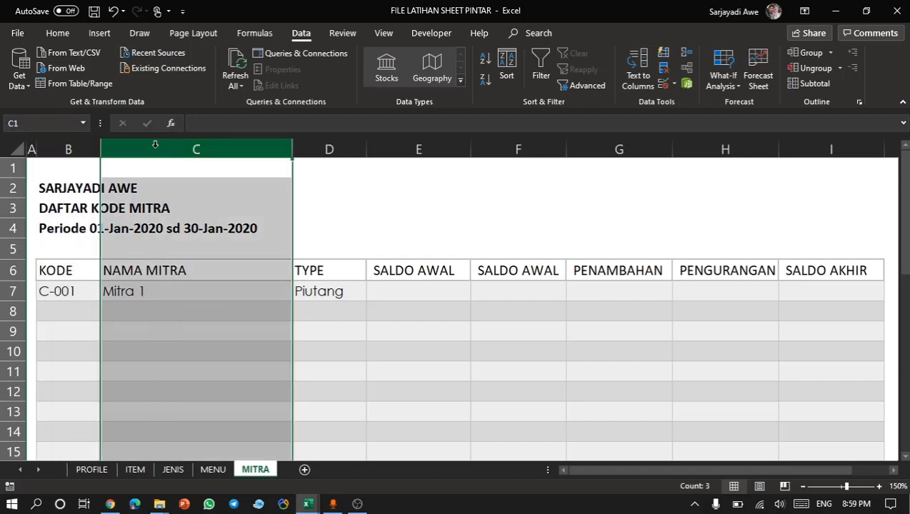
click(63, 125)
text(MITRA)
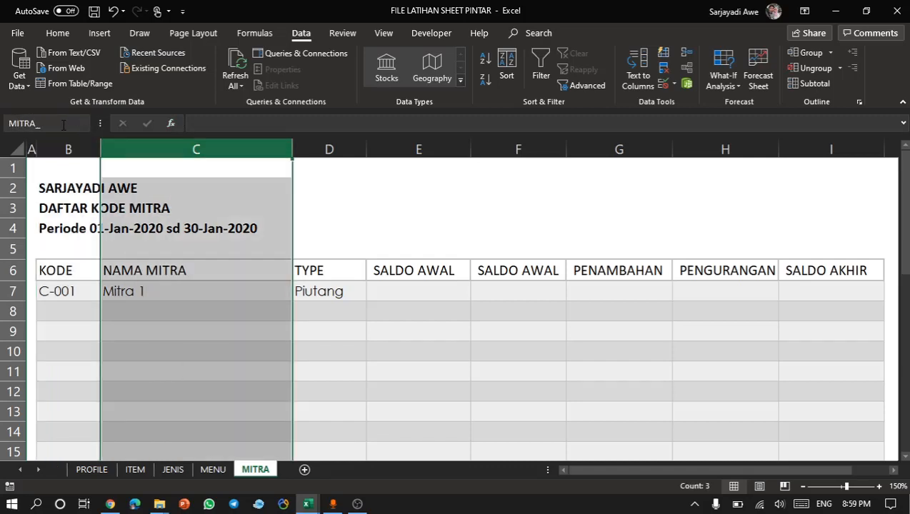
text(_NAMA)
key(Return)
Define the name MITRA_TYPE for the whole TYPE column D.
click(318, 148)
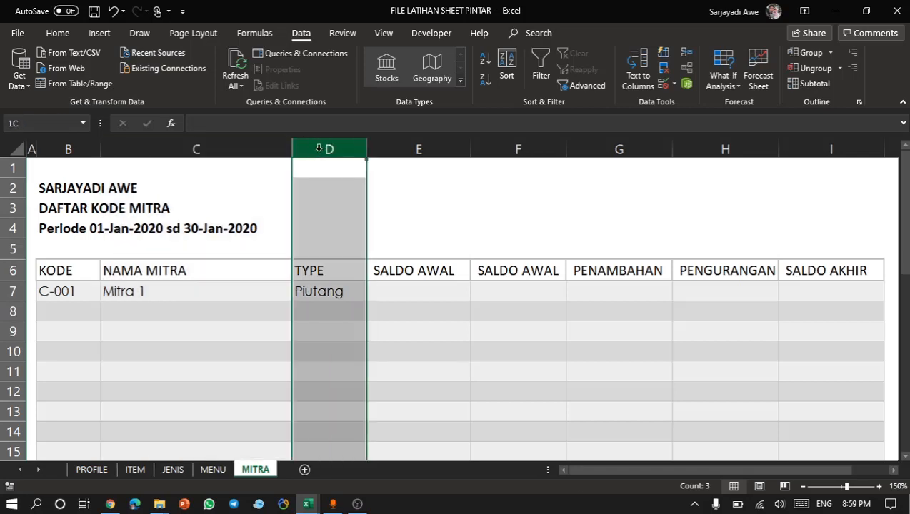
click(45, 122)
text(MIT)
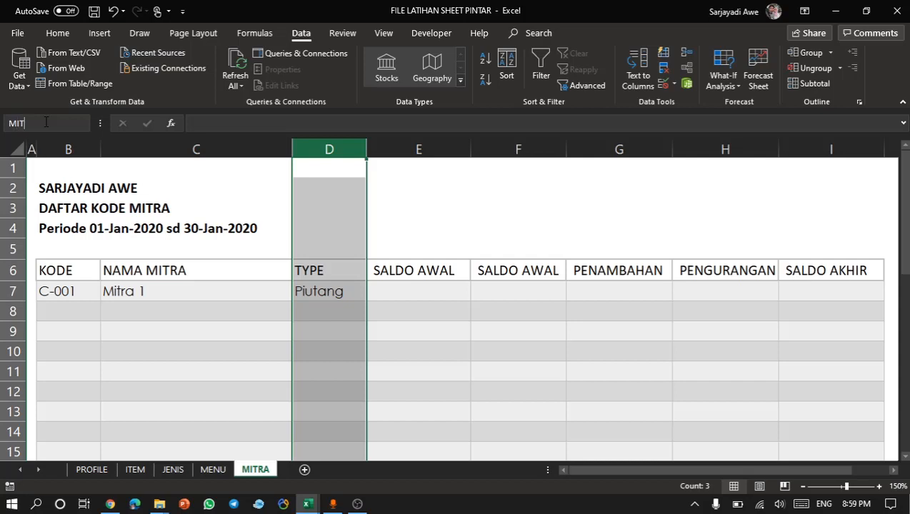
text(RA_TYPE)
key(Return)
Define the name MITRA_SA for the first SALDO AWAL column, column E.
click(419, 149)
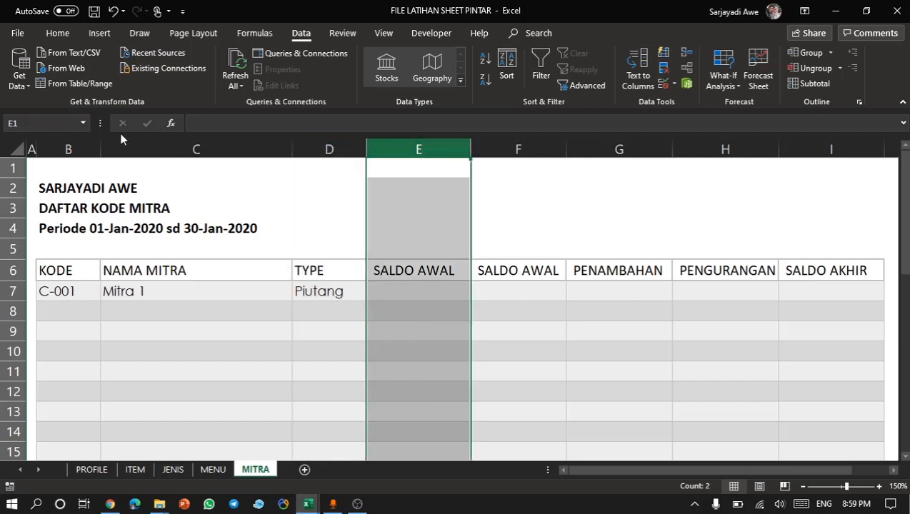
click(66, 123)
text(MITRA_SA)
key(Return)
Check the workbook's list of defined names for the new MITRA names, and close it without choosing one.
click(146, 294)
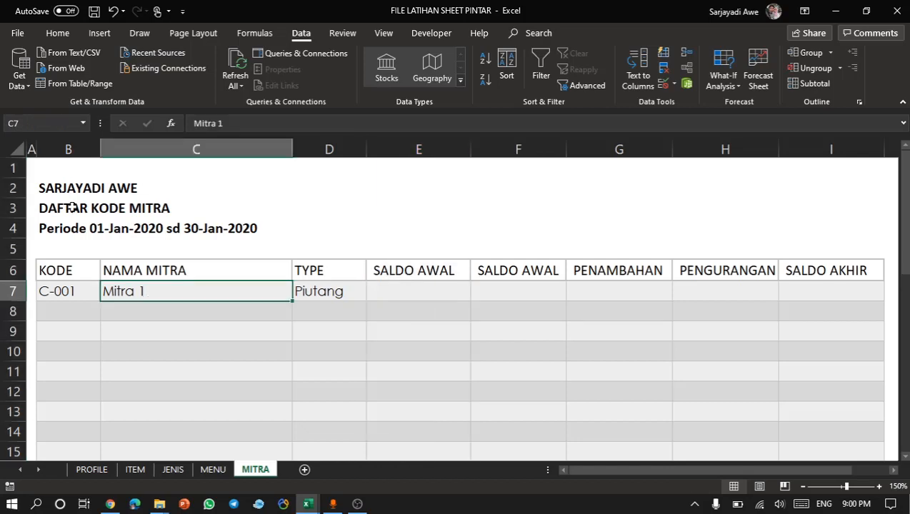
click(82, 123)
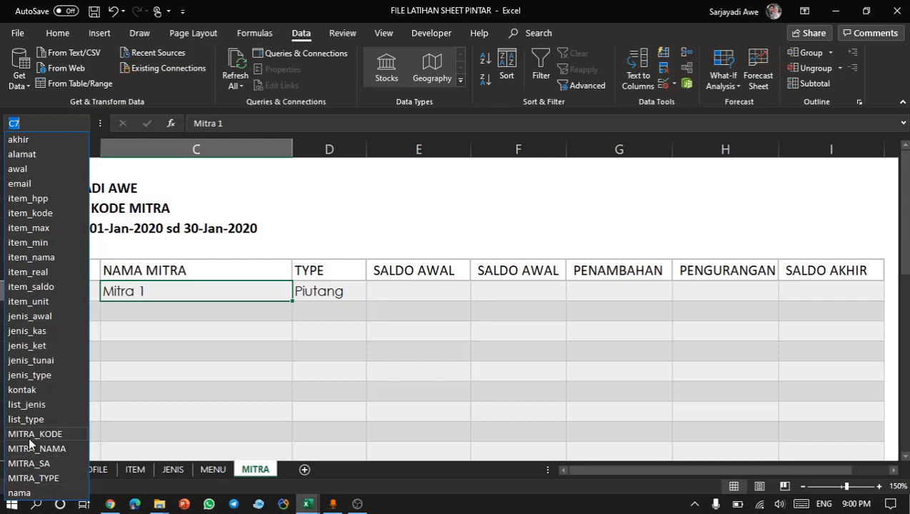
click(209, 377)
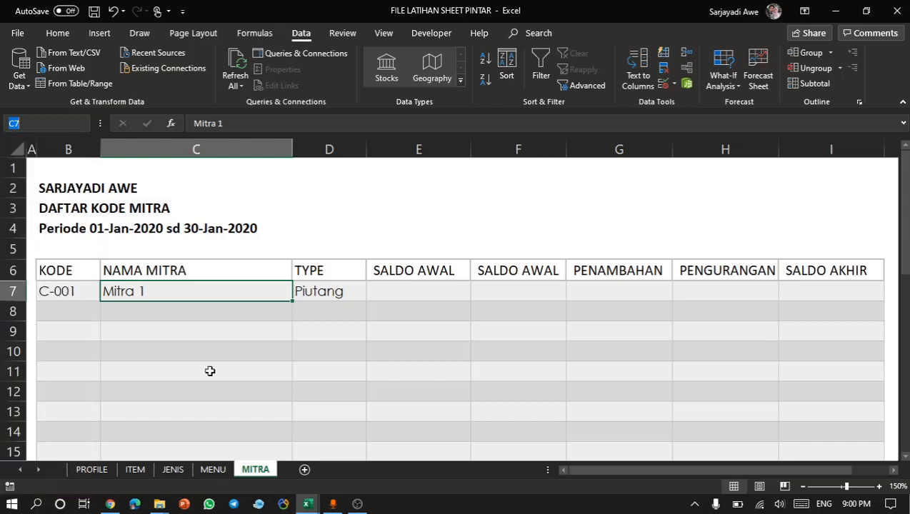
click(363, 303)
click(443, 303)
Enter the code S-001 in B23 and the partner name Supplier 1 in C23 of the second table.
scroll(445, 304, down, 3)
scroll(445, 304, down, 4)
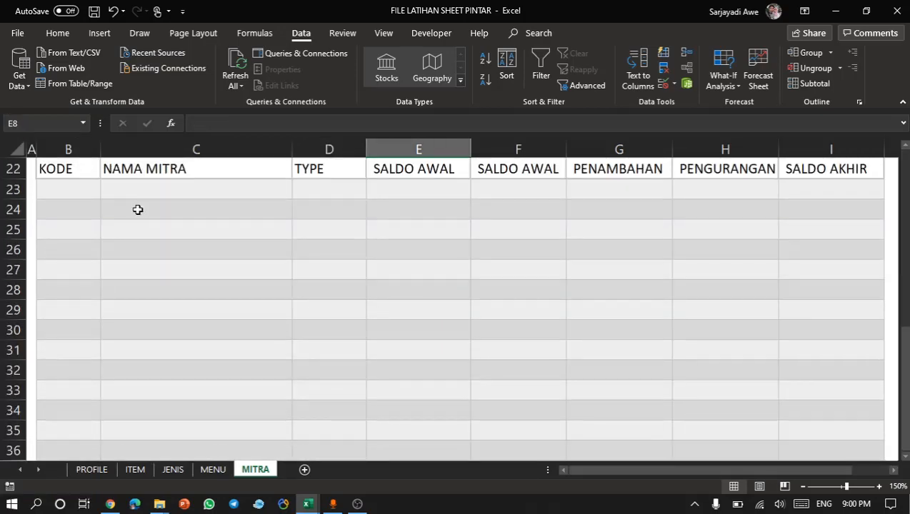
click(79, 189)
text(S-001)
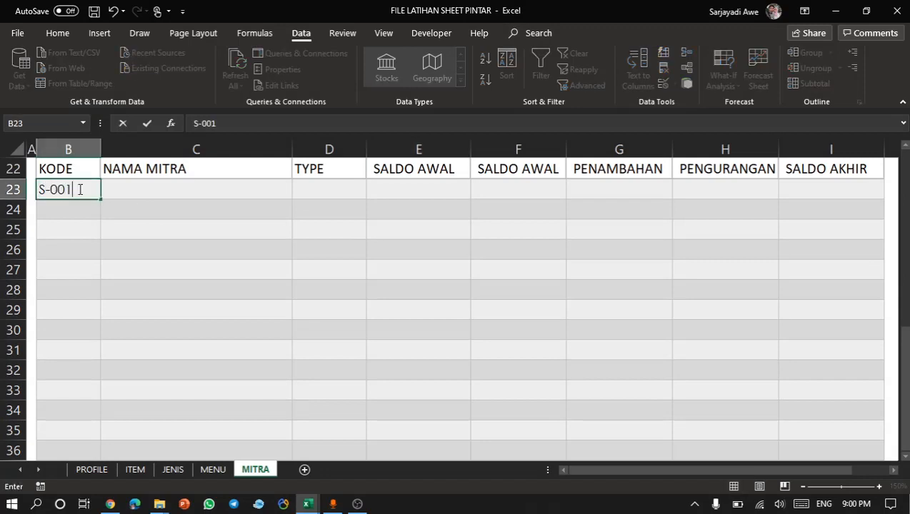
key(Return)
click(141, 176)
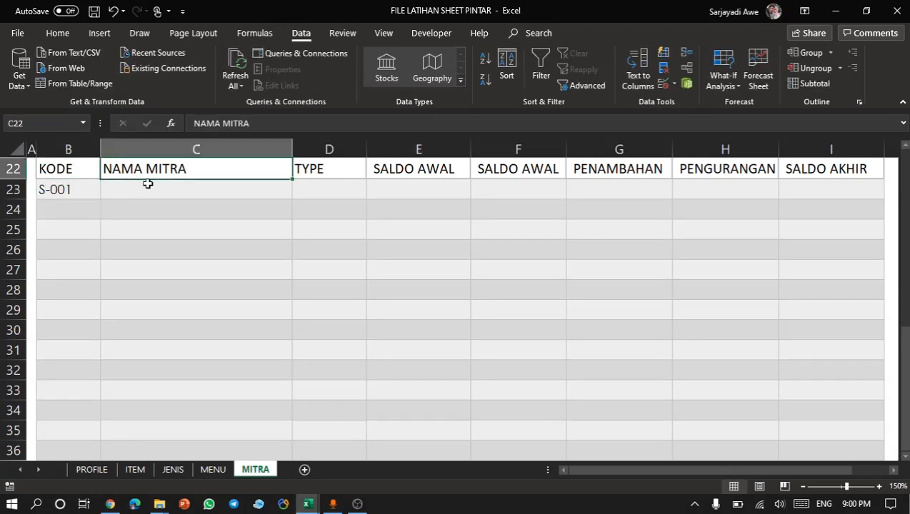
click(158, 189)
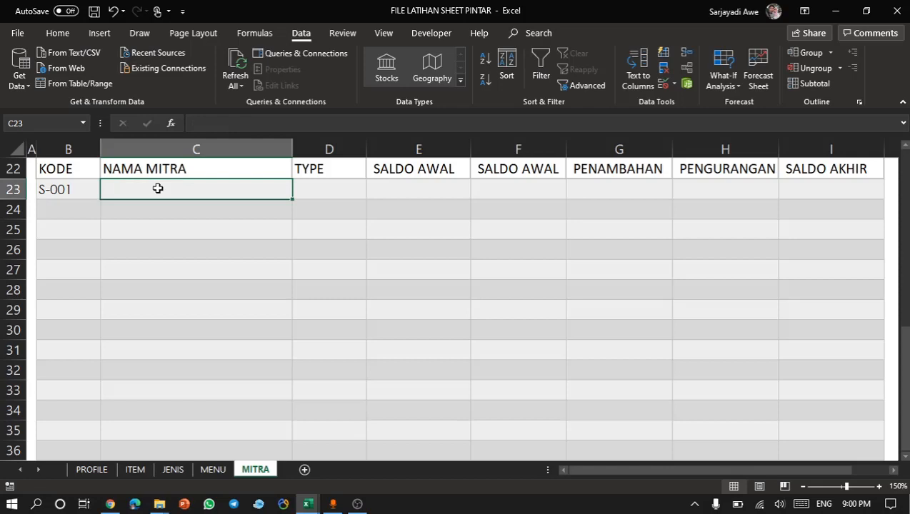
text(Supplier)
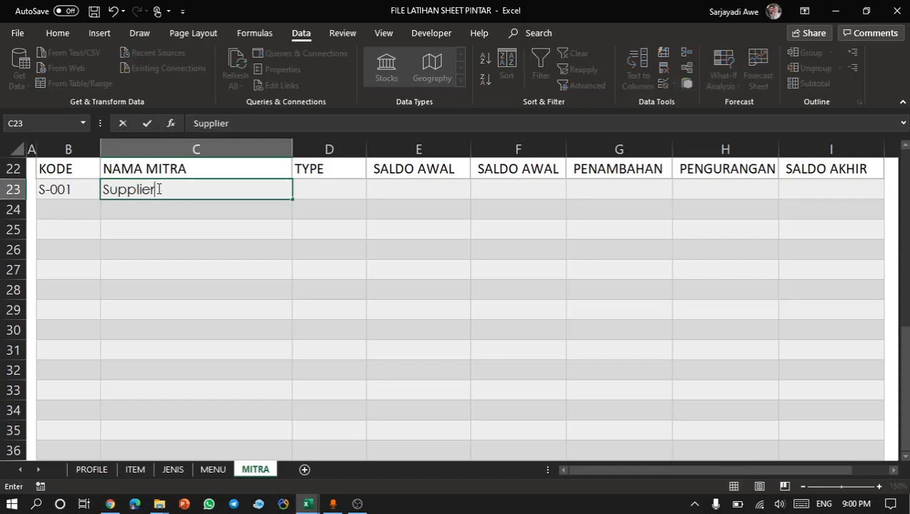
text( 1)
key(Return)
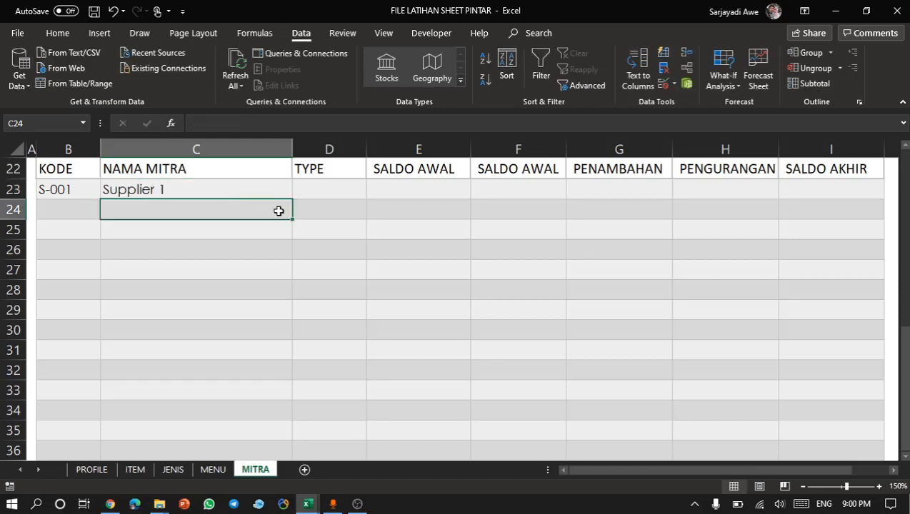
Choose Hutang from the drop-down list in cell D23 as the type for Supplier 1.
click(324, 190)
click(373, 192)
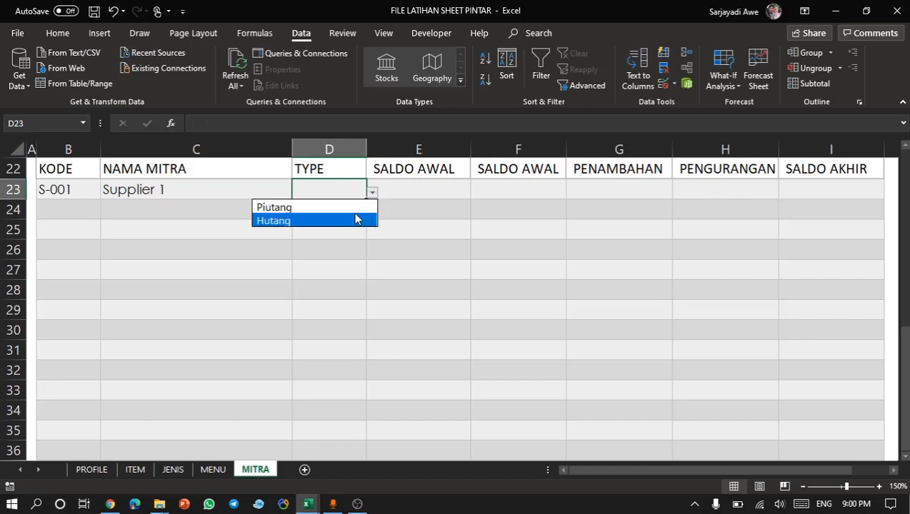
click(356, 219)
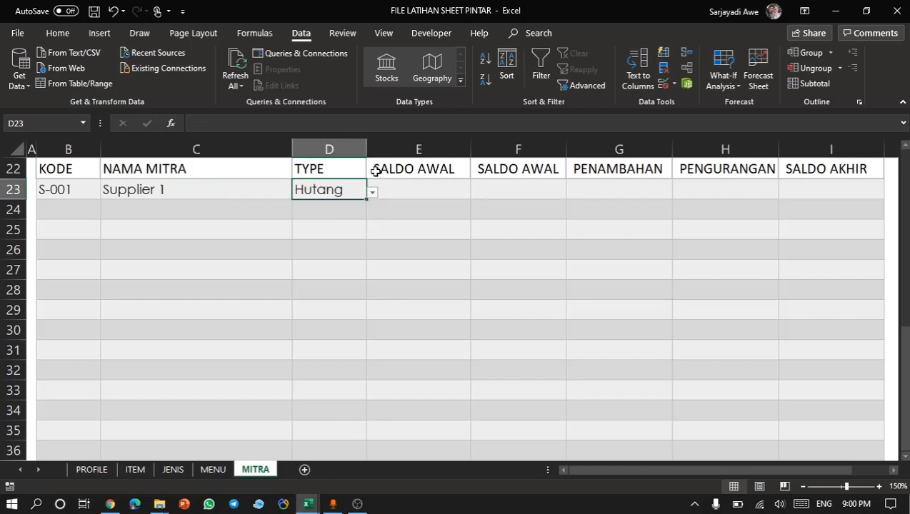
Centre the contents of the whole TYPE column D horizontally.
click(332, 149)
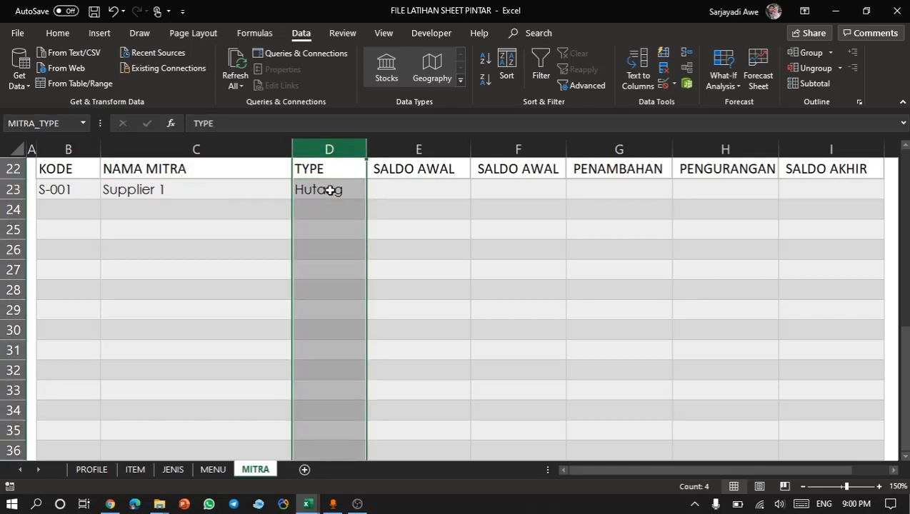
click(57, 33)
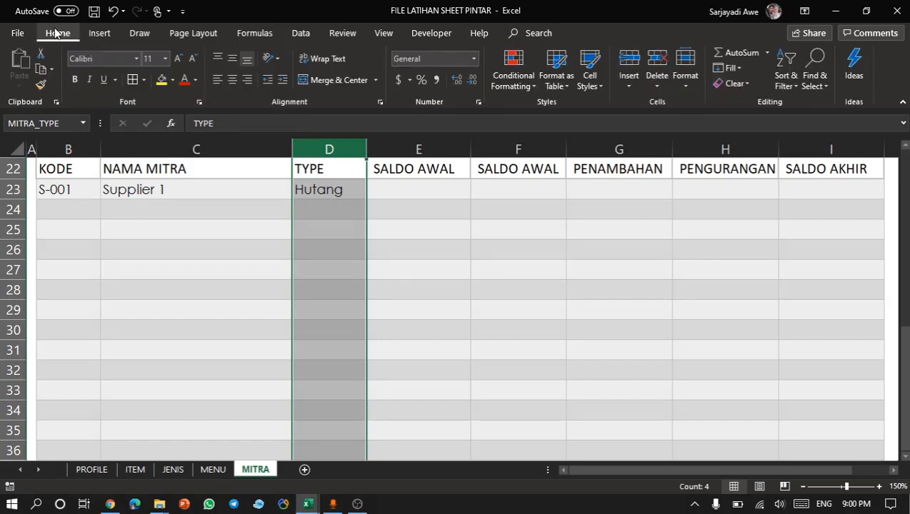
click(230, 86)
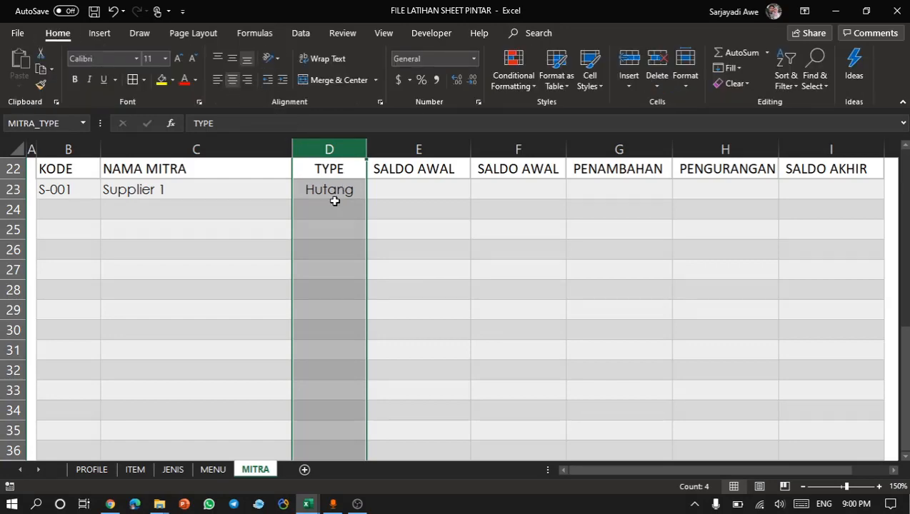
click(335, 203)
scroll(335, 204, up, 4)
scroll(335, 203, up, 3)
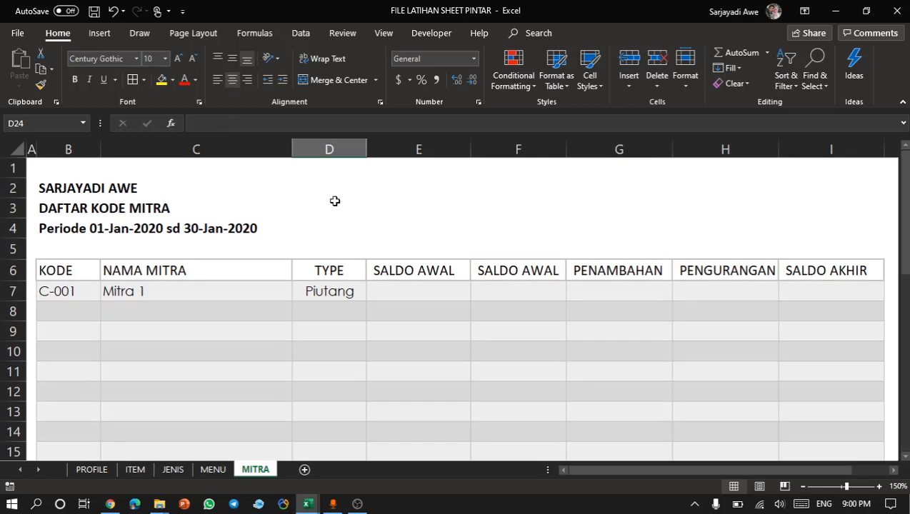
scroll(335, 201, right, 1)
scroll(334, 201, left, 1)
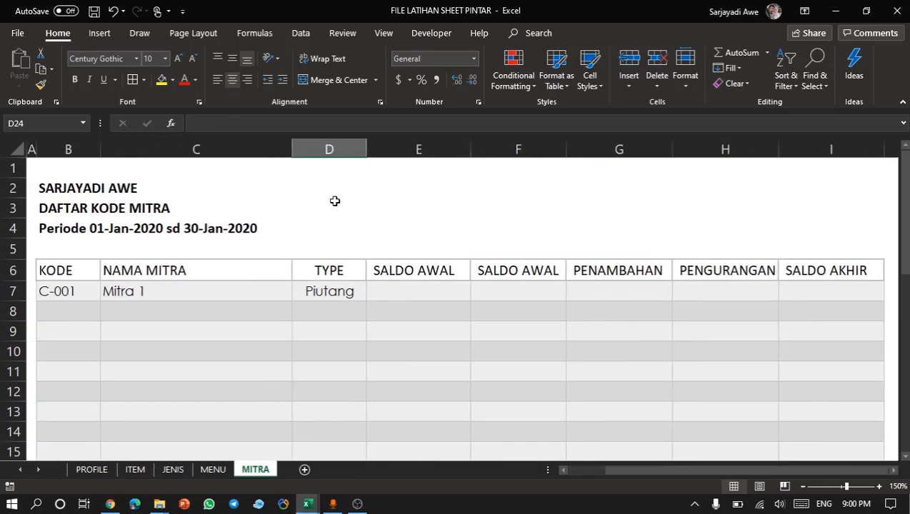
scroll(336, 202, right, 1)
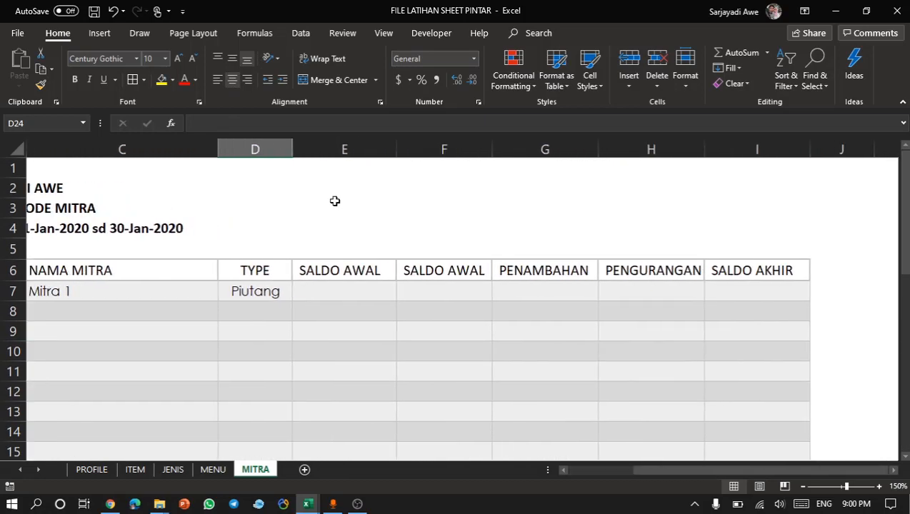
scroll(335, 202, left, 1)
click(519, 293)
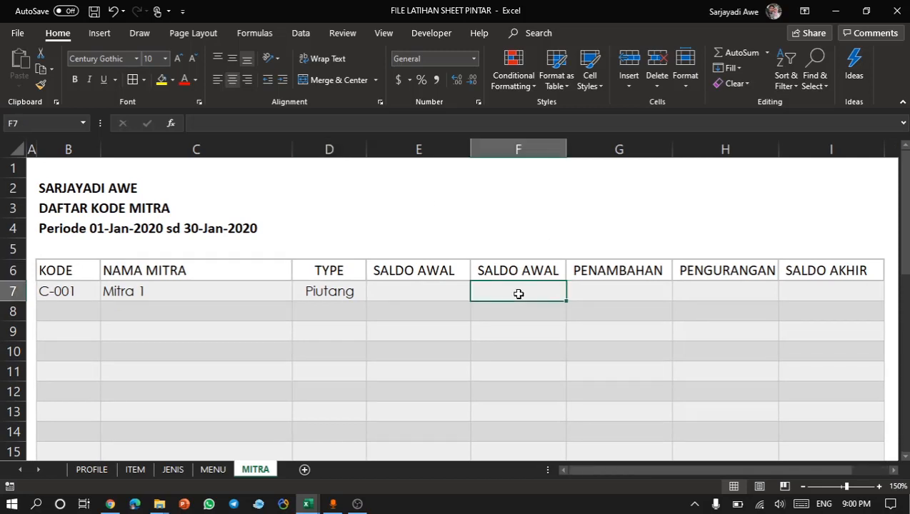
key(shift+Right)
key(shift+Right)
key(shift+Right)
key(shift+Left)
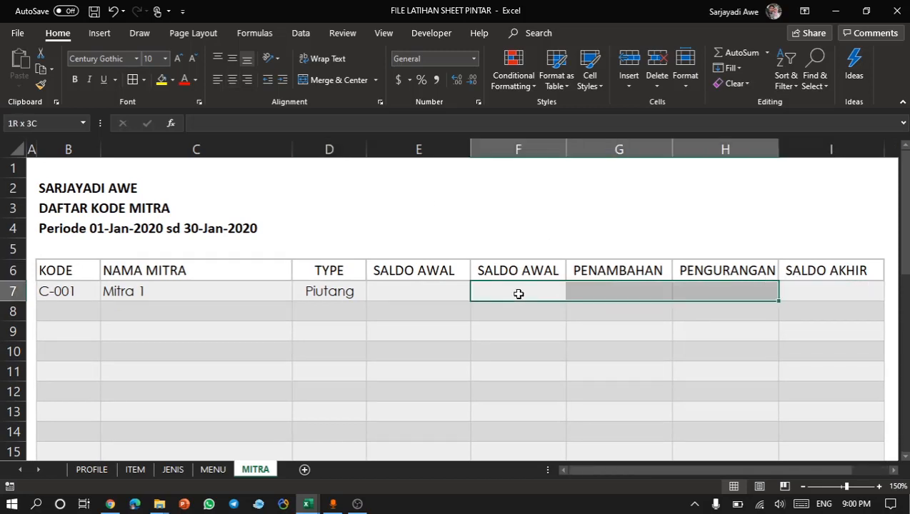
key(shift+Right)
click(355, 329)
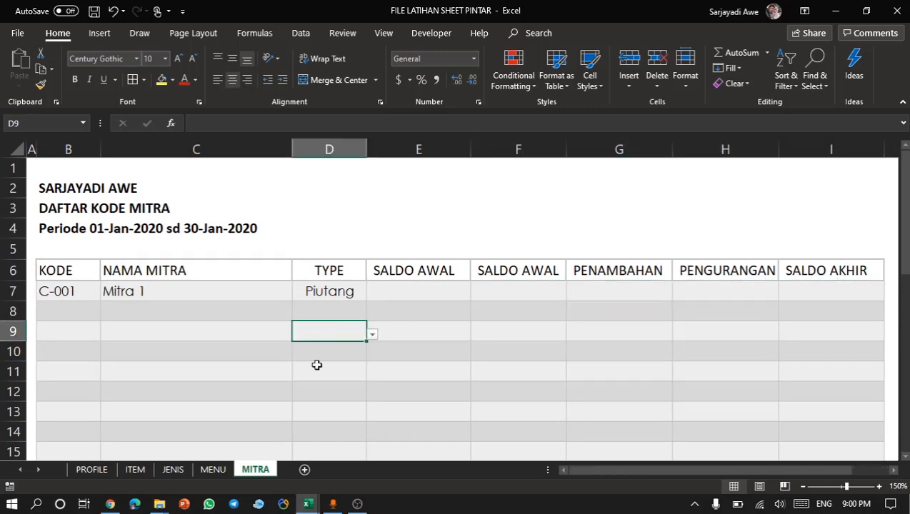
click(241, 390)
click(305, 294)
click(242, 316)
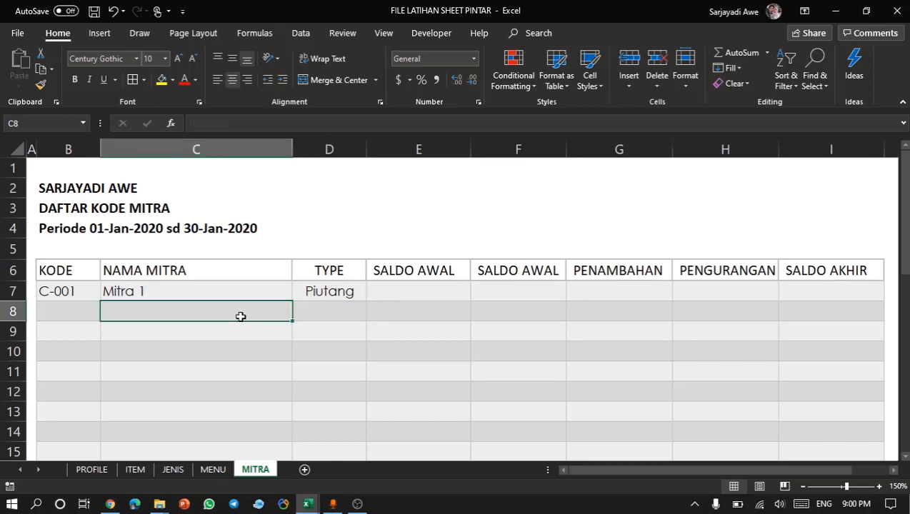
Switch to the KONTROL STOK workbook and view the transaction list on its TRANSAKSI sheet from the TANGGAL column.
key(alt+Tab)
click(311, 472)
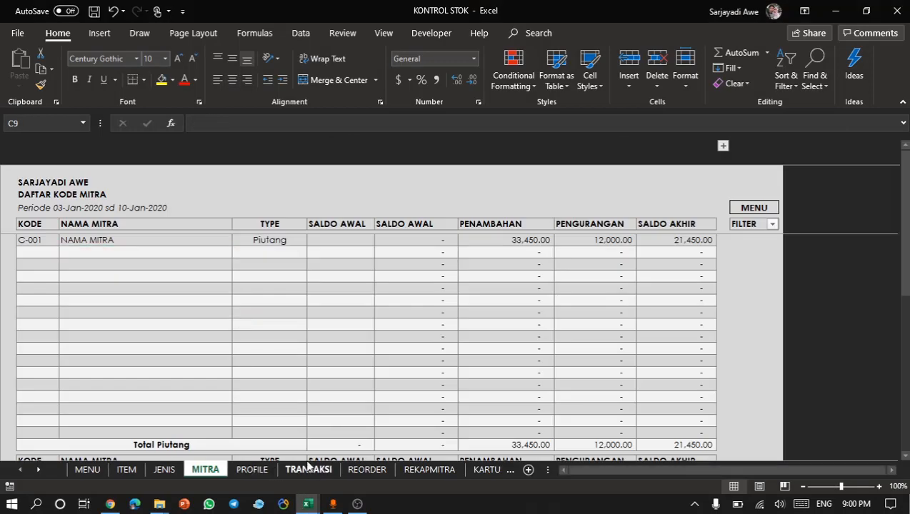
click(236, 273)
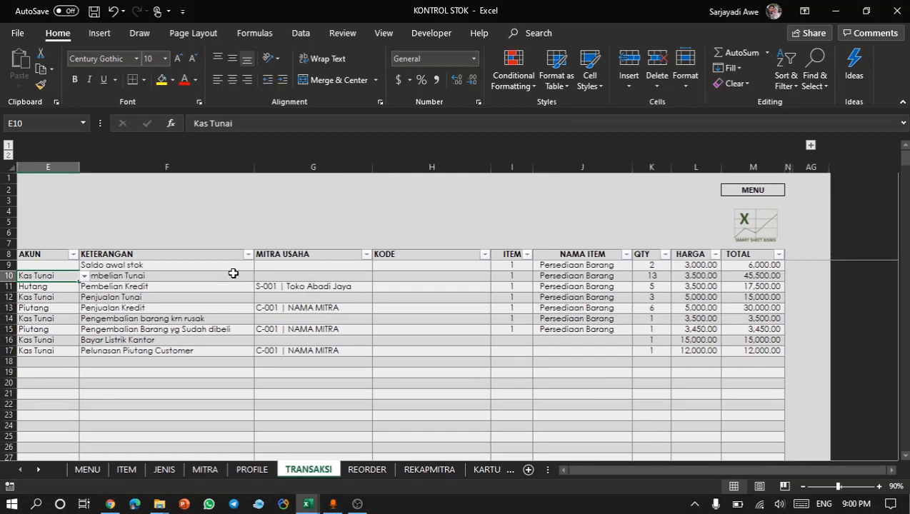
scroll(234, 276, left, 3)
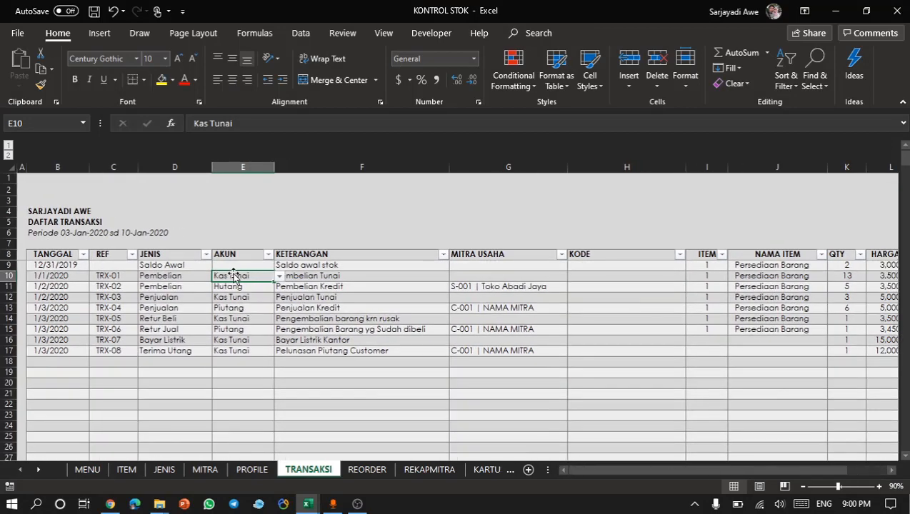
Return to the FILE LATIHAN SHEET PINTAR workbook, add a new sheet after MITRA and name it TRANSAKSI.
key(alt+Tab)
click(308, 323)
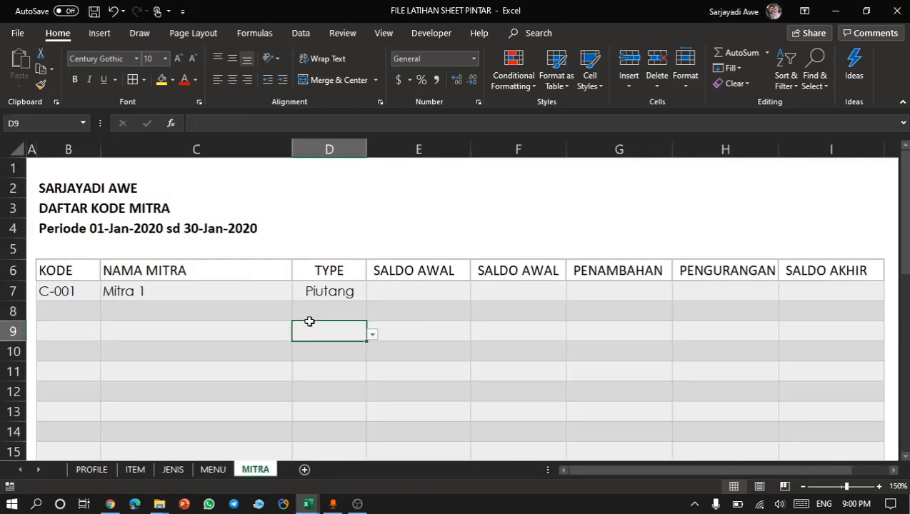
double_click(305, 477)
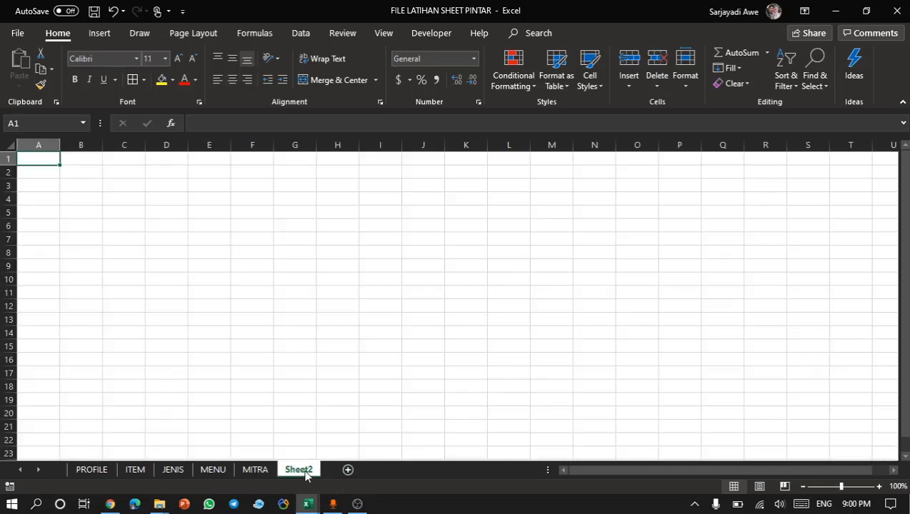
right_click(305, 471)
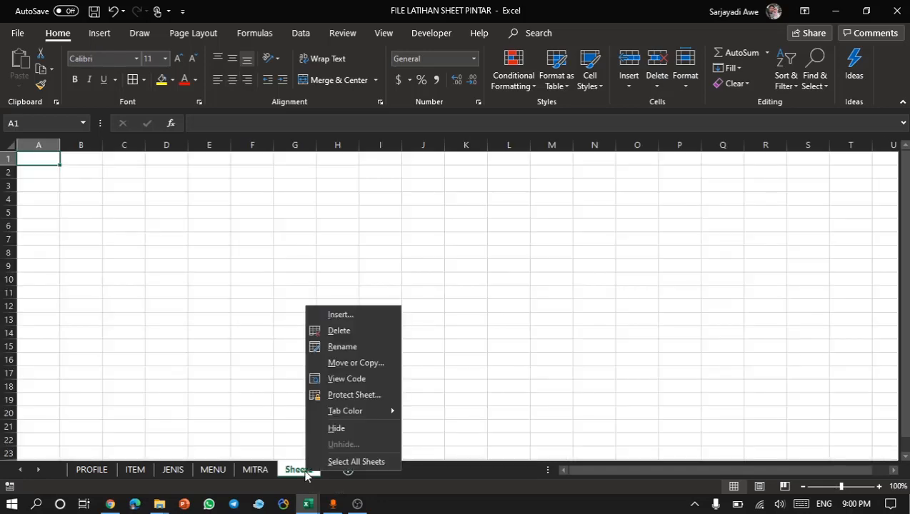
click(342, 346)
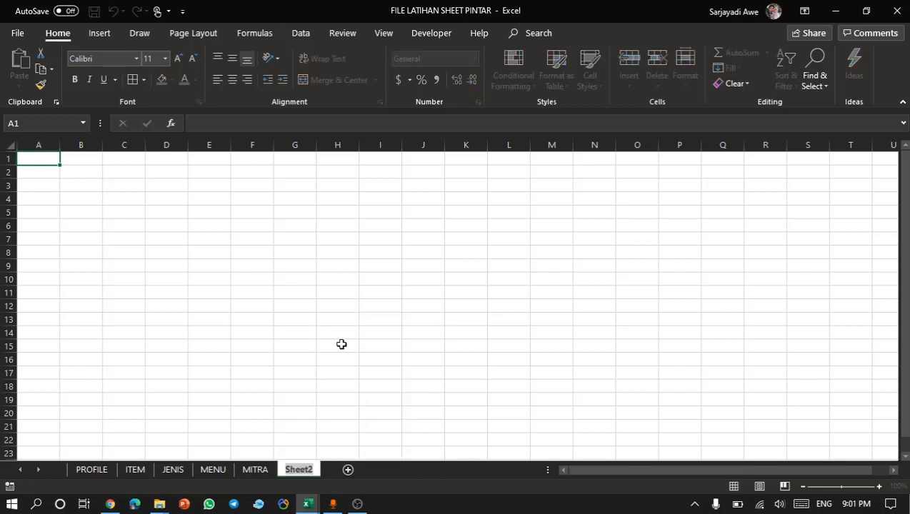
text(TRA)
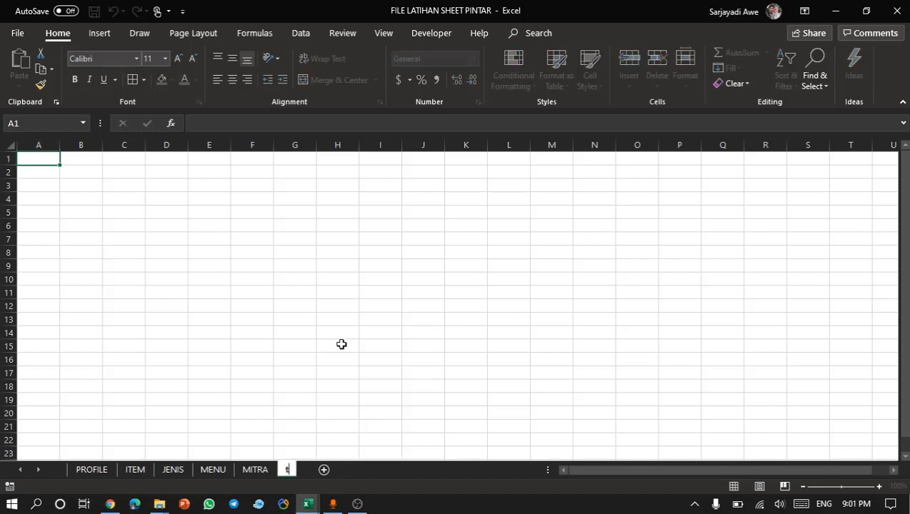
text(NSAKSI)
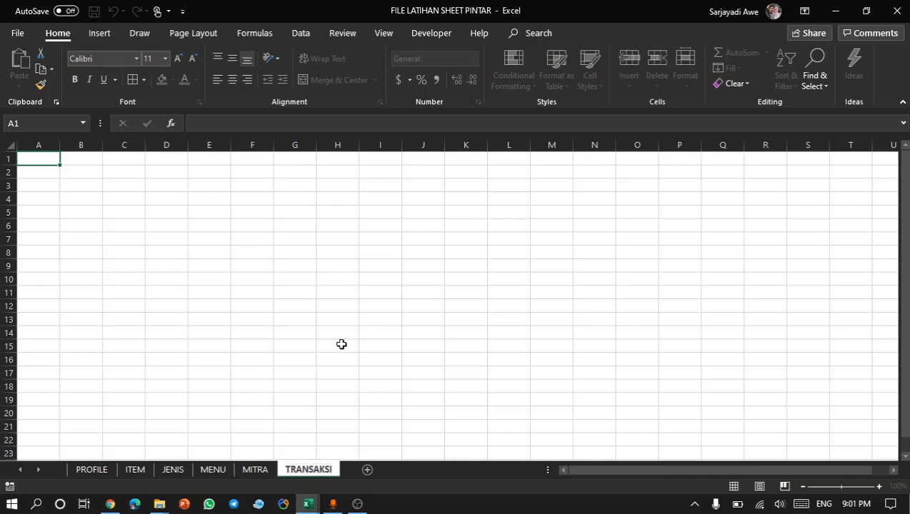
key(Return)
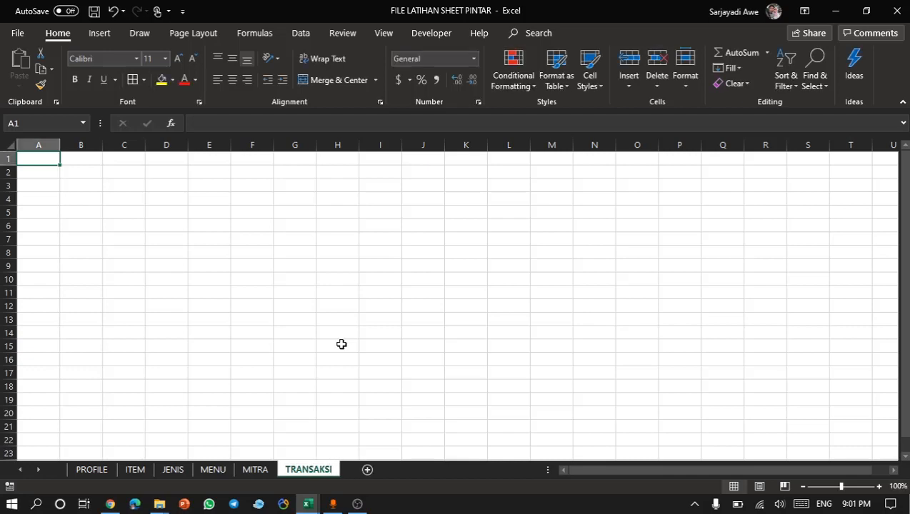
Narrow column A of the TRANSAKSI sheet to a slim margin beside column B.
click(120, 253)
scroll(119, 253, up, 5)
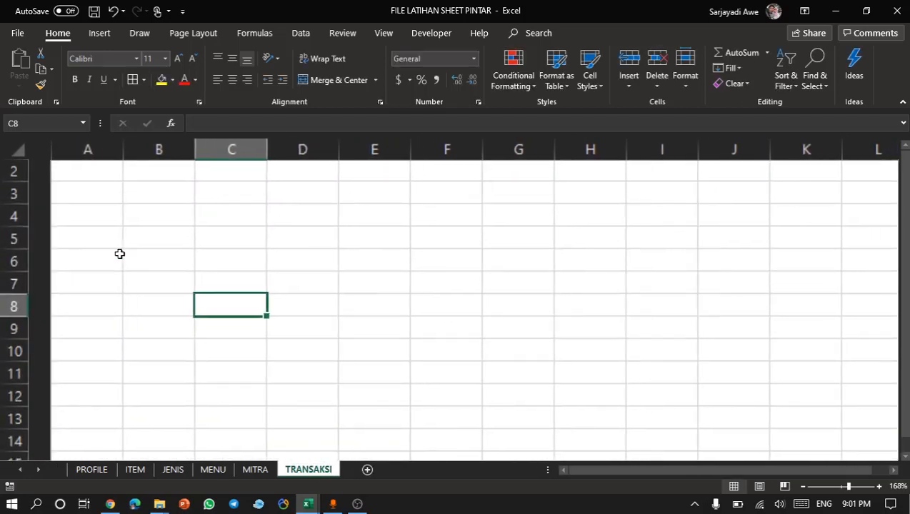
scroll(143, 182, down, 1)
scroll(143, 182, right, 1)
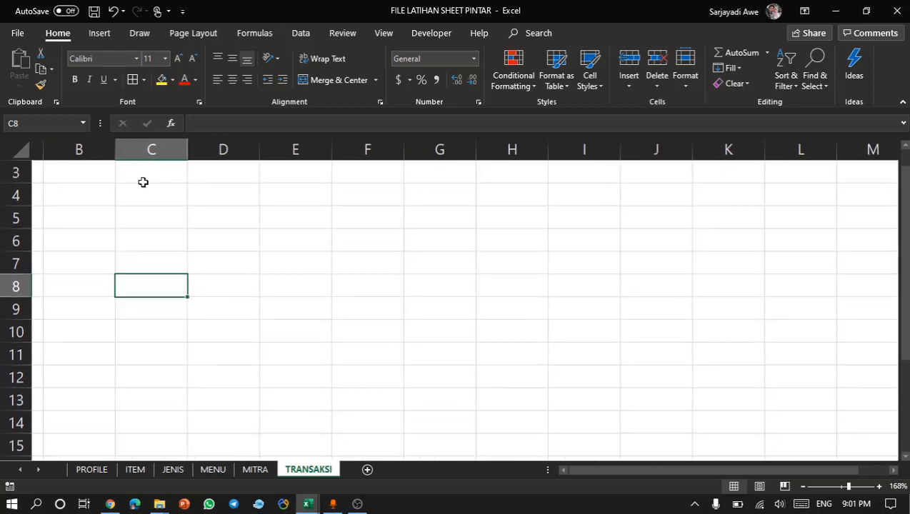
scroll(142, 182, left, 1)
scroll(143, 182, up, 2)
click(130, 193)
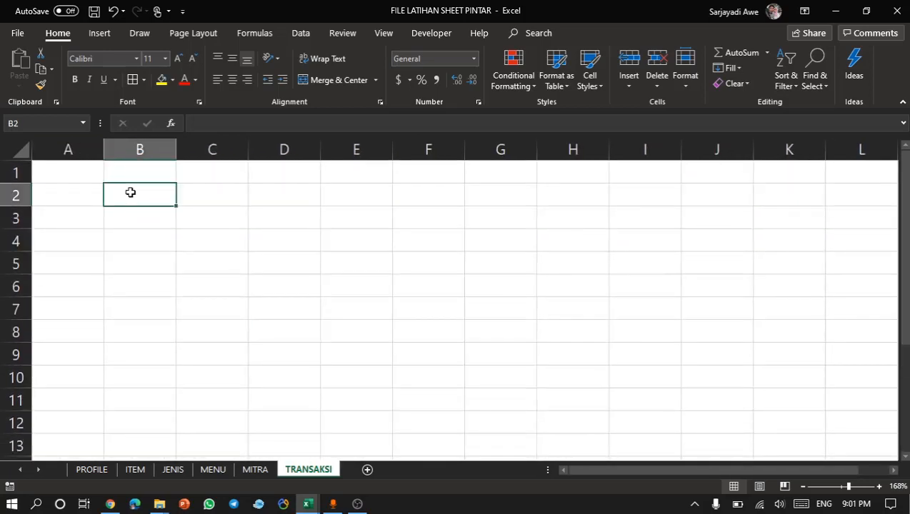
drag(104, 148, 54, 149)
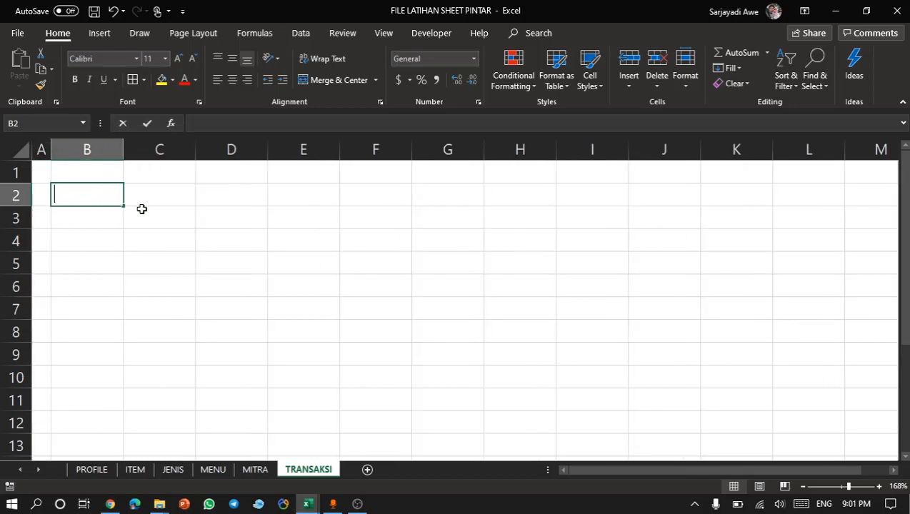
Link cell B2 to the MITRA sheet with =MITRA!B2 and fill the formula down to B4.
text(=)
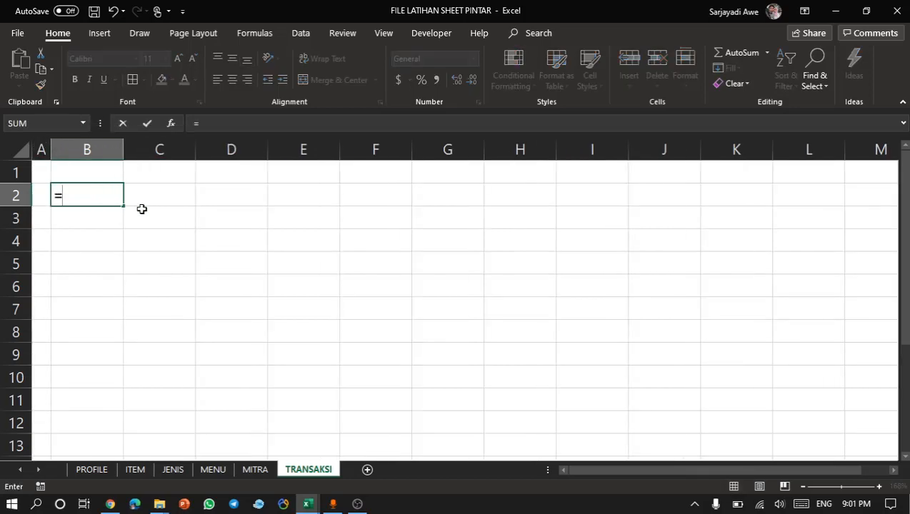
click(245, 475)
click(63, 190)
key(Return)
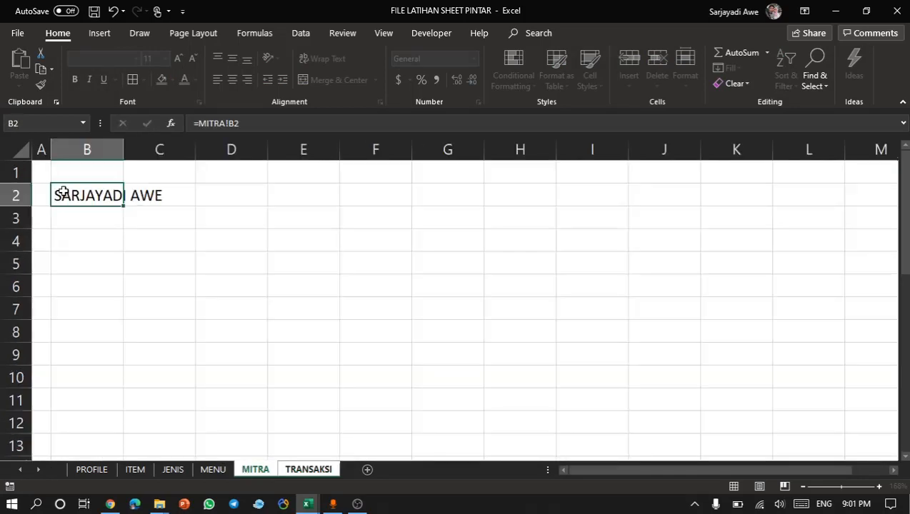
click(75, 193)
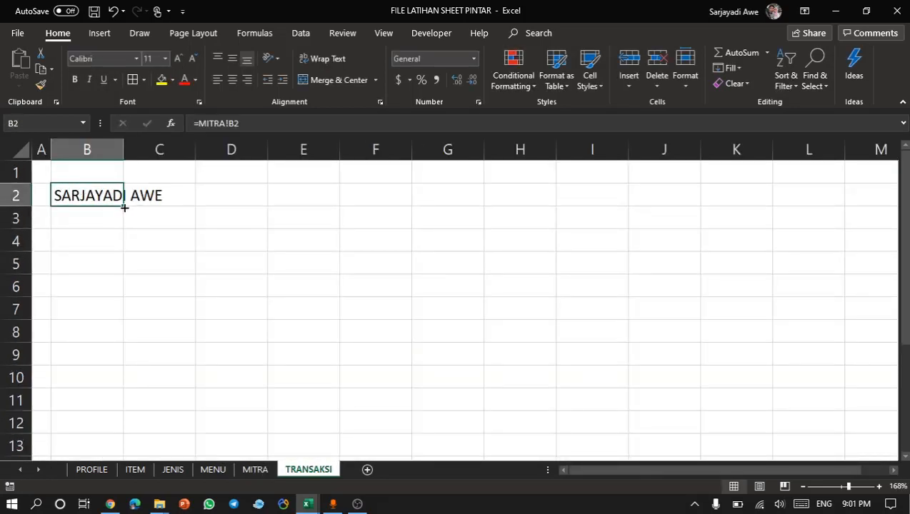
drag(124, 207, 126, 243)
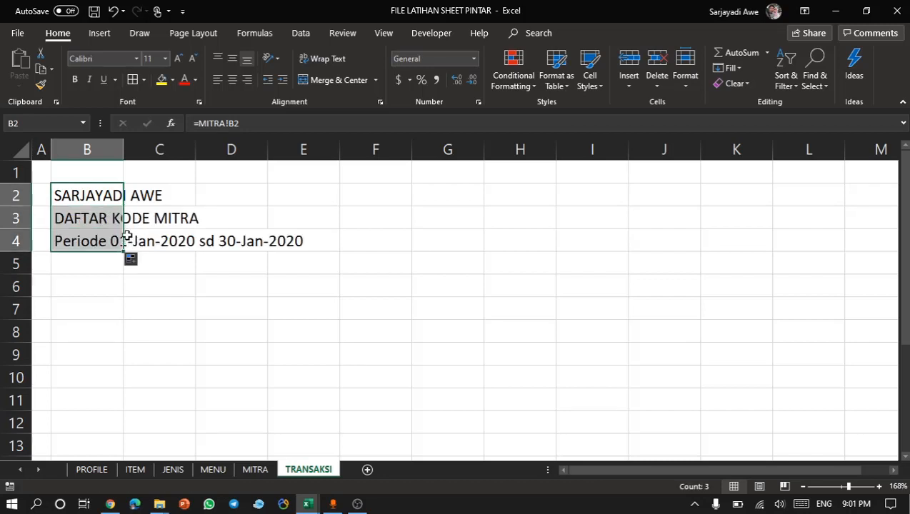
Replace the sheet title in cell B3 with the text DAFTAR TRANSAKSI.
click(85, 203)
click(85, 218)
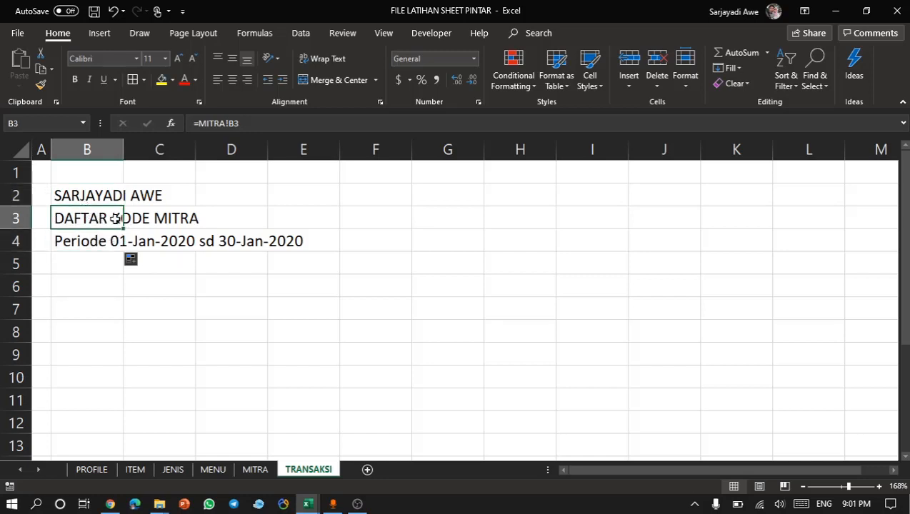
text(DA)
key(BackSpace)
key(BackSpace)
text(D)
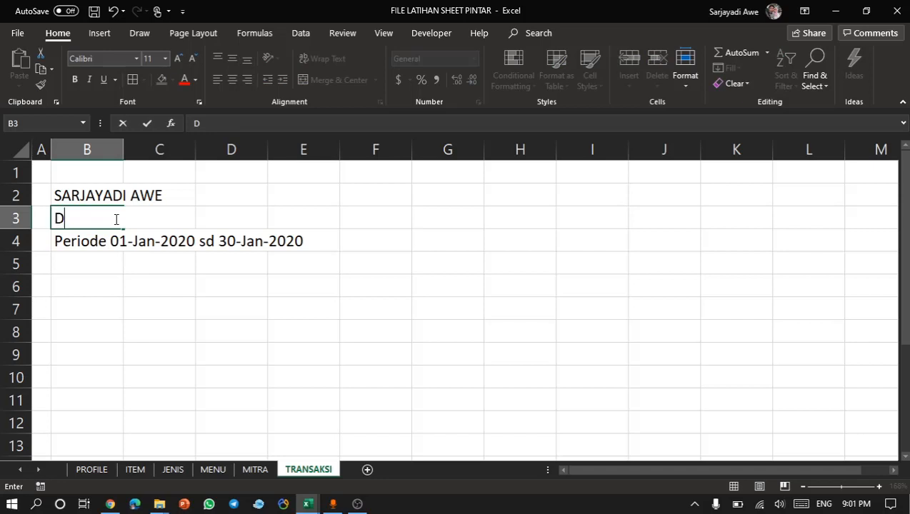
text(AFTAR)
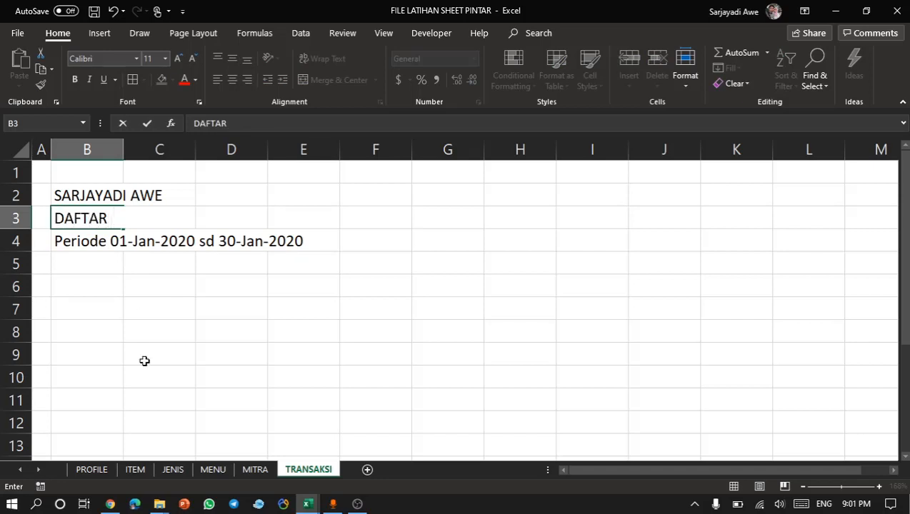
text( TRANSAKSI)
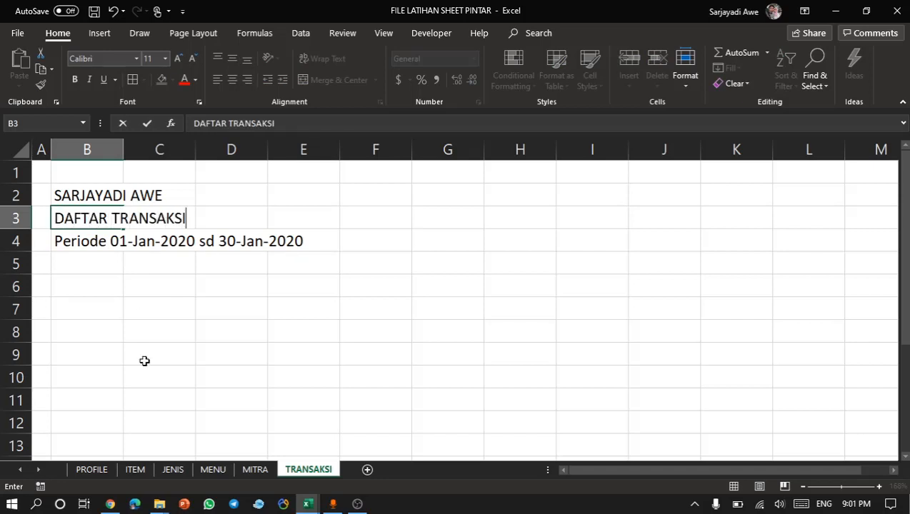
key(Return)
Make the three heading lines in cells B2 to B4 bold.
key(shift+Up)
key(shift+Up)
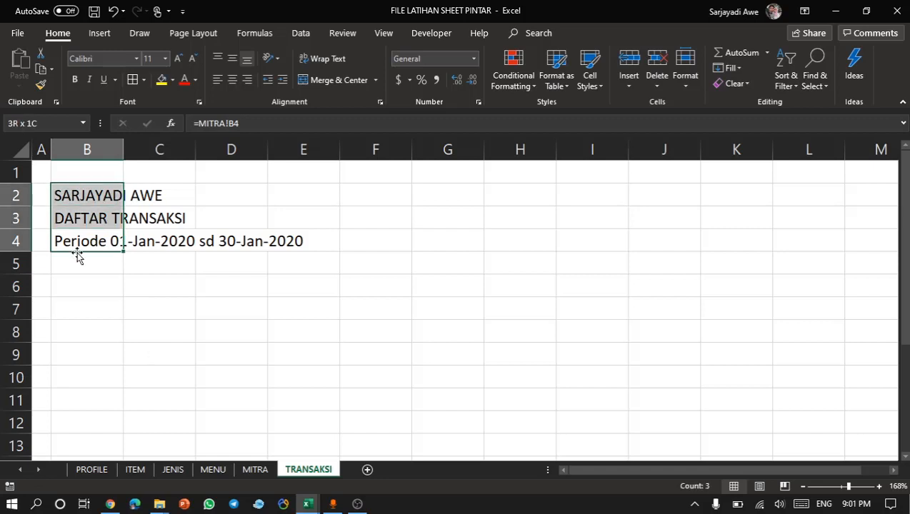
key(ctrl+b)
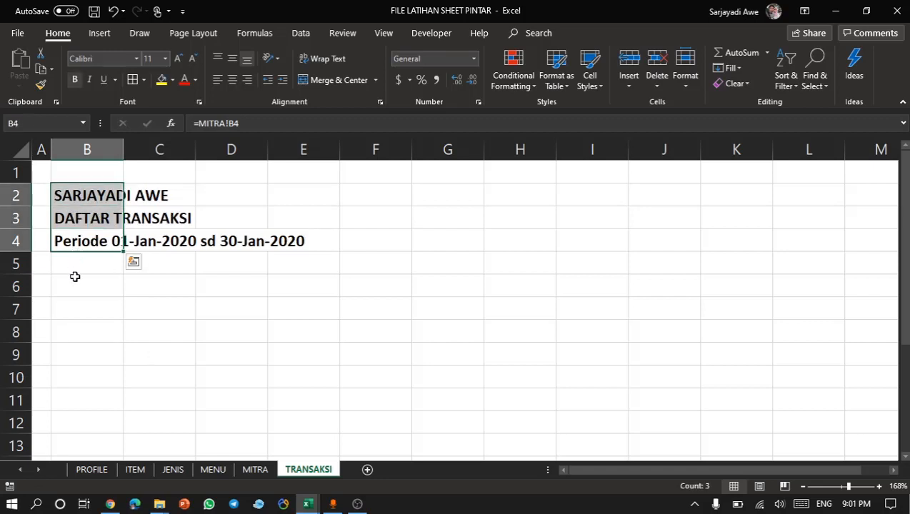
Enter the column headers TANGGAL in B6 and REF in C6, following the transaction list in the KONTROL STOK workbook.
click(75, 278)
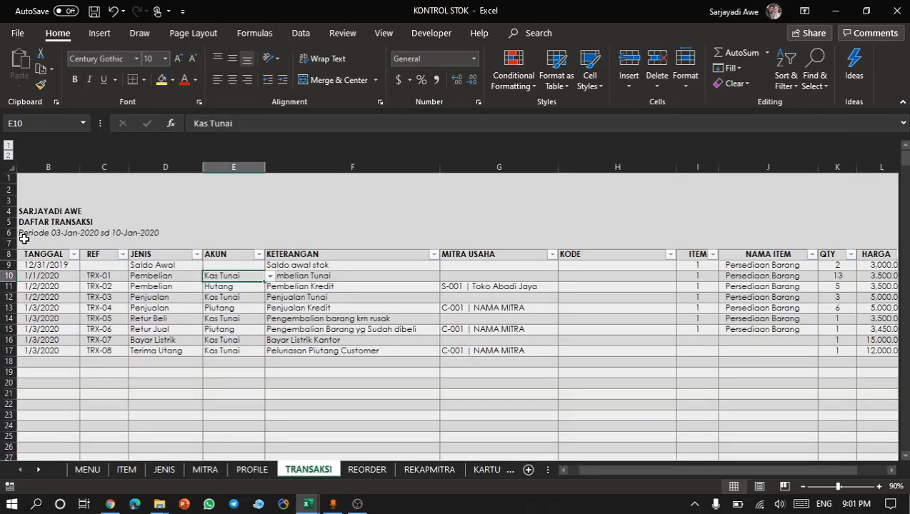
scroll(24, 239, left, 1)
click(41, 253)
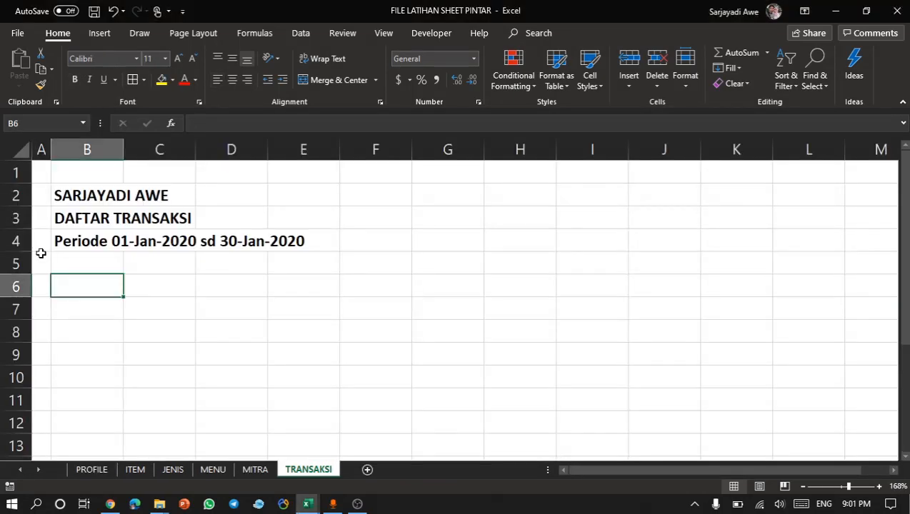
text(TANGGAL)
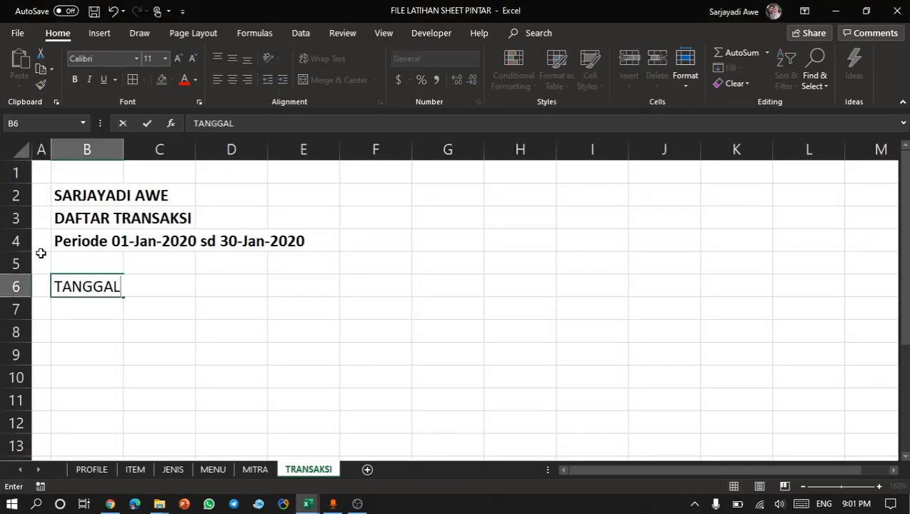
key(Tab)
click(41, 257)
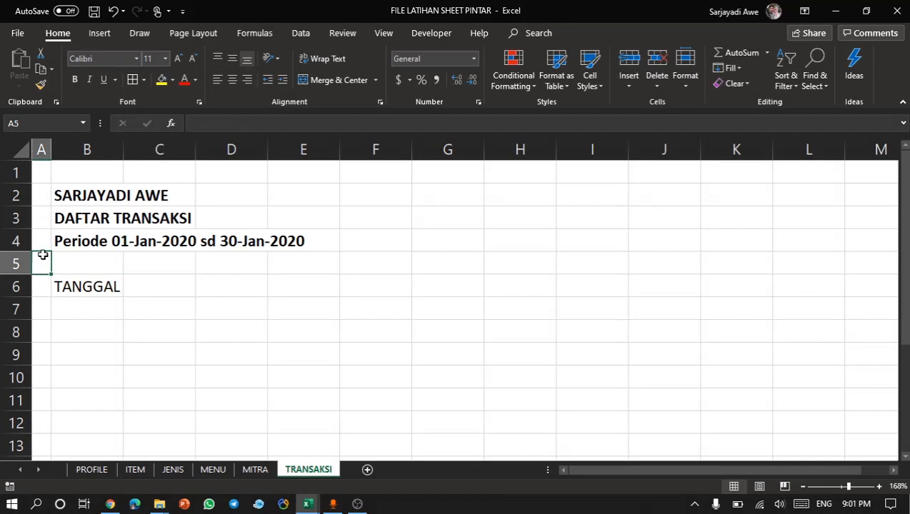
click(96, 281)
click(155, 284)
key(alt+Tab)
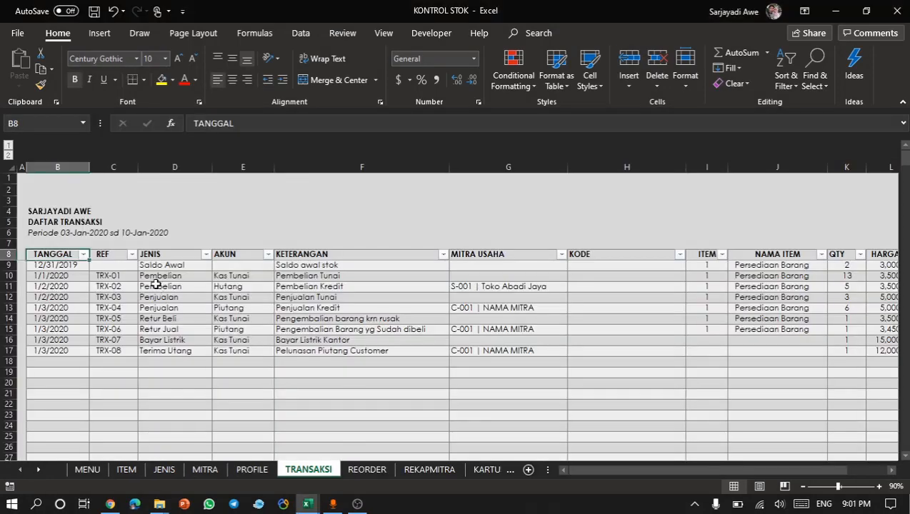
key(alt+Tab)
text(REF)
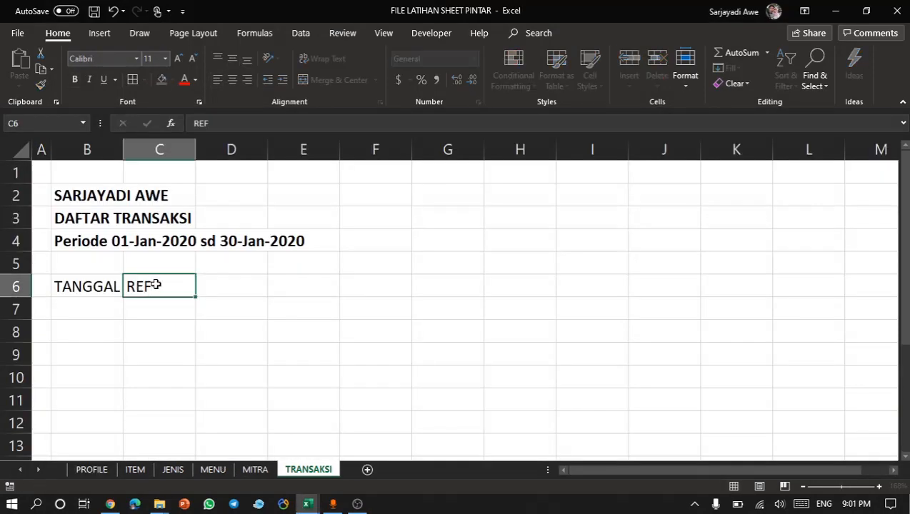
key(Tab)
Check the JENIS and AKUN columns in KONTROL STOK, and enter JENIS in D6 and AKUN in E6 of the new TRANSAKSI sheet.
key(alt+Tab)
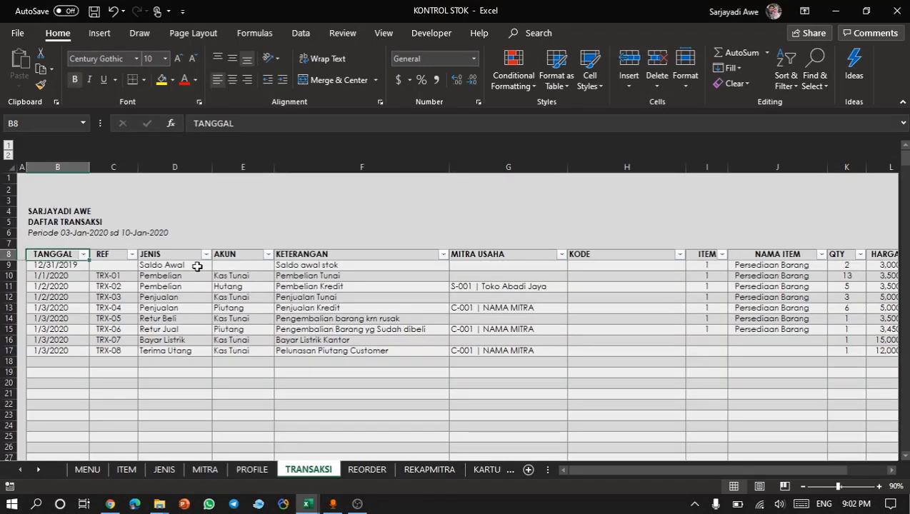
click(205, 295)
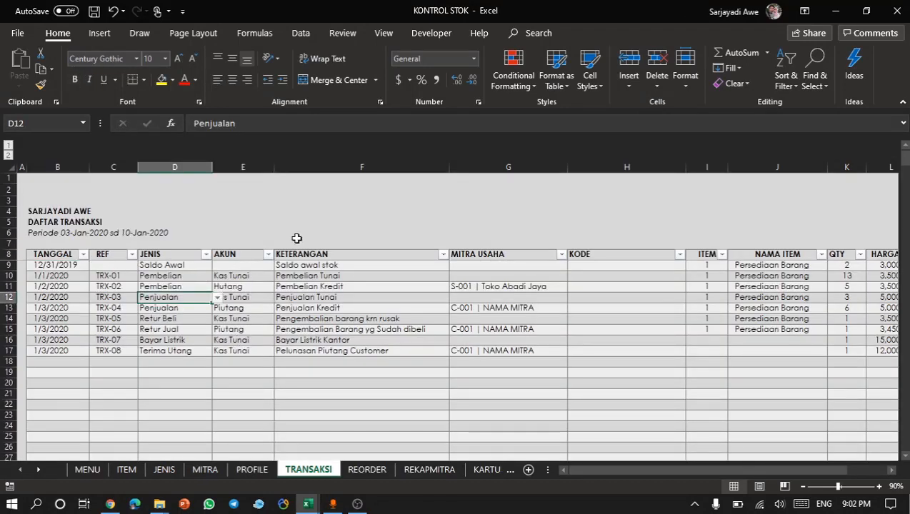
click(284, 300)
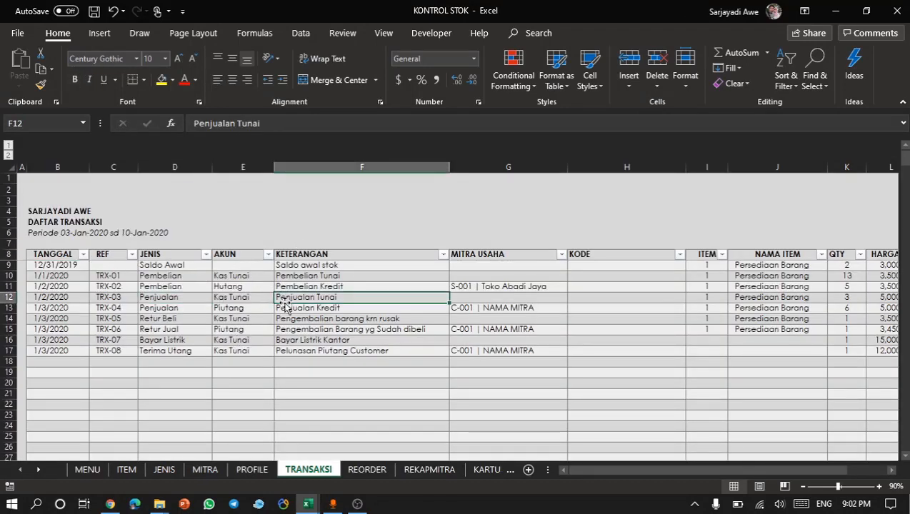
click(172, 259)
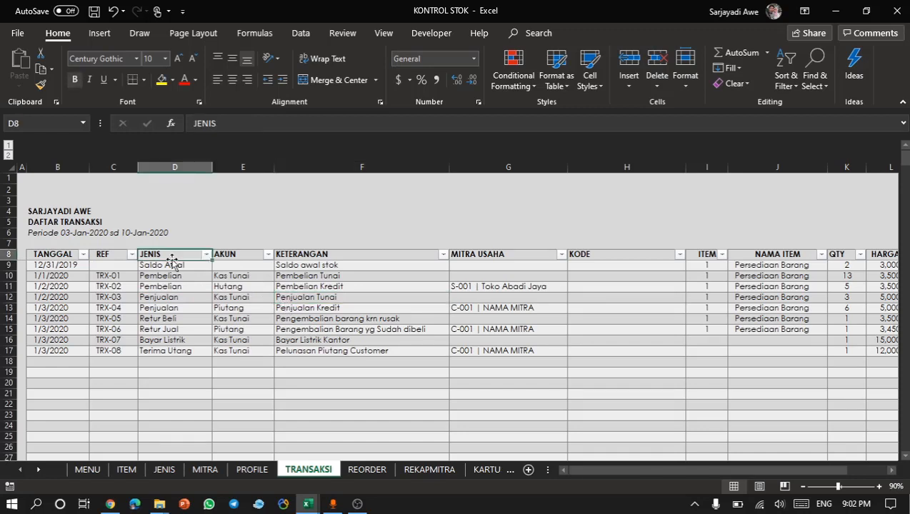
click(249, 254)
click(185, 247)
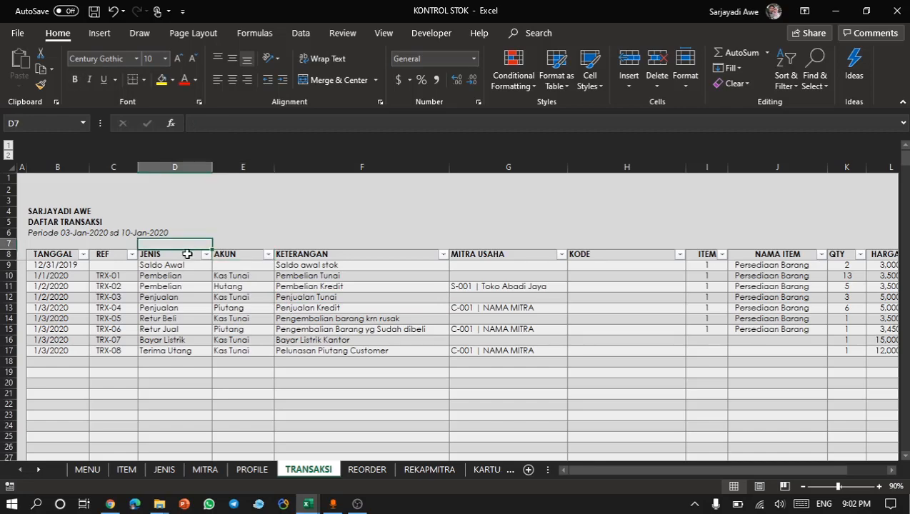
click(188, 255)
click(236, 253)
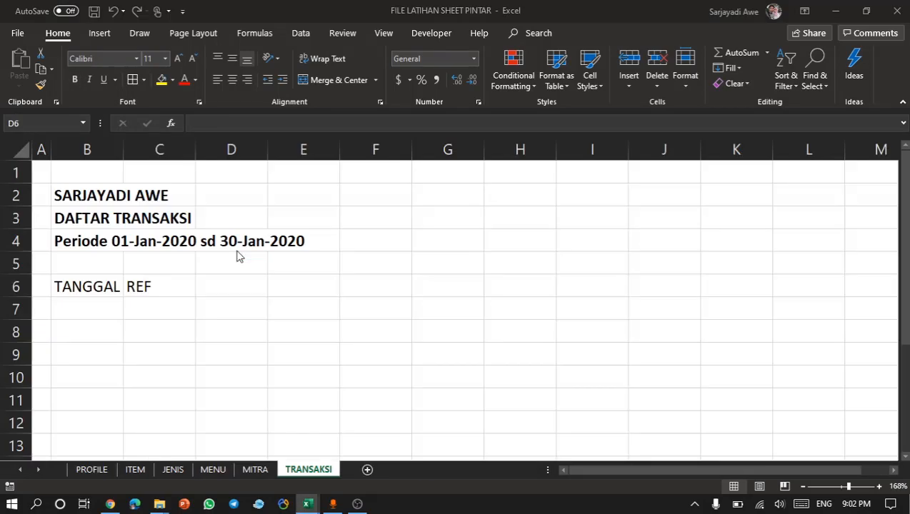
text(JENIS)
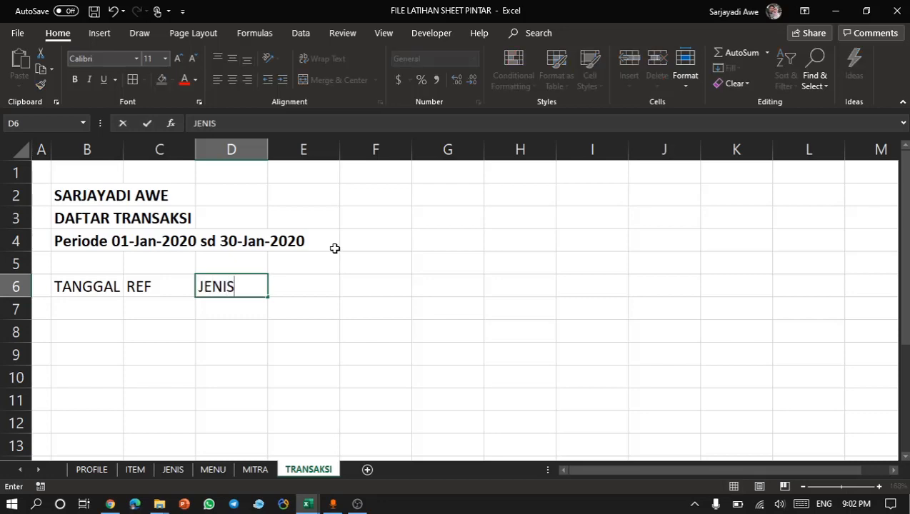
key(Tab)
text(AKUN)
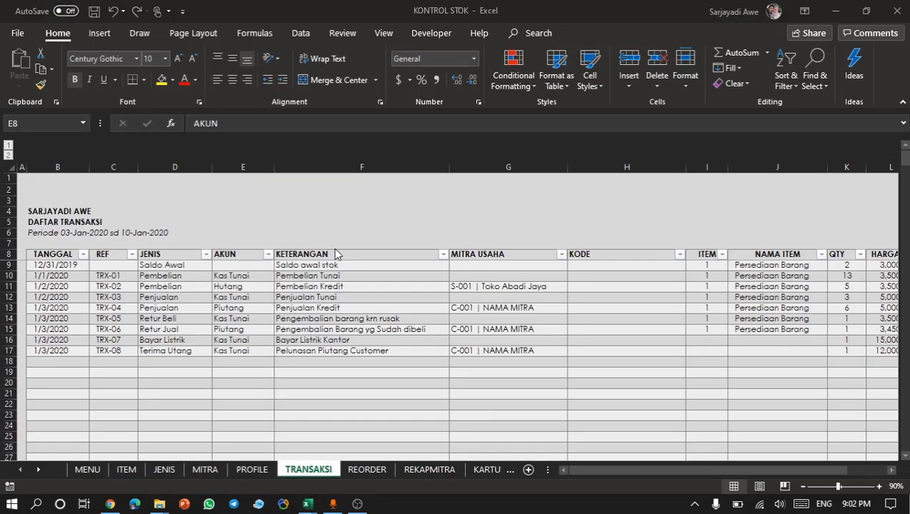
Enter the column headers KETERANGAN in F6 and MITRA USAHA in G6 of the new TRANSAKSI sheet, following KONTROL STOK.
key(Tab)
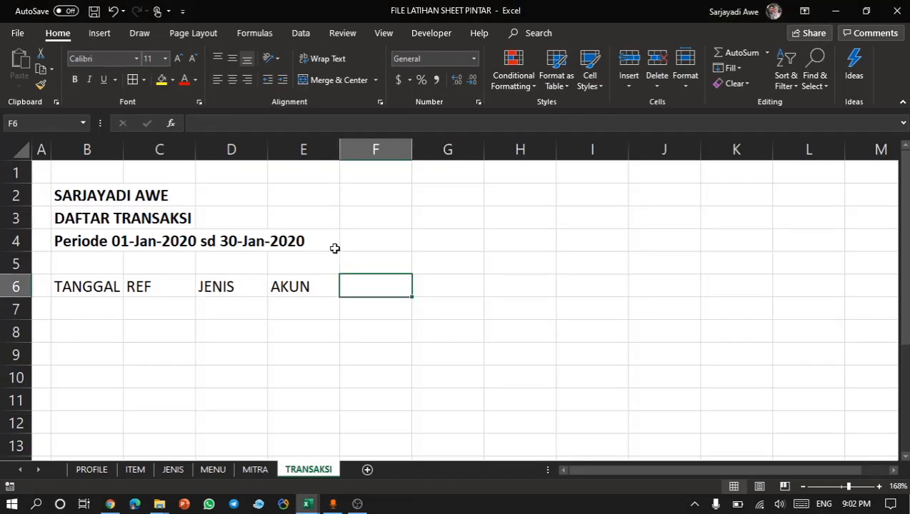
text(KETERANGAN)
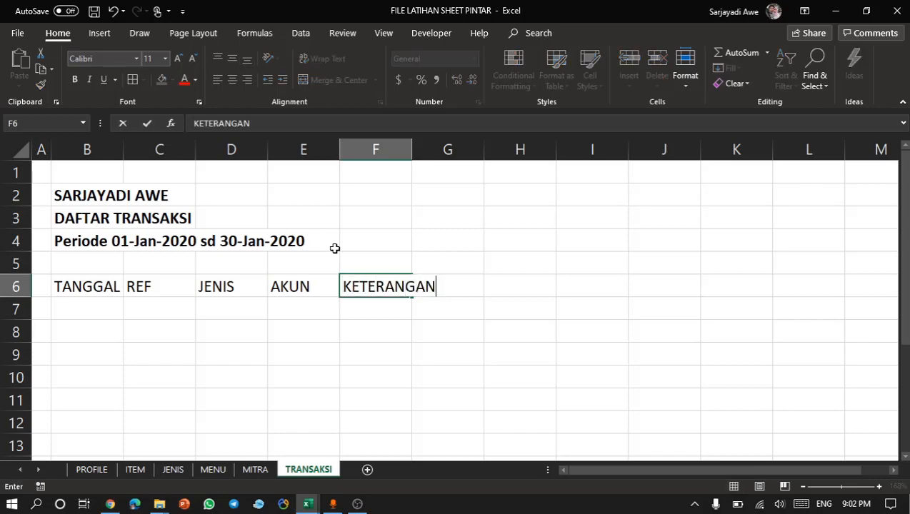
key(Tab)
key(alt+Tab)
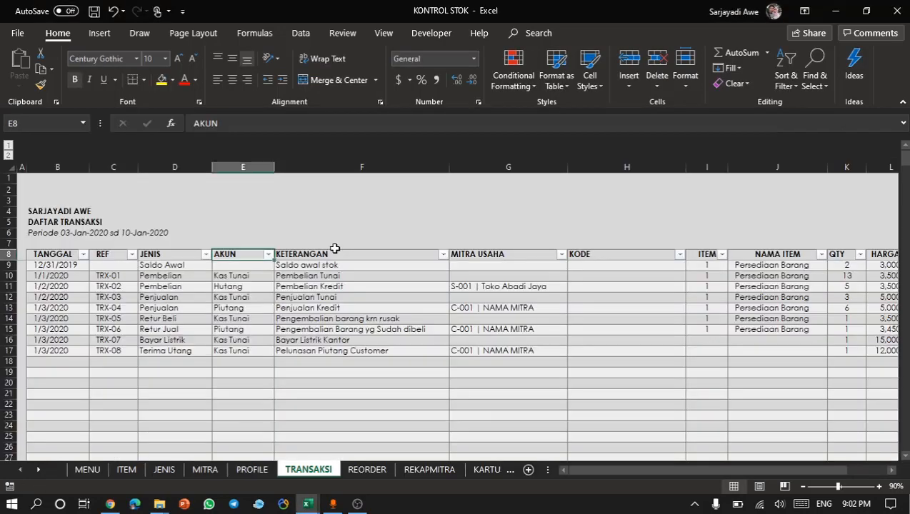
key(alt+Tab)
text(MI)
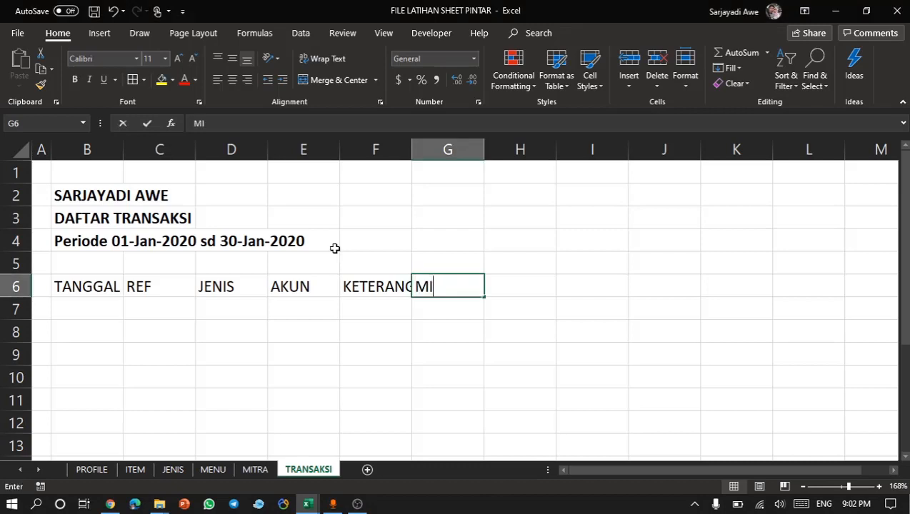
text(TRA USAHA)
key(Return)
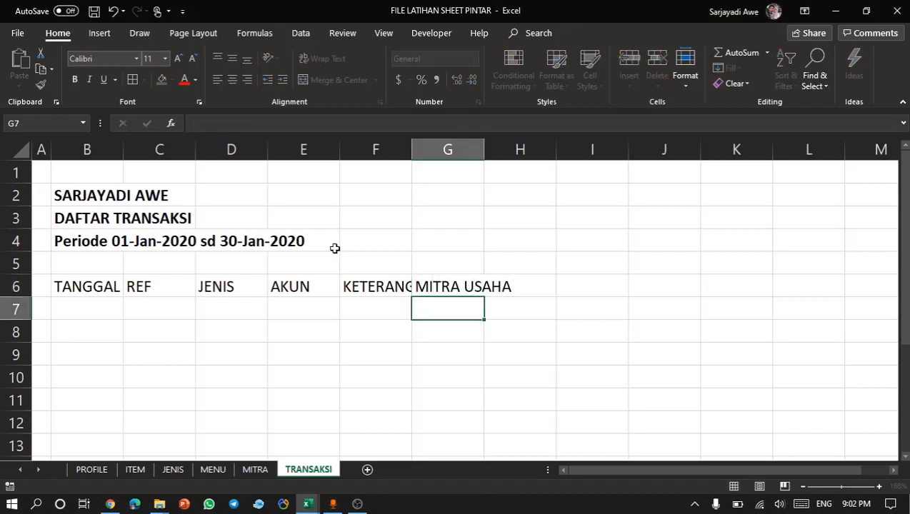
Check the column after MITRA USAHA in KONTROL STOK and enter the header KODE in H6 of the new sheet.
key(Up)
key(Right)
key(alt+Tab)
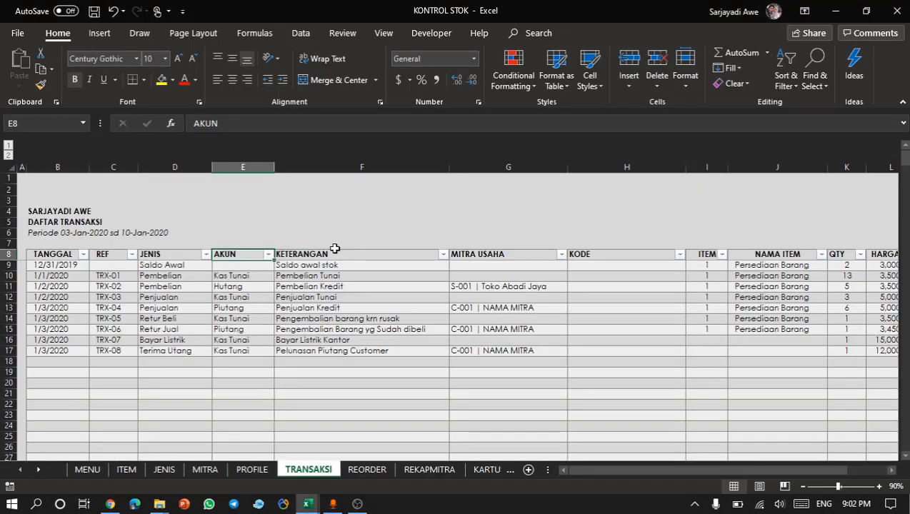
key(alt+Tab)
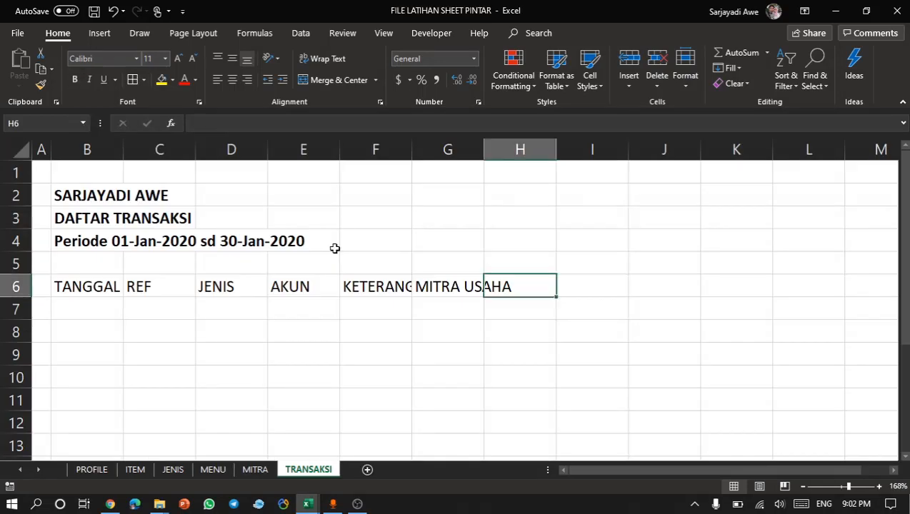
text(KODE)
key(Tab)
Examine the remaining transaction list headers after KODE in the KONTROL STOK workbook.
key(alt+Tab)
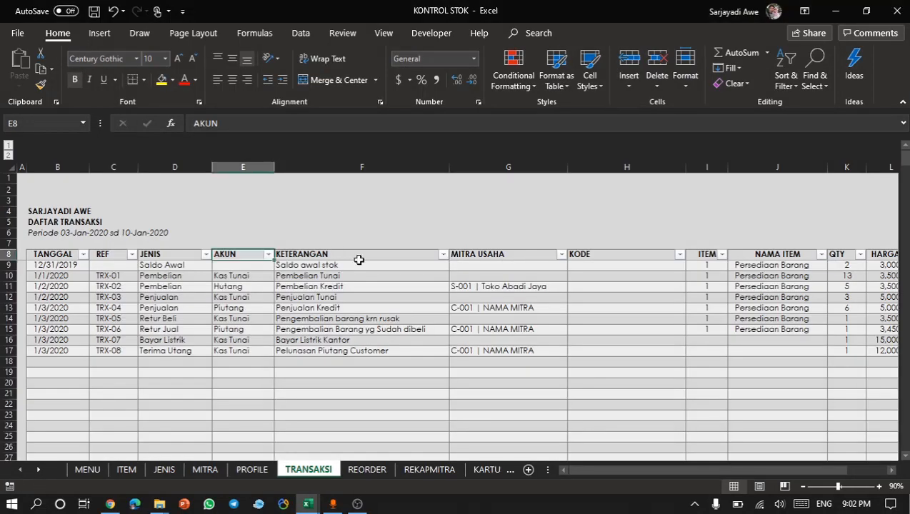
click(571, 298)
scroll(572, 299, right, 3)
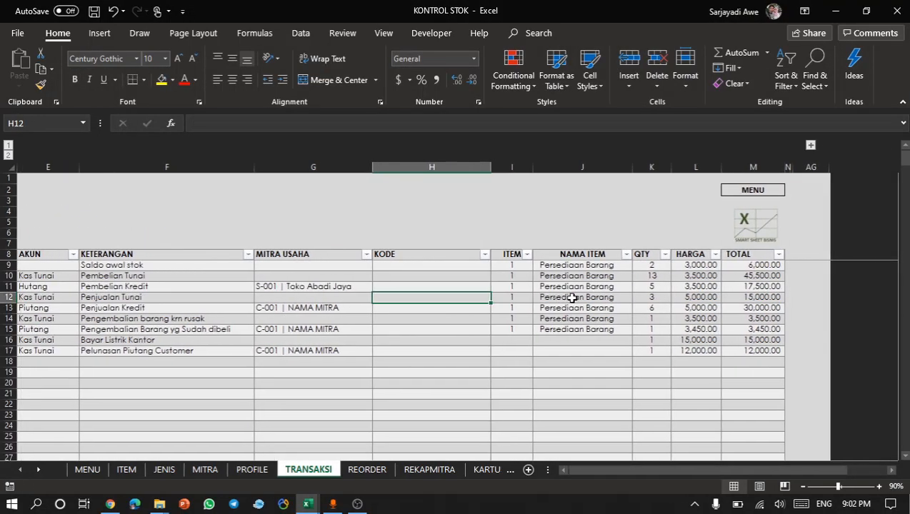
click(487, 270)
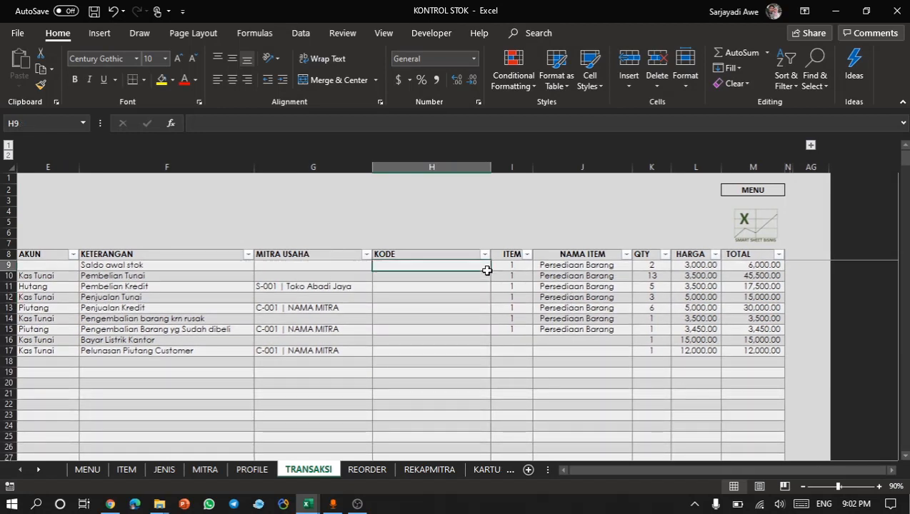
Delete the empty KODE column from the TRANSAKSI sheet of the KONTROL STOK workbook.
click(440, 254)
click(440, 161)
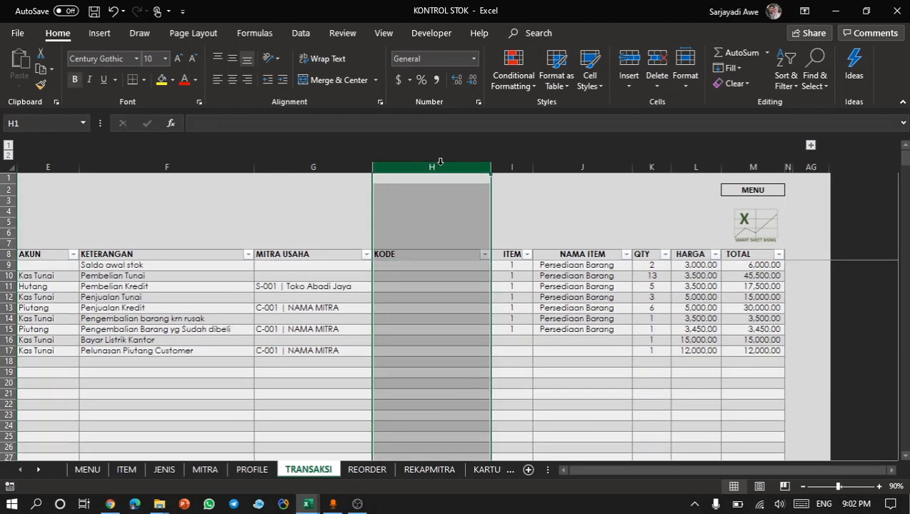
key(ctrl+minus)
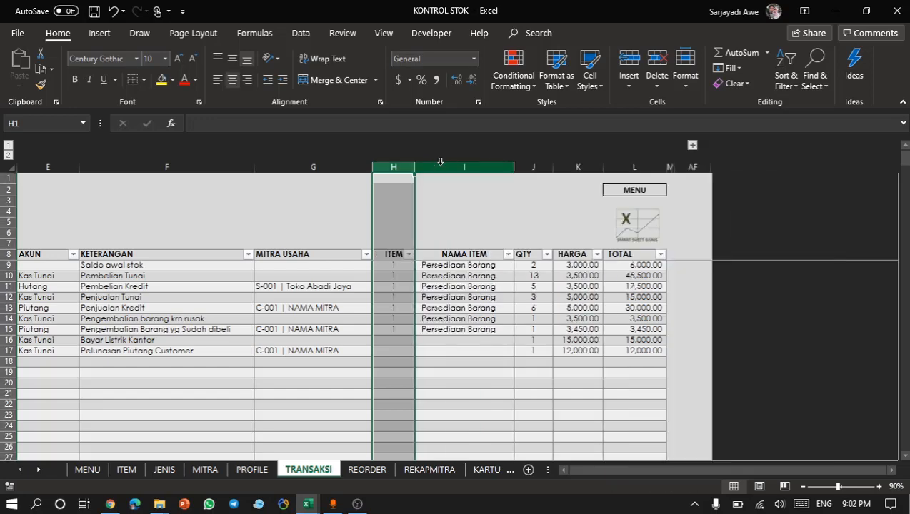
click(397, 288)
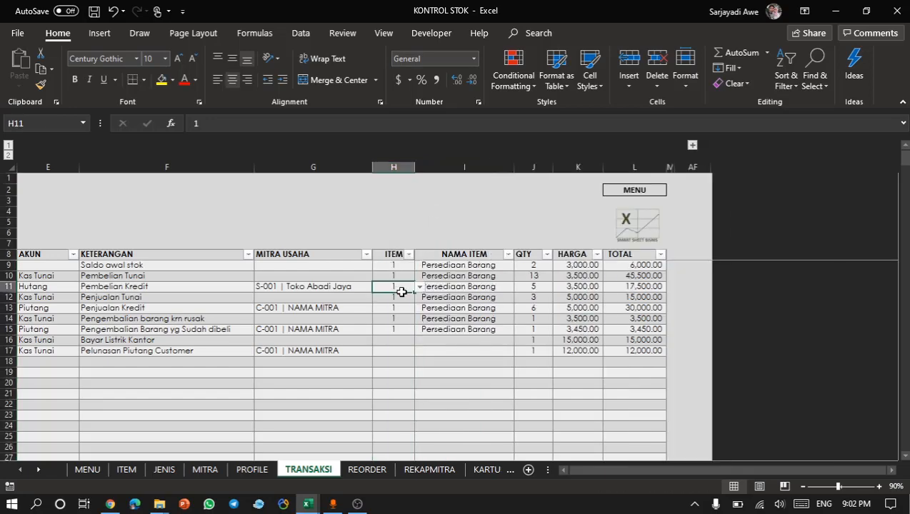
click(391, 253)
scroll(374, 377, left, 5)
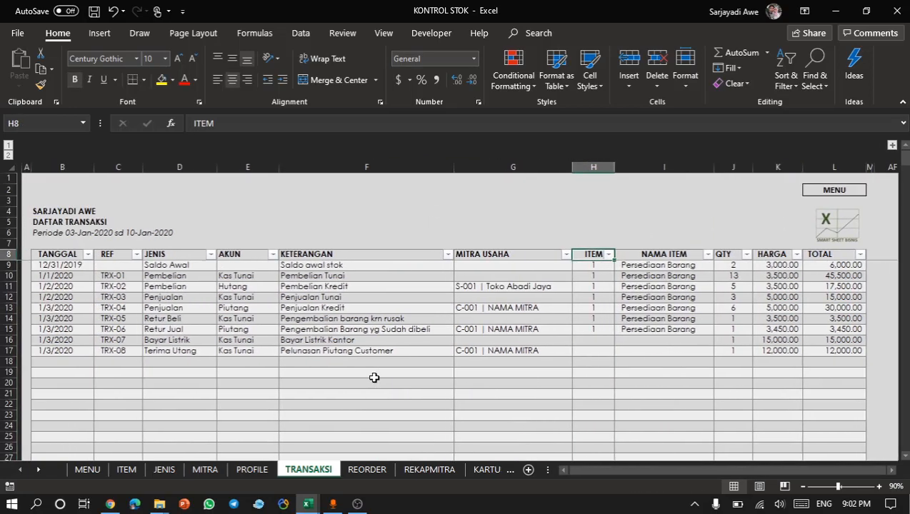
Switch to the FILE LATIHAN SHEET PINTAR workbook and replace the KODE header in H6 with ITEM.
key(alt+Tab)
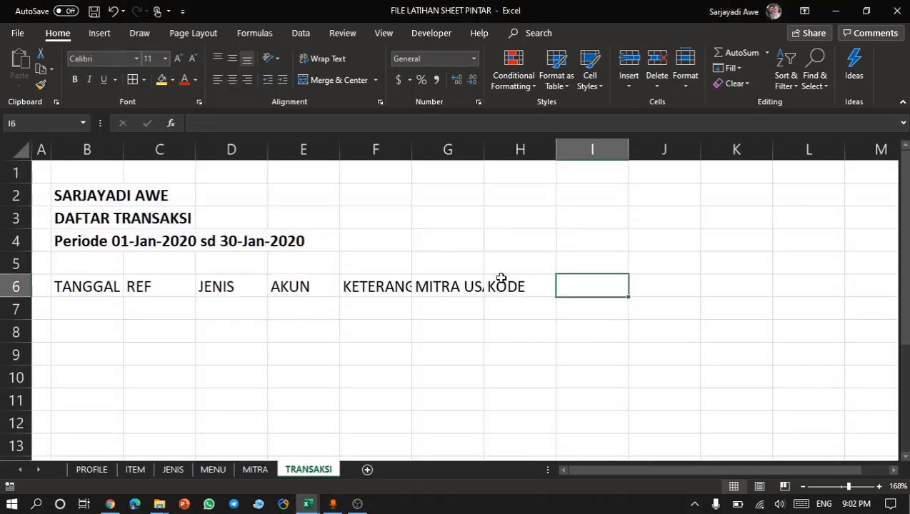
click(504, 284)
text(ITEM)
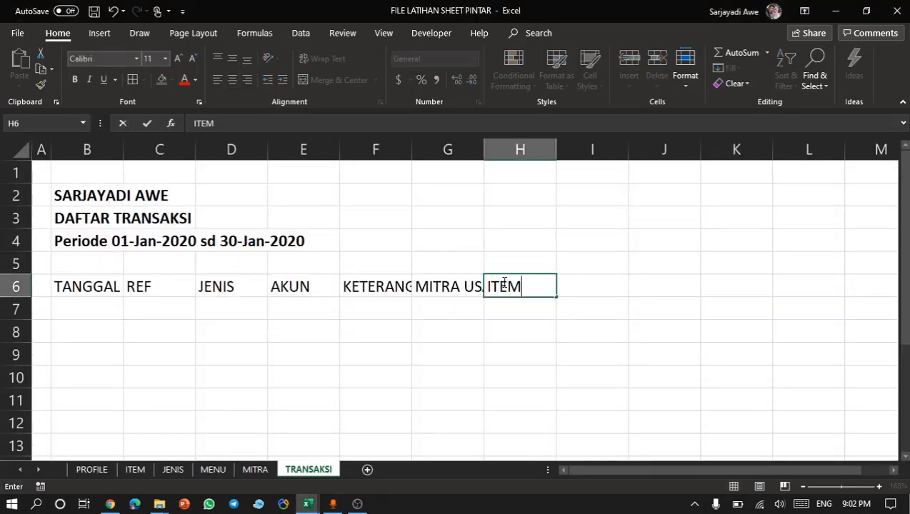
key(Return)
Following the KONTROL STOK reference headers, enter NAMA ITEM in I6 and QTY in J6 of the practice workbook.
key(alt+Tab)
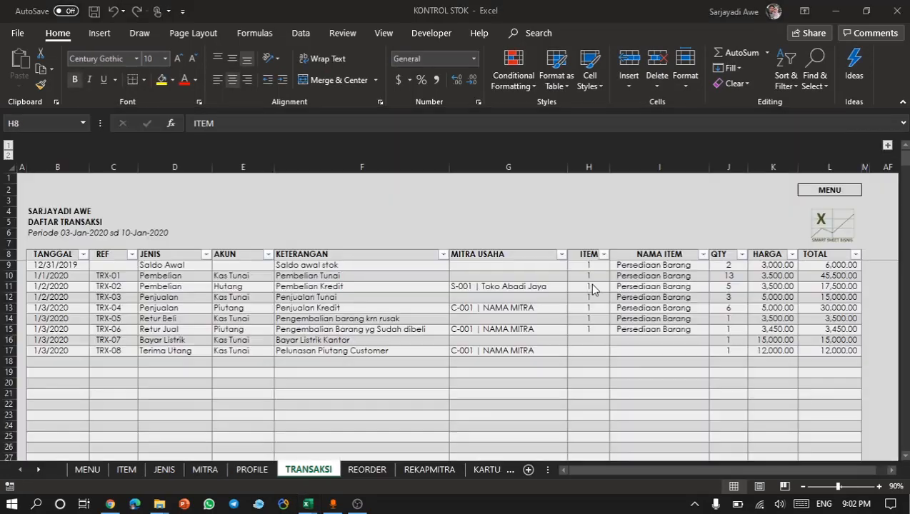
key(alt+Tab)
key(Up)
key(Right)
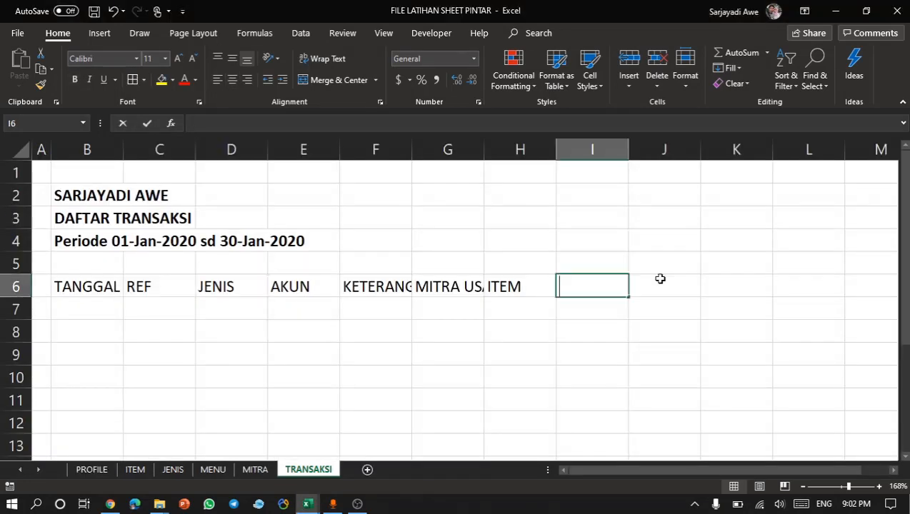
text(NAMA ITEM)
key(Return)
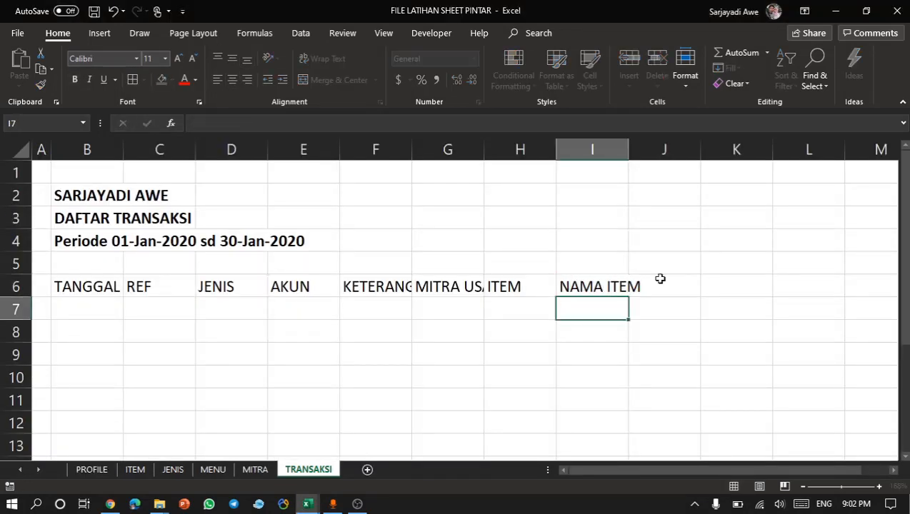
key(alt+Tab)
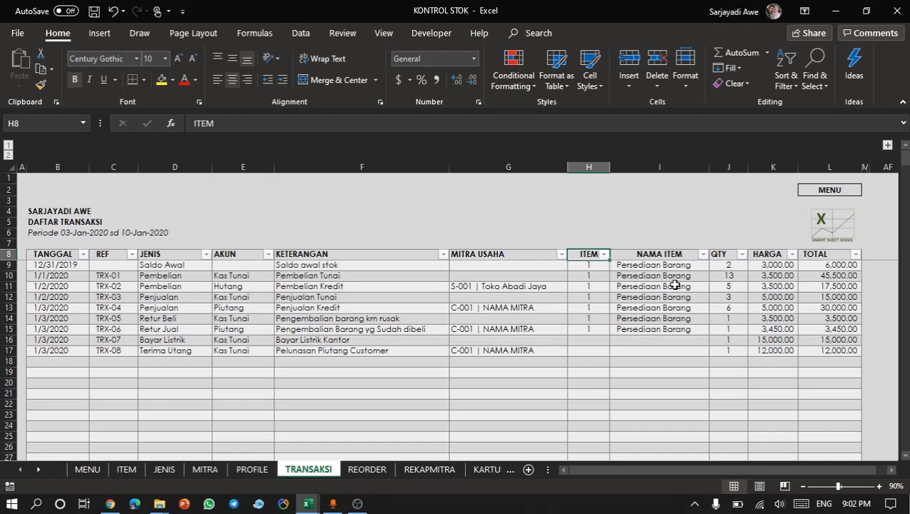
key(alt+Tab)
click(675, 285)
text(QTY)
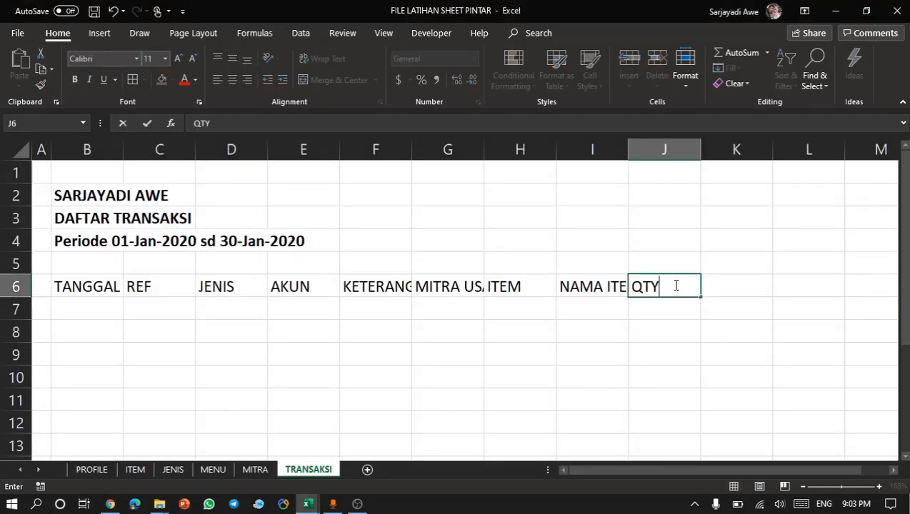
Complete the header row from the KONTROL STOK reference with HARGA in K6 and TOTAL in L6.
key(alt+Tab)
key(alt+Tab)
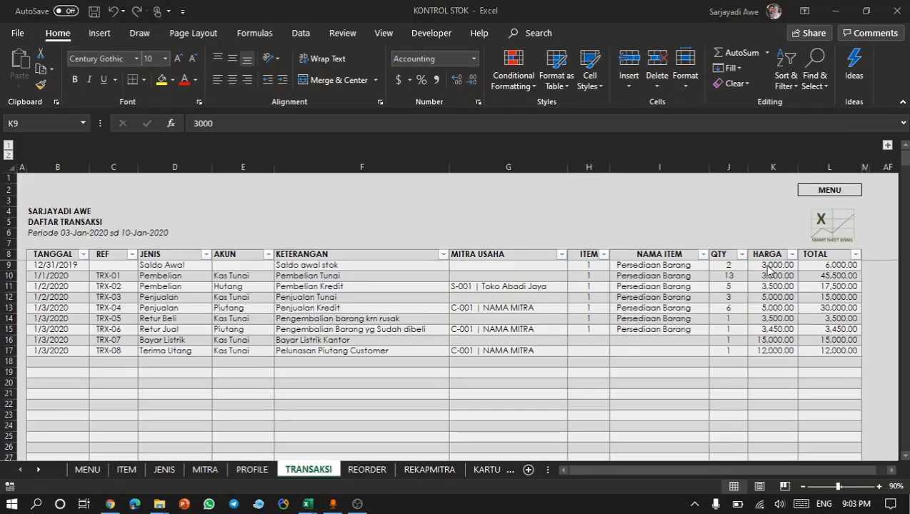
click(742, 284)
text(HARGA)
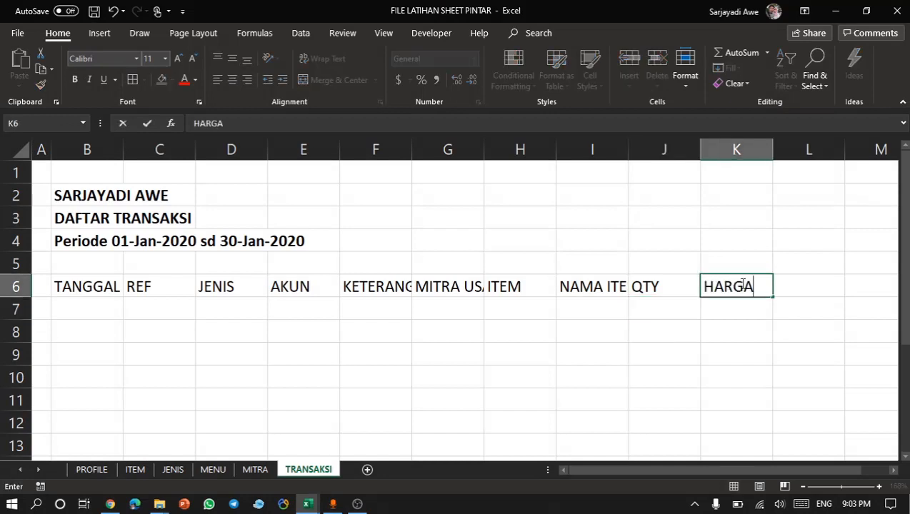
key(Return)
key(Up)
key(Right)
text(YOY)
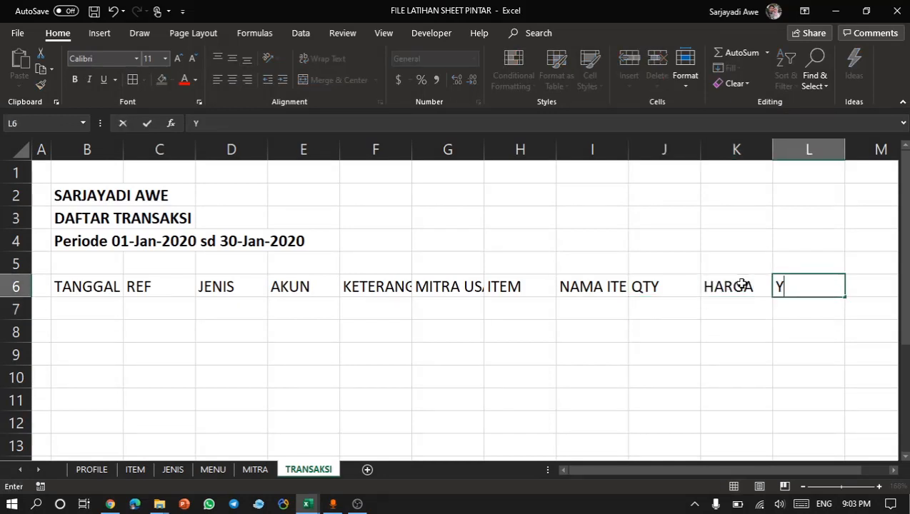
key(BackSpace)
key(BackSpace)
text(TOTAL)
key(Return)
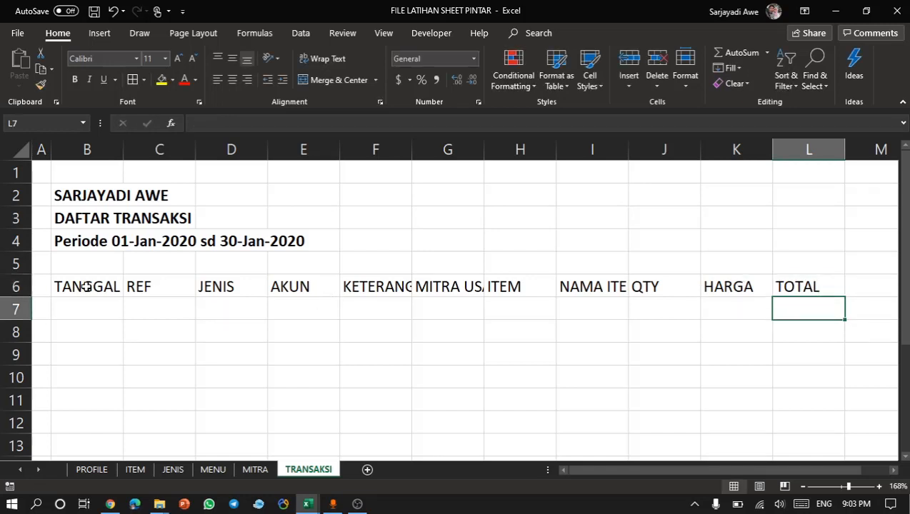
Hide the gridlines on the TRANSAKSI sheet of the practice workbook.
click(84, 287)
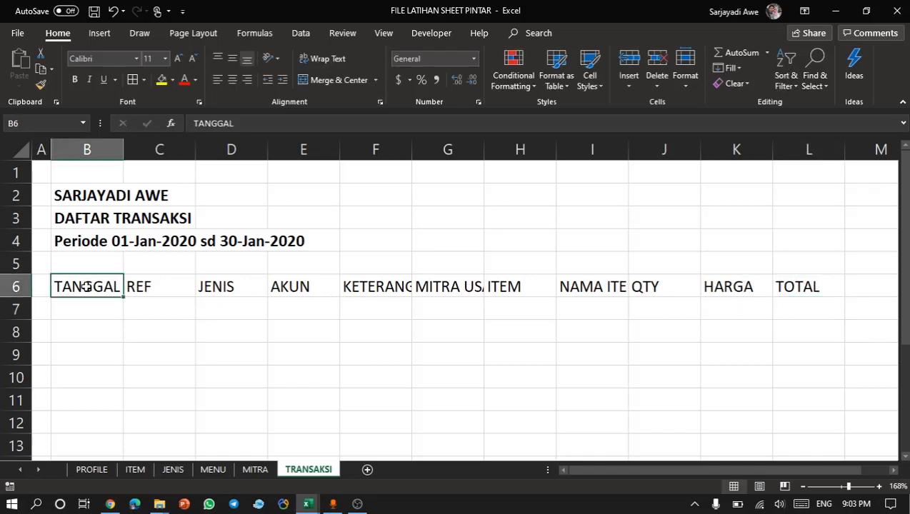
click(384, 35)
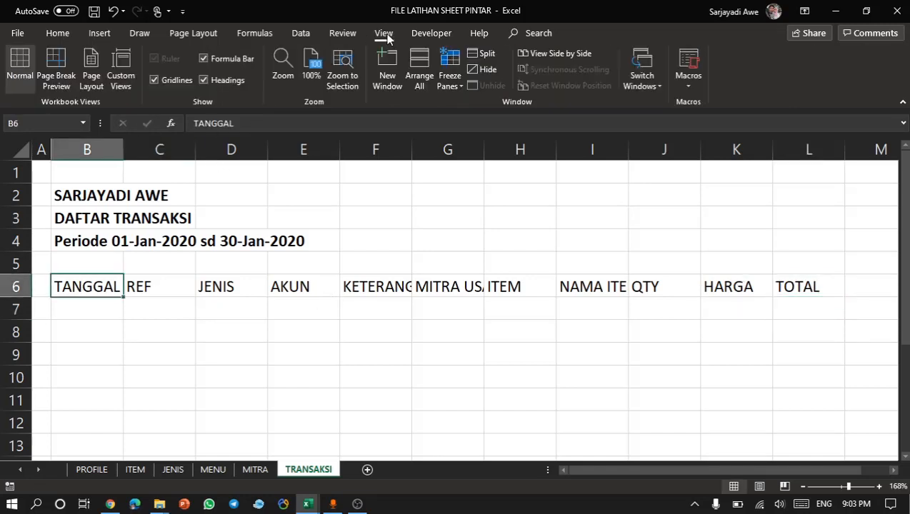
click(175, 76)
Apply gray medium solid outline and inside borders to the header cells B6:L6.
key(shift+Right)
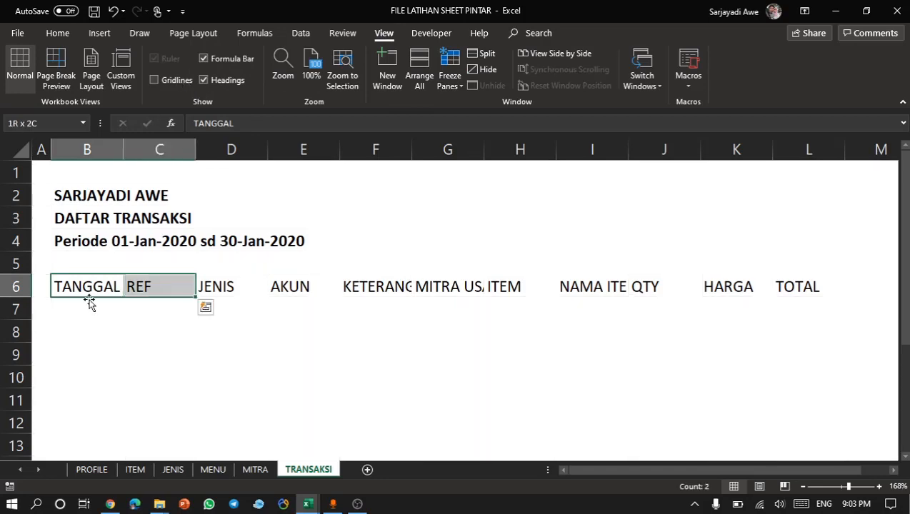
key(shift+Right)
key(shift+Right)
key(shift+Right)
key(shift+Right)
key(shift+Right)
key(shift+Right)
key(shift+Right)
key(shift+Right)
key(shift+Right)
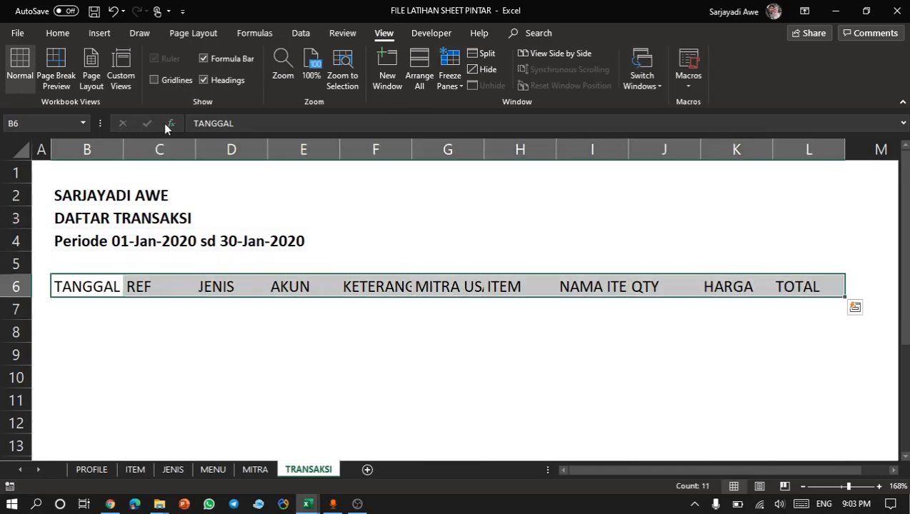
click(53, 34)
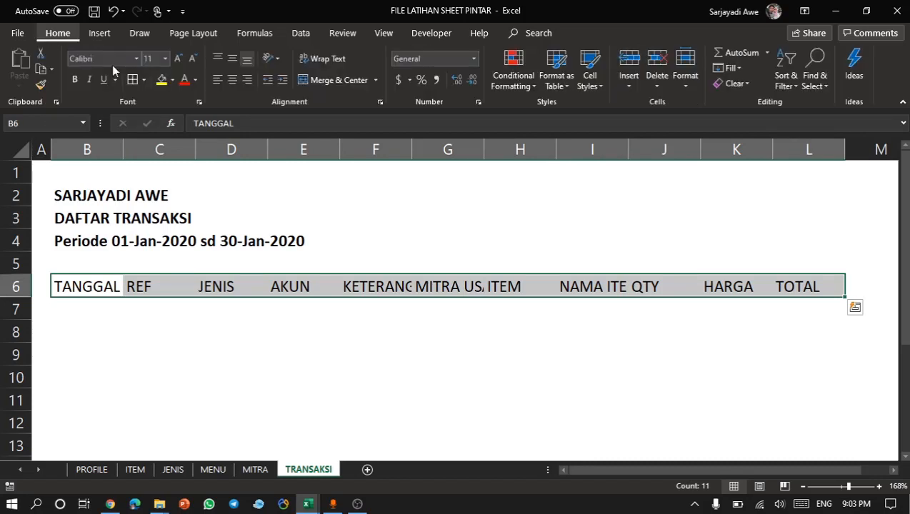
click(144, 83)
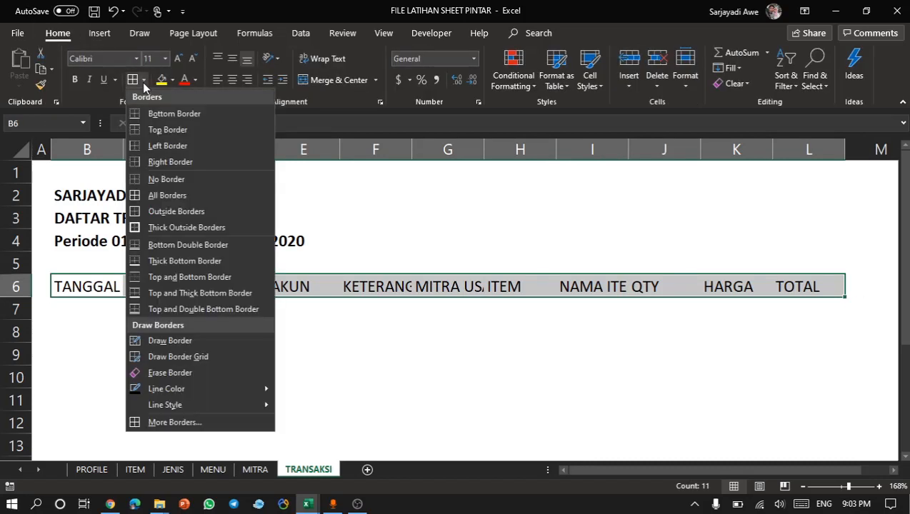
click(153, 423)
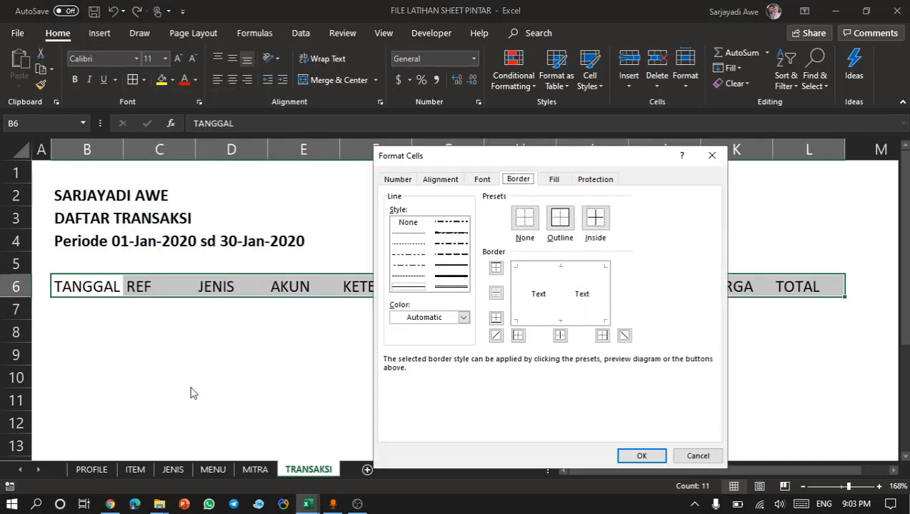
click(420, 318)
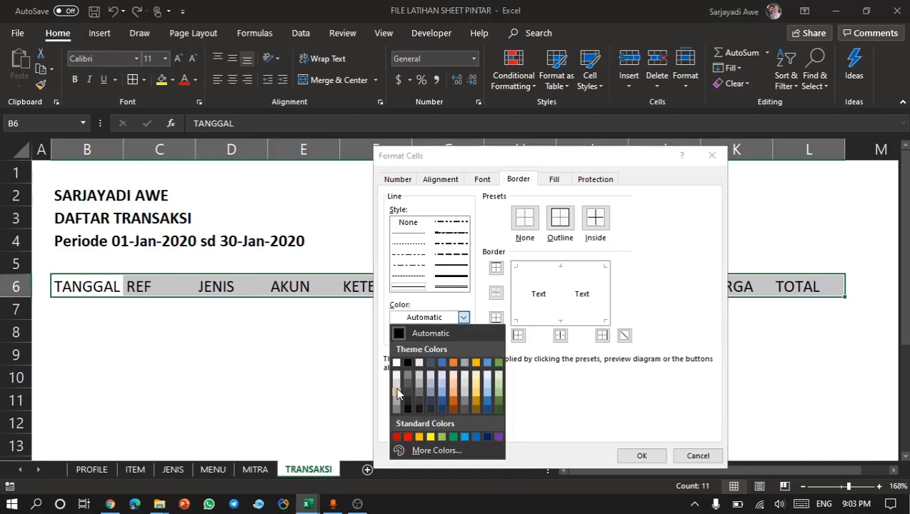
click(399, 395)
click(450, 269)
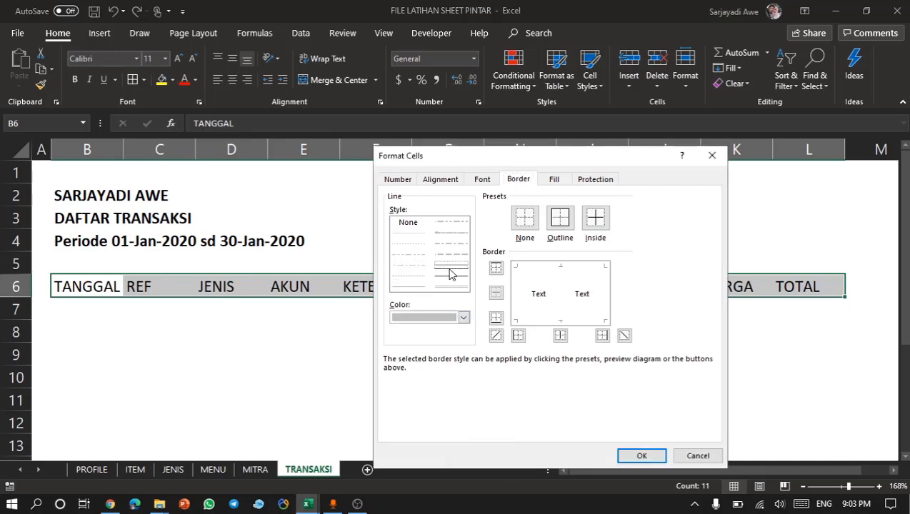
click(560, 218)
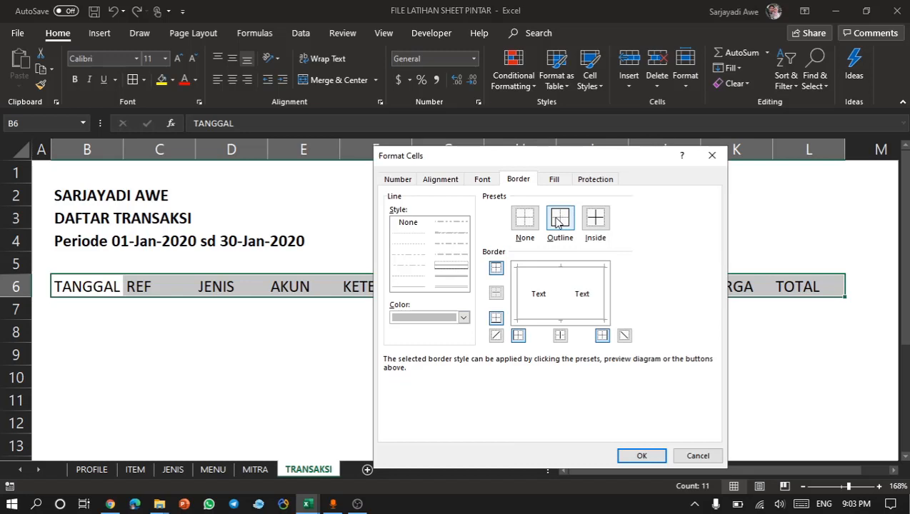
click(596, 227)
click(640, 456)
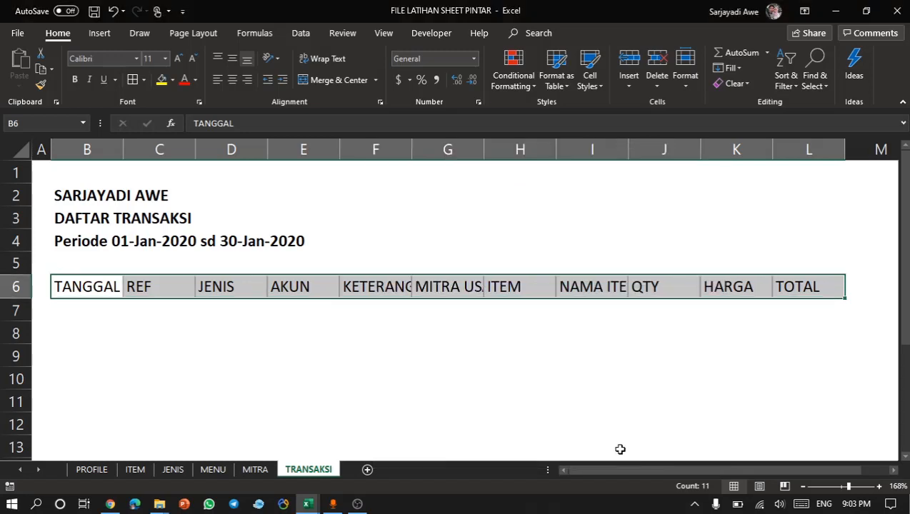
click(416, 370)
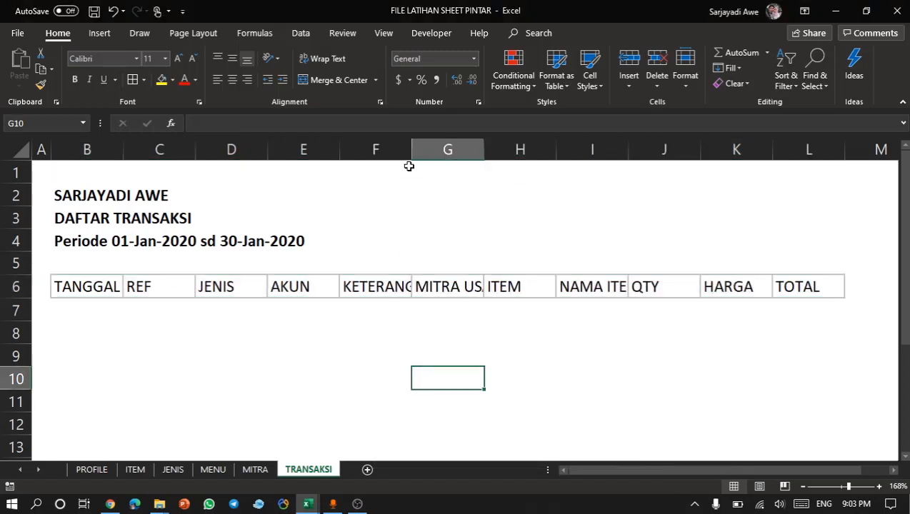
Widen columns F, G and I to fit the KETERANGAN, MITRA USAHA and NAMA ITEM headers.
click(413, 149)
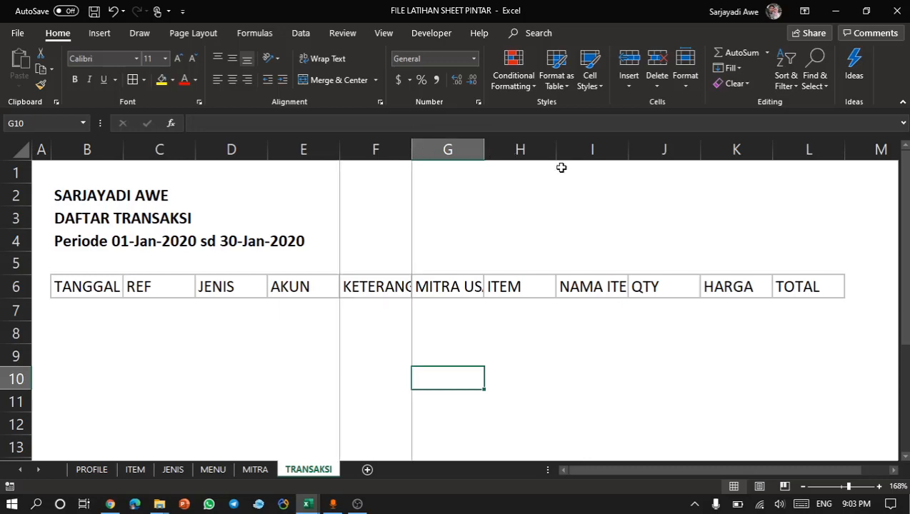
drag(413, 149, 561, 168)
ctrl+scroll(562, 167, down, 4)
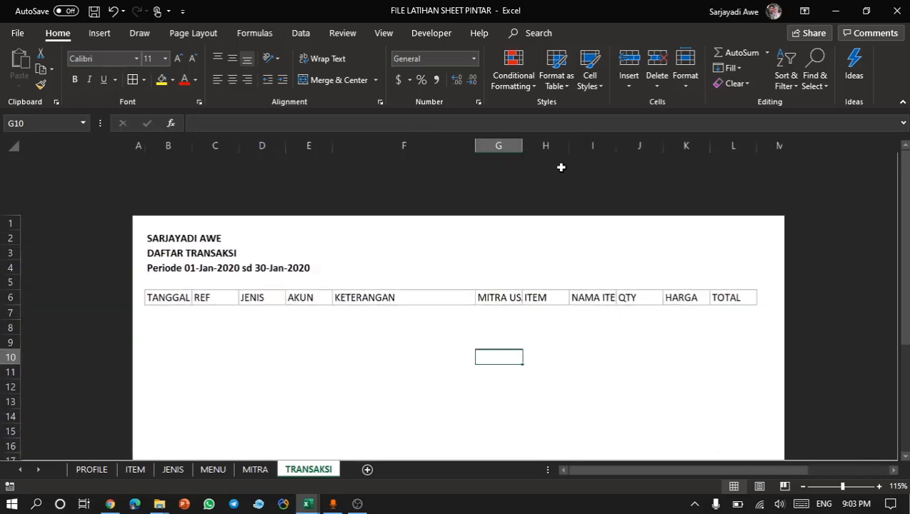
drag(408, 146, 556, 146)
click(435, 147)
click(588, 236)
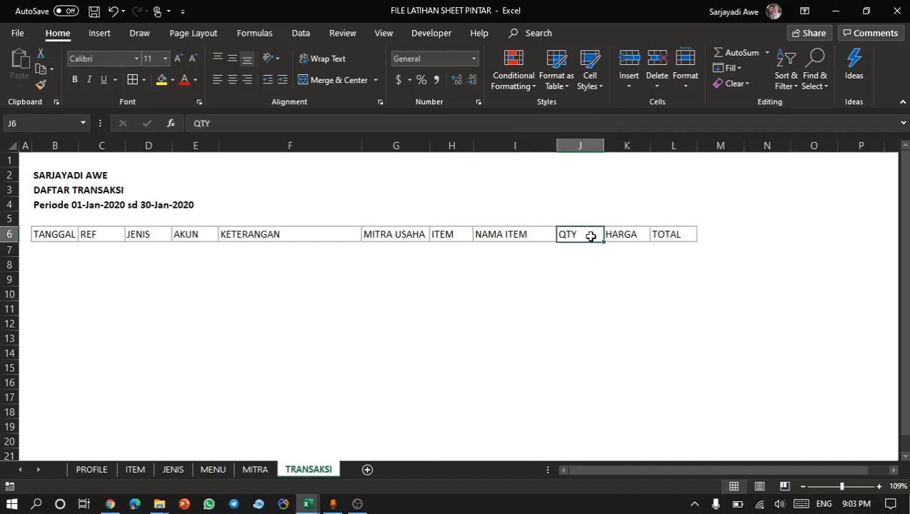
click(626, 240)
click(366, 285)
drag(115, 263, 193, 225)
click(194, 219)
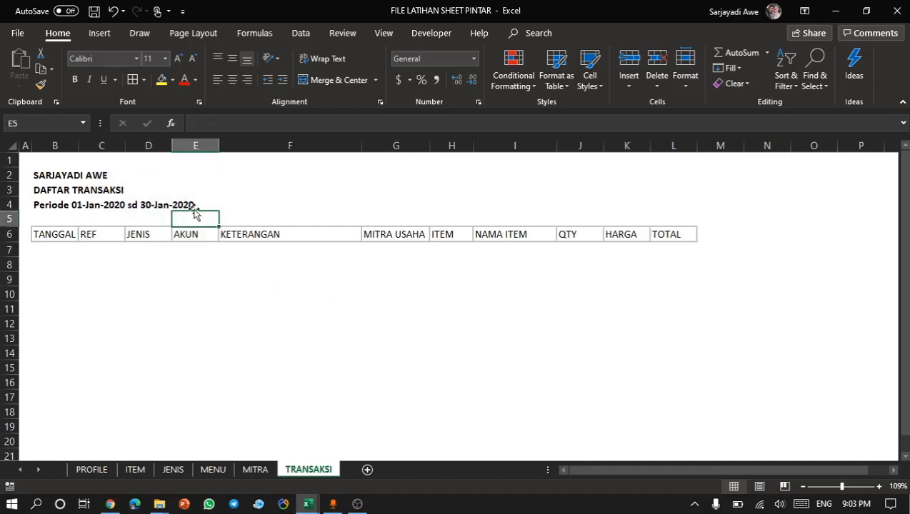
Widen the TANGGAL, JENIS and AKUN columns (B, D and E).
click(219, 145)
drag(240, 146, 243, 145)
drag(172, 145, 200, 145)
drag(79, 147, 94, 146)
click(107, 267)
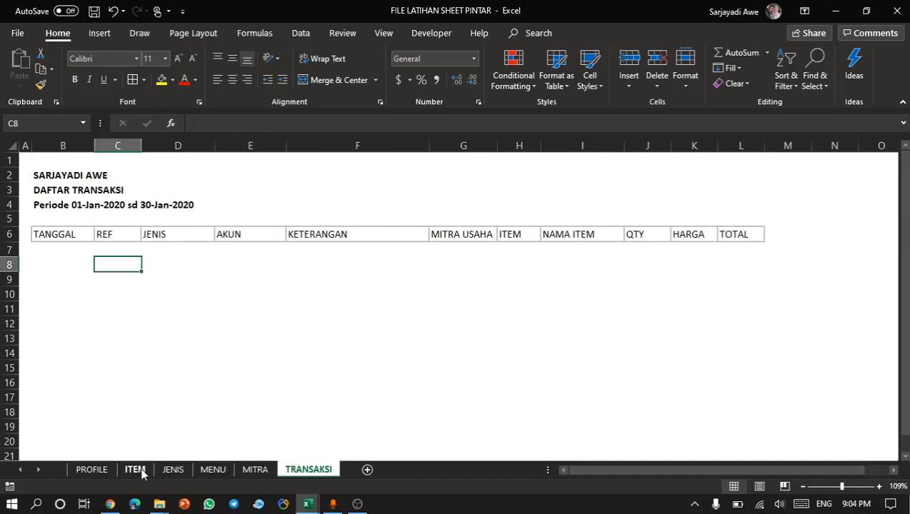
Copy the formatted cell C7 under NAMA MITRA on the MITRA sheet.
click(262, 472)
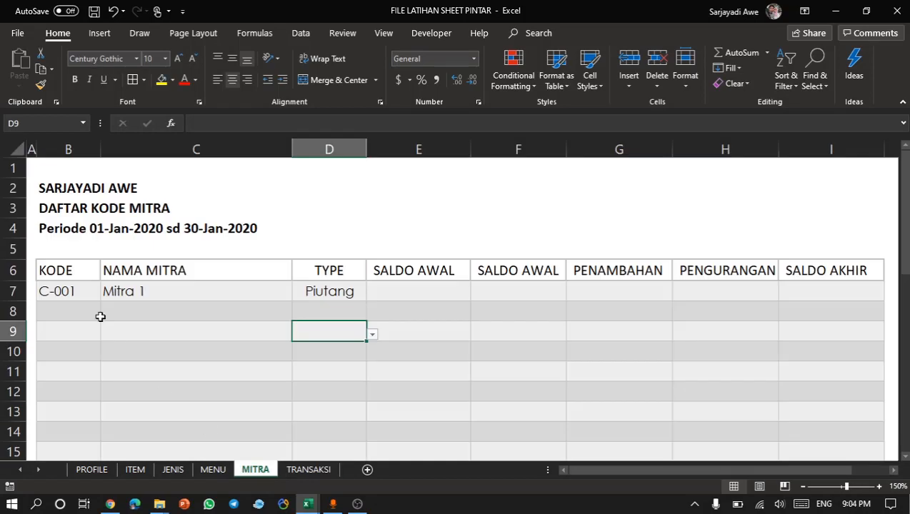
click(157, 296)
key(ctrl+c)
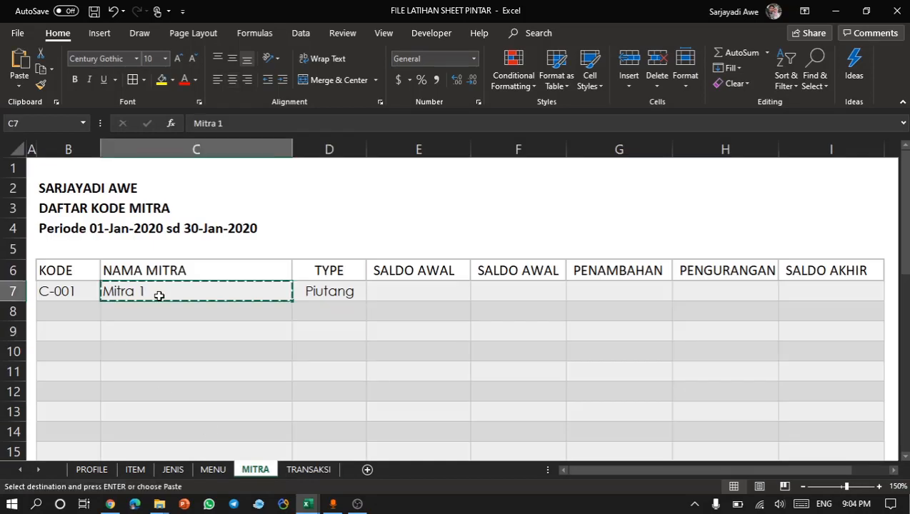
Paste the copied cell into the range B7:L33 on the TRANSAKSI sheet.
click(308, 469)
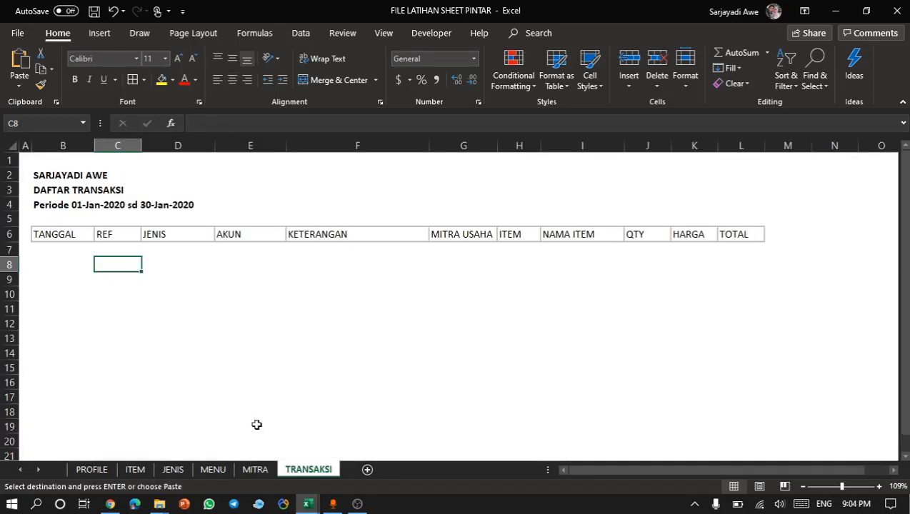
click(50, 245)
key(shift+Right)
key(shift+Right)
key(shift+Right)
key(shift+Right)
key(shift+Right)
key(shift+Right)
key(shift+Right)
key(shift+Right)
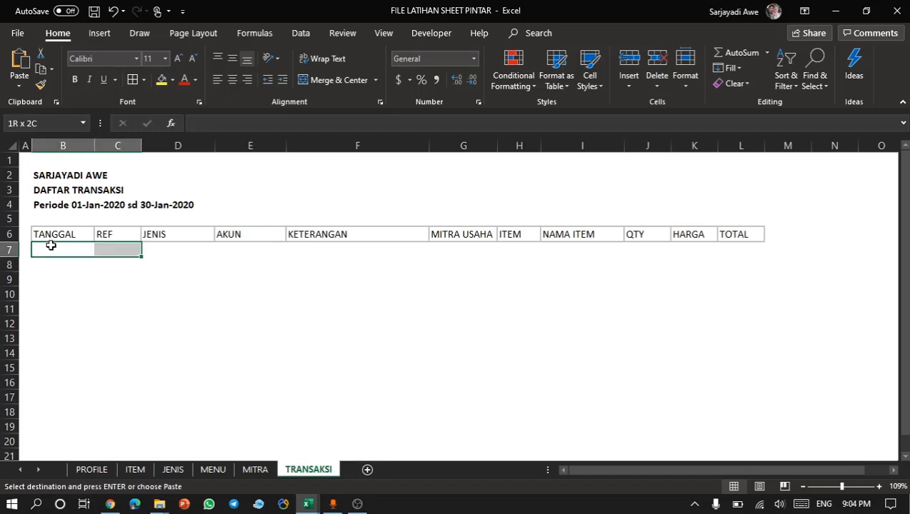
key(shift+Right)
key(shift+Right)
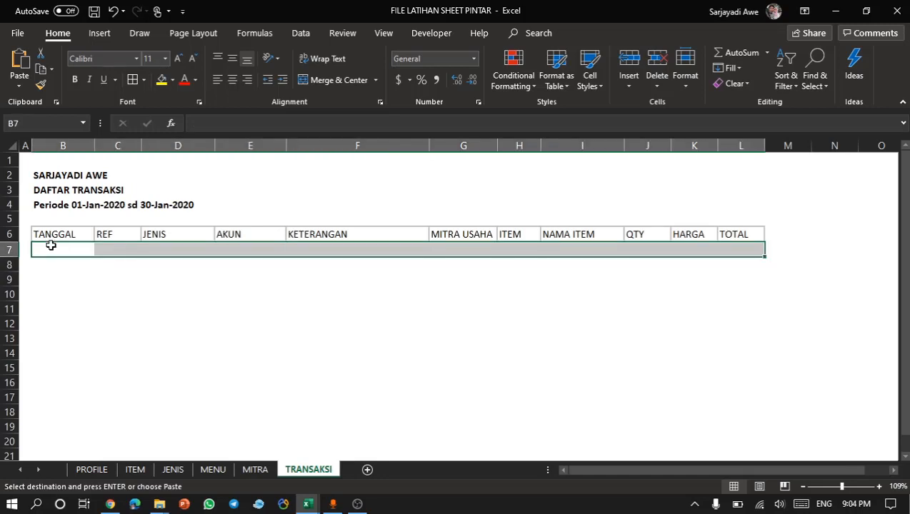
key(shift+Down)
key(shift+Down)
key(shift+Down)
key(shift+Down)
key(shift+Down)
key(shift+Down)
key(shift+Down)
key(shift+Down)
key(shift+Down)
key(shift+Down)
key(shift+Down)
key(shift+Down)
key(shift+Down)
key(shift+Down)
key(shift+Down)
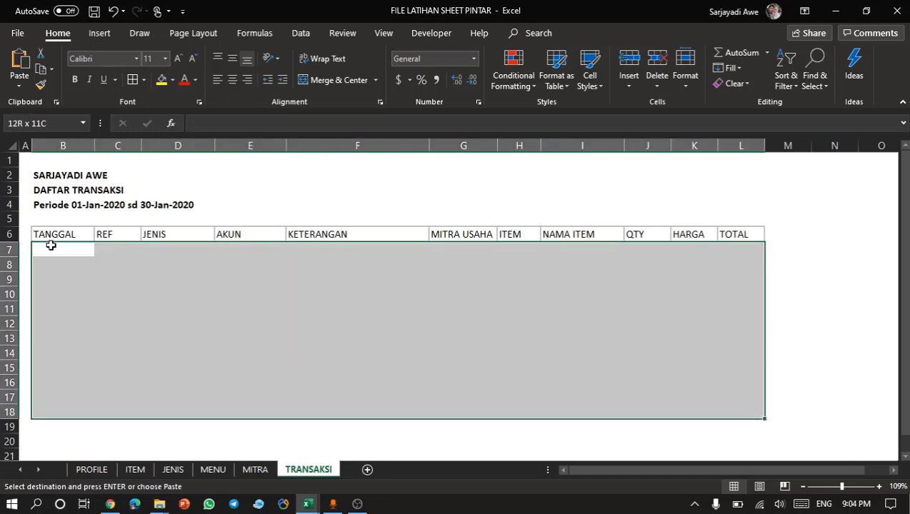
key(shift+Down)
key(shift+Down)
key(shift+Down)
key(shift+Down)
key(shift+Down)
key(shift+Down)
key(shift+Down)
key(shift+Down)
key(shift+Down)
key(shift+Down)
key(shift+Down)
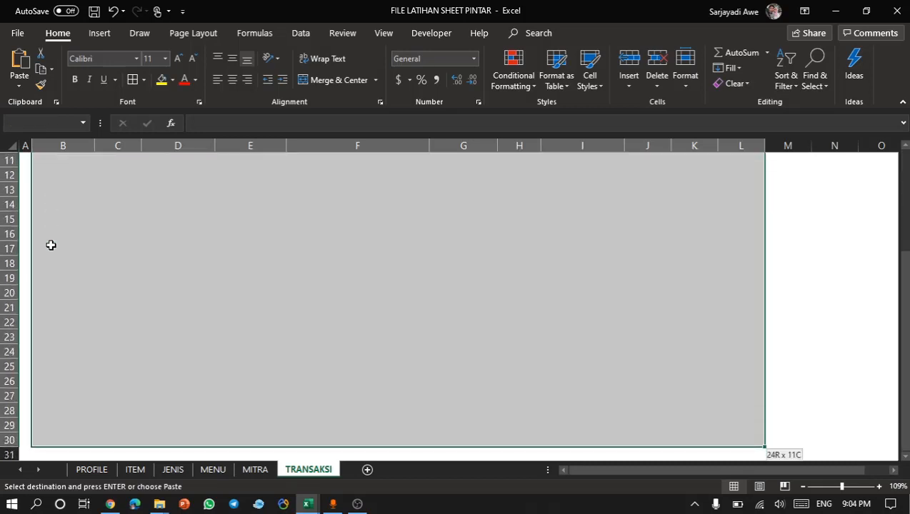
scroll(50, 245, down, 1)
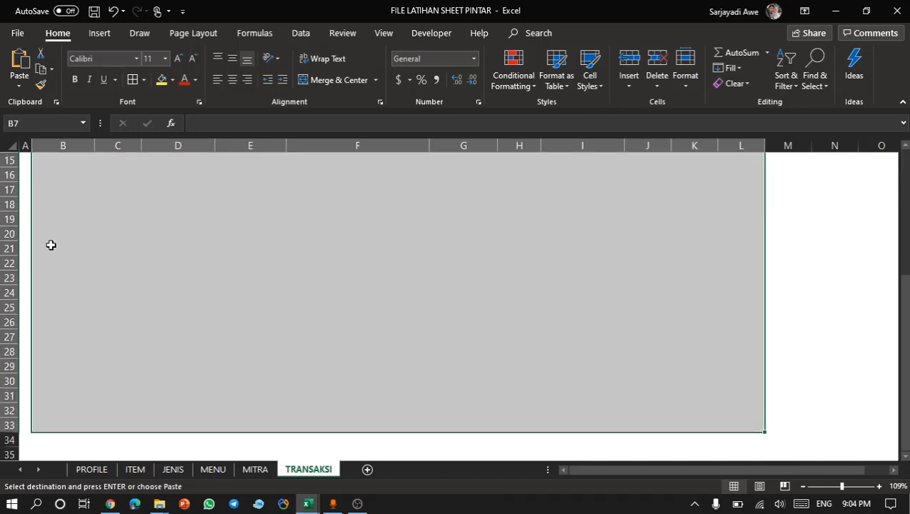
scroll(51, 245, up, 5)
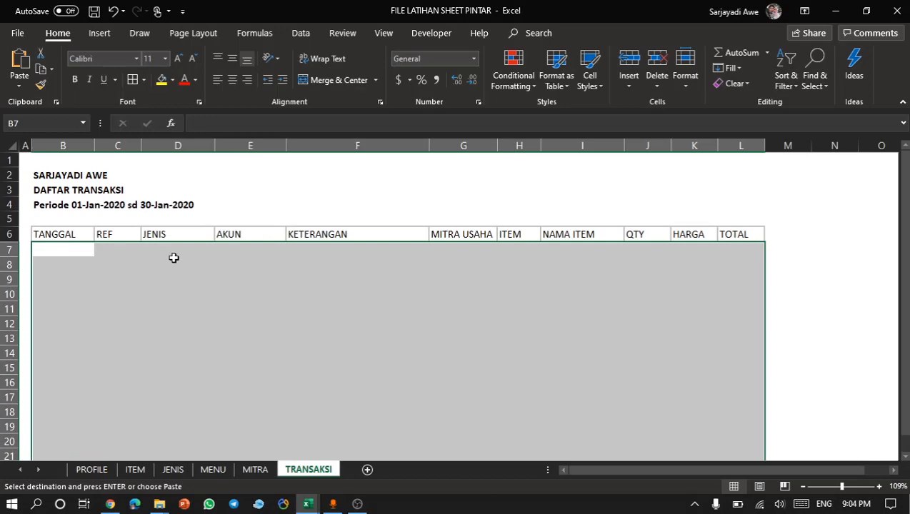
key(ctrl+v)
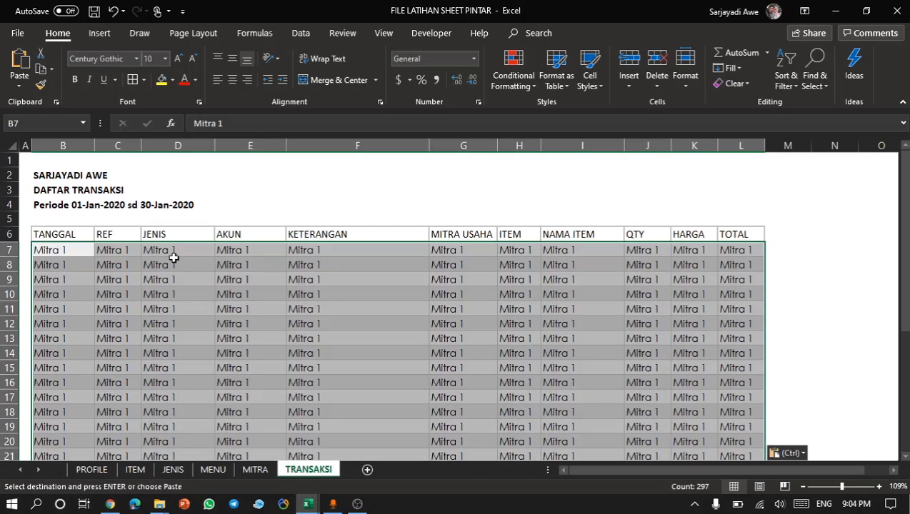
Clear the pasted text from B7:L33, leaving only the banded row formatting.
key(Delete)
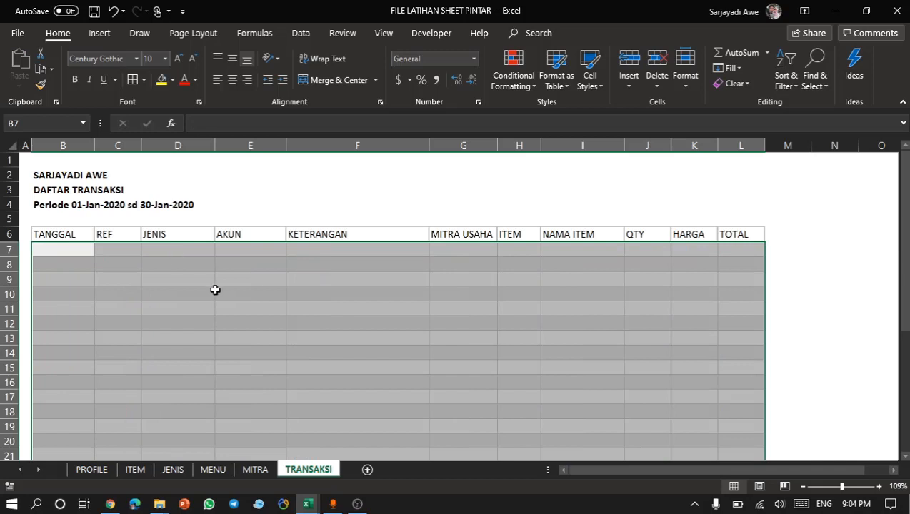
click(196, 321)
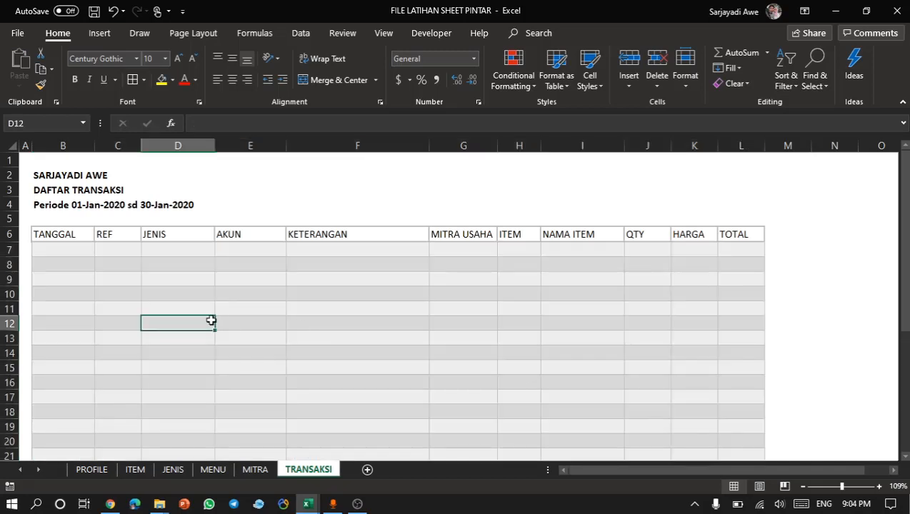
scroll(94, 299, down, 8)
scroll(93, 299, up, 7)
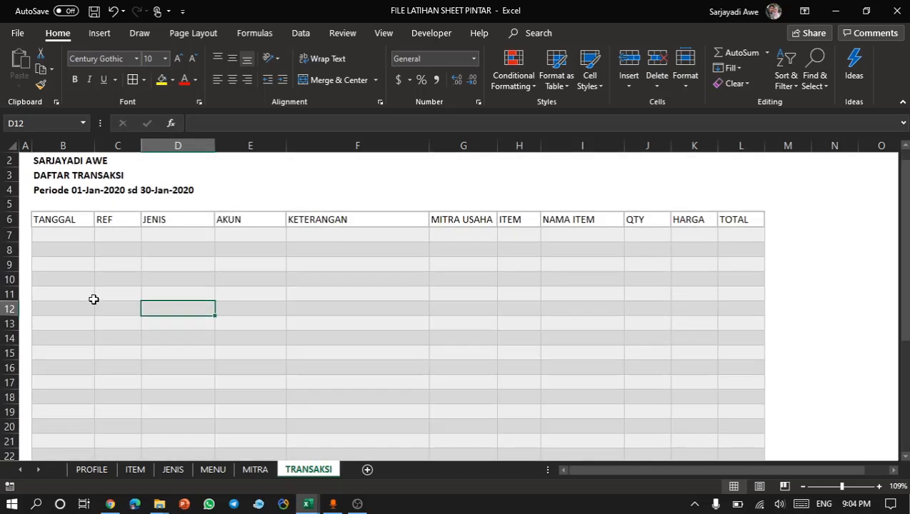
Select the first JENIS cell, D7, and examine the matching JENIS drop-down in D9 of the KONTROL STOK workbook.
click(144, 282)
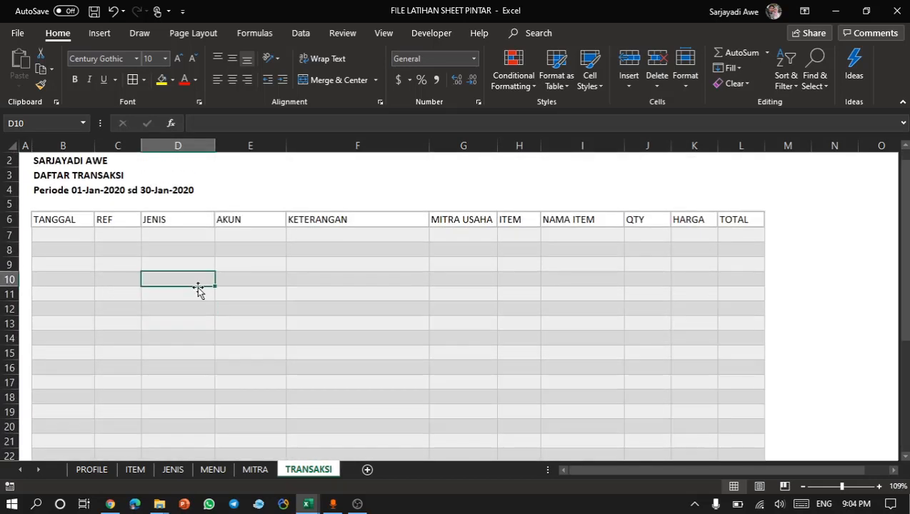
click(68, 251)
click(76, 232)
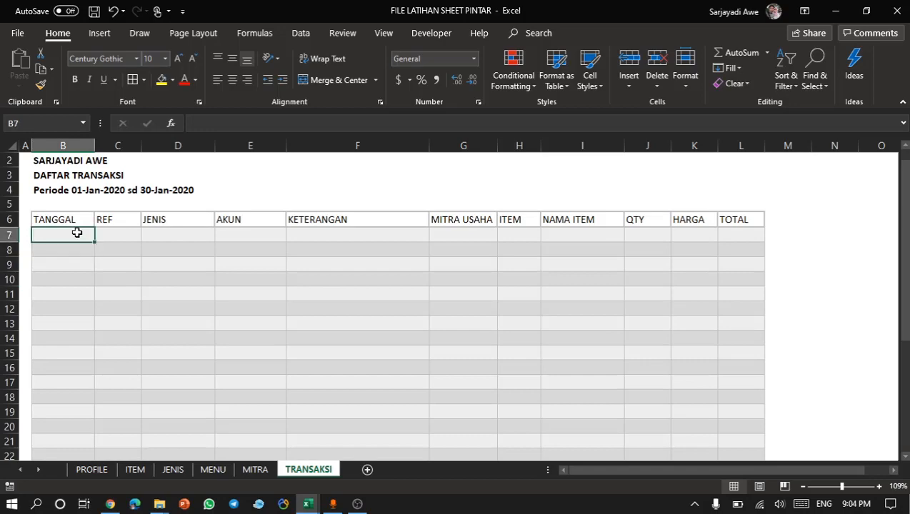
click(125, 230)
click(185, 233)
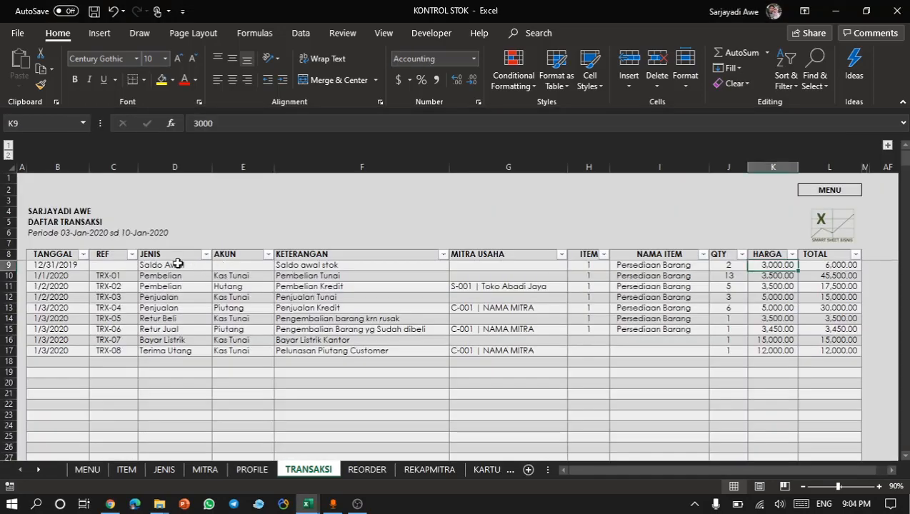
click(176, 264)
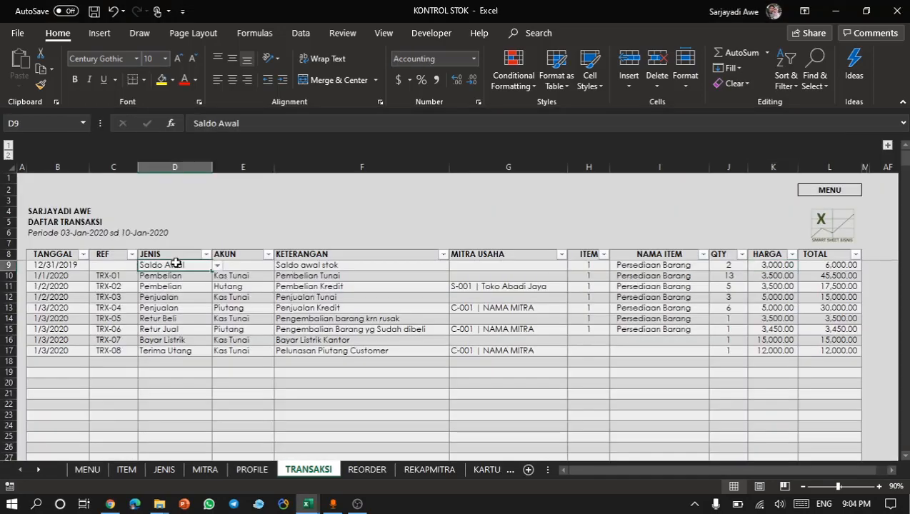
click(216, 266)
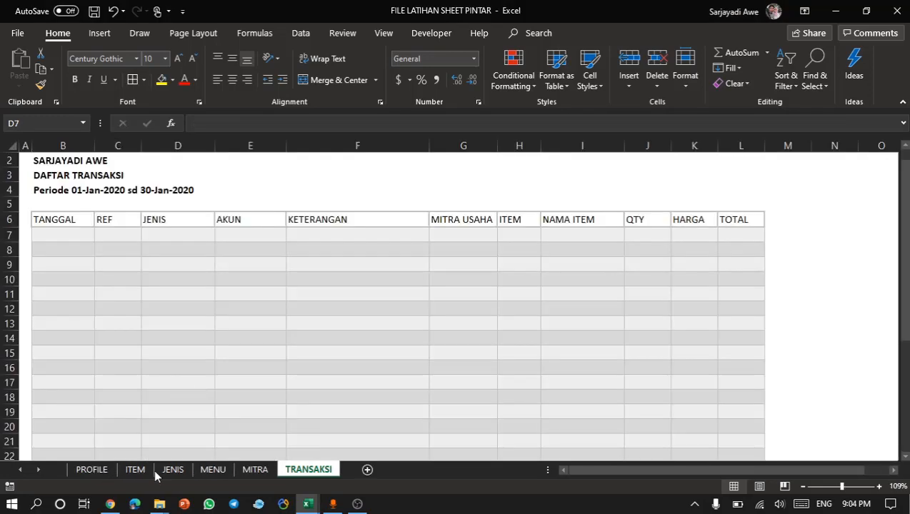
On the practice workbook's JENIS sheet, examine which cells the named ranges list_jenis and list_type cover.
click(172, 472)
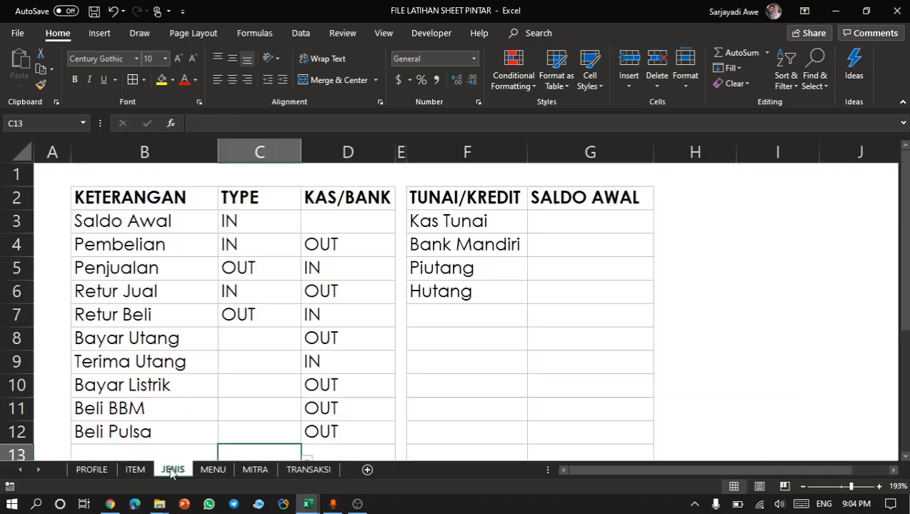
click(164, 225)
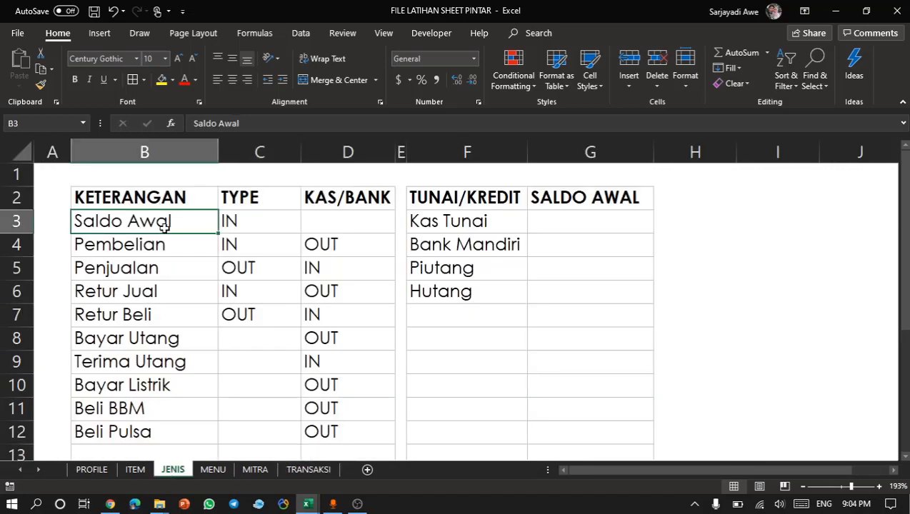
mouse_move(164, 226)
mouse_down()
mouse_move(193, 224)
mouse_move(171, 282)
mouse_move(162, 224)
mouse_up()
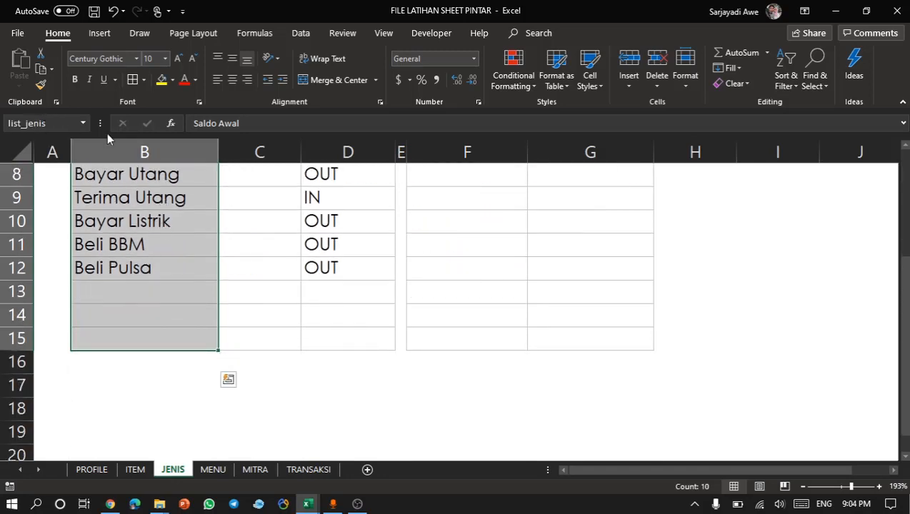
scroll(328, 188, up, 1)
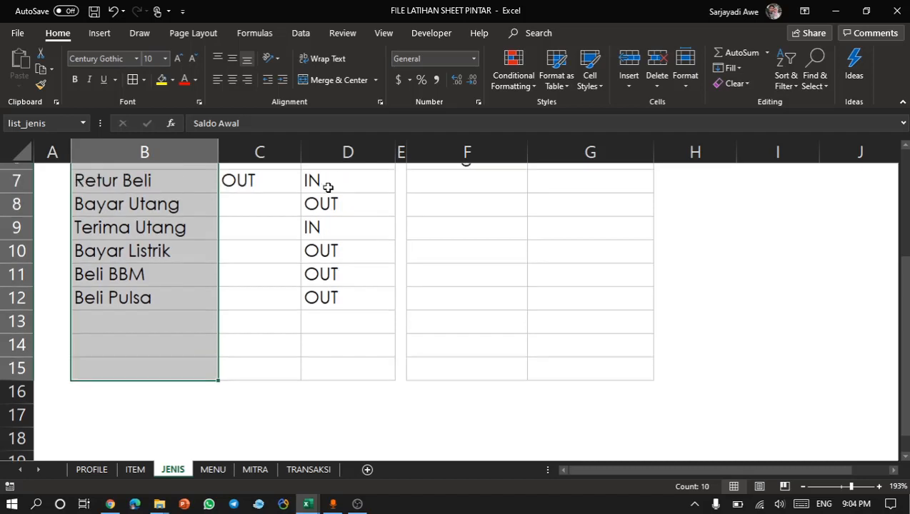
click(83, 123)
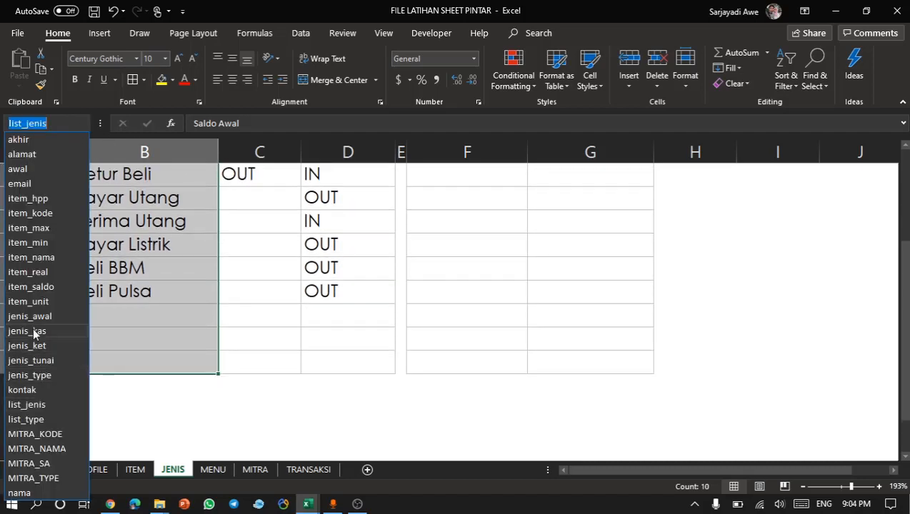
click(48, 427)
scroll(433, 272, down, 2)
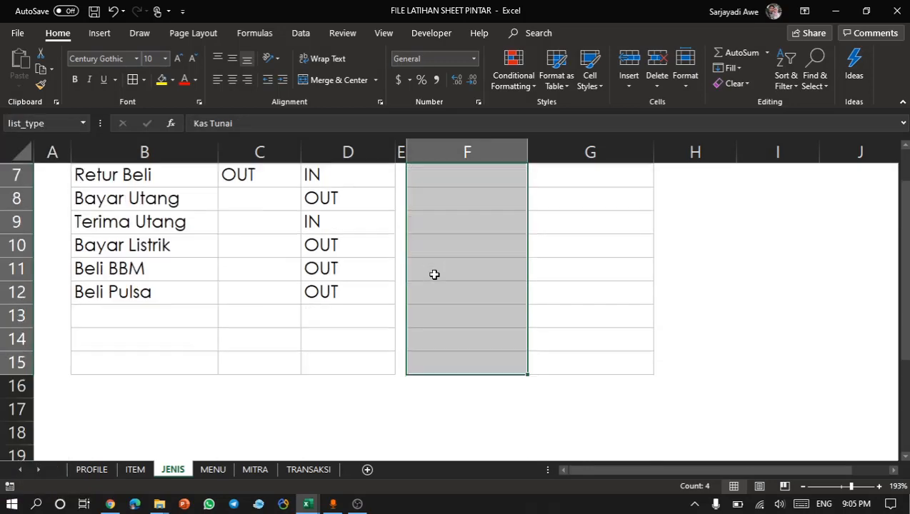
scroll(434, 275, up, 2)
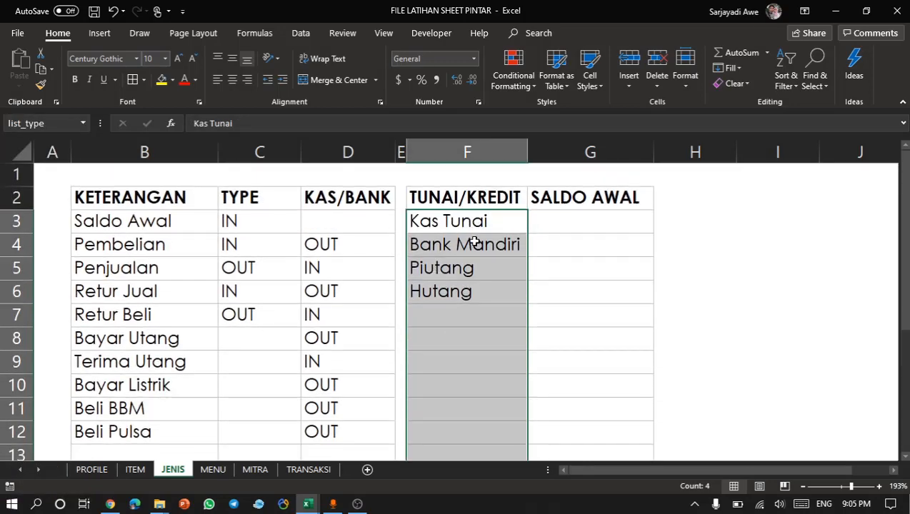
click(365, 300)
Add List data validation to cell D7 of the TRANSAKSI sheet with the source =LIST_JENIS.
click(309, 471)
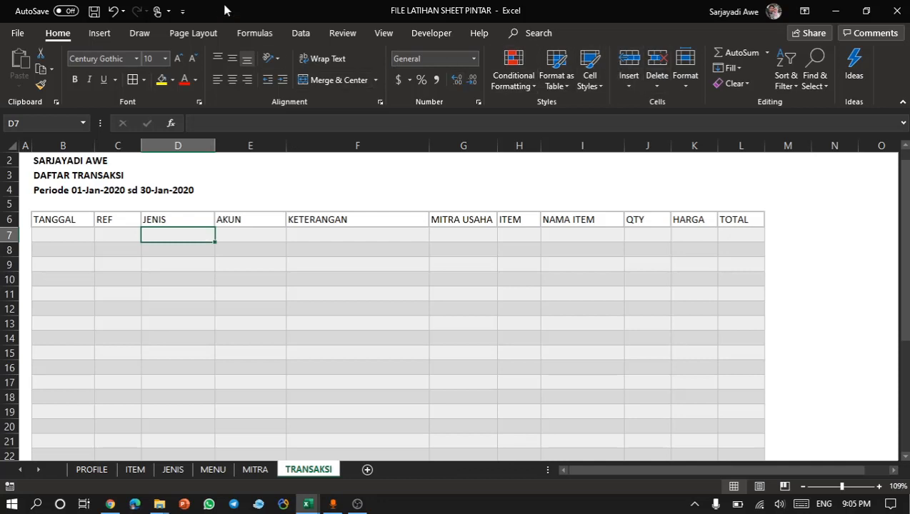
click(301, 33)
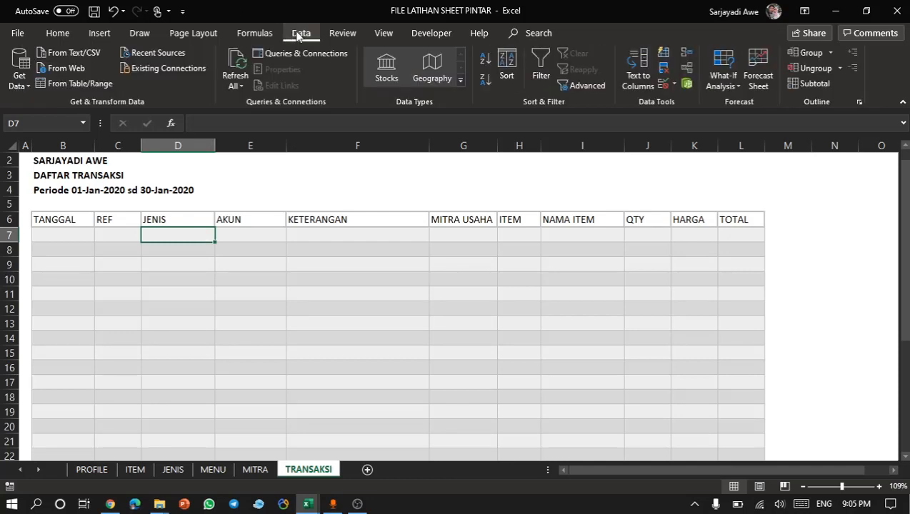
click(661, 82)
click(478, 283)
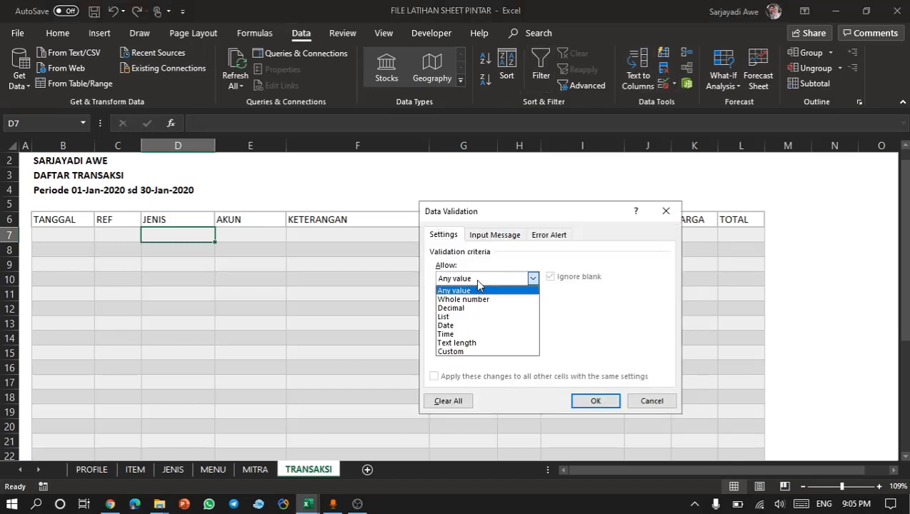
click(453, 320)
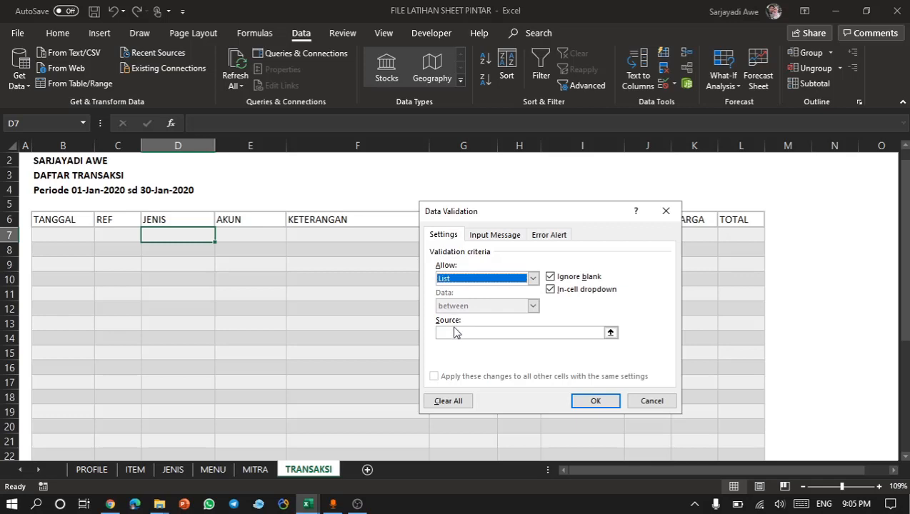
click(456, 333)
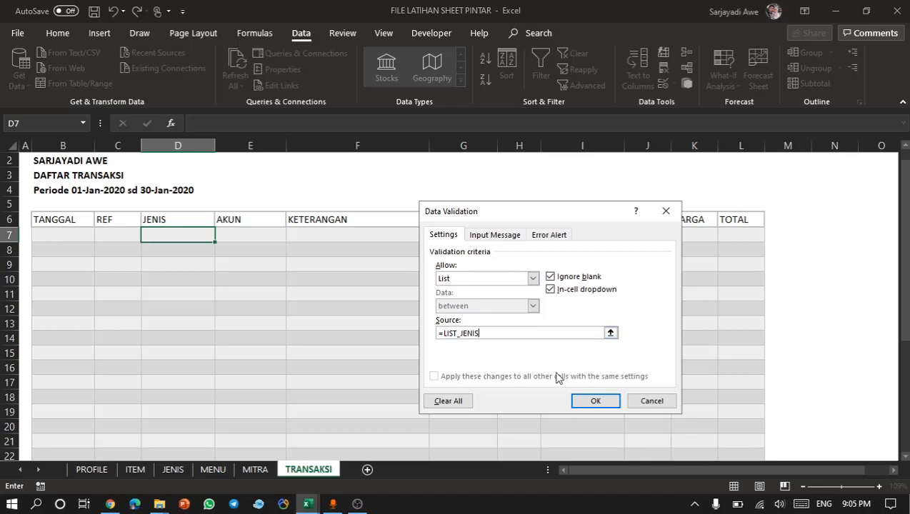
click(590, 401)
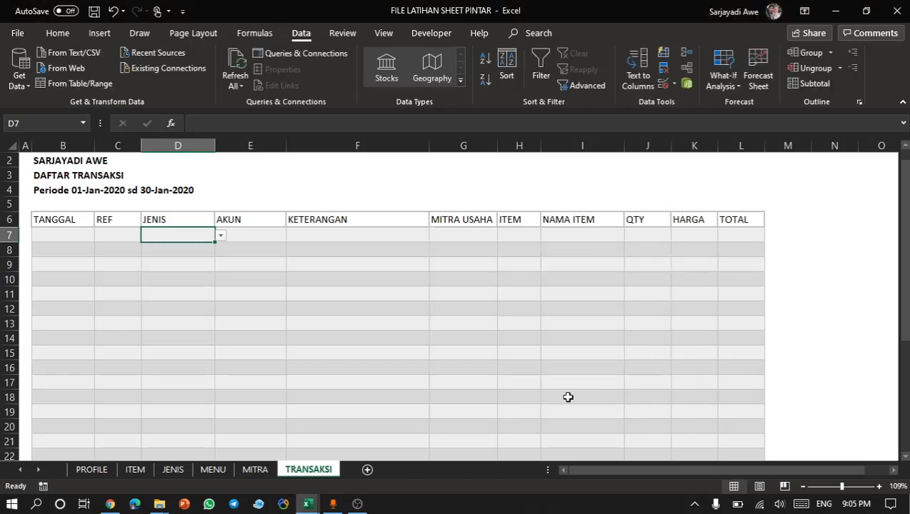
Check the choices offered by the drop-down in D7 and look through the workbook's defined names.
click(220, 237)
drag(216, 287, 220, 235)
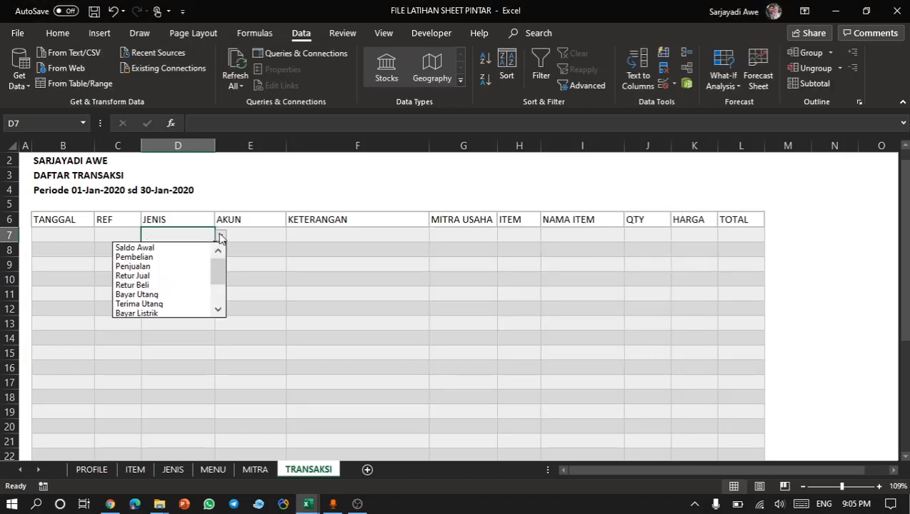
click(67, 247)
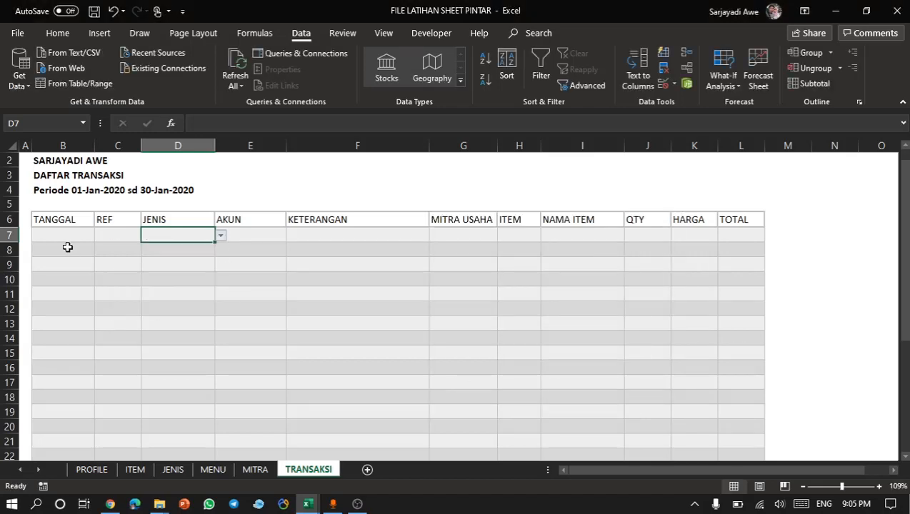
click(86, 126)
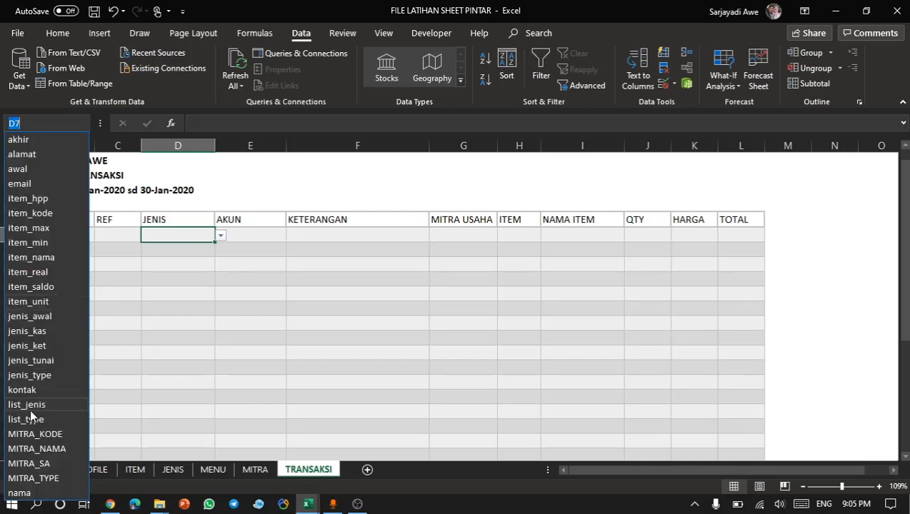
click(252, 260)
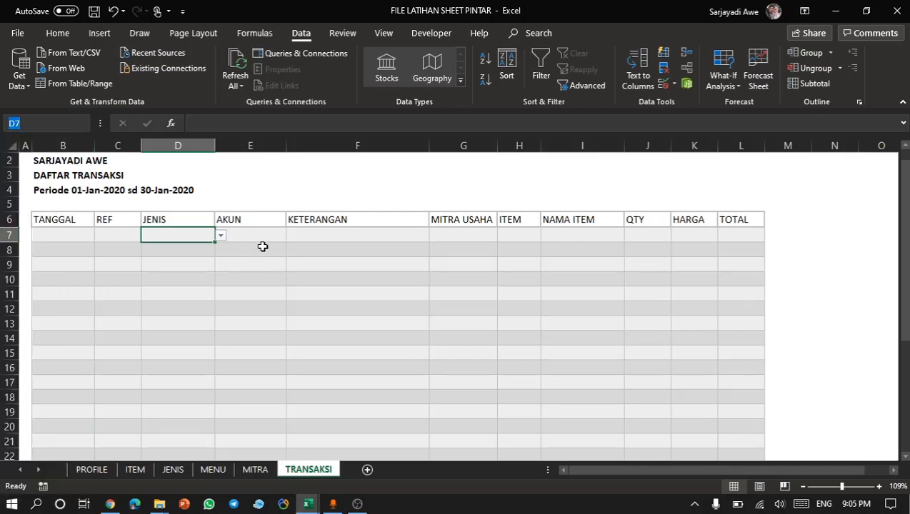
Add List data validation to the first AKUN cell, E7, with the source =LIST_TYPE and check the choices in its drop-down.
click(277, 236)
click(277, 236)
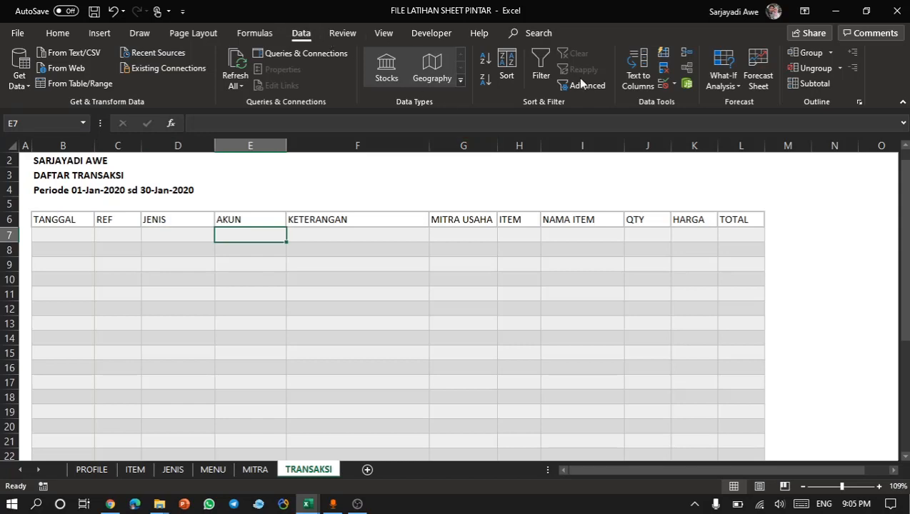
click(662, 85)
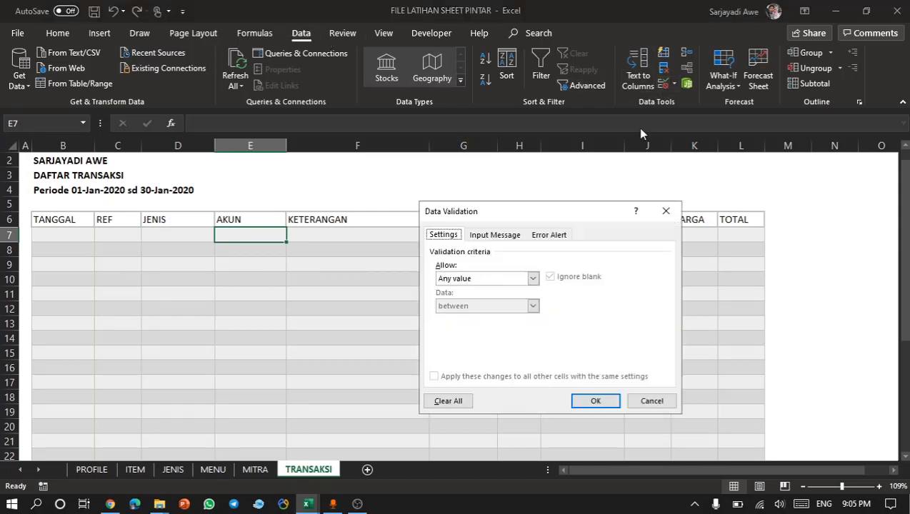
click(527, 279)
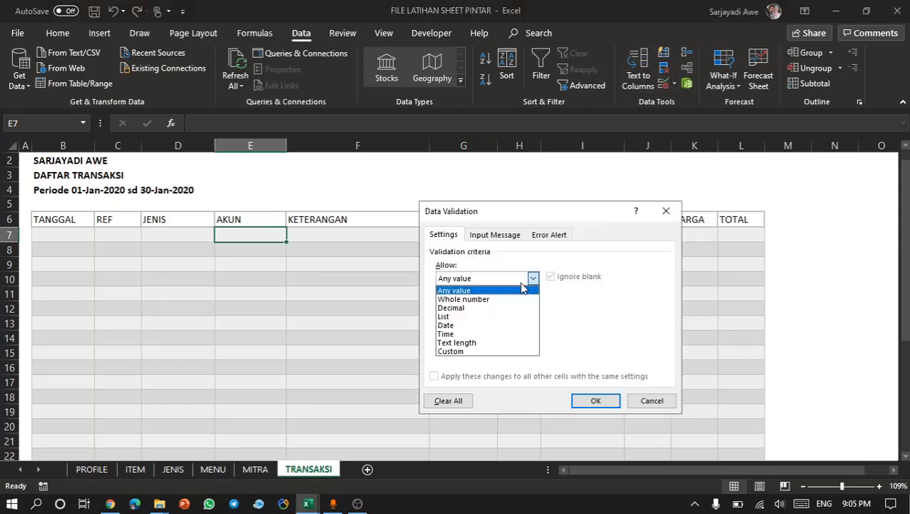
click(461, 323)
click(483, 335)
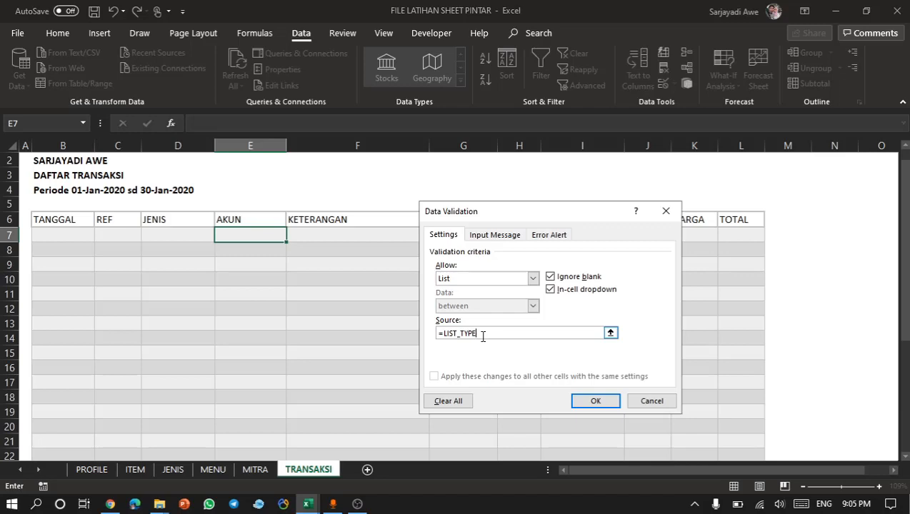
click(595, 401)
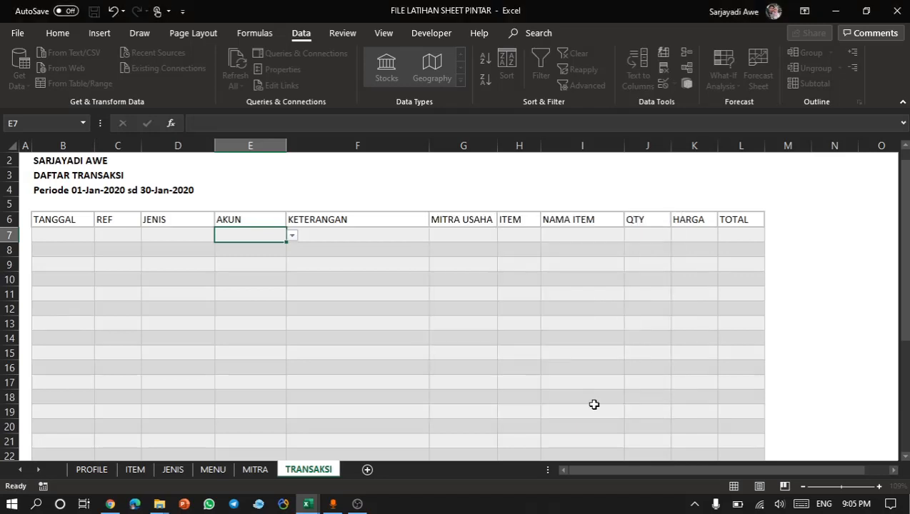
click(292, 236)
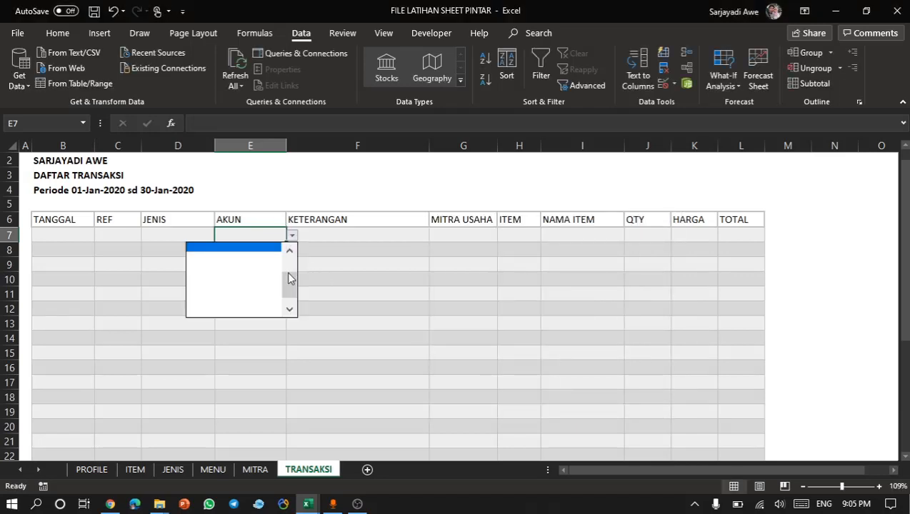
click(171, 254)
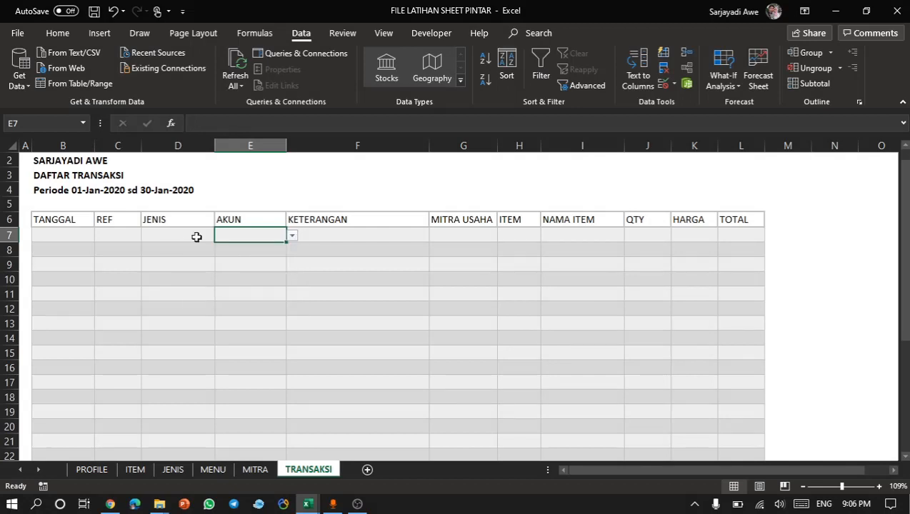
Copy the JENIS and AKUN validation cells D7:E7 into all remaining rows of the table.
click(196, 237)
key(shift+Right)
key(ctrl+c)
key(Down)
key(shift+Down)
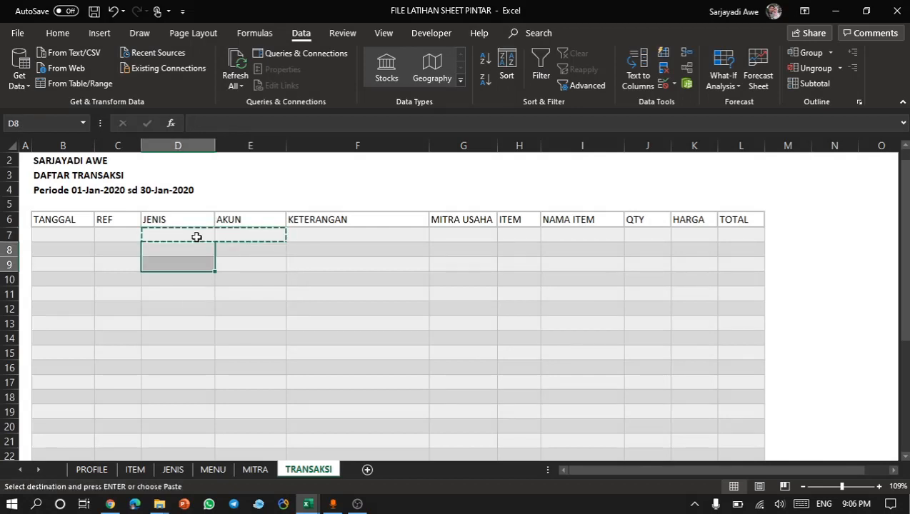
key(shift+Down)
key(shift+Down)
key(shift+Down)
key(shift+Down)
key(shift+Down)
key(shift+Down)
key(shift+Down)
key(shift+Down)
key(shift+Down)
key(shift+Down)
key(shift+Down)
key(shift+Down)
key(shift+Down)
key(shift+Down)
key(shift+Down)
key(shift+Down)
key(shift+Down)
key(shift+Down)
key(shift+Down)
key(shift+Down)
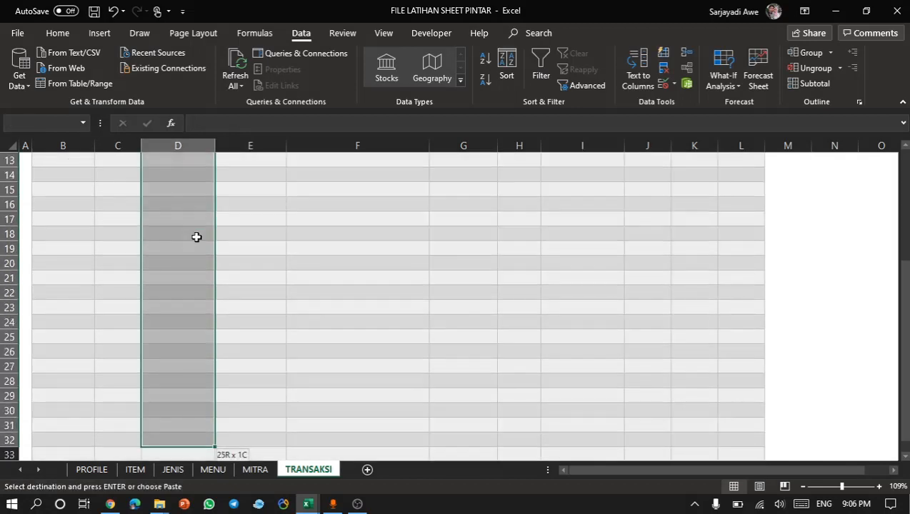
key(shift+Up)
key(shift+Up)
key(ctrl+v)
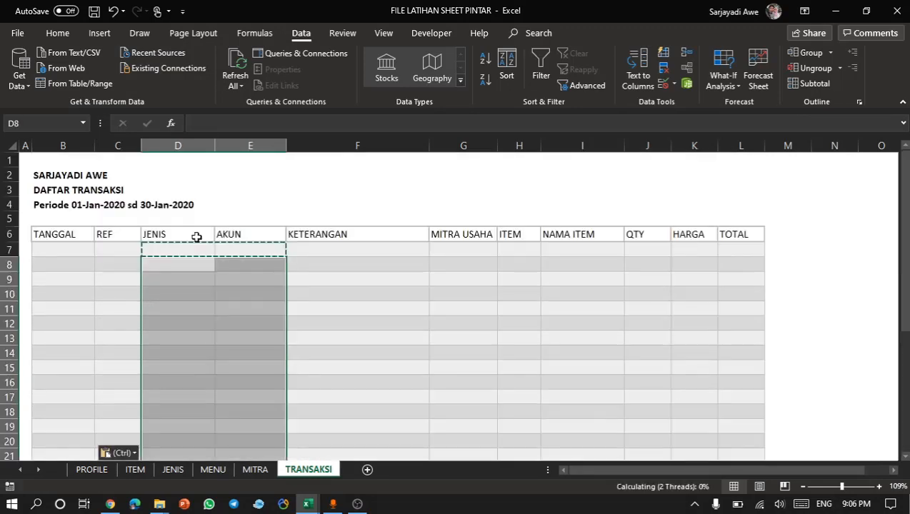
click(305, 265)
key(Escape)
Select the first ITEM cell, H7, and check on the ITEM sheet which defined names exist for the KODE data.
click(404, 248)
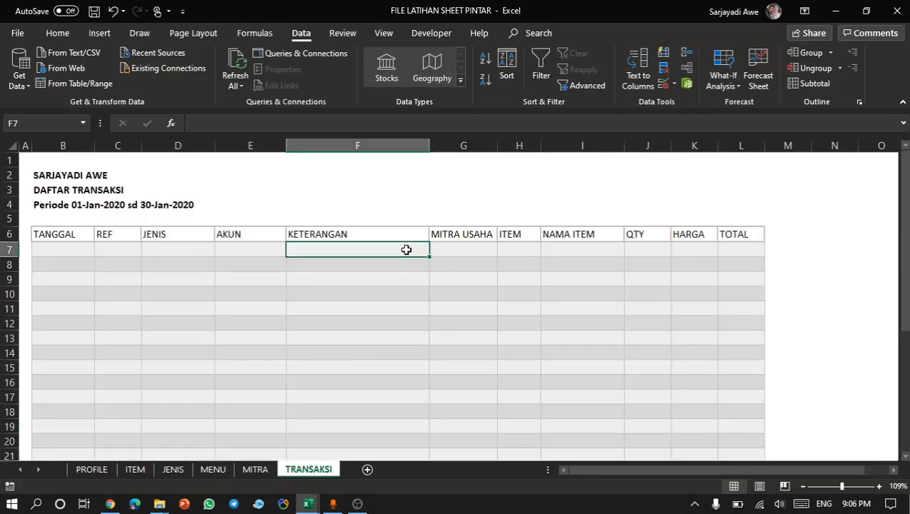
click(514, 250)
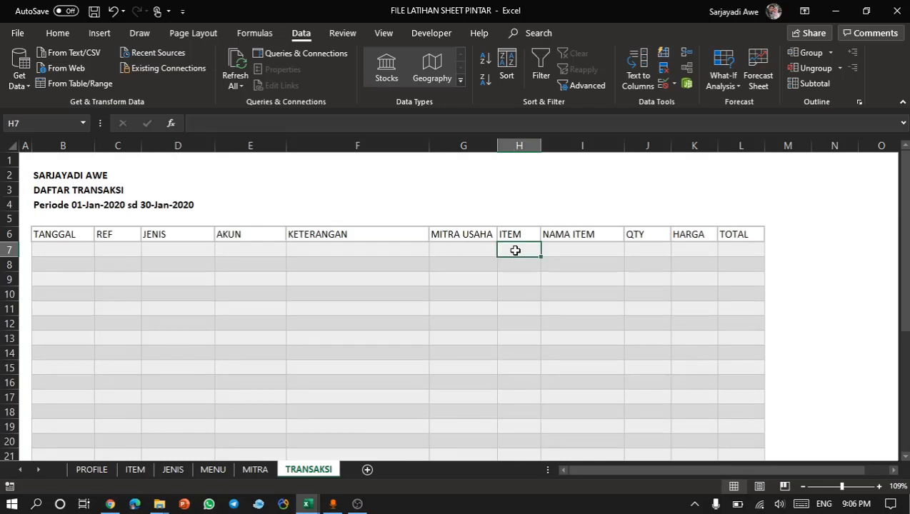
click(472, 250)
click(507, 246)
click(132, 474)
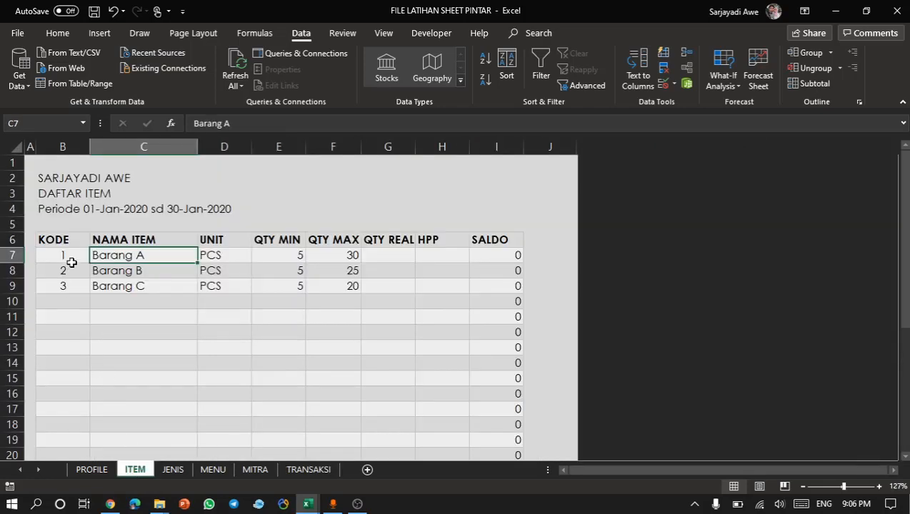
click(71, 263)
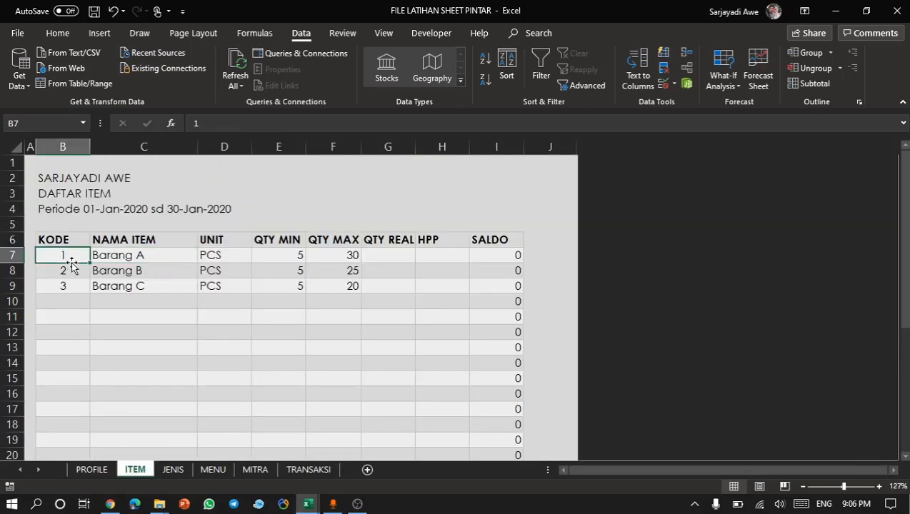
click(83, 124)
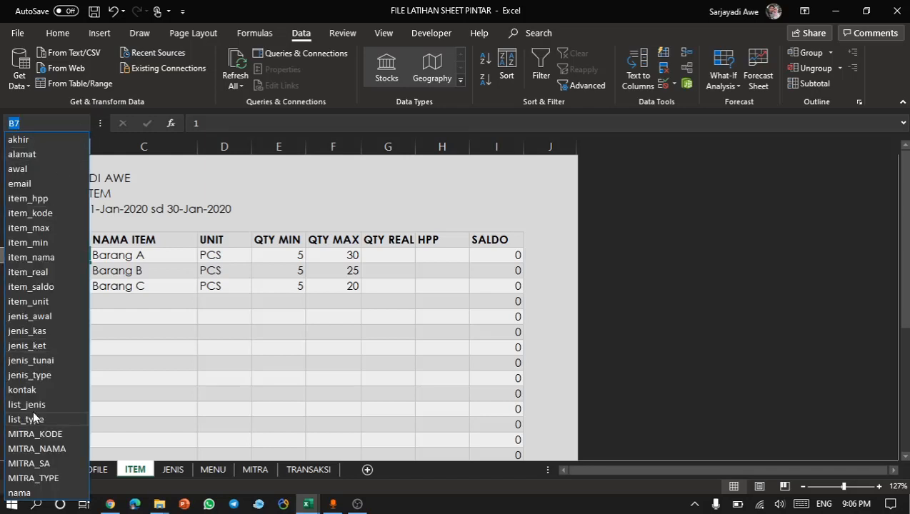
click(164, 368)
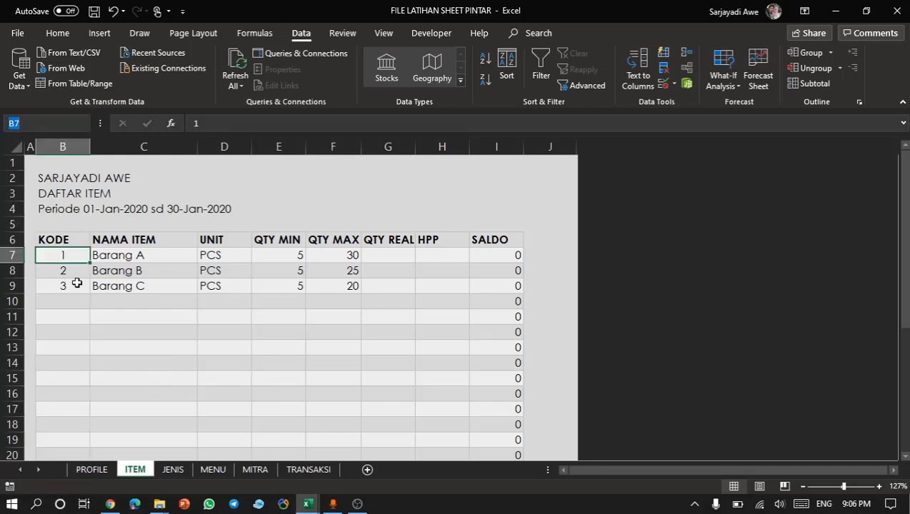
Name the KODE cells B7:B30 on the ITEM sheet LIST_ITEM and check the name assigned to the whole of column B.
click(67, 249)
key(shift+Down)
key(shift+Down)
key(shift+Down)
key(shift+Down)
key(shift+Down)
key(shift+Down)
key(shift+Down)
key(shift+Down)
key(shift+Down)
key(shift+Down)
key(shift+Down)
key(shift+Down)
key(shift+Down)
key(shift+Down)
key(shift+Down)
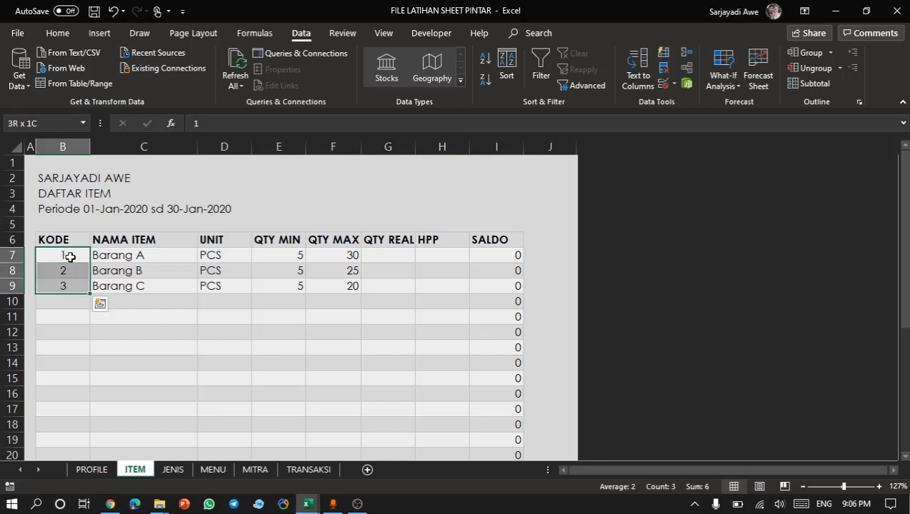
key(shift+Down)
key(shift+Down)
key(shift+Down)
key(shift+Down)
key(shift+Down)
key(shift+Down)
key(shift+Down)
key(shift+Down)
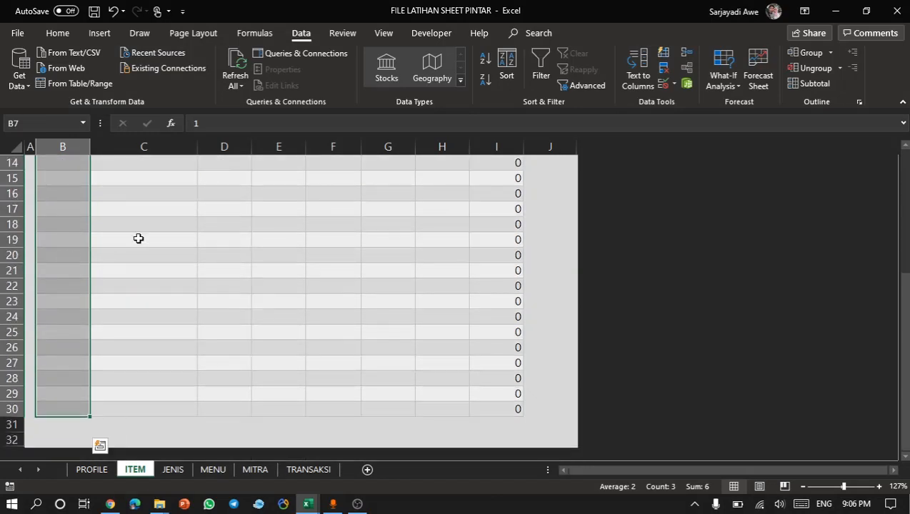
scroll(139, 238, up, 5)
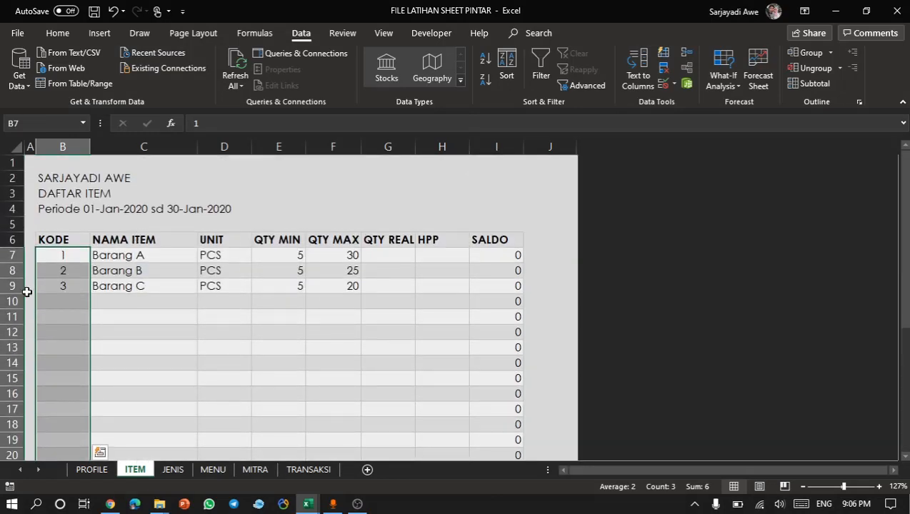
scroll(65, 300, down, 5)
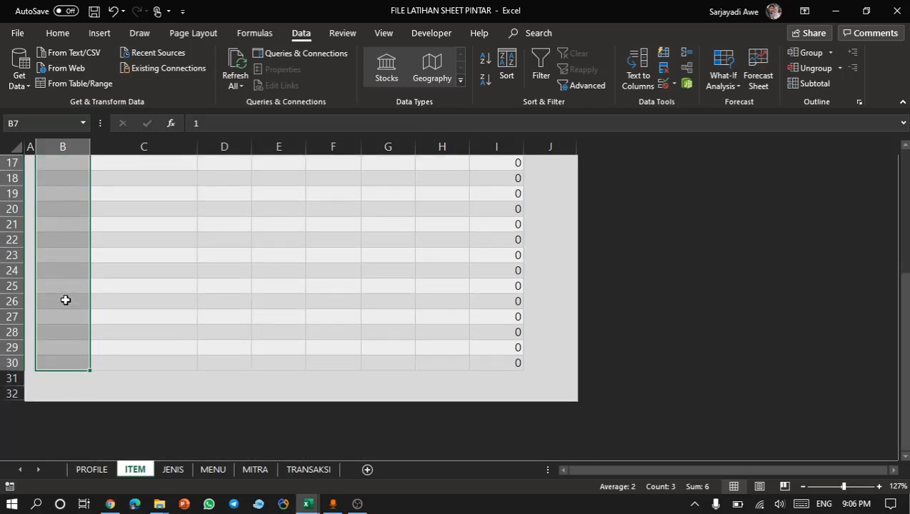
scroll(65, 299, up, 4)
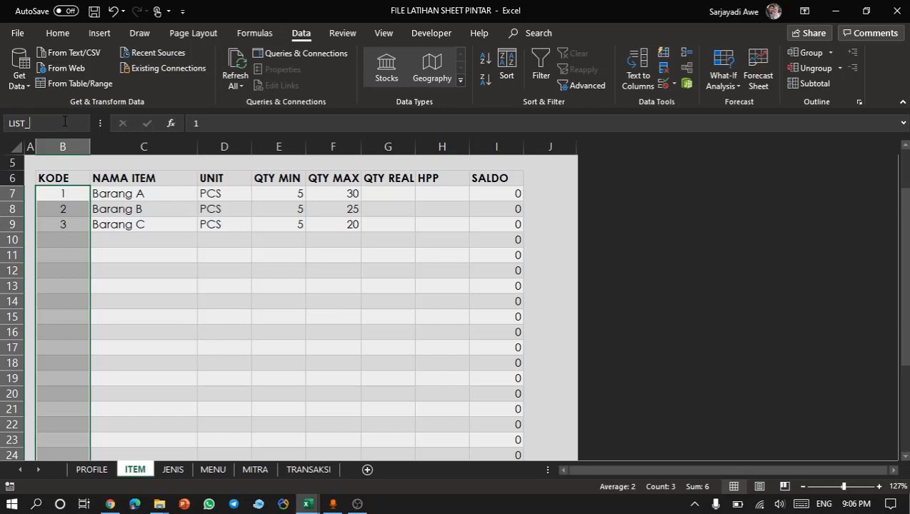
key(Return)
click(150, 257)
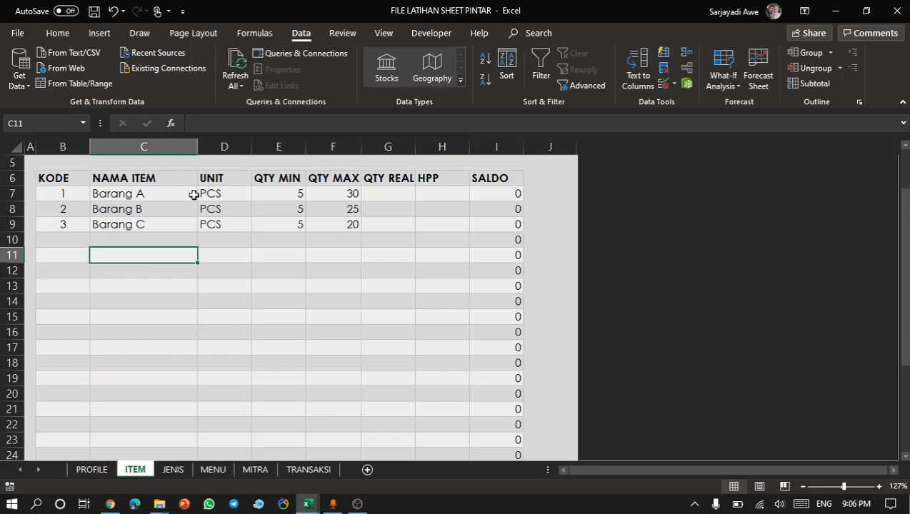
click(142, 147)
click(80, 148)
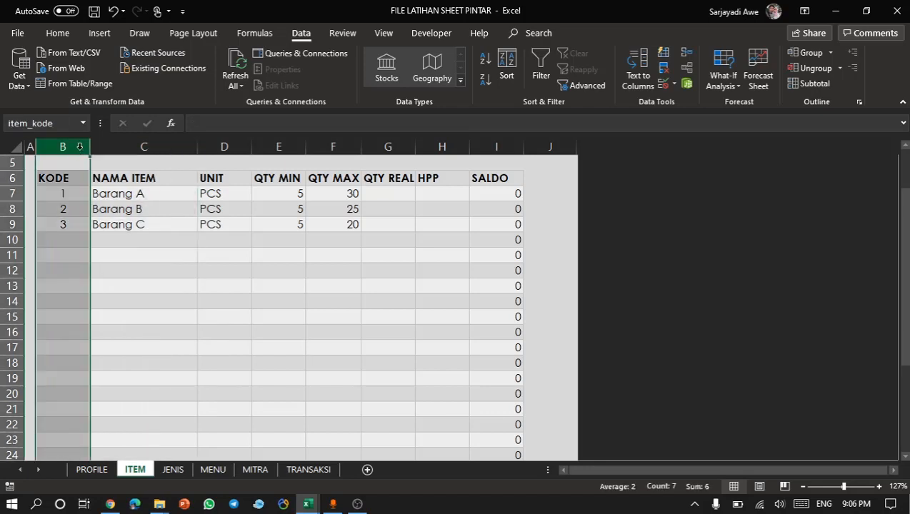
Add List data validation to cell H7 of the TRANSAKSI sheet with the source =LIST_ITEM and check its drop-down choices.
click(308, 470)
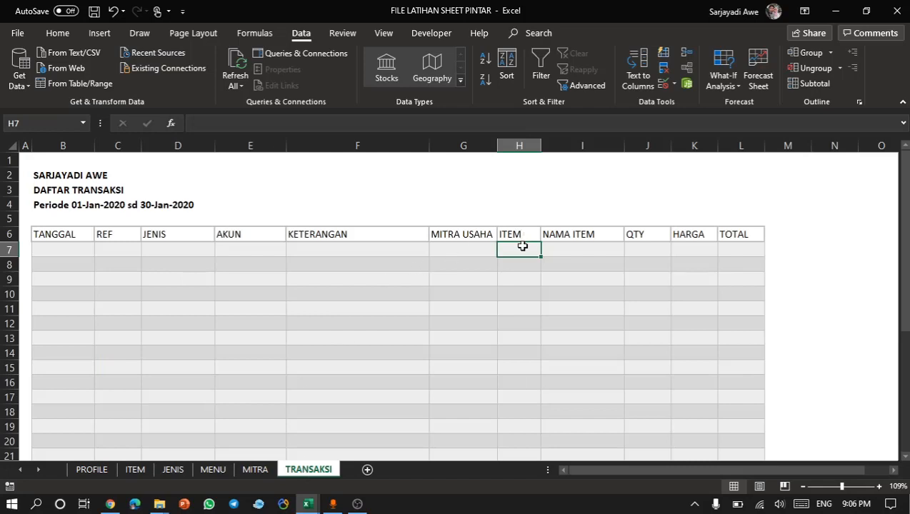
click(663, 84)
click(500, 284)
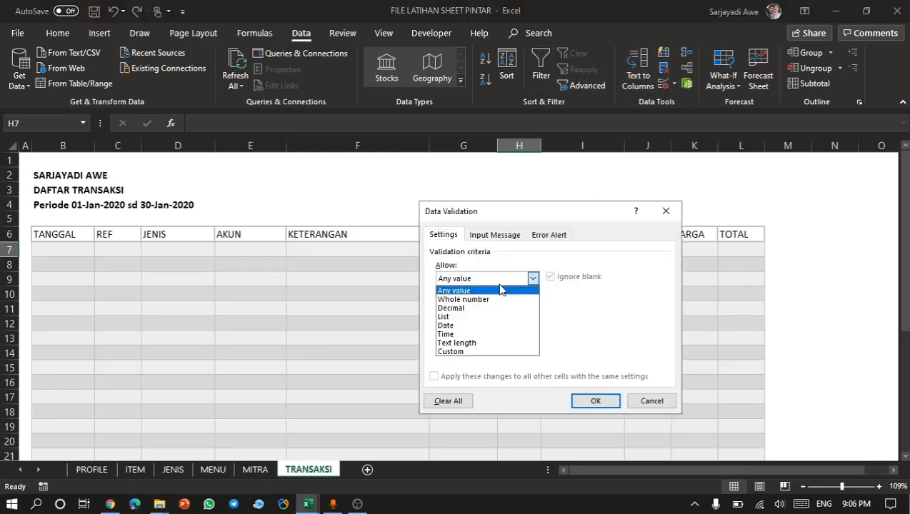
click(466, 317)
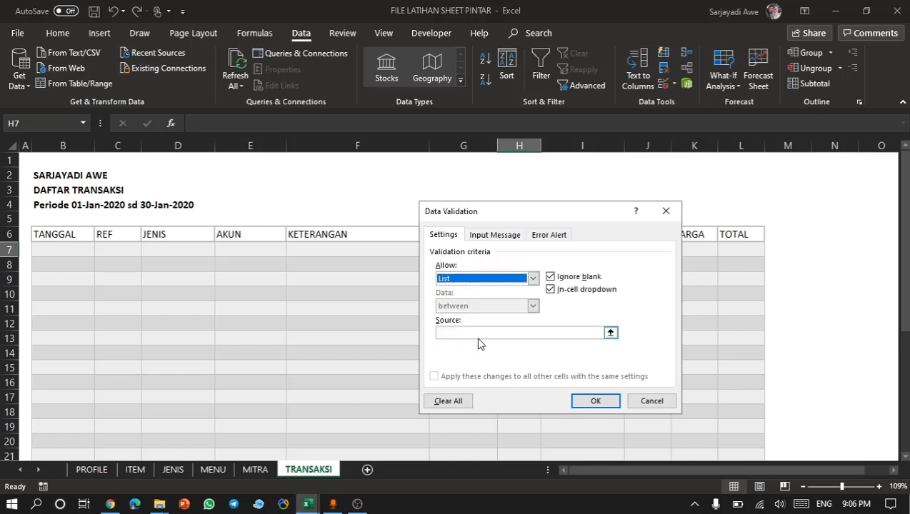
click(479, 338)
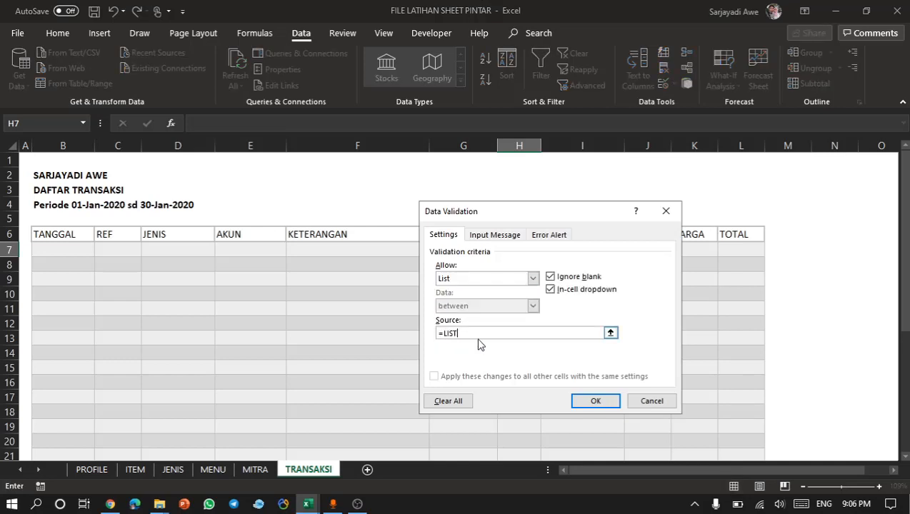
text(=LIST_ITEM)
key(Return)
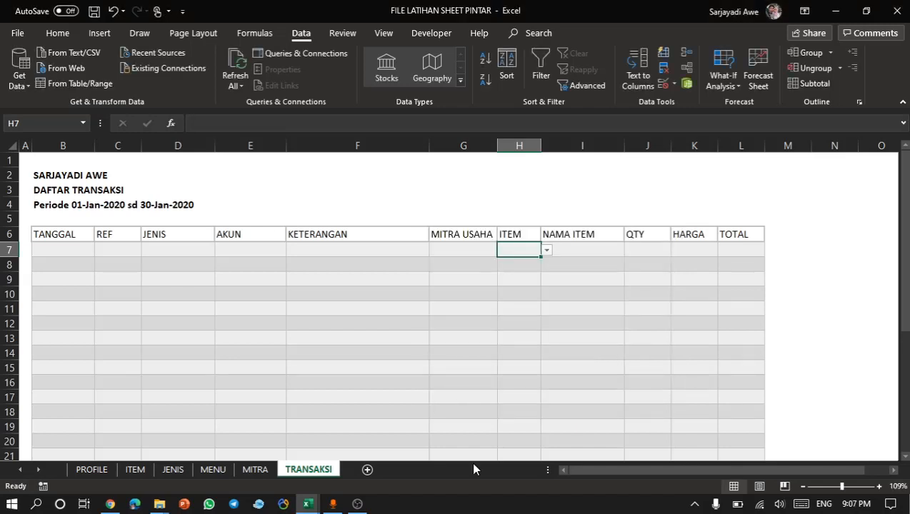
click(546, 251)
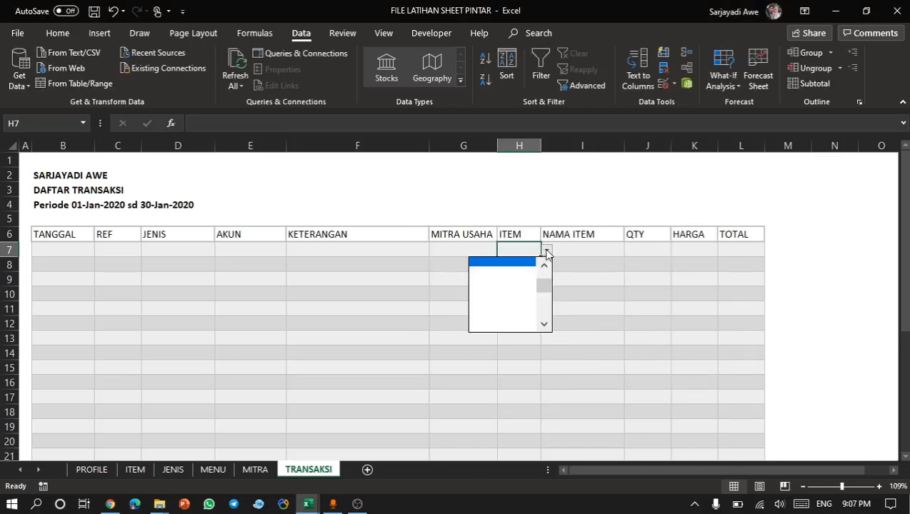
drag(543, 283, 546, 254)
click(586, 269)
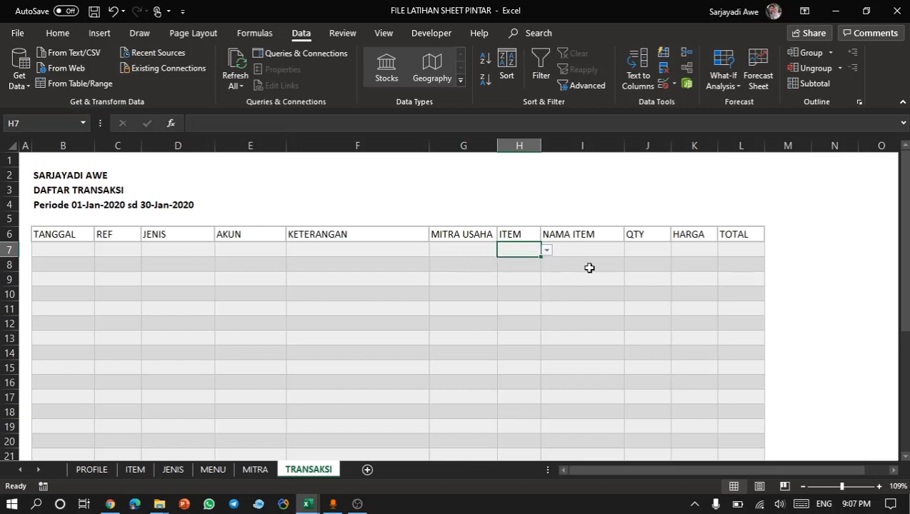
Copy the ITEM validation cell H7 down the ITEM column to the table's last row, 33.
key(ctrl+c)
key(Down)
key(shift+Down)
key(shift+Down)
key(shift+Down)
key(shift+Down)
key(shift+Down)
key(shift+Down)
key(shift+Down)
key(shift+Down)
key(shift+Down)
key(shift+Down)
key(shift+Down)
key(shift+Down)
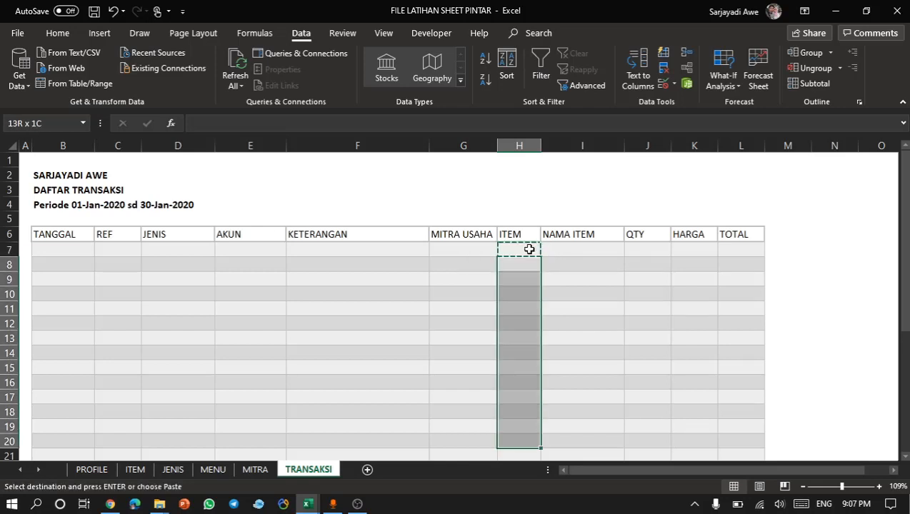
key(shift+Down)
key(shift+Down)
key(shift+Down)
key(shift+Down)
key(shift+Down)
key(shift+Down)
key(shift+Down)
key(shift+Down)
key(shift+Down)
key(shift+Down)
key(shift+Down)
key(shift+Down)
key(shift+Down)
key(shift+Down)
key(shift+Down)
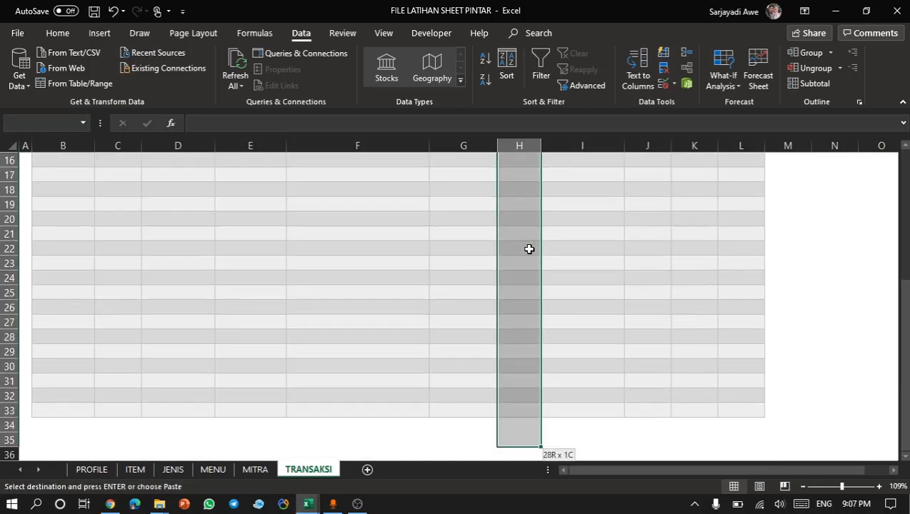
key(shift+Up)
key(shift+Up)
scroll(529, 248, up, 5)
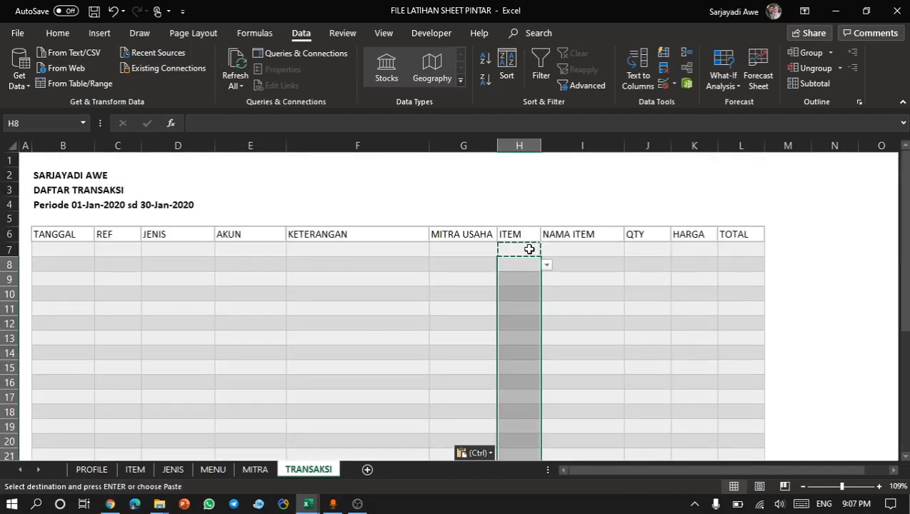
click(524, 309)
Enter the bold label TOTAL in cell B33, the last row of the TRANSAKSI table.
scroll(525, 308, down, 15)
scroll(523, 311, up, 8)
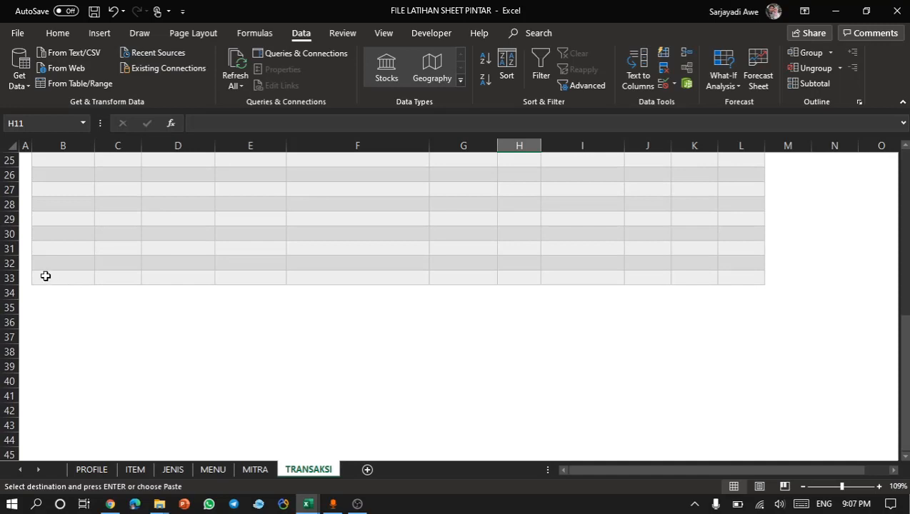
click(45, 275)
key(Down)
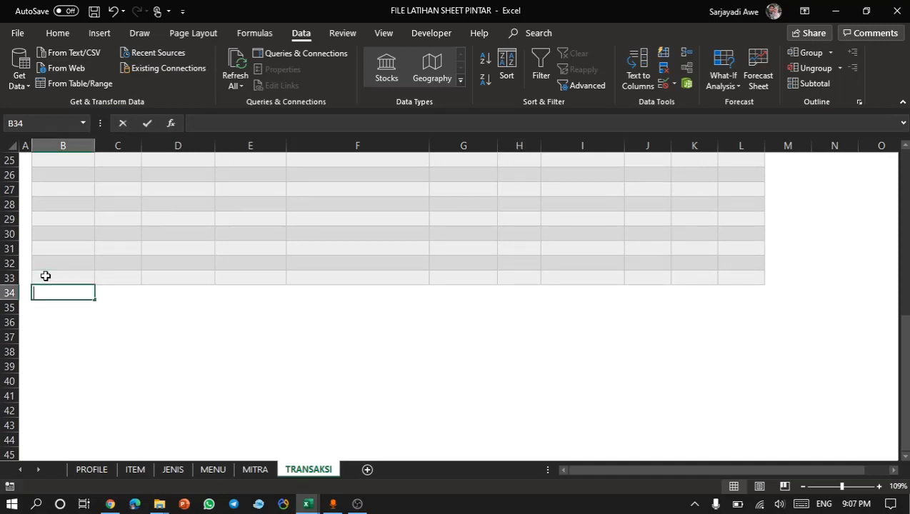
text(TIO)
text(TO)
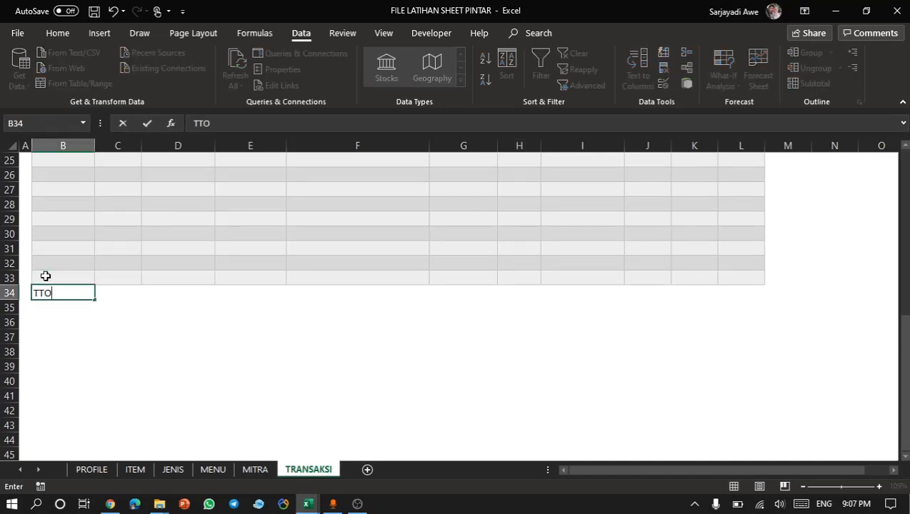
key(BackSpace)
key(BackSpace)
click(45, 276)
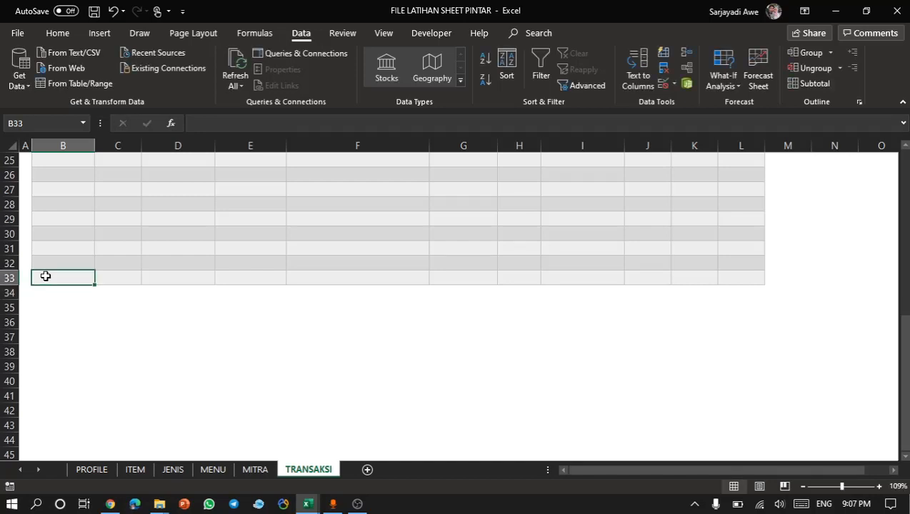
text(TOTAL)
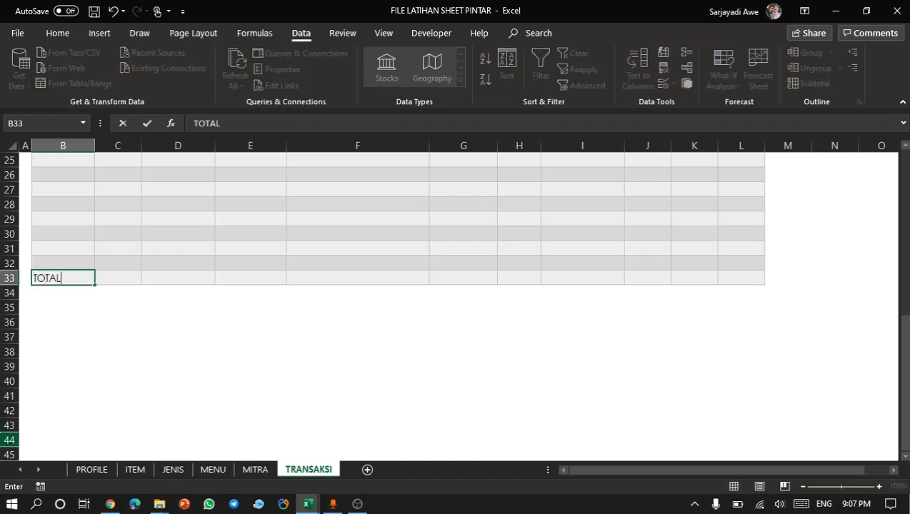
key(ctrl+Return)
key(ctrl+b)
key(Right)
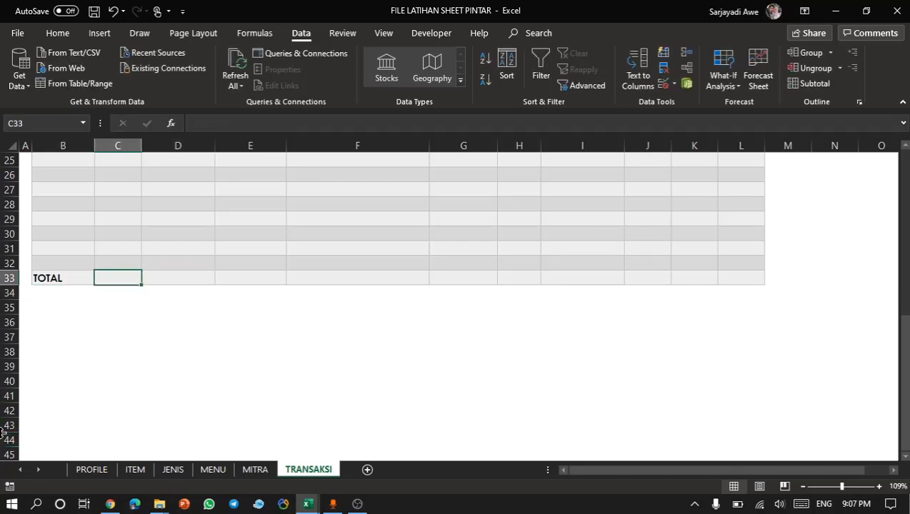
Copy the blank cell C33 over D33:L33 to clear the drop-down validation from the TOTAL row.
key(Right)
key(Left)
key(ctrl+c)
key(Right)
key(shift+Right)
key(shift+Right)
key(shift+Right)
key(shift+Right)
key(shift+Right)
key(shift+Right)
key(shift+Right)
key(shift+Right)
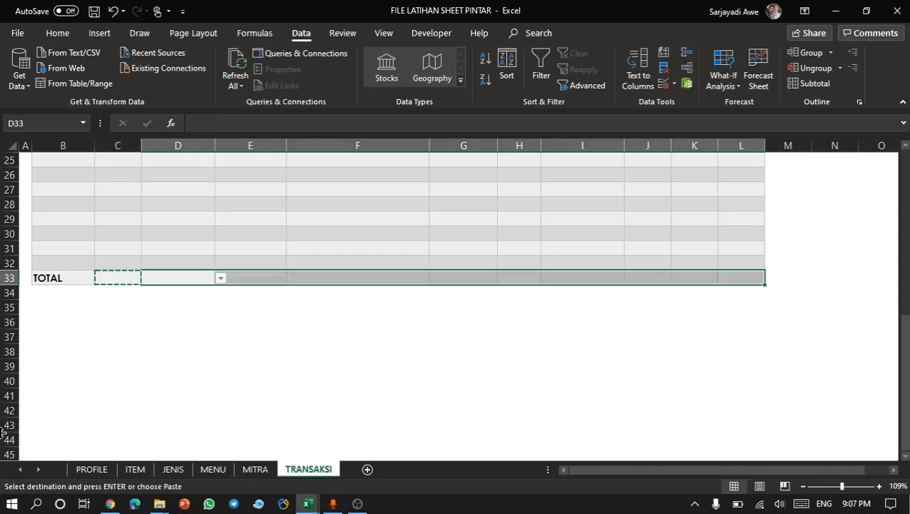
key(ctrl+v)
key(Left)
key(Right)
key(Left)
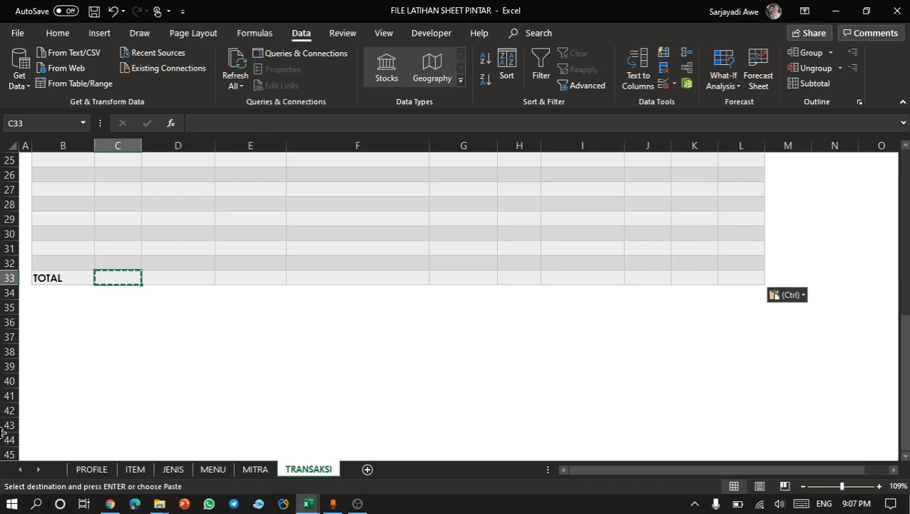
key(Escape)
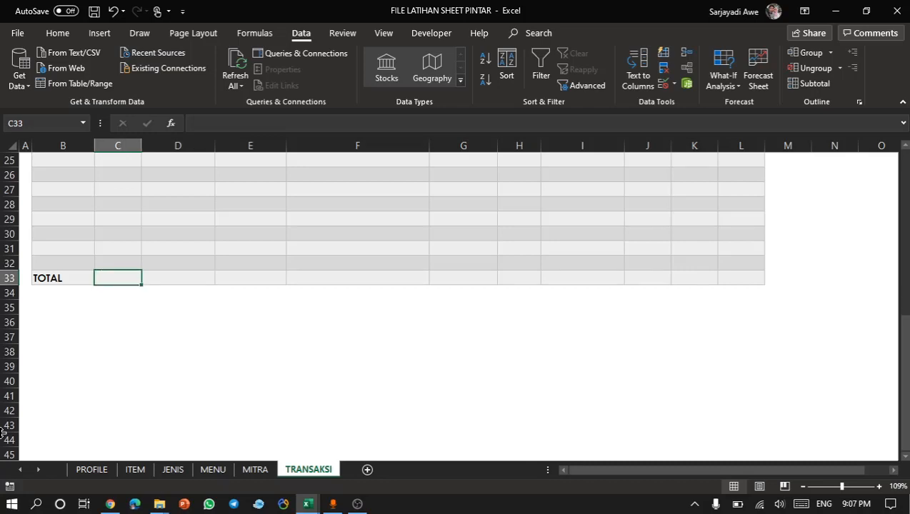
Enter a dash in C33 and copy it across the TOTAL row to L33.
text(-)
key(Return)
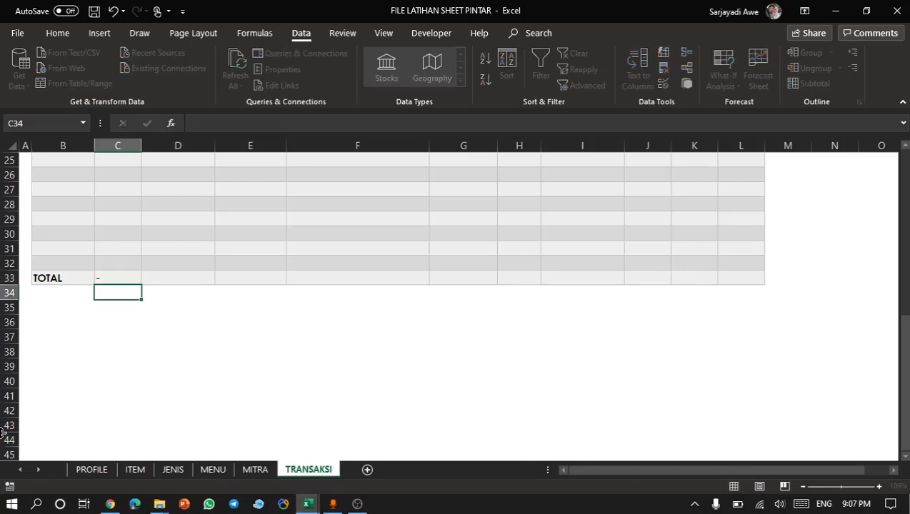
key(Up)
key(ctrl+c)
key(Right)
key(shift+Right)
key(shift+Right)
key(shift+Right)
key(shift+Right)
key(shift+Right)
key(shift+Right)
key(shift+Right)
key(shift+Right)
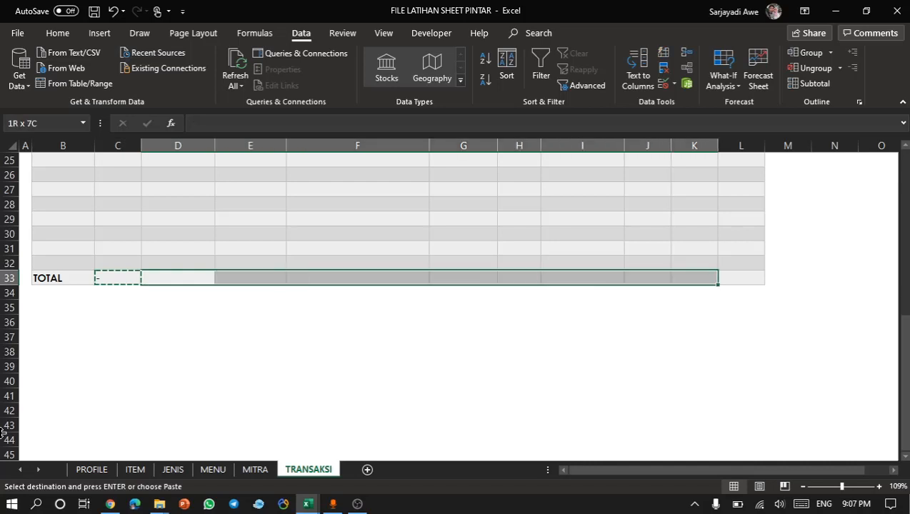
key(Return)
key(Up)
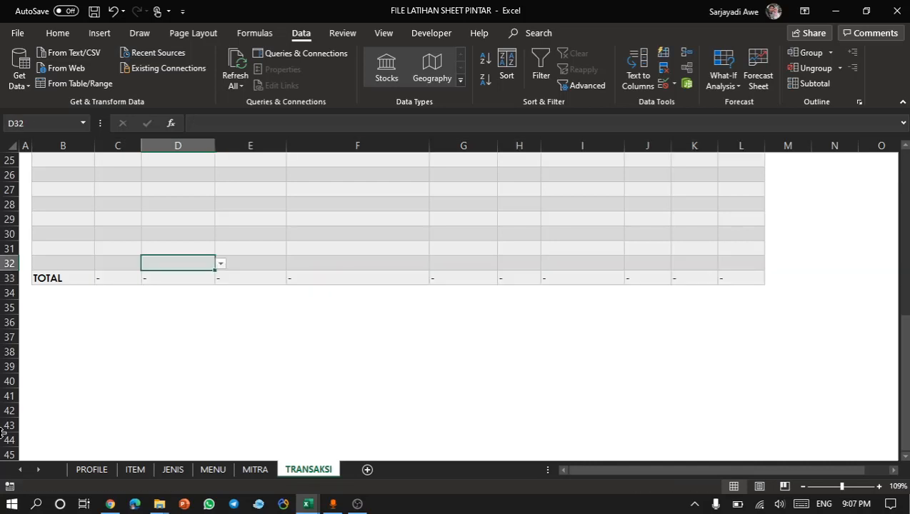
Check the jumps between the header row and the TOTAL row in the KETERANGAN and ITEM columns.
key(Right)
key(Right)
key(ctrl+Up)
key(ctrl+Down)
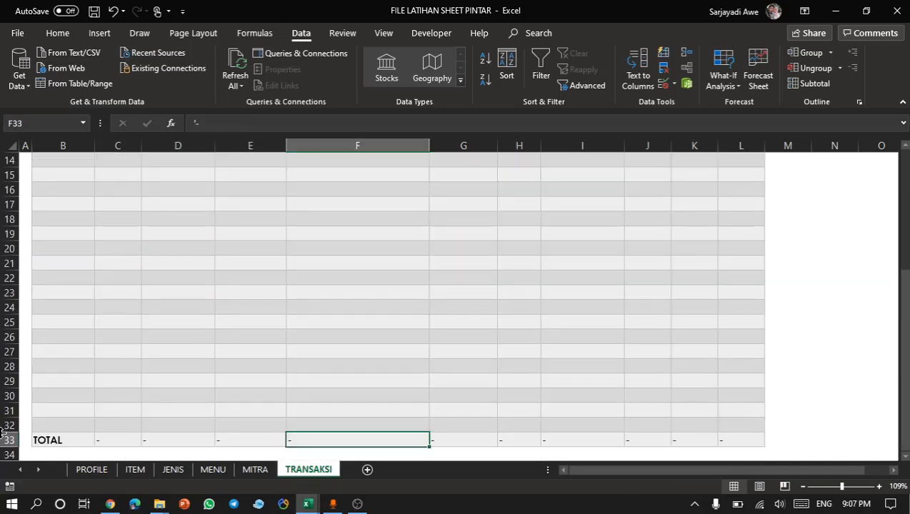
key(ctrl+Up)
key(Down)
key(ctrl+Down)
key(Down)
key(Right)
key(Right)
key(Up)
key(ctrl+Up)
key(ctrl+Down)
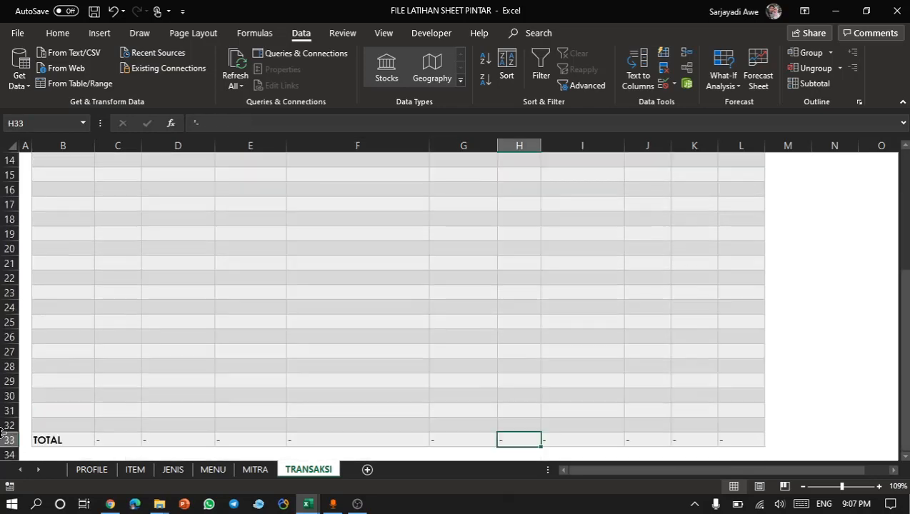
key(Up)
key(Down)
key(ctrl+Up)
key(Down)
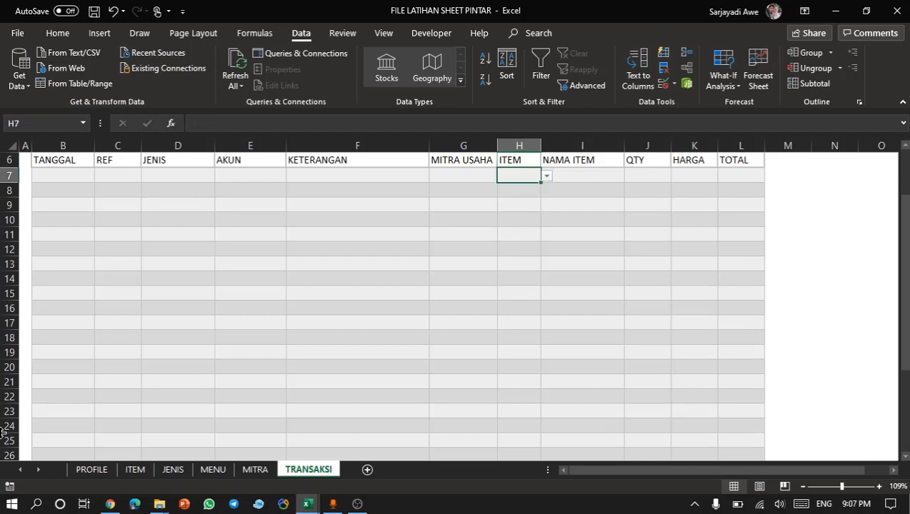
key(ctrl+Down)
key(ctrl+Up)
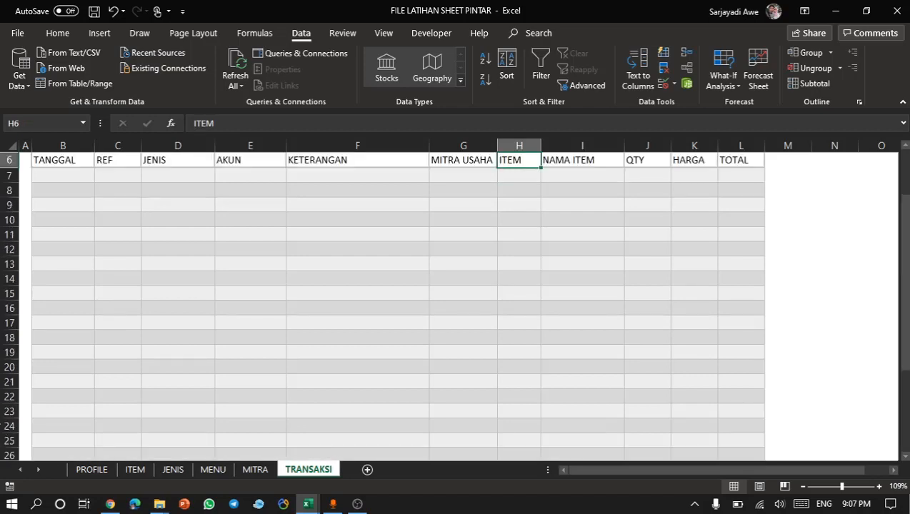
Choose item code 1 from the drop-down list in ITEM cell H7.
click(325, 308)
click(566, 173)
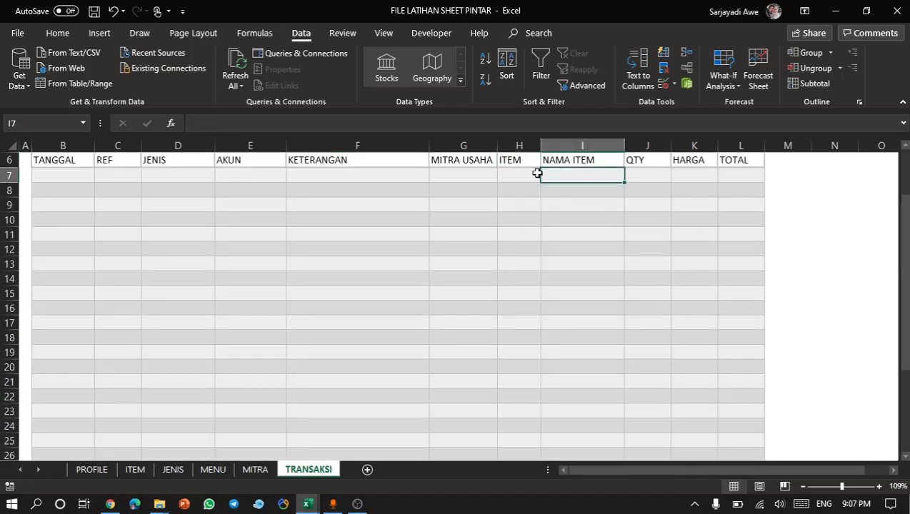
click(537, 173)
scroll(537, 248, up, 2)
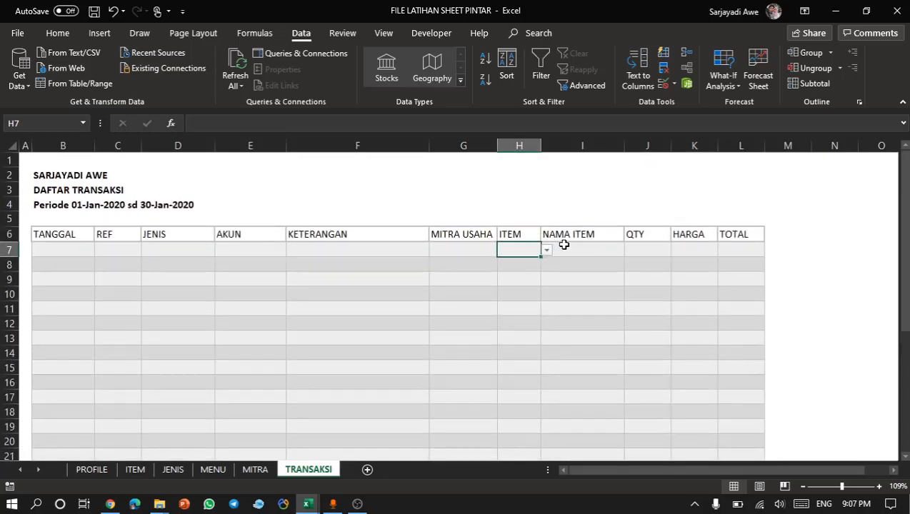
click(564, 247)
scroll(565, 246, right, 5)
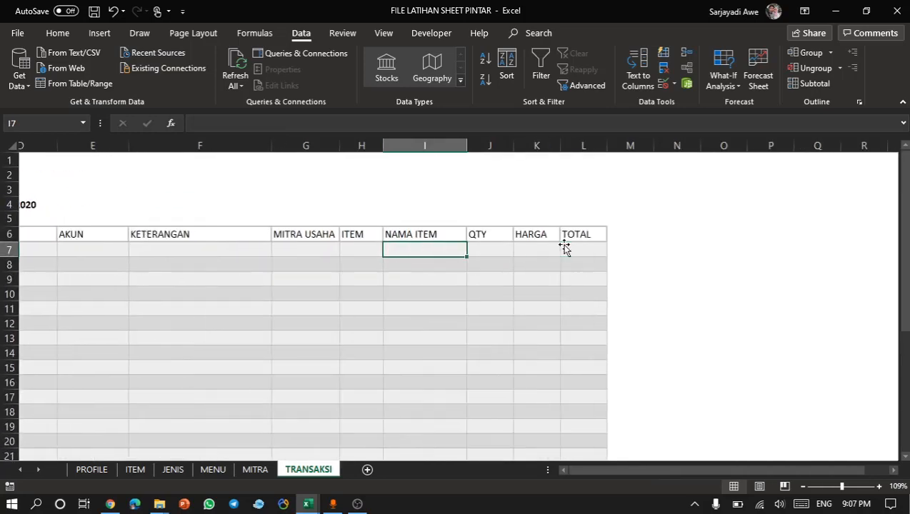
scroll(564, 247, up, 2)
scroll(564, 247, up, 4)
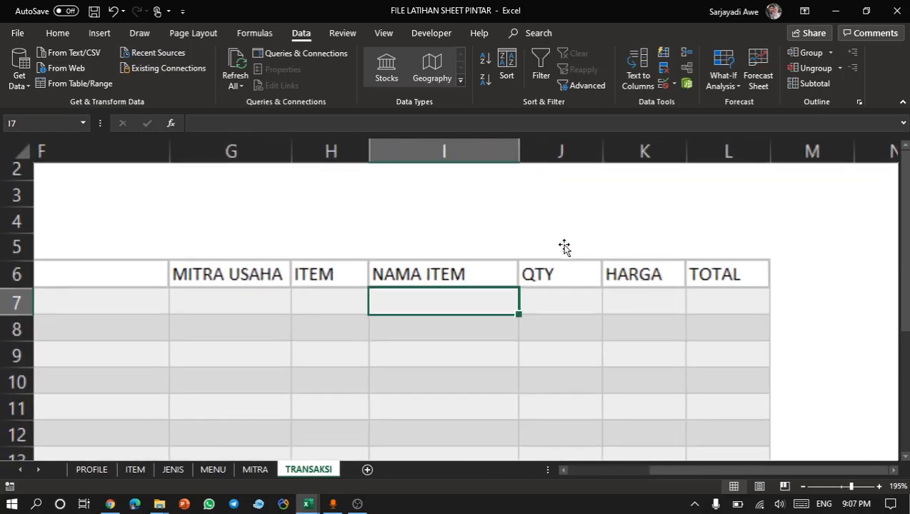
scroll(424, 201, right, 4)
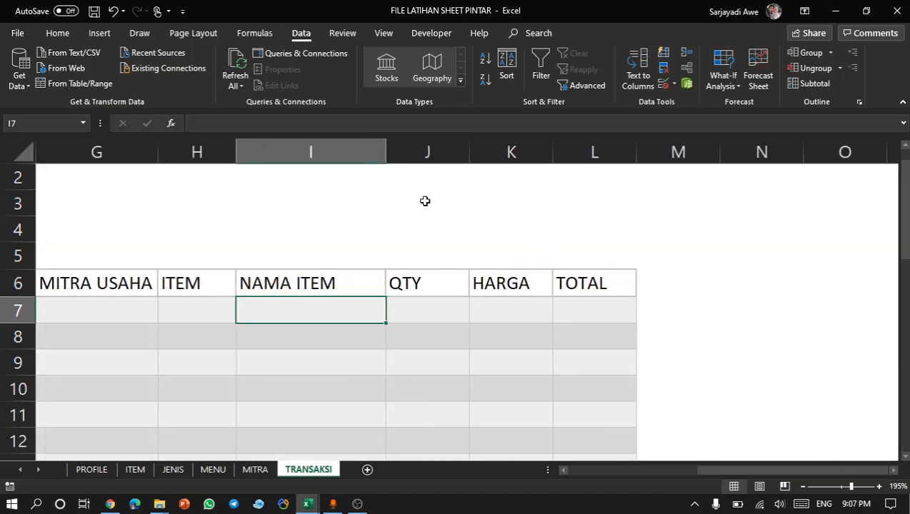
scroll(424, 201, down, 2)
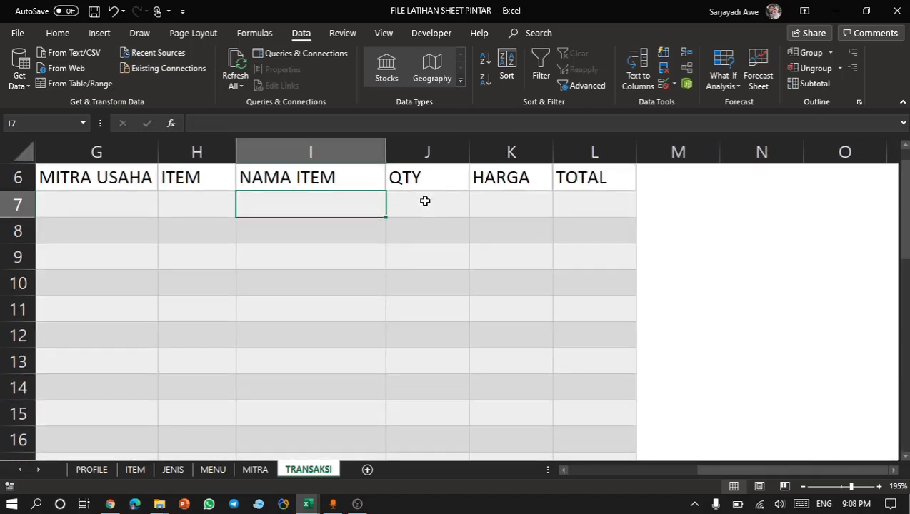
click(216, 213)
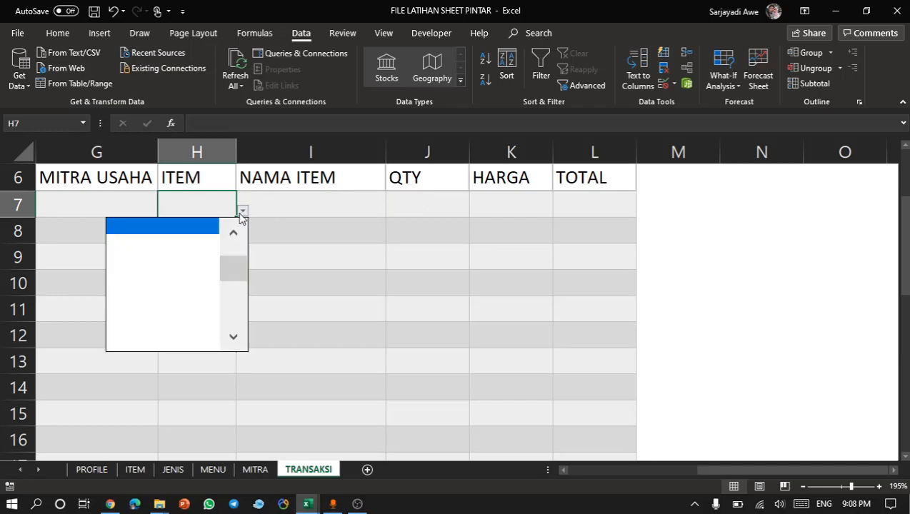
click(242, 211)
drag(241, 278, 240, 263)
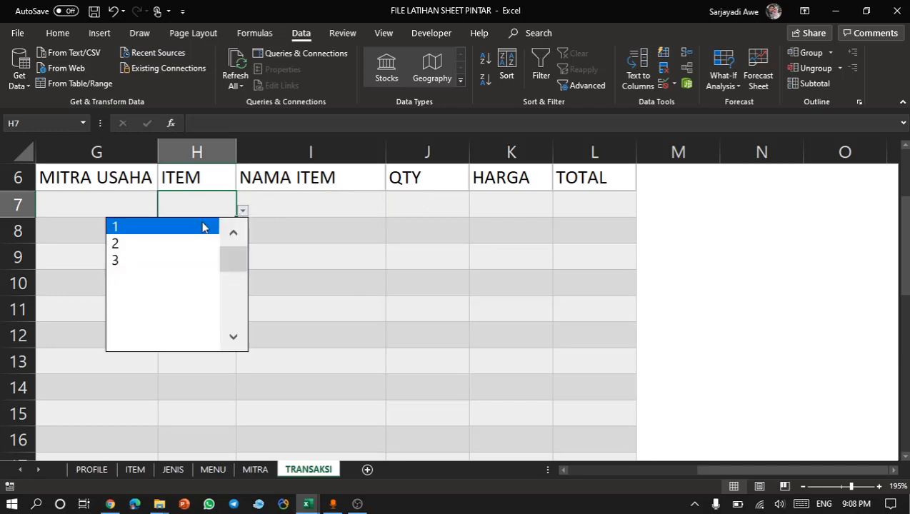
click(205, 226)
click(282, 209)
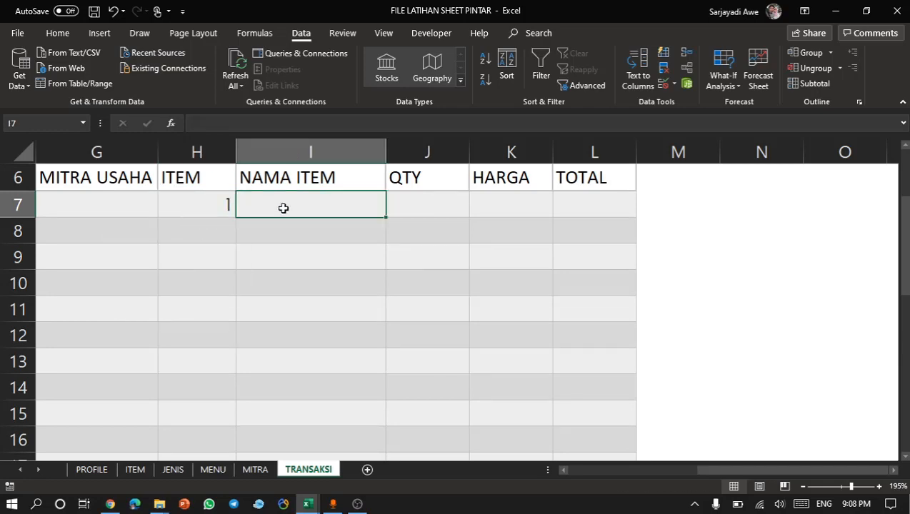
Centre the contents of the whole ITEM column H.
click(216, 154)
click(97, 34)
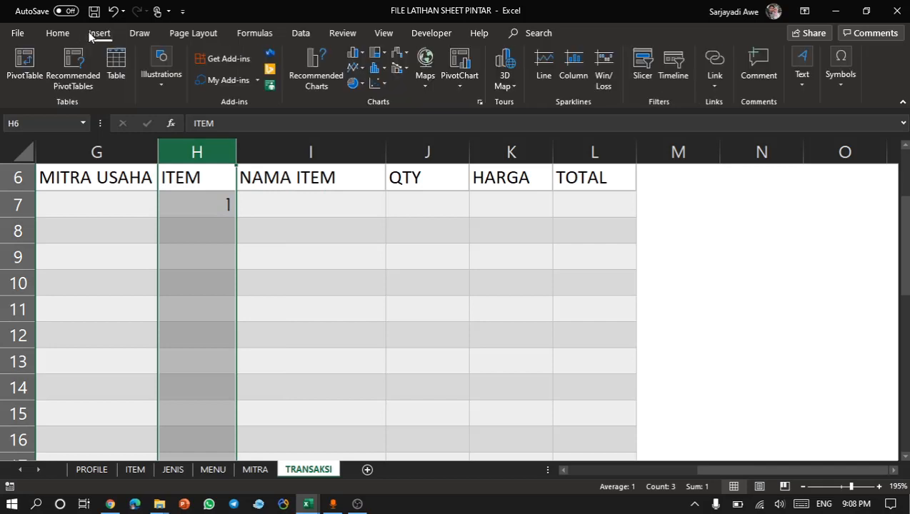
click(66, 34)
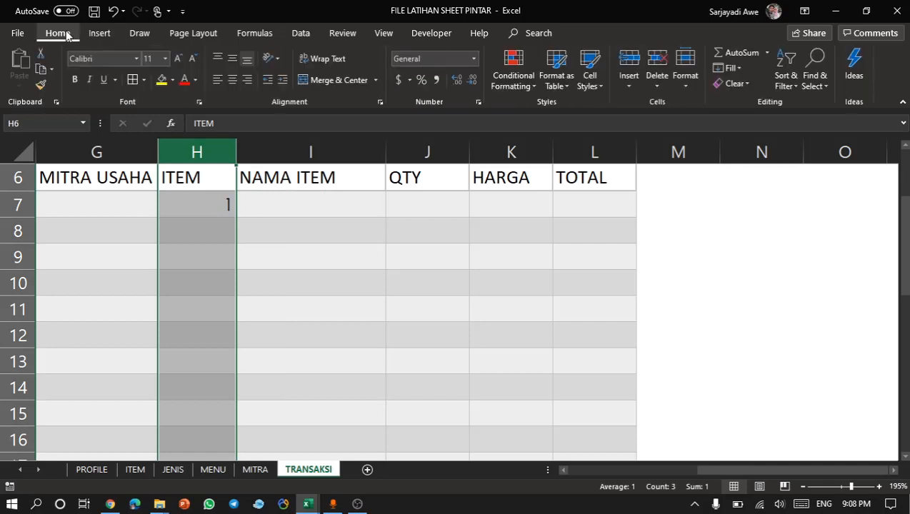
click(232, 80)
Start an IF formula in NAMA ITEM cell I7 that returns blank when H7 is empty: =IF(H7="","",.
click(260, 201)
text(=)
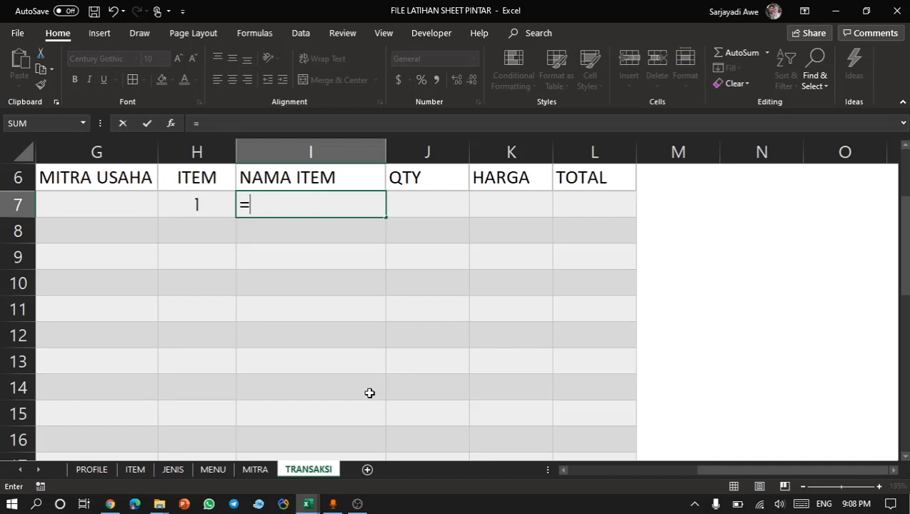
text(IF()
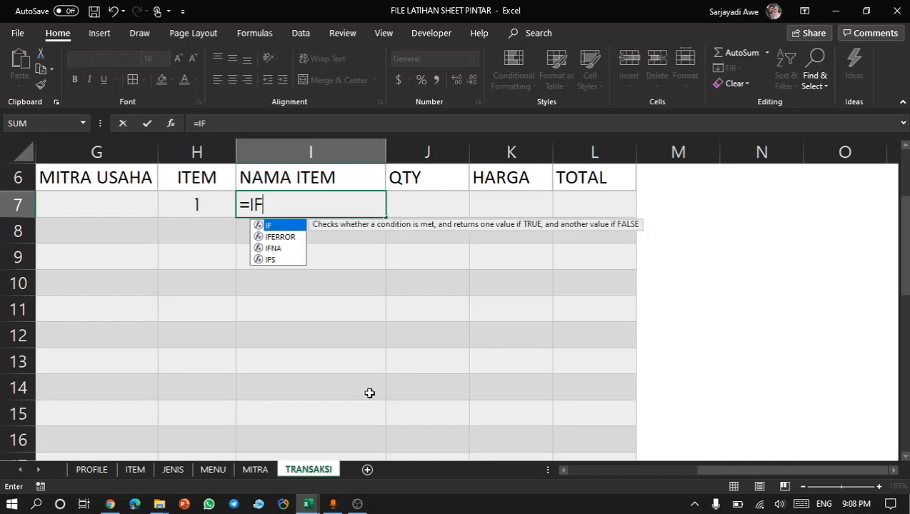
click(199, 203)
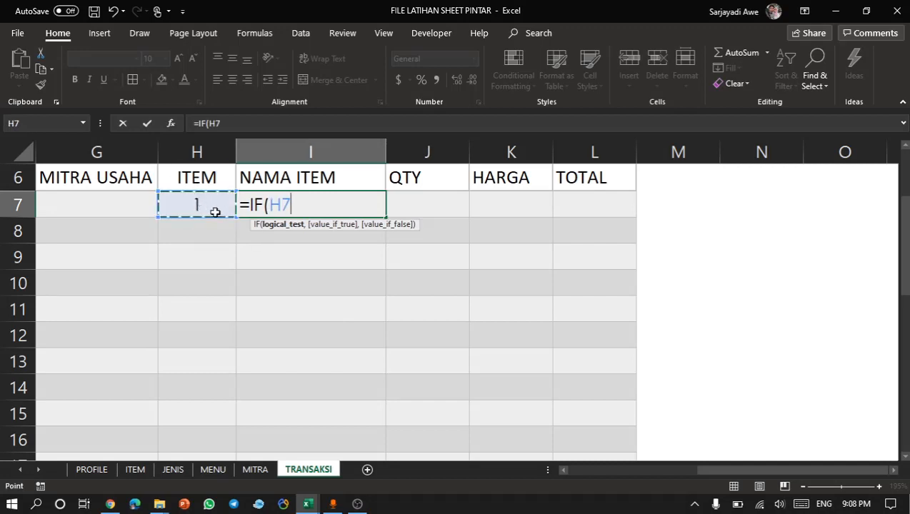
text(=")
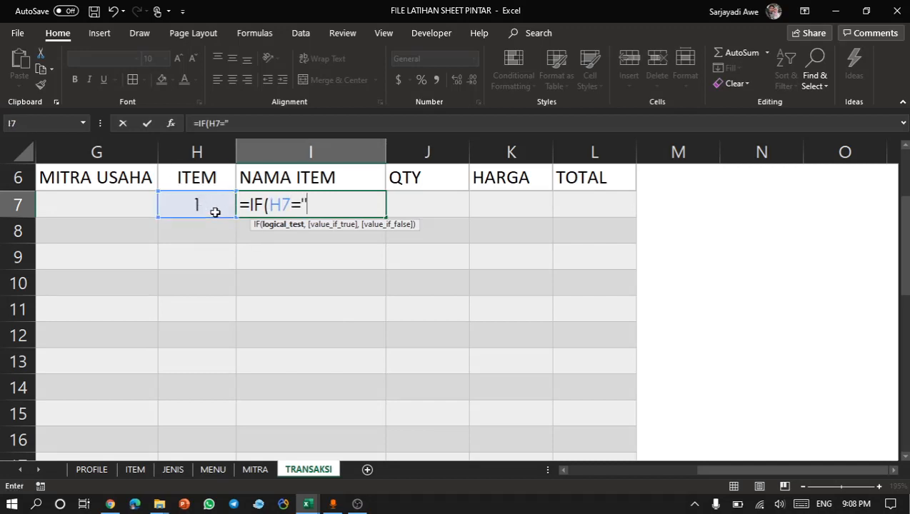
text(",)
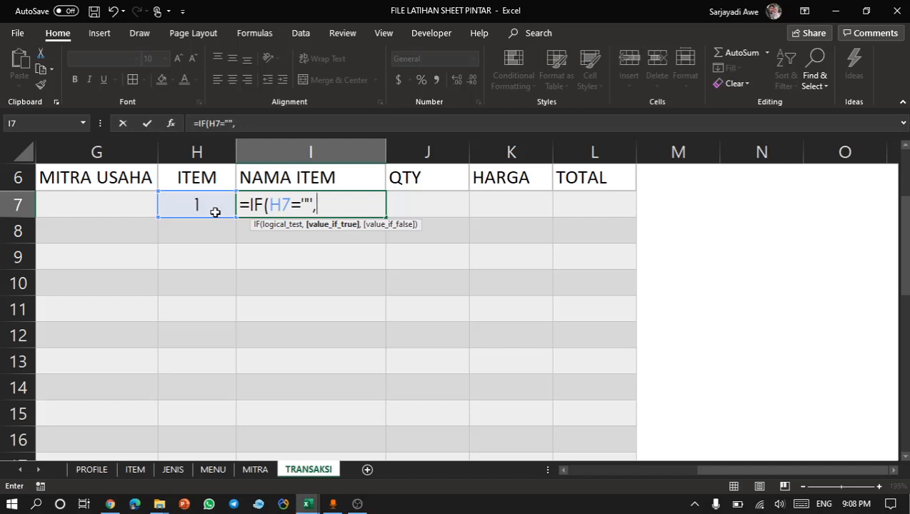
text("",)
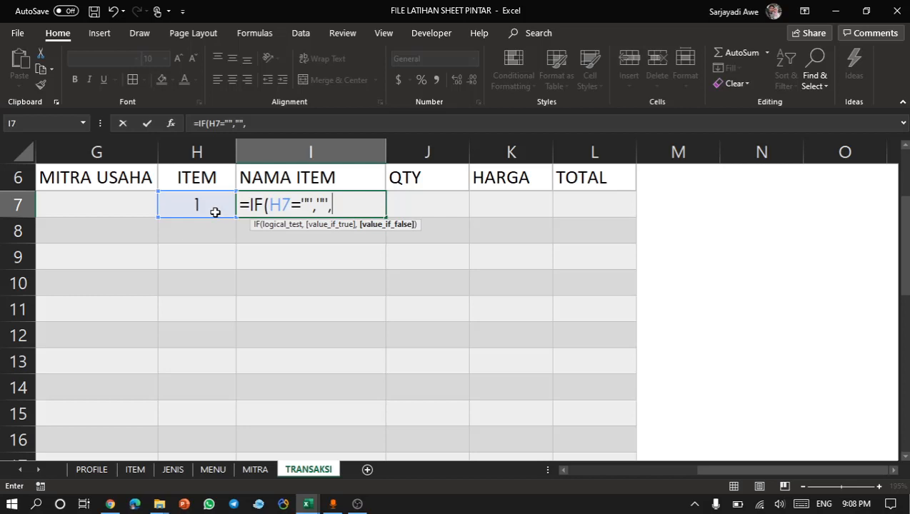
Add an INDEX function to the formula in I7 as the value-if-false, using the named range item_nama as its array.
text(INDEX()
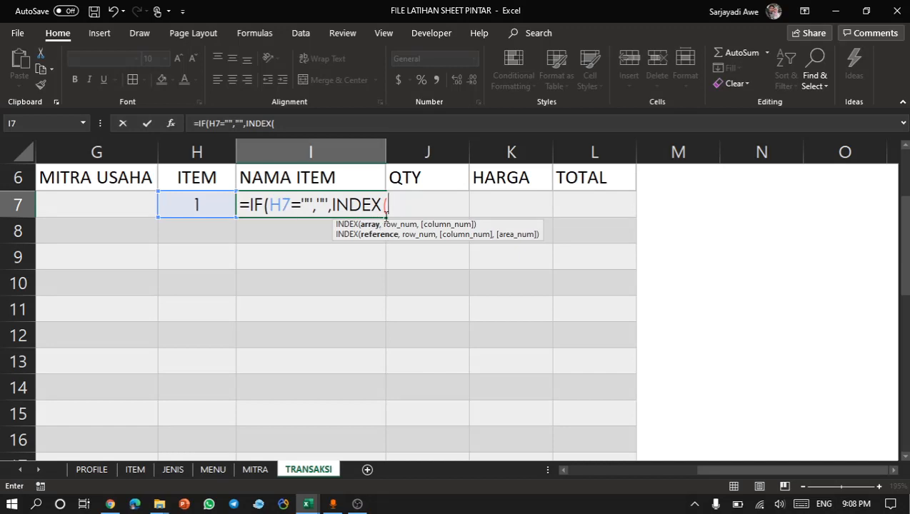
text(ITEM)
key(Down)
key(Down)
key(Down)
key(Down)
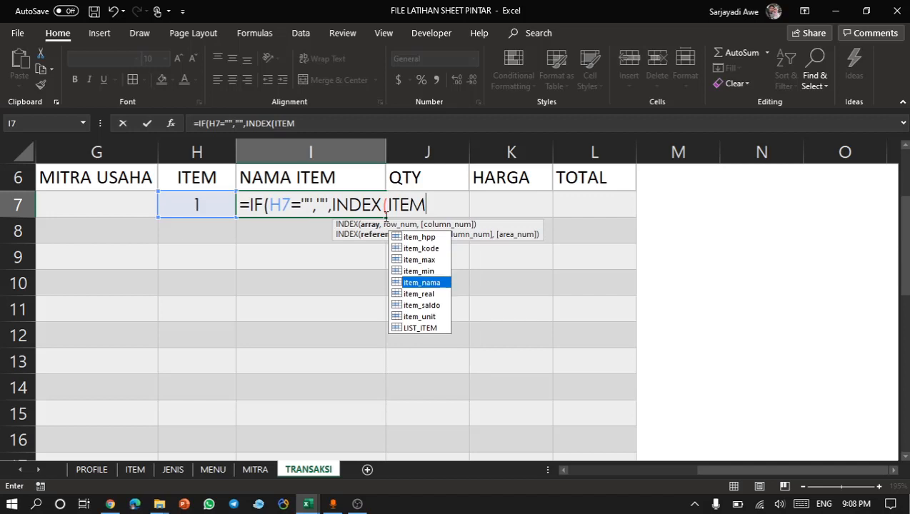
key(Up)
key(Up)
key(Down)
key(Down)
key(Tab)
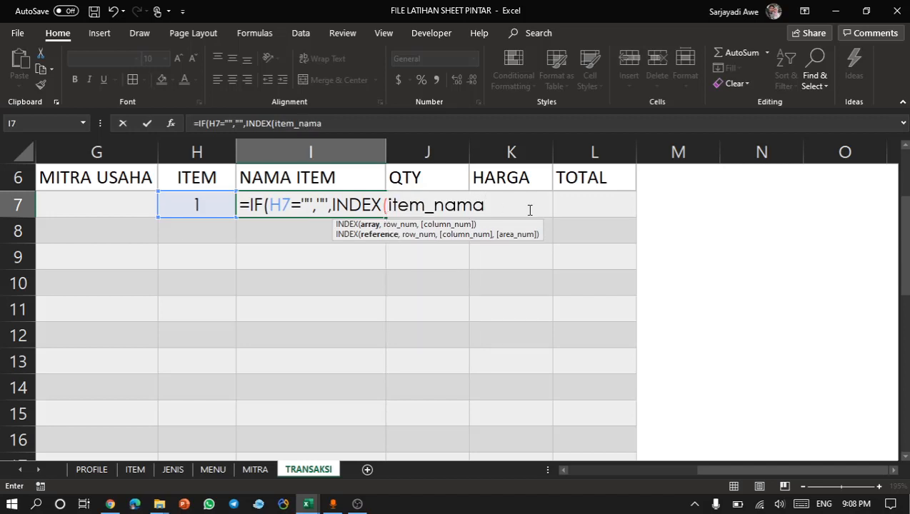
Nest a MATCH function as the INDEX row number, looking up H7 in the named range item_kode.
text(,)
text(MAT)
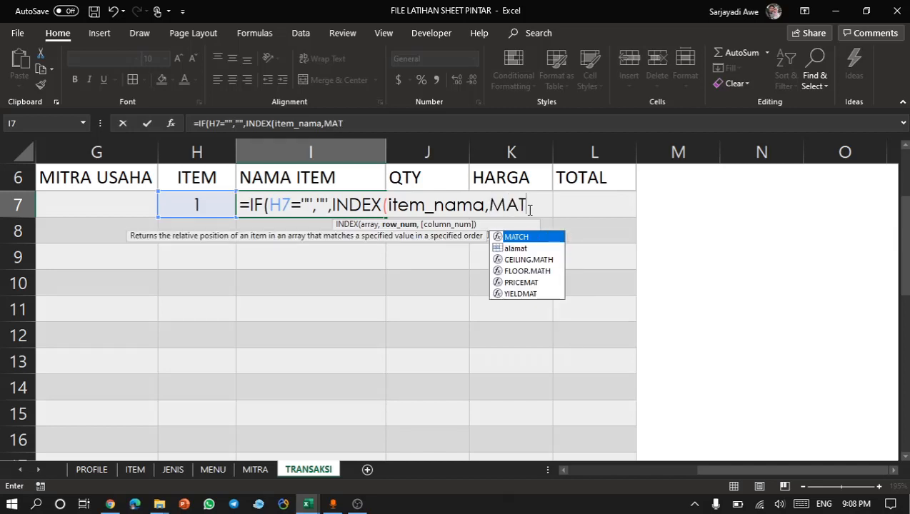
key(Tab)
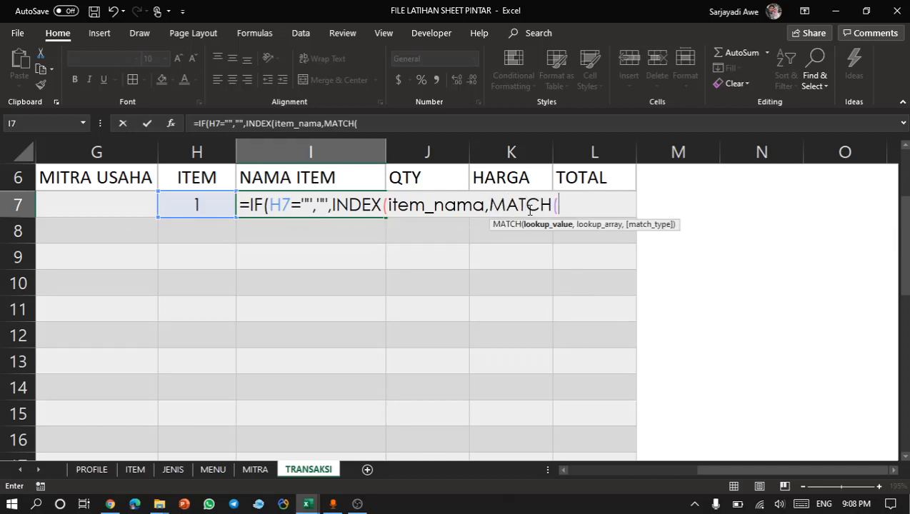
click(219, 201)
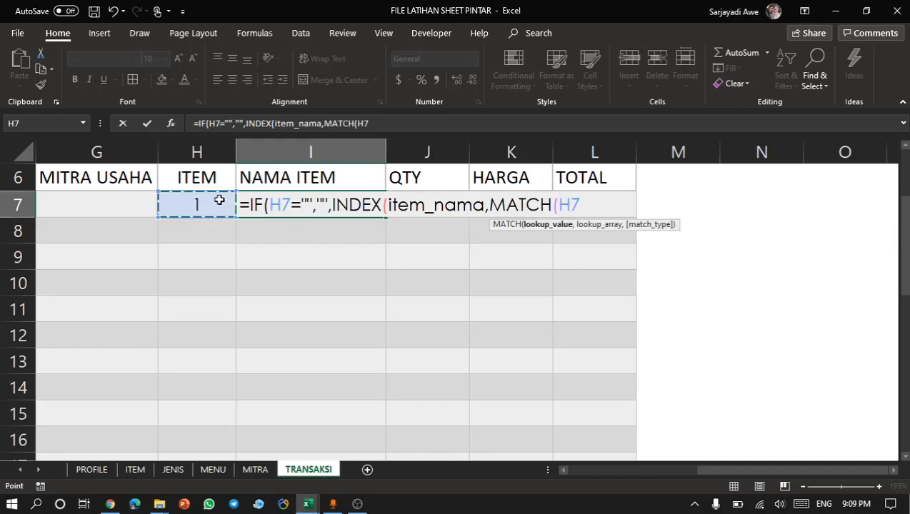
text(,)
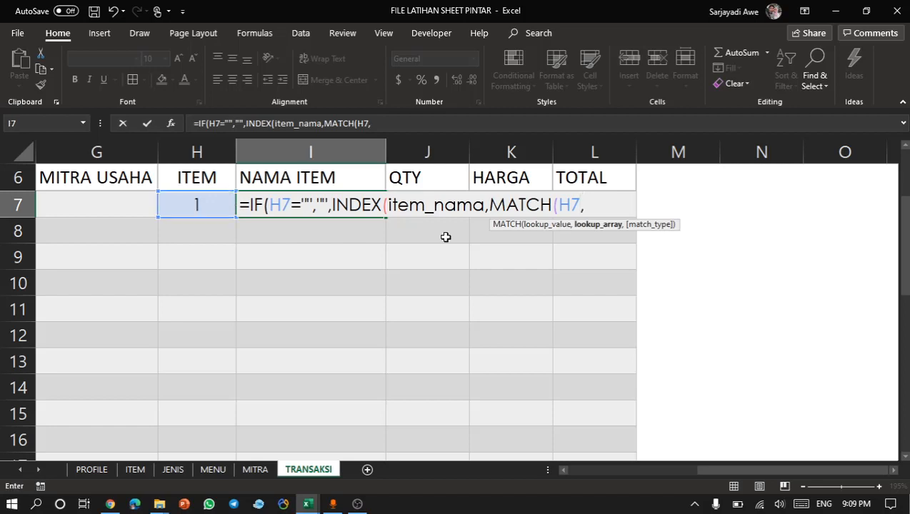
text(ITE)
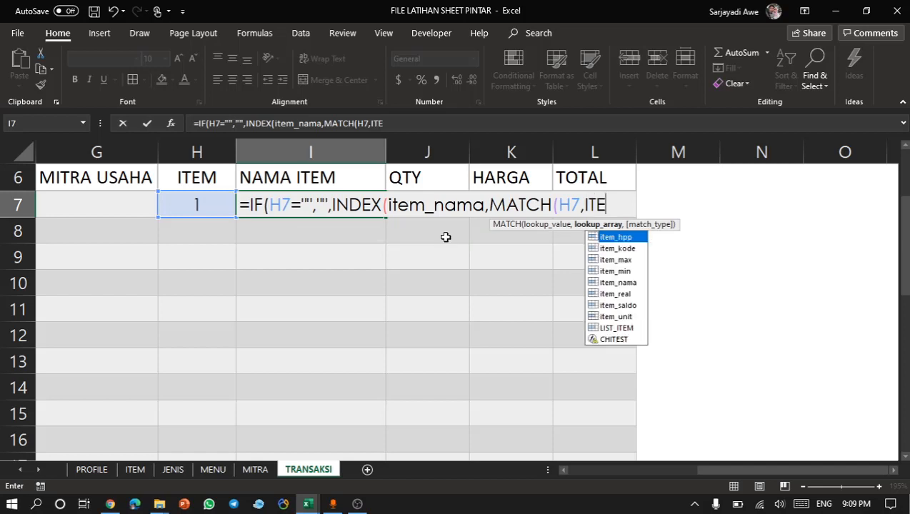
key(Down)
key(Tab)
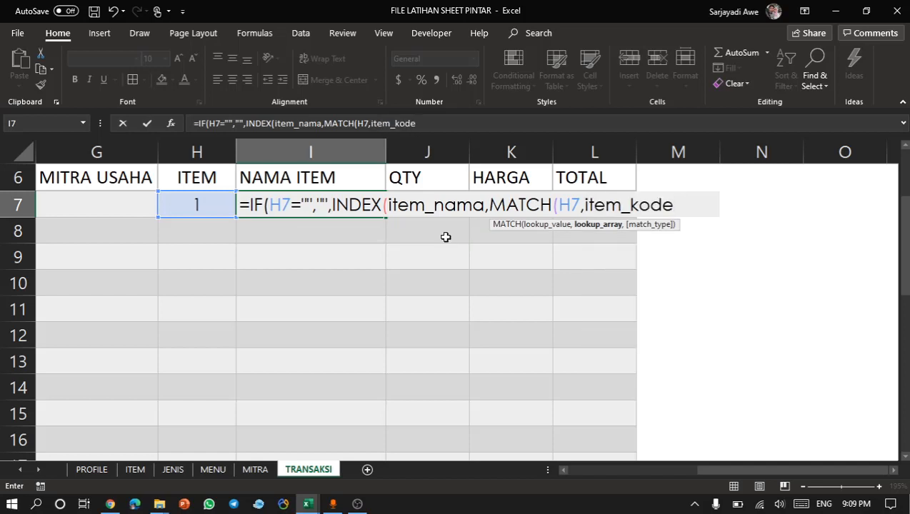
Set the match type to 0 and complete the formula in I7 as =IF(H7="","",INDEX(item_nama,MATCH(H7,item_kode,0))).
text(,)
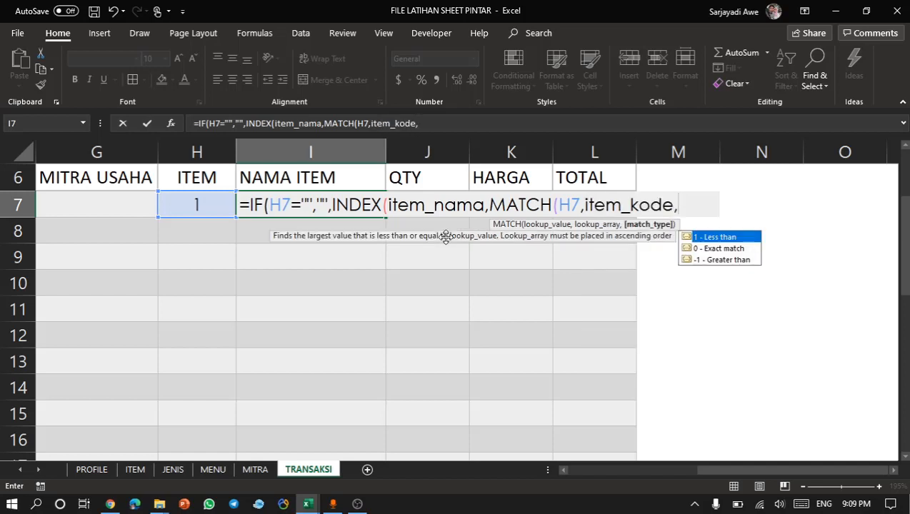
text(0))
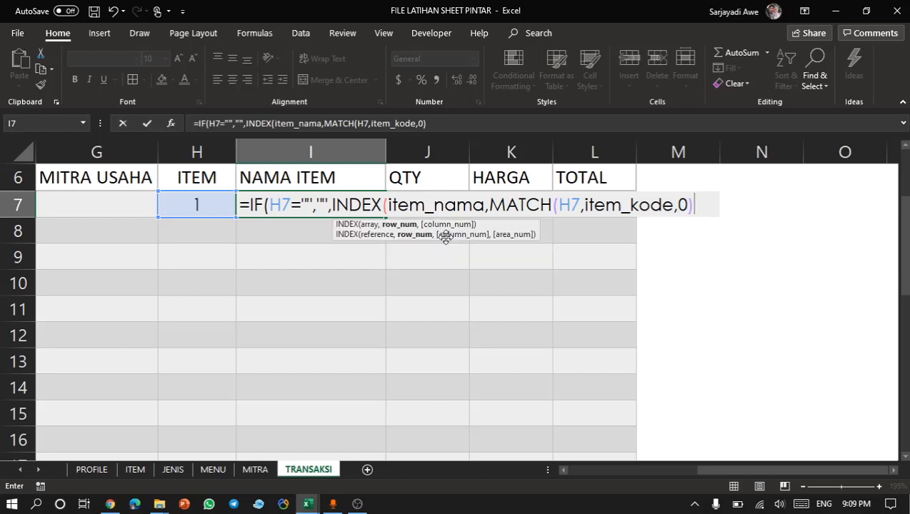
text()))
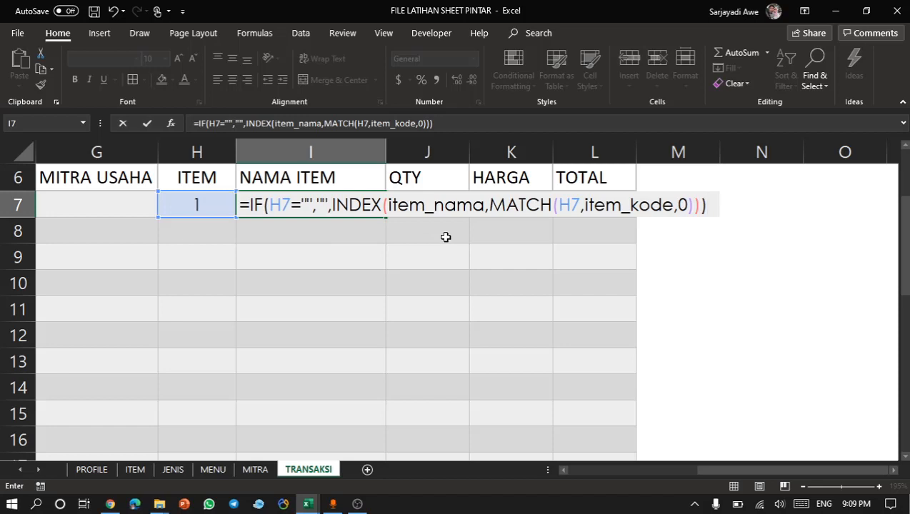
key(BackSpace)
key(Return)
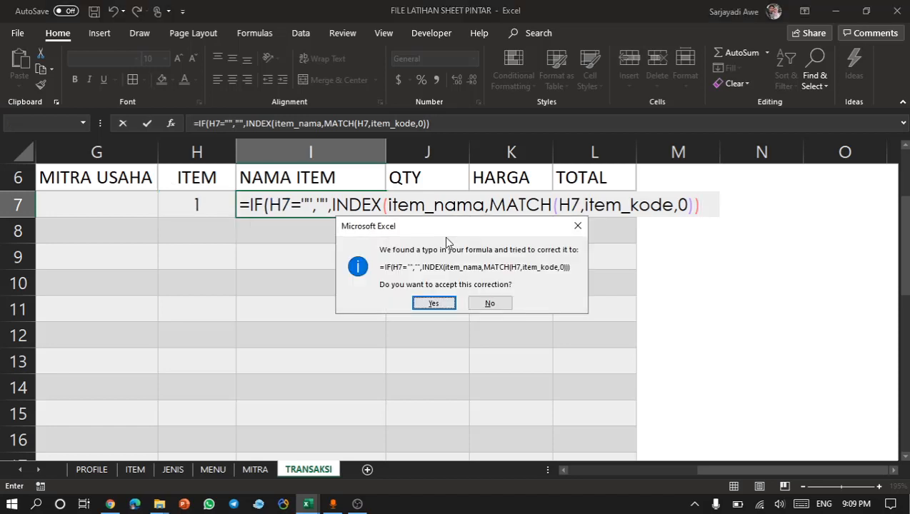
key(Return)
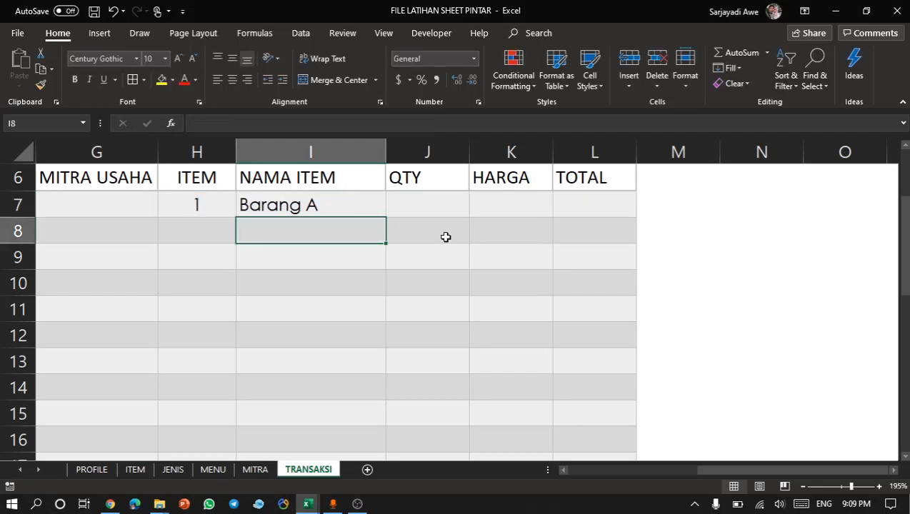
Clear the item code from ITEM cell H7.
click(359, 200)
click(223, 203)
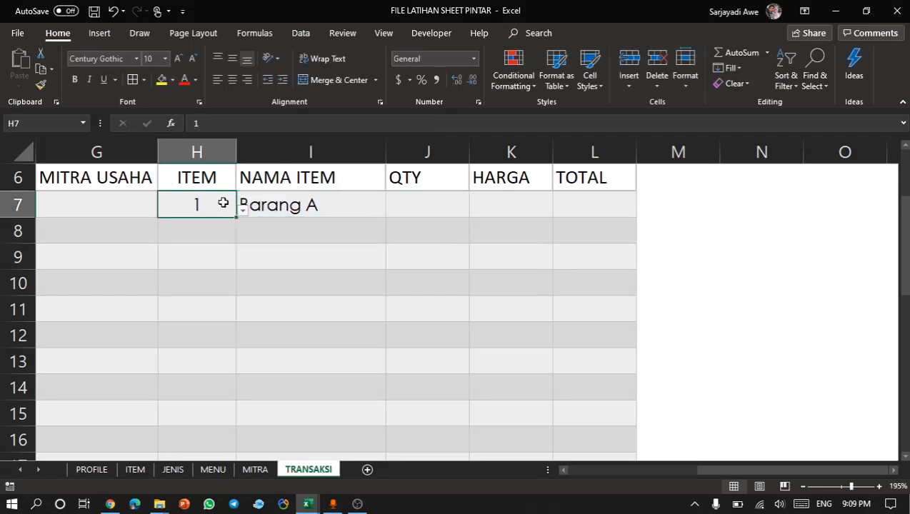
key(Delete)
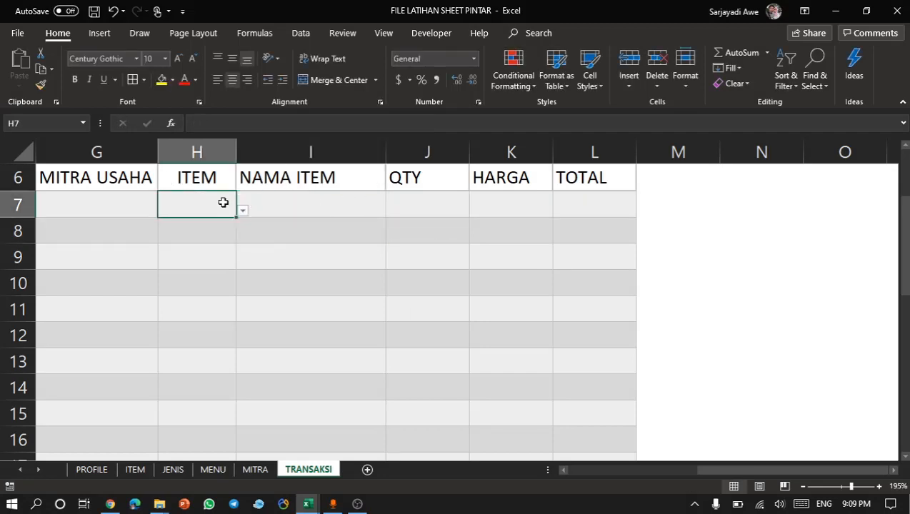
Copy the NAMA ITEM formula from I7 down to I8:I32, ending just above the TOTAL row.
click(301, 203)
key(ctrl+c)
key(Down)
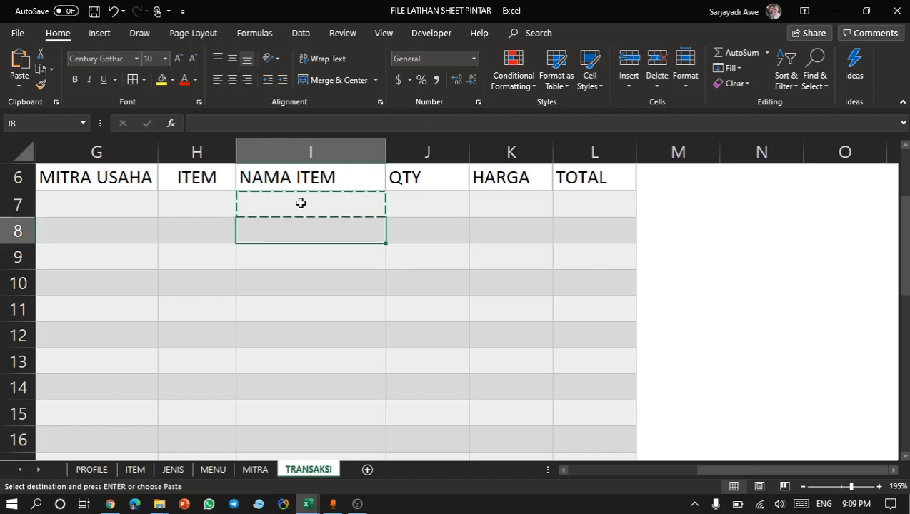
key(ctrl+shift+Down)
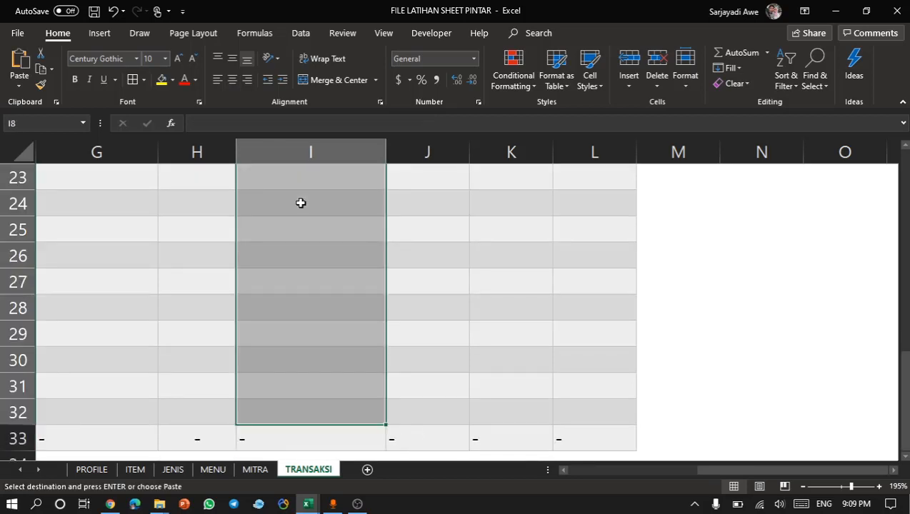
key(ctrl+v)
key(Escape)
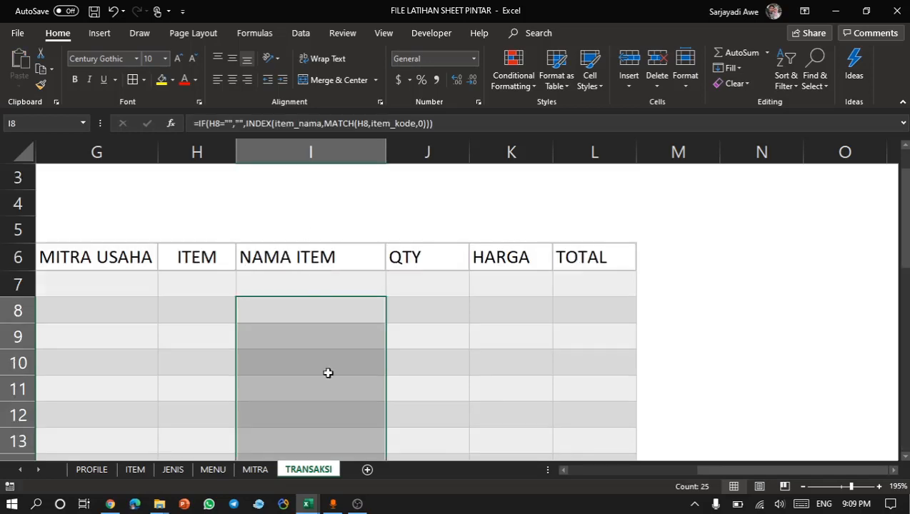
Test the copied NAMA ITEM formula by choosing item code 1 from the list in H9, and clear the code again.
click(203, 336)
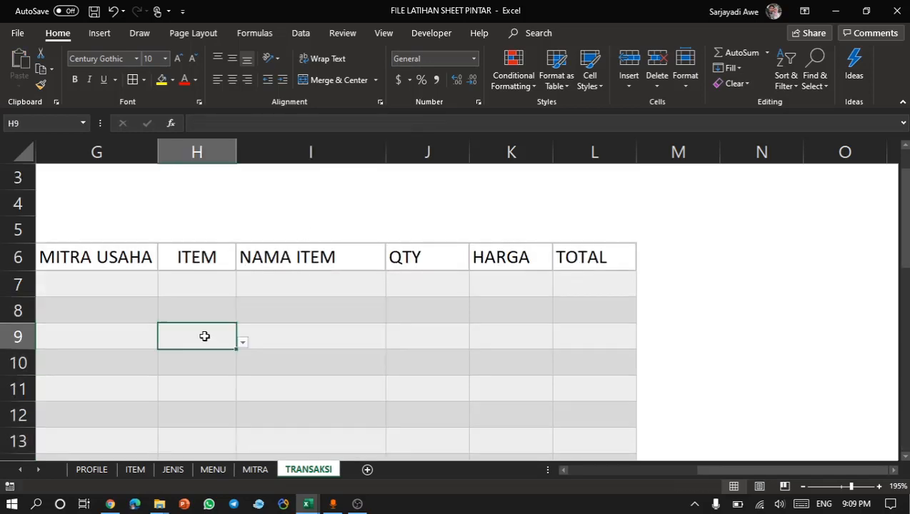
click(243, 345)
drag(235, 398, 238, 362)
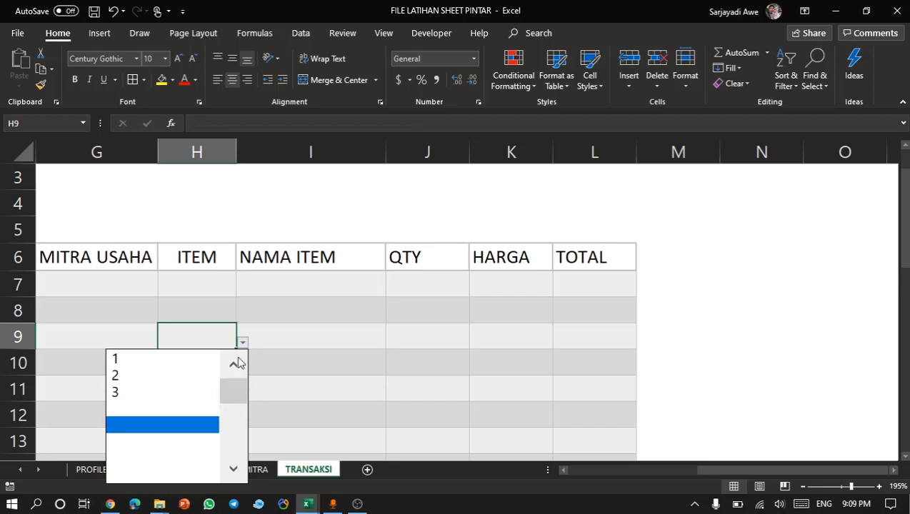
click(191, 360)
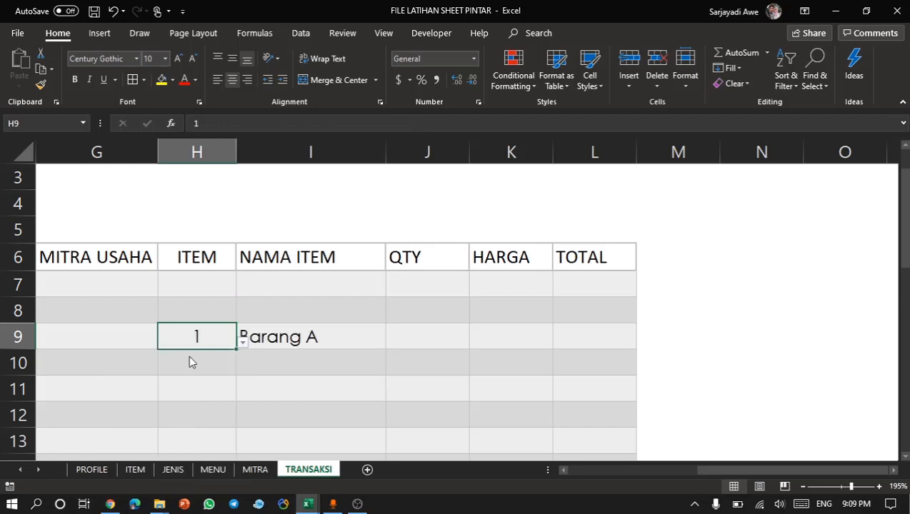
click(213, 319)
scroll(213, 316, left, 1)
scroll(240, 321, right, 1)
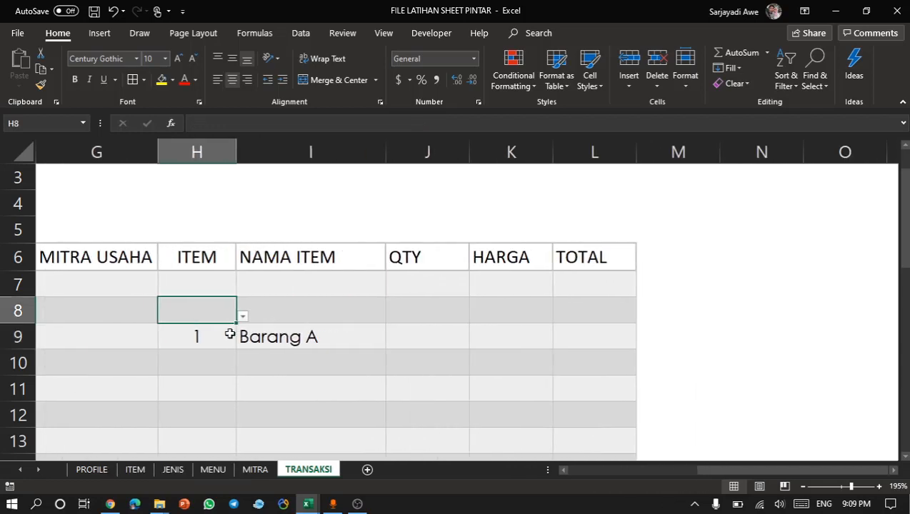
click(219, 334)
key(Delete)
scroll(219, 334, left, 2)
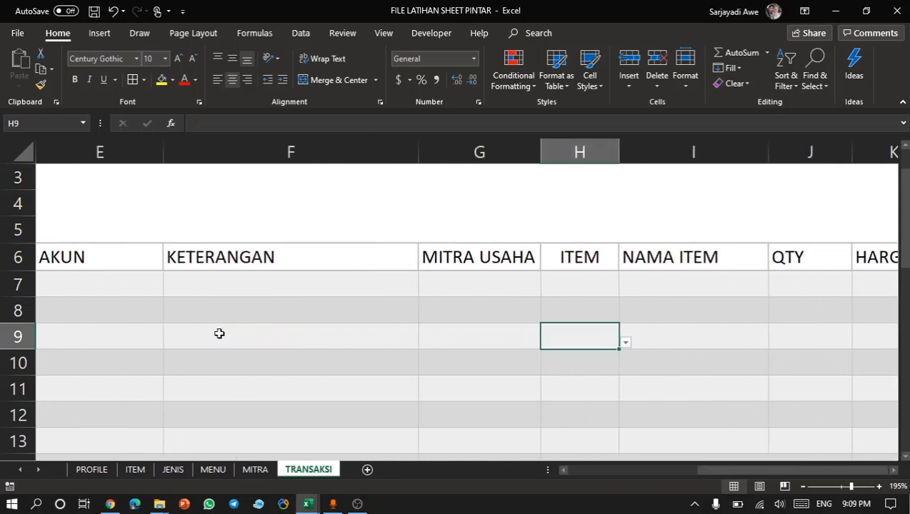
Insert an entire column between the MITRA USAHA and ITEM columns.
click(477, 293)
click(572, 291)
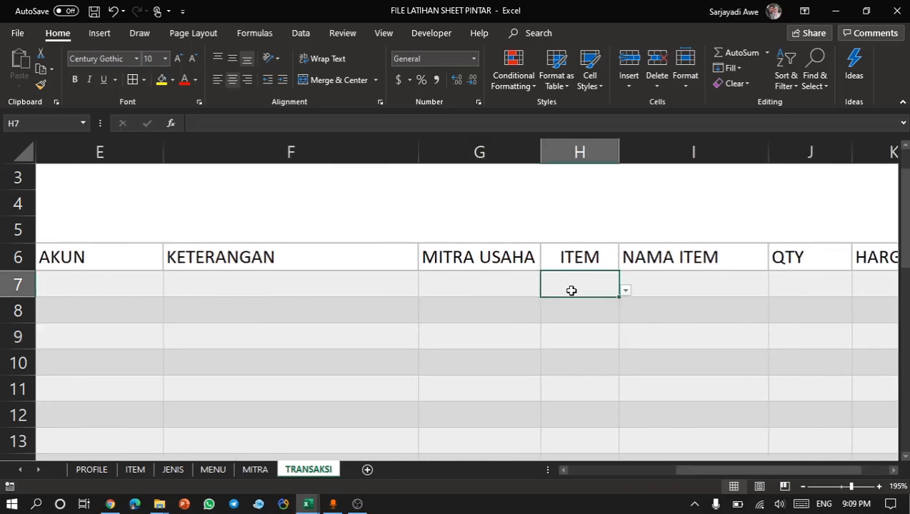
right_click(571, 291)
click(610, 312)
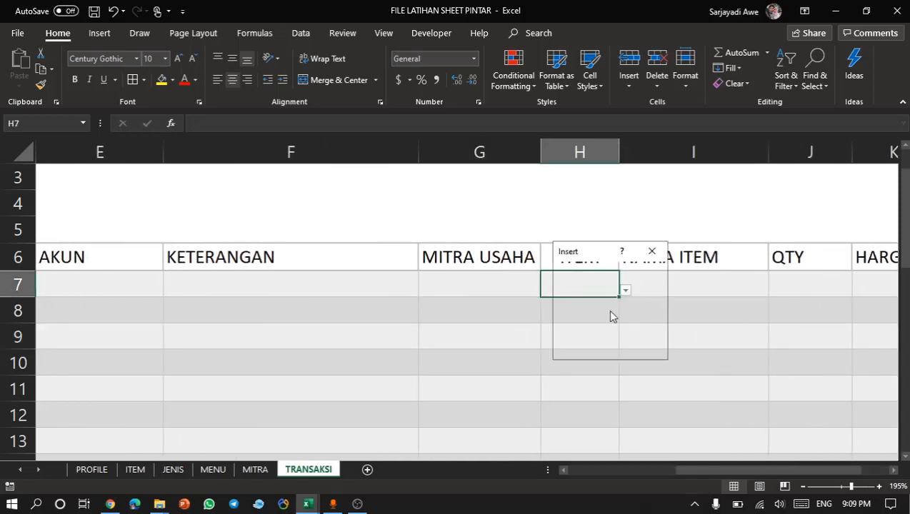
click(600, 311)
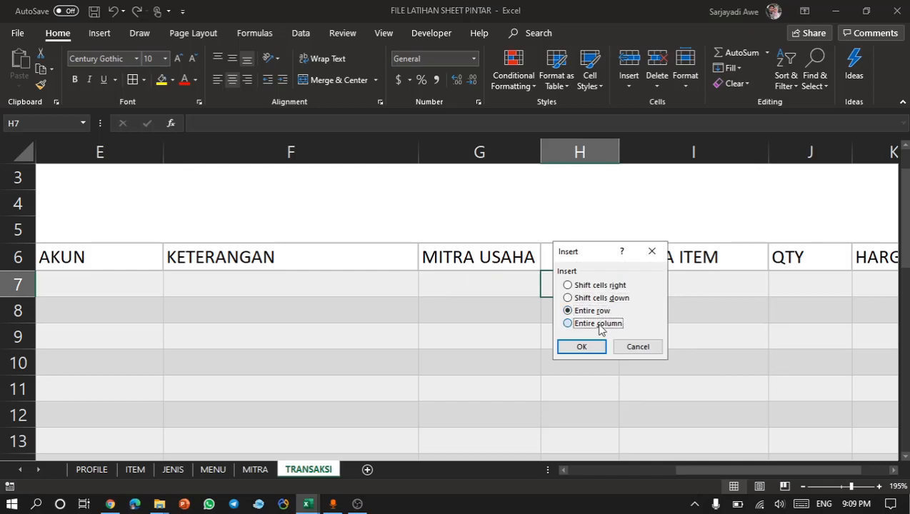
click(599, 322)
click(591, 347)
click(601, 337)
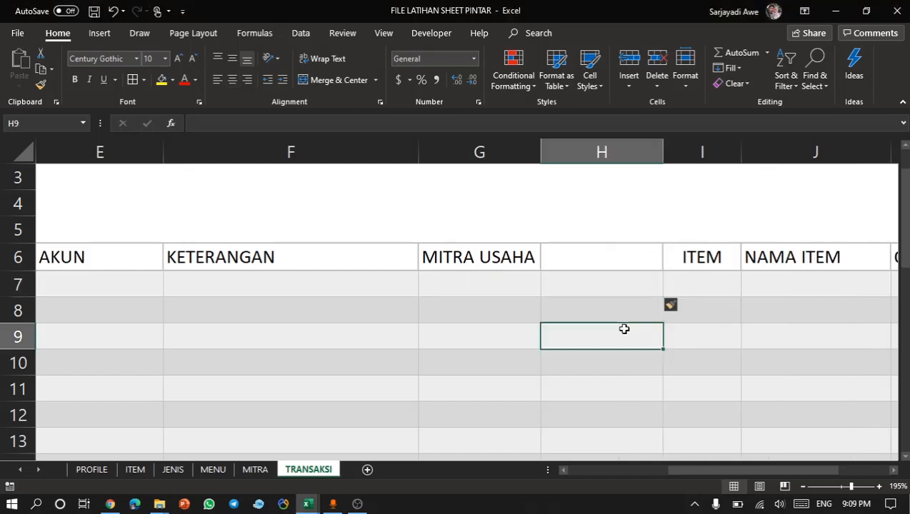
Rename the MITRA USAHA header in G6 as KODE MITRA.
click(611, 263)
click(521, 257)
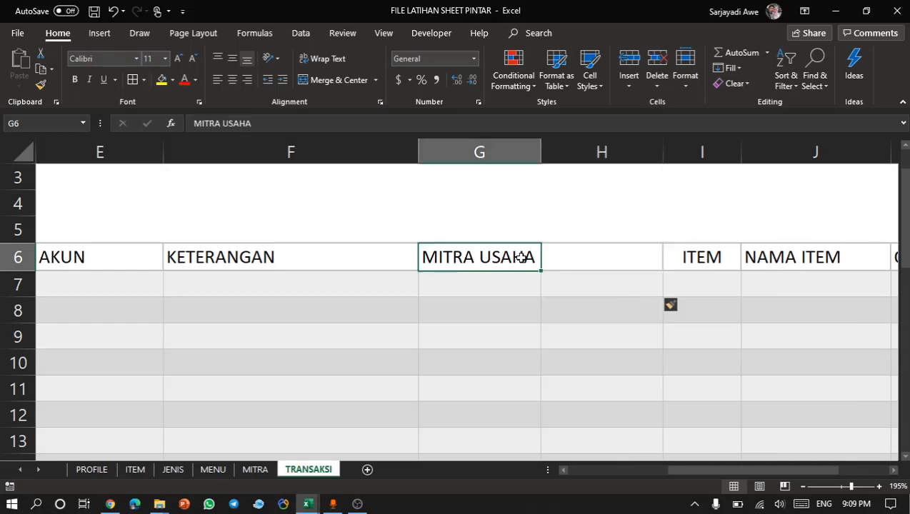
text(KODE )
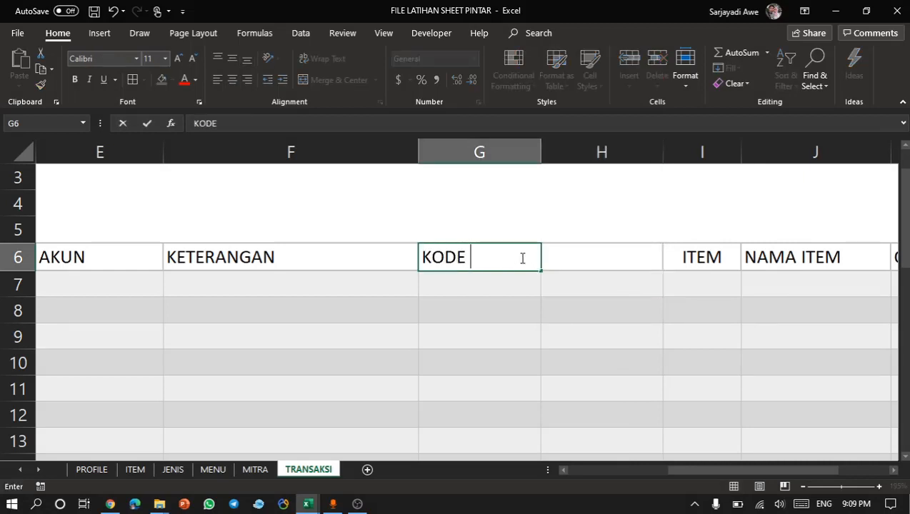
text(MITRA)
key(Return)
Enter the header NAMA MITRA in cell H6 of the new column.
key(Up)
key(Right)
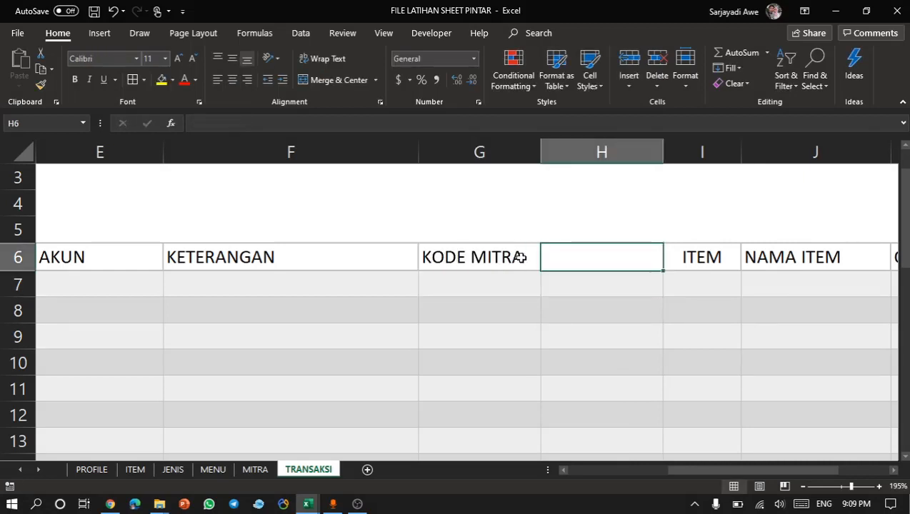
text(NAMA MIN)
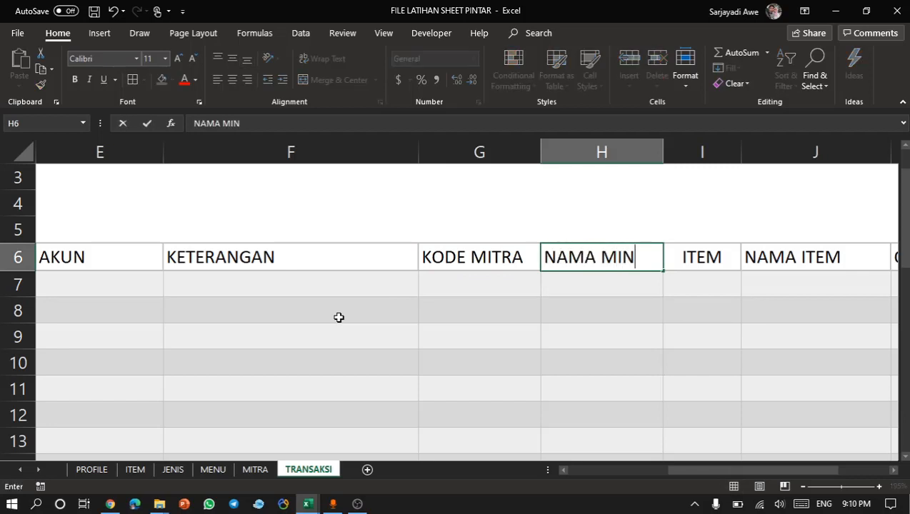
key(BackSpace)
text(TRA)
key(Return)
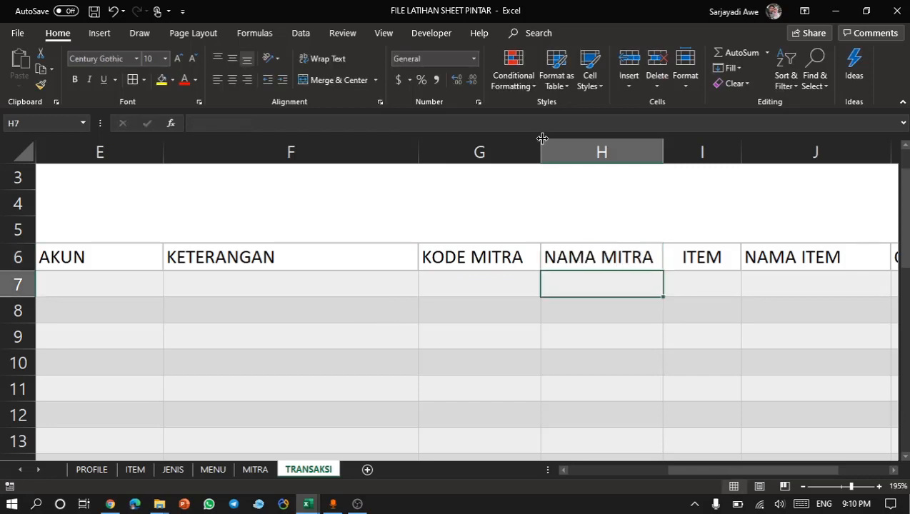
Narrow the KODE MITRA column G slightly and widen the NAMA MITRA column H.
drag(540, 144, 532, 152)
drag(658, 149, 687, 148)
scroll(618, 275, right, 2)
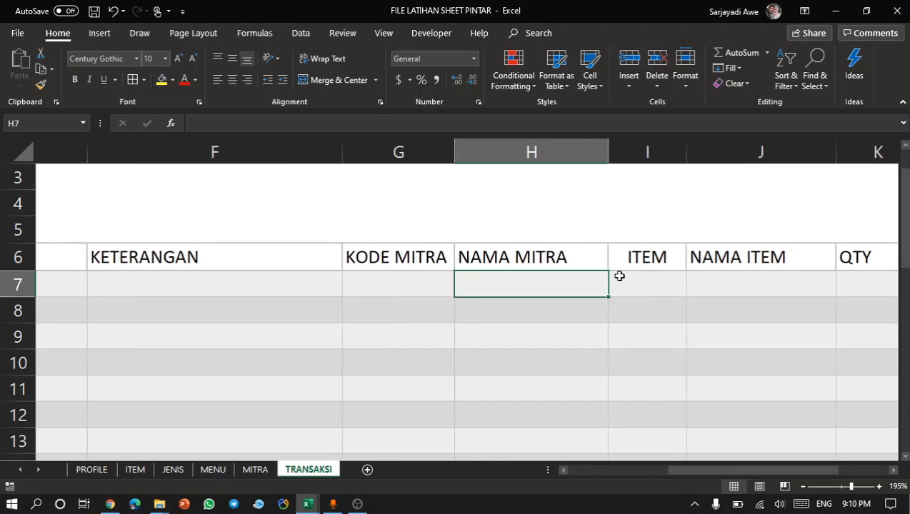
scroll(619, 276, right, 1)
click(373, 286)
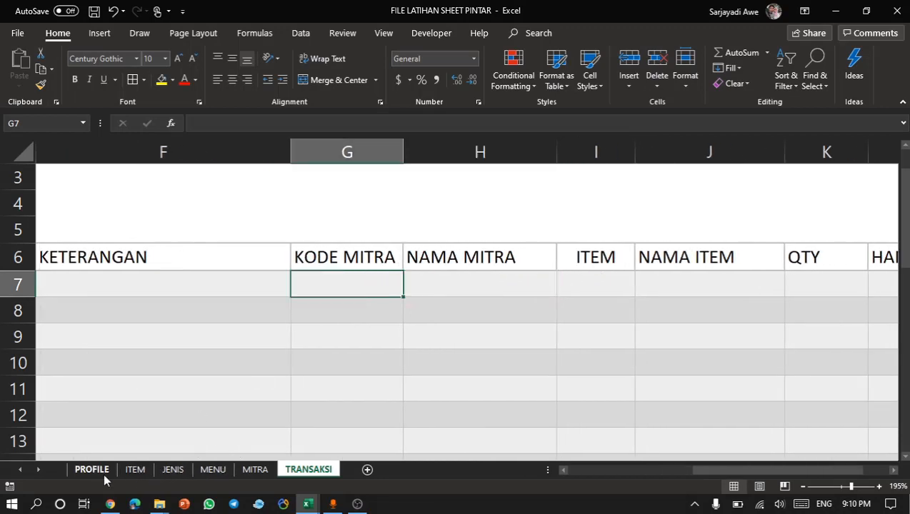
On the MITRA sheet, check the name defined for the KODE column B.
click(247, 471)
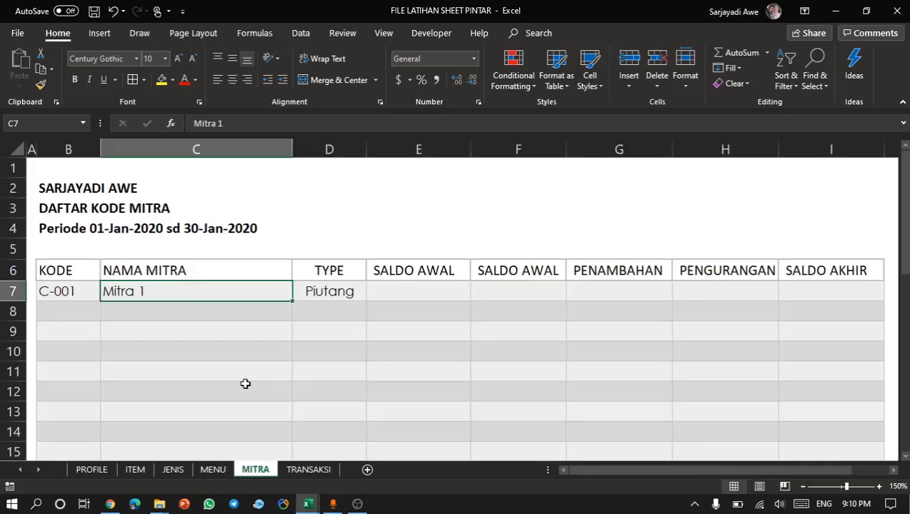
click(162, 326)
click(79, 296)
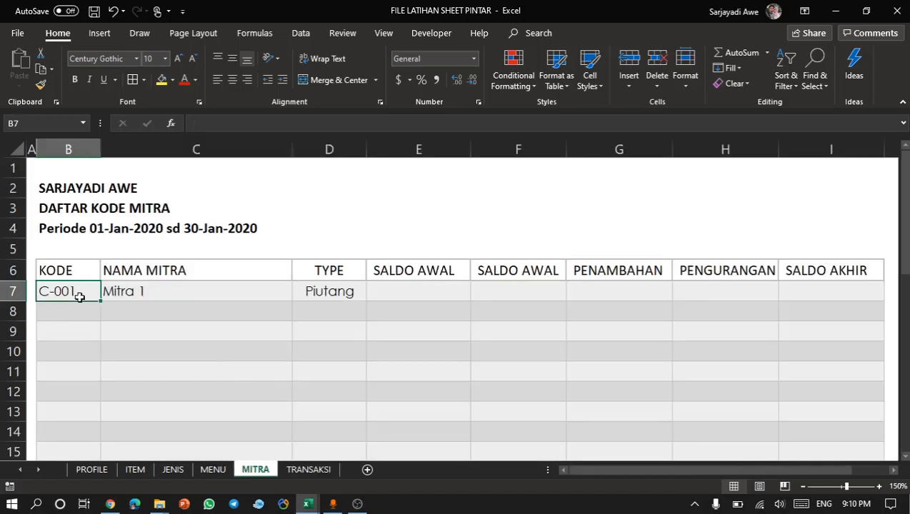
click(68, 143)
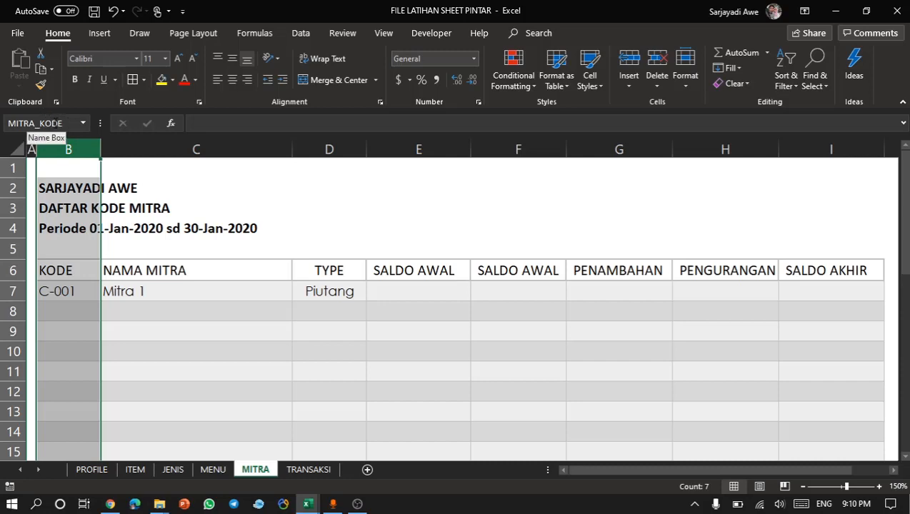
click(188, 270)
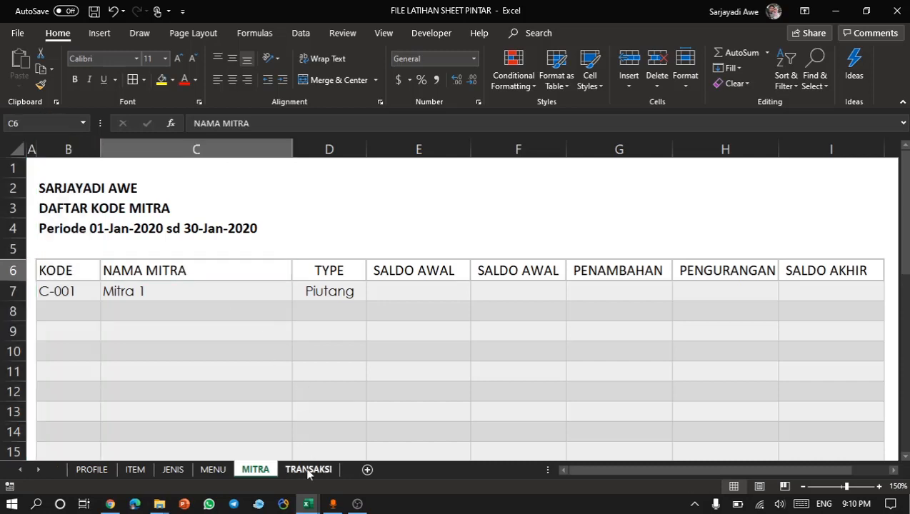
On the TRANSAKSI sheet, restrict cell G7 to a List validation with source =MITRA_KODE and no in-cell dropdown.
click(308, 470)
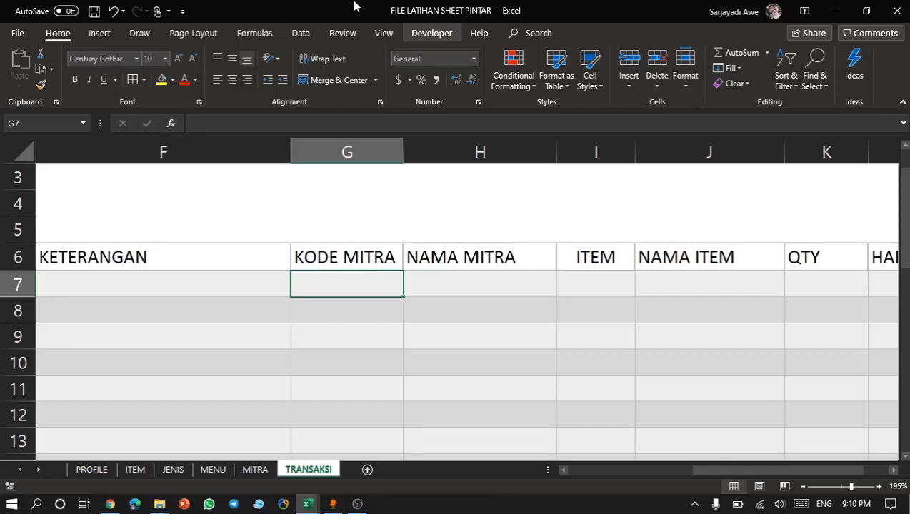
click(301, 33)
click(662, 84)
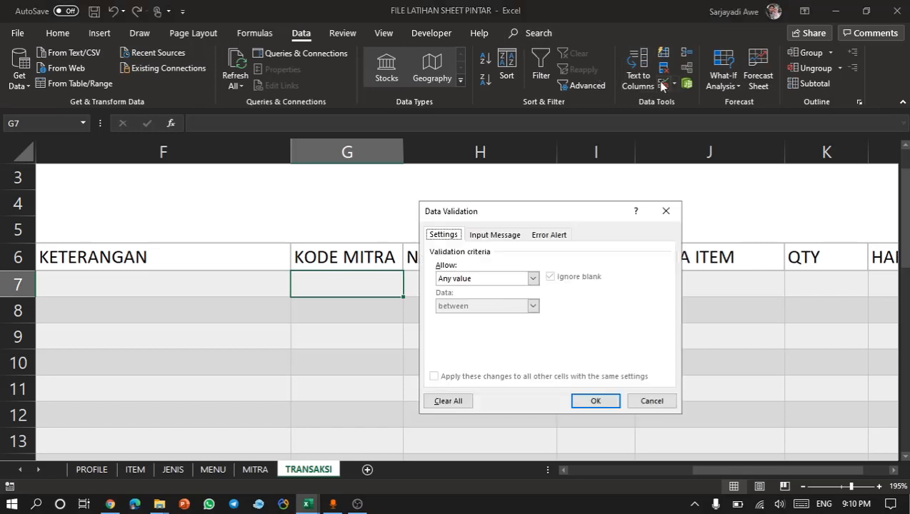
click(471, 281)
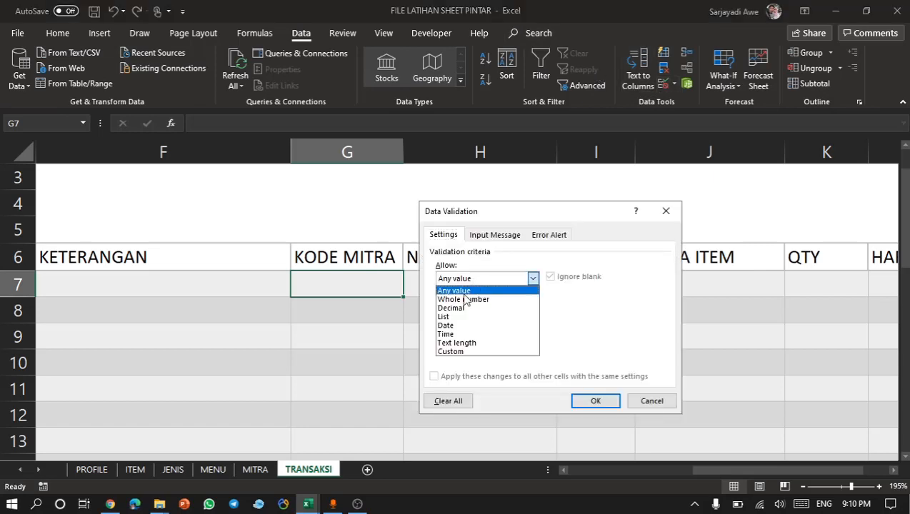
click(457, 317)
click(463, 333)
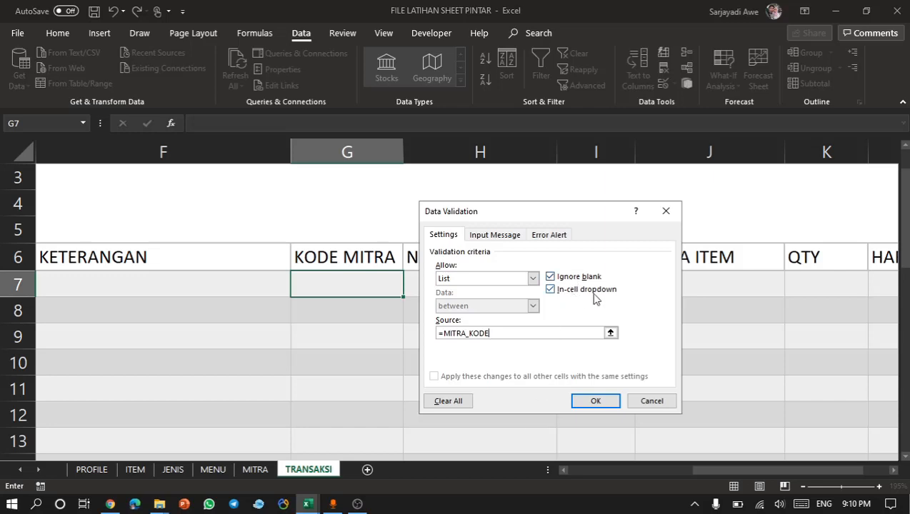
click(573, 295)
click(595, 401)
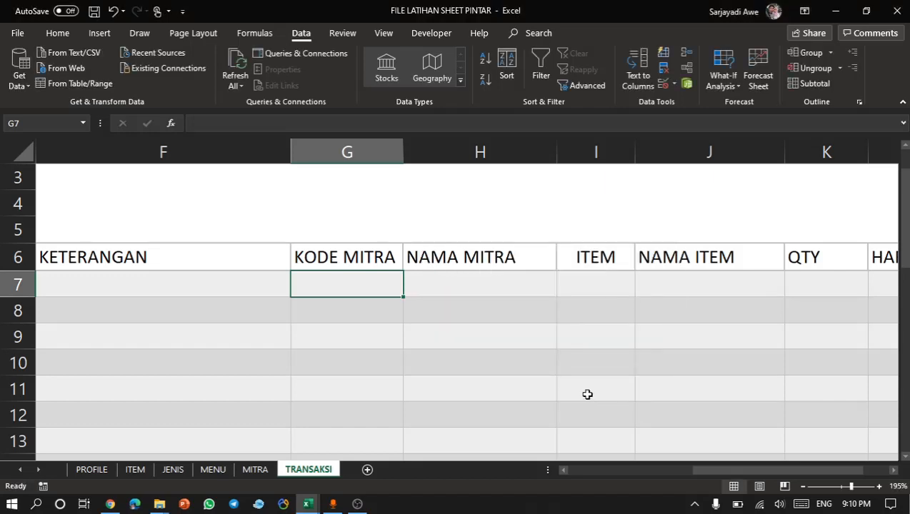
Test the validation by entering 786 in KODE MITRA cell G7.
click(368, 307)
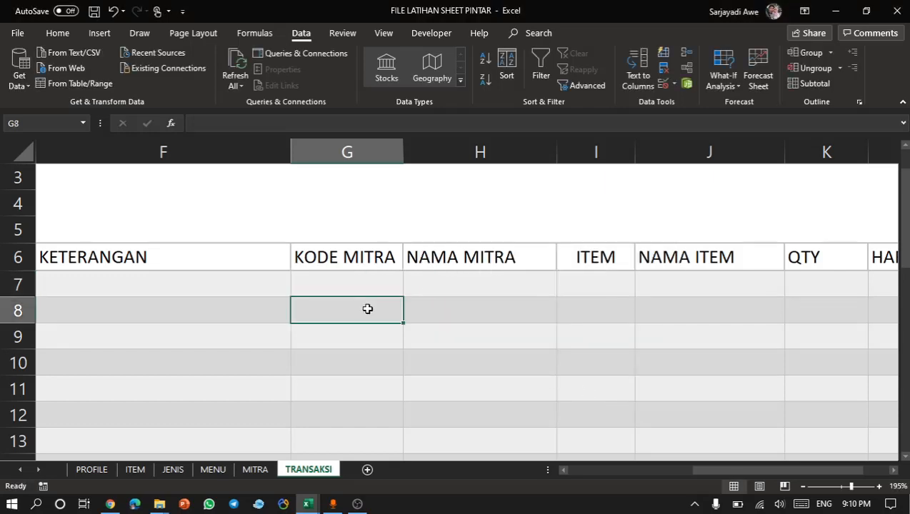
click(376, 288)
text(786)
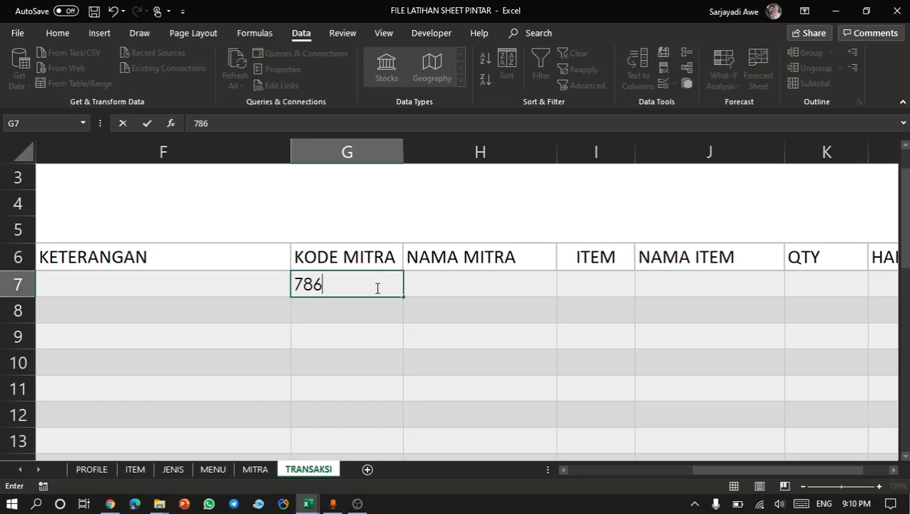
key(Return)
click(391, 285)
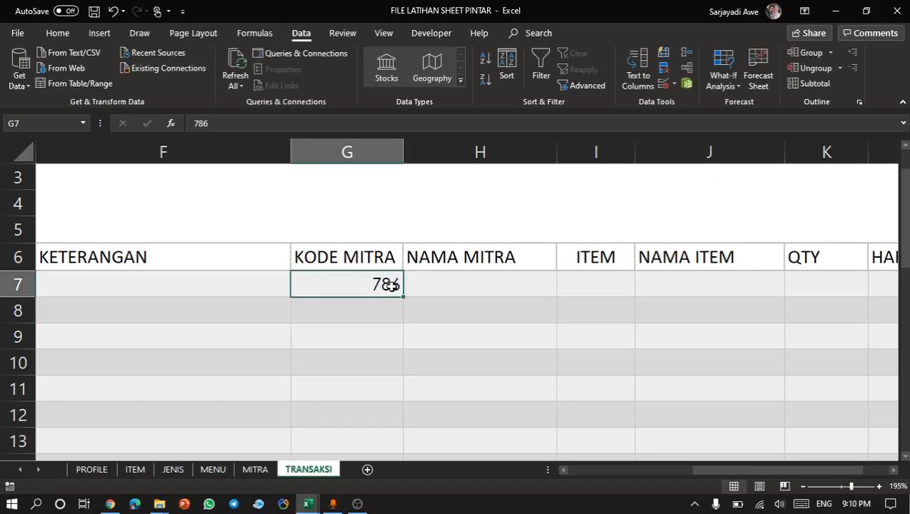
Turn off Ignore blank in the data validation of cell G7.
click(663, 86)
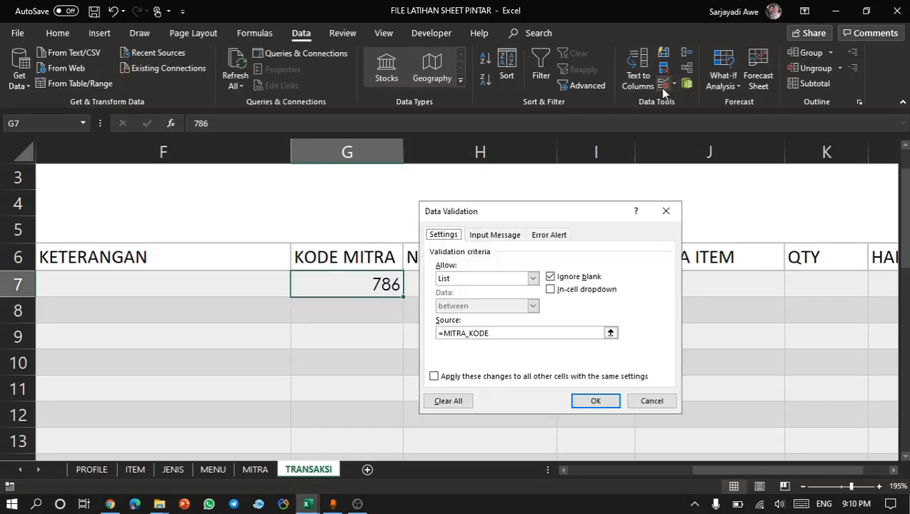
click(569, 278)
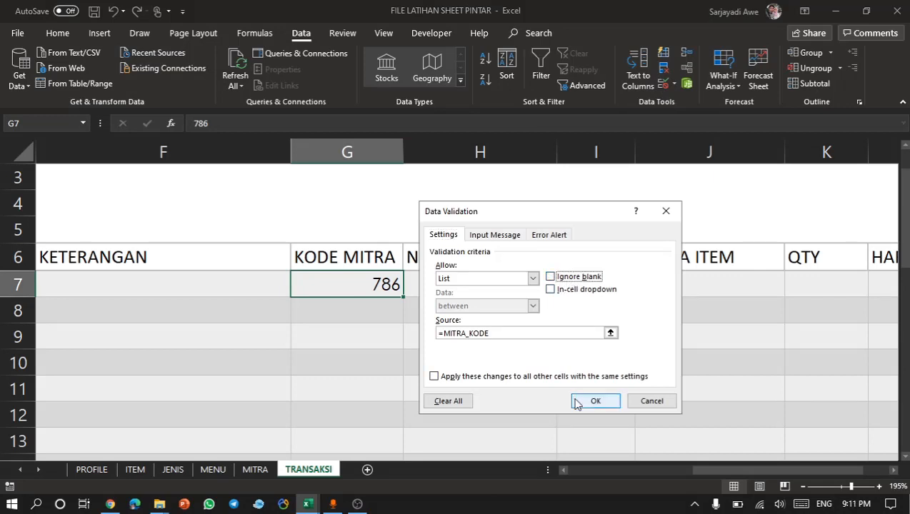
click(586, 400)
Try the invalid codes 4355 and 1 in cell G7, cancelling each entry.
click(386, 330)
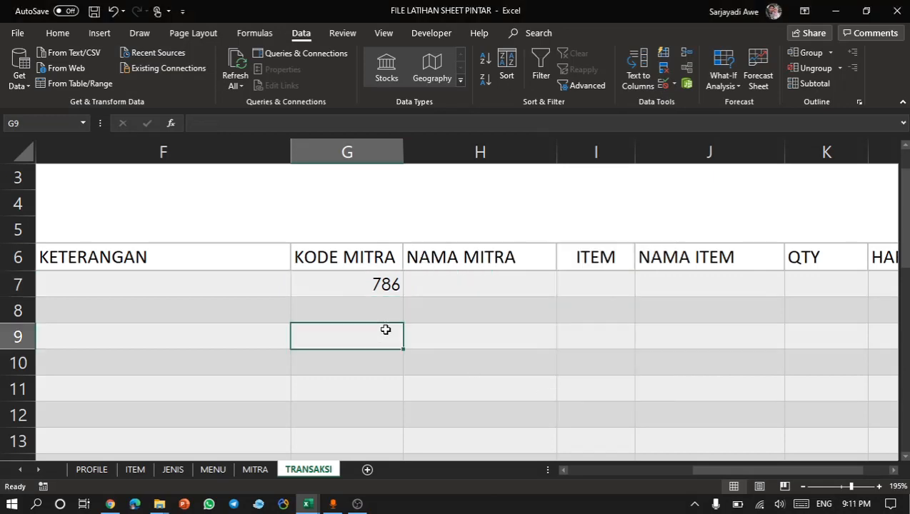
click(384, 289)
text(4355)
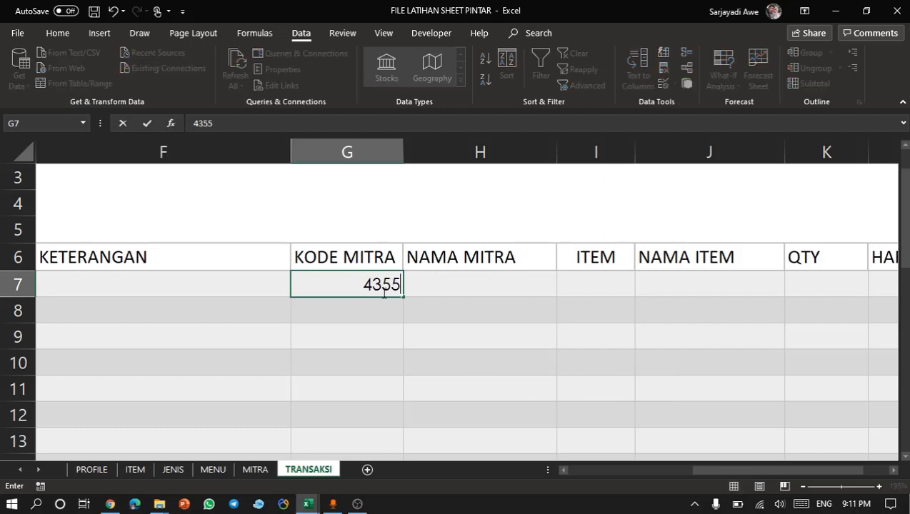
click(386, 340)
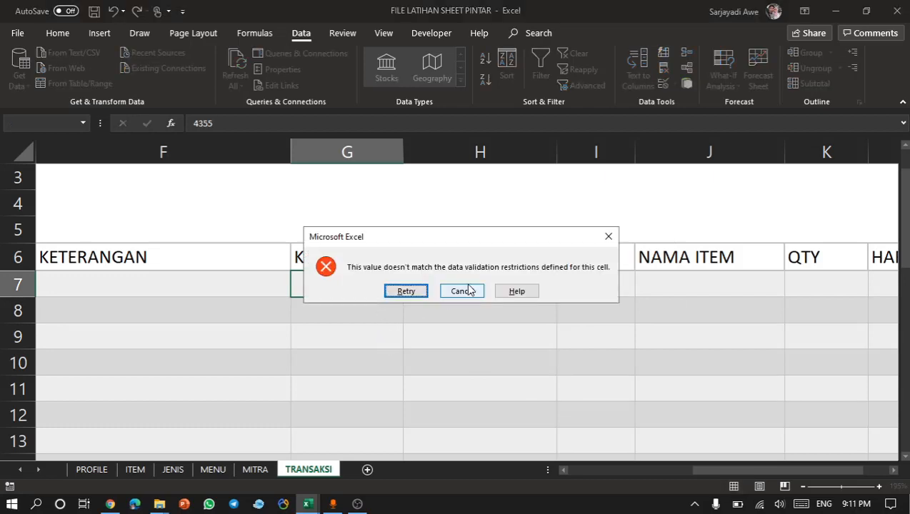
click(463, 291)
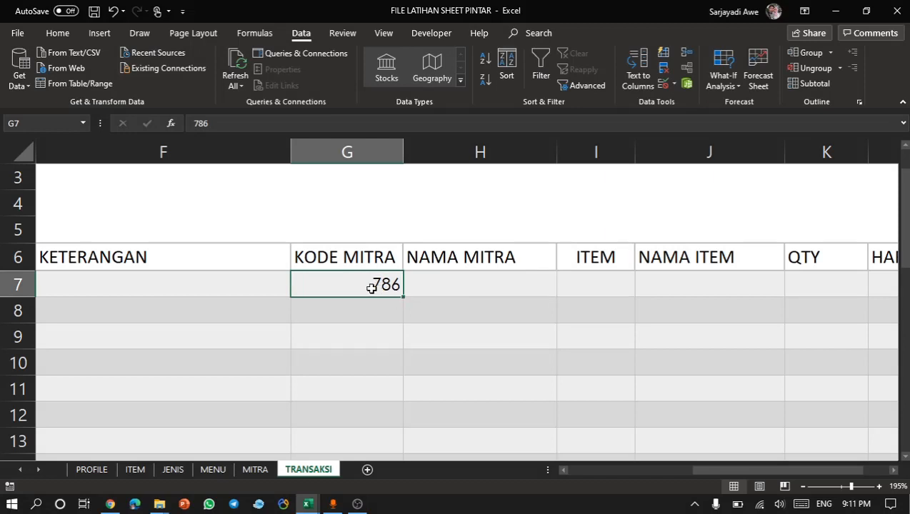
text(1)
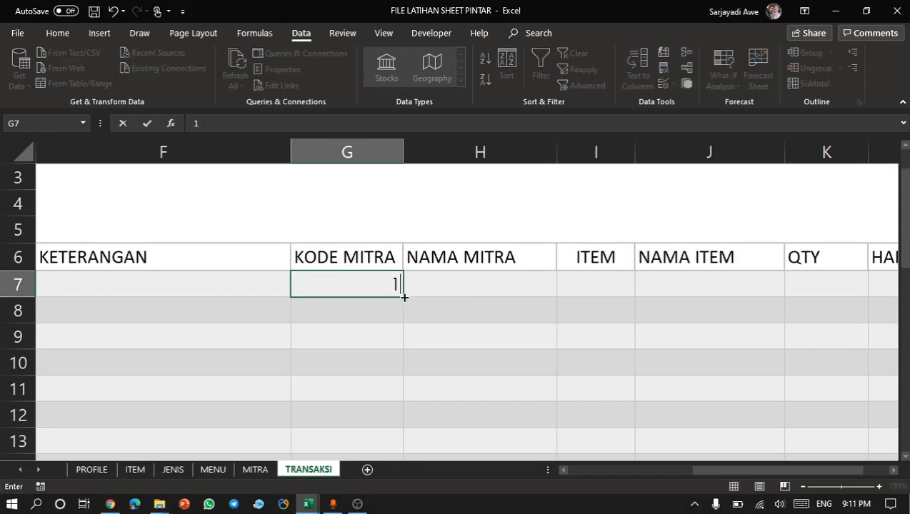
key(Return)
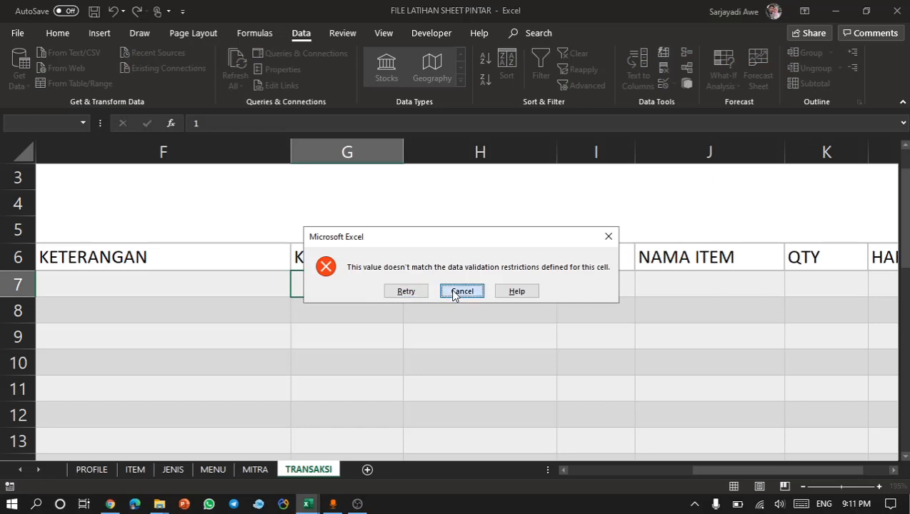
click(455, 292)
click(366, 301)
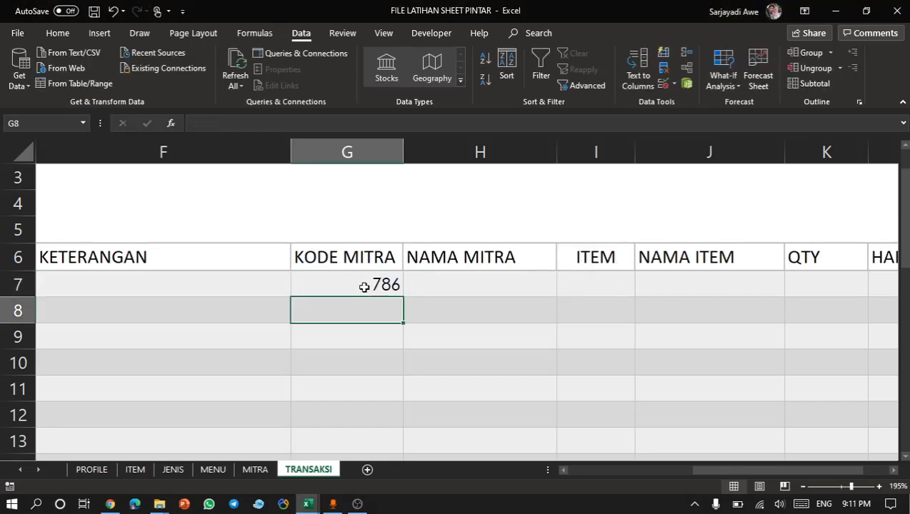
Test cell G7 with the code C-001, then try the invalid text DWDW and cancel it.
click(364, 285)
text(C-001)
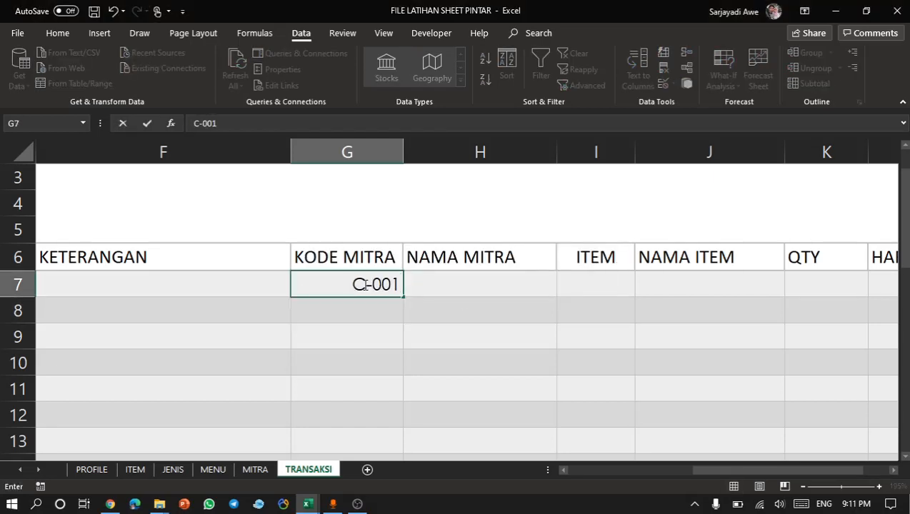
key(Return)
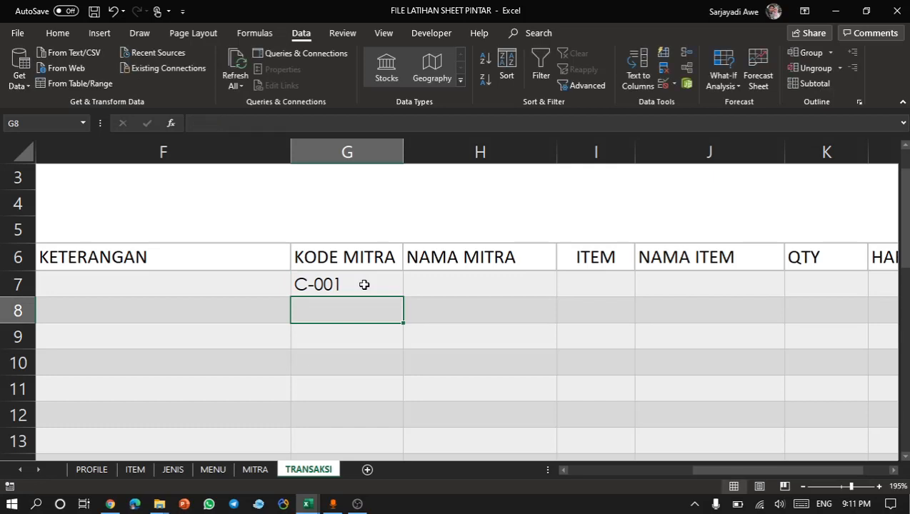
click(364, 285)
text(DWDW)
key(Return)
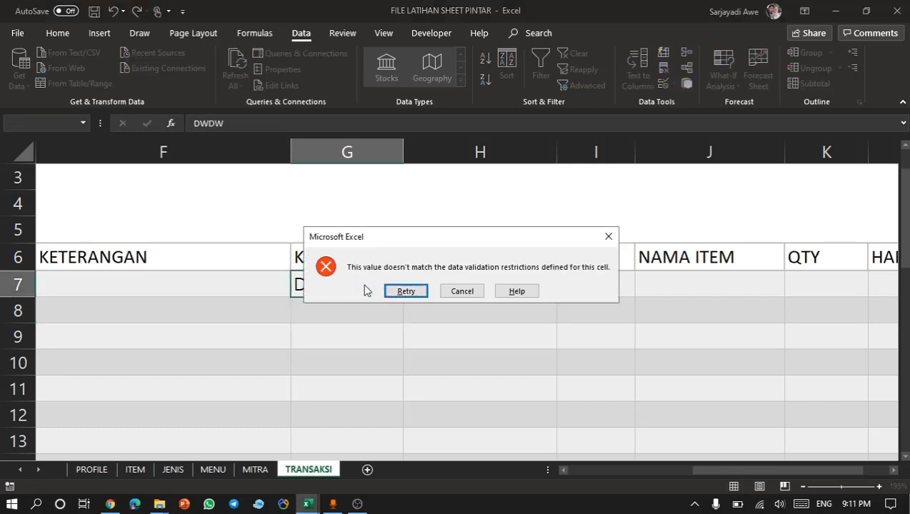
click(461, 295)
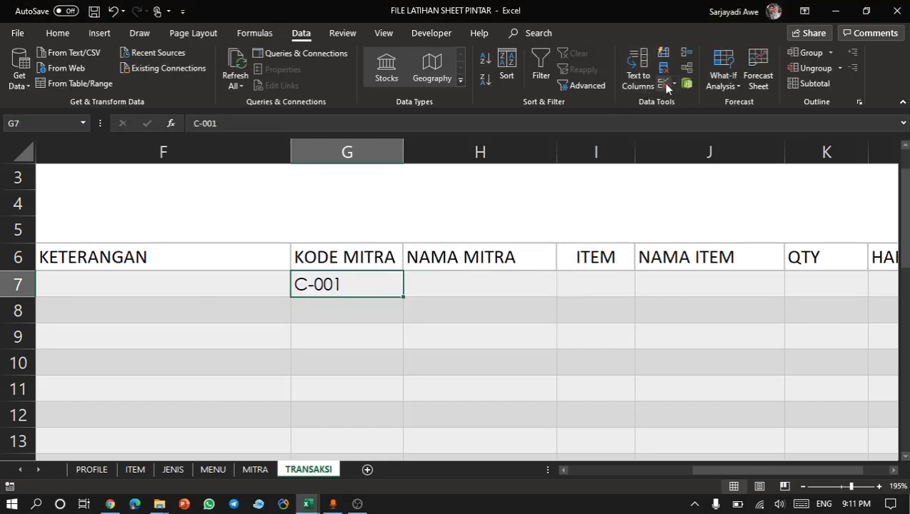
Give G7's validation an error alert with the owner's name as title and the message "Harus Sesuai dengan Kode Mitra !".
click(664, 84)
click(548, 236)
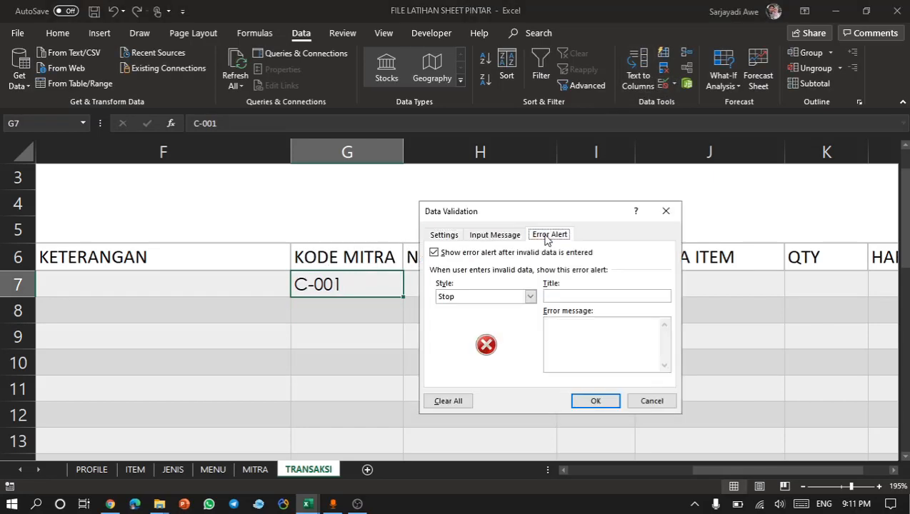
click(557, 295)
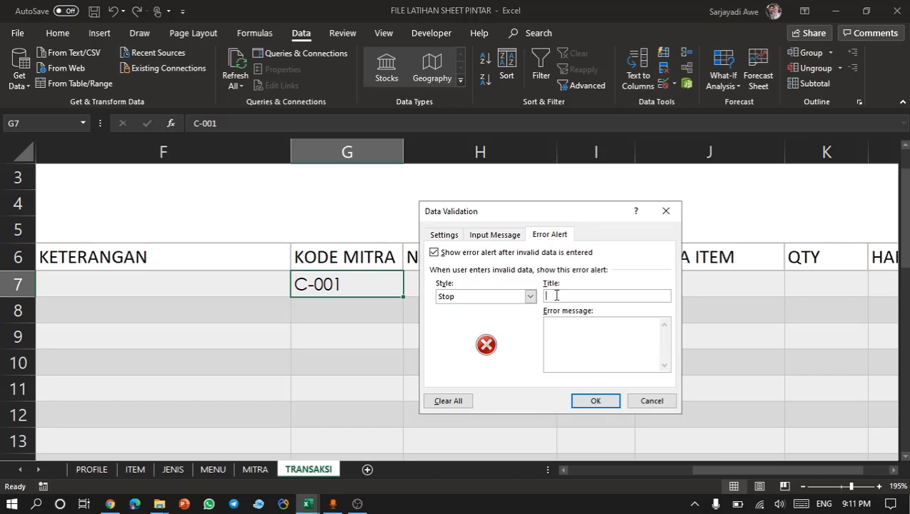
text(SARJAYADI AWE)
click(591, 343)
text(Harus Sesuai)
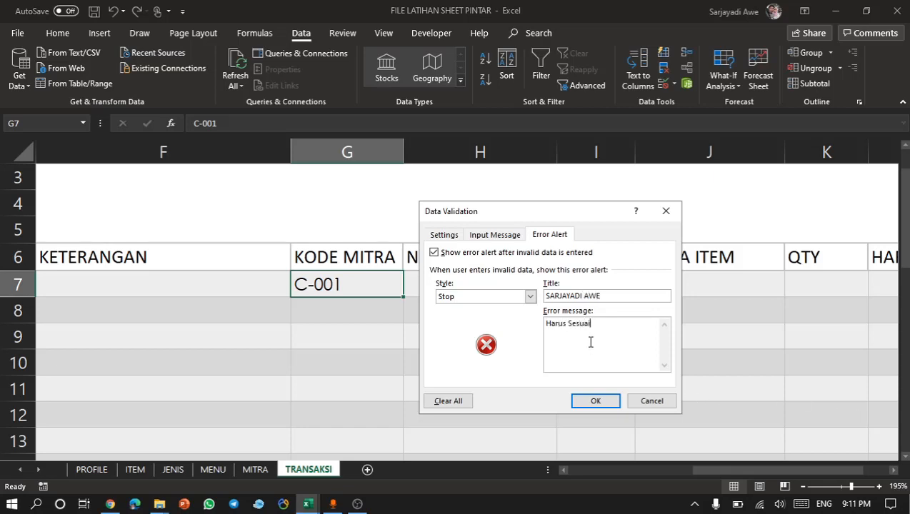
text( dengan Kode Mitra)
click(590, 400)
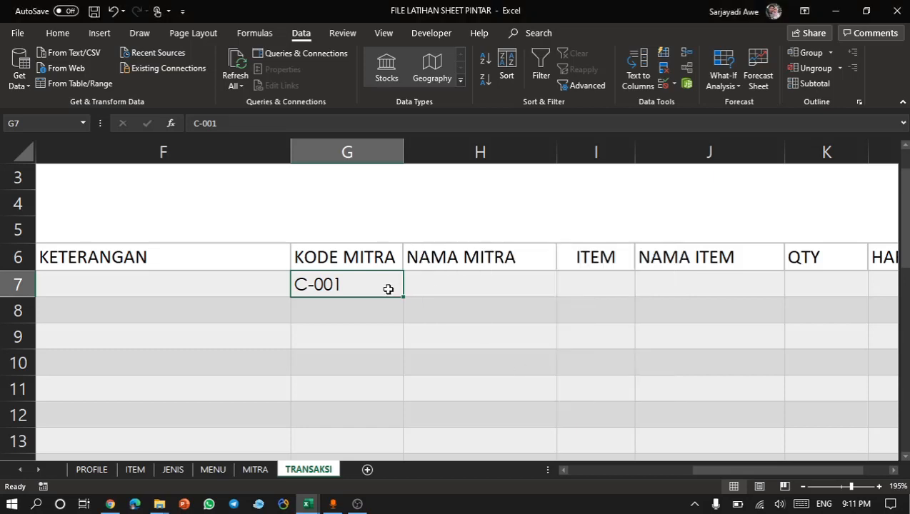
Test the custom error alert by trying the invalid text adgs in cell G7 and cancelling the entry.
text(ad)
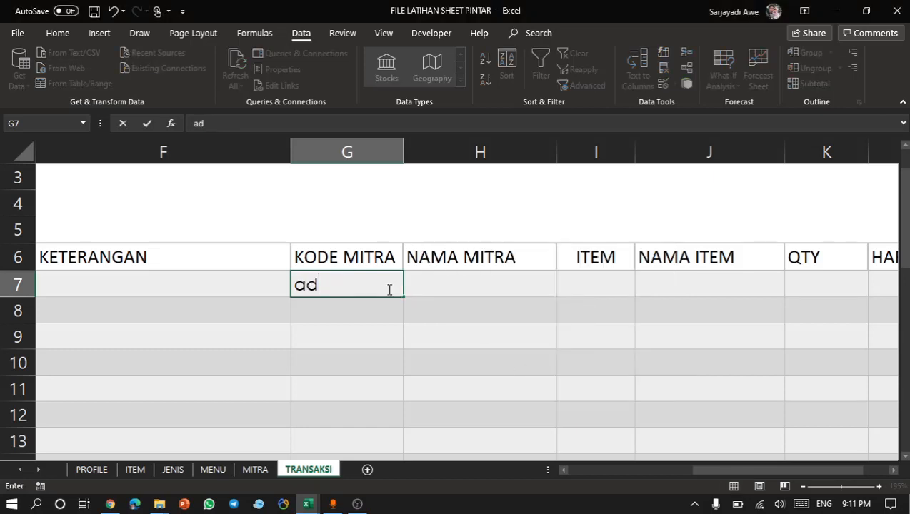
text(gs)
key(Return)
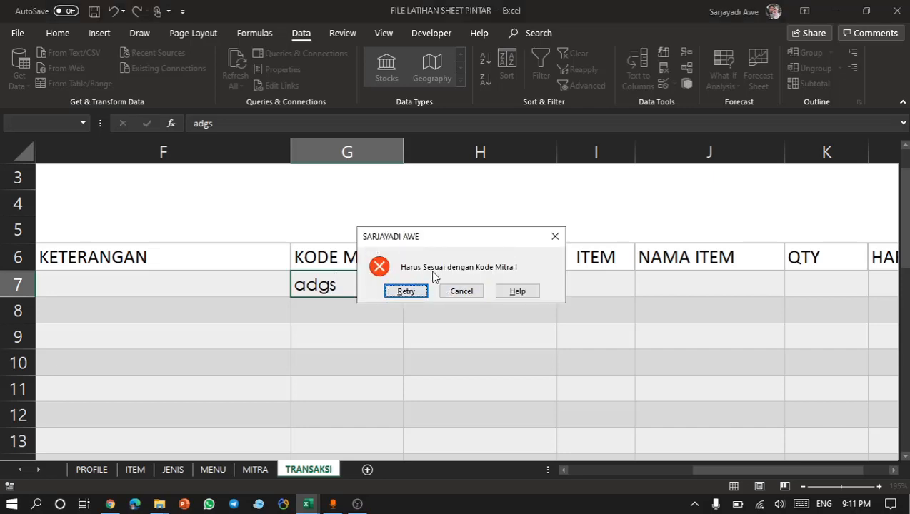
click(475, 296)
click(379, 319)
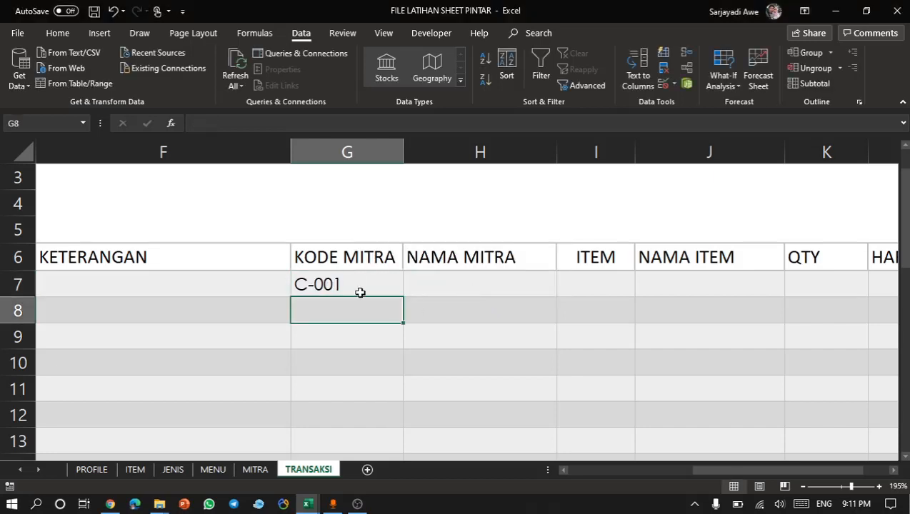
Clear the test code from G7 and copy the cell with its validation down the KODE MITRA column.
click(360, 292)
key(Down)
key(Up)
key(Delete)
key(ctrl+c)
key(Down)
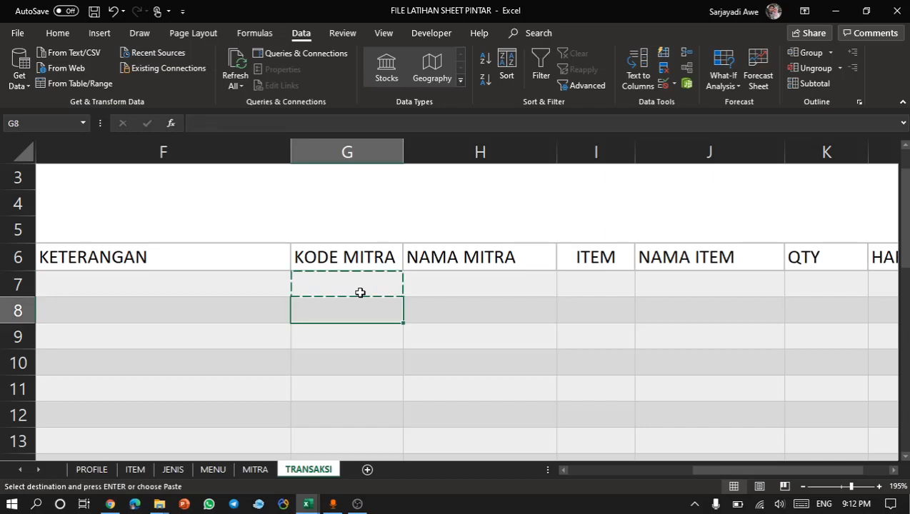
key(ctrl+shift+Down)
key(ctrl+v)
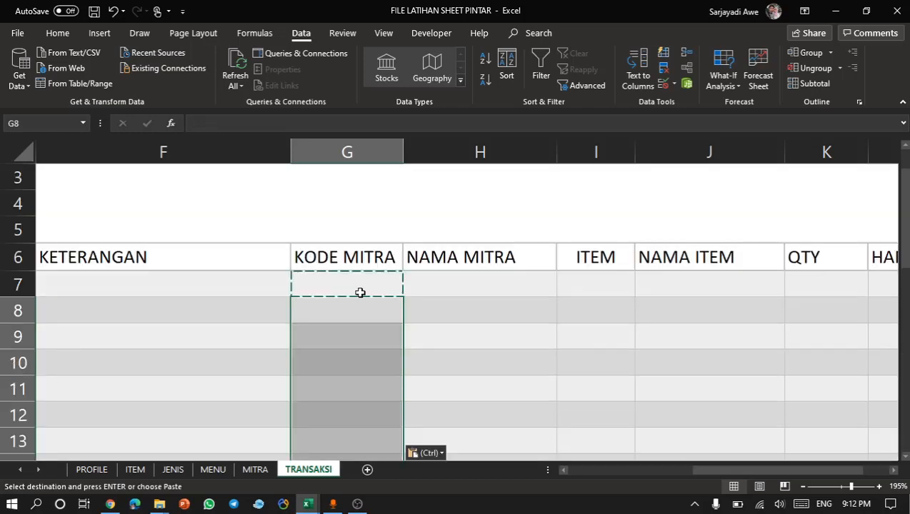
click(368, 317)
click(386, 273)
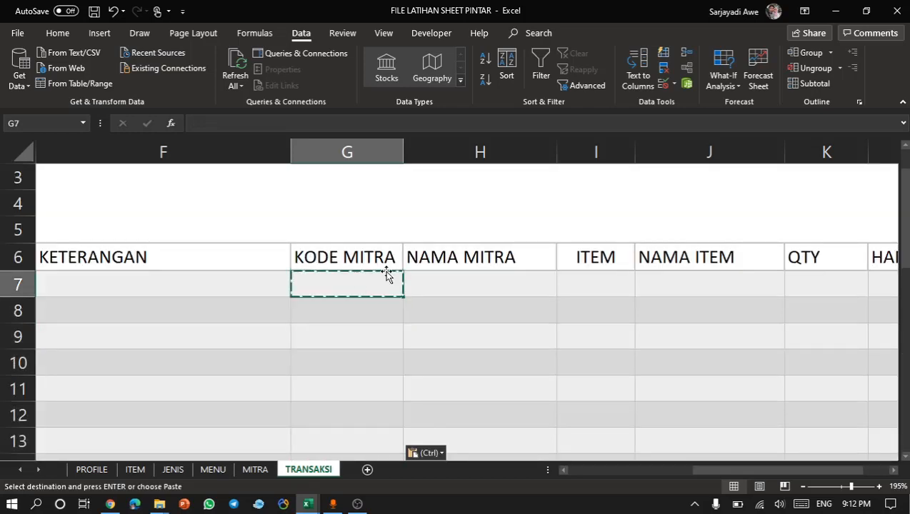
Start a formula in cell H7 with an IF test that returns empty text when G7 is blank.
key(Escape)
click(441, 279)
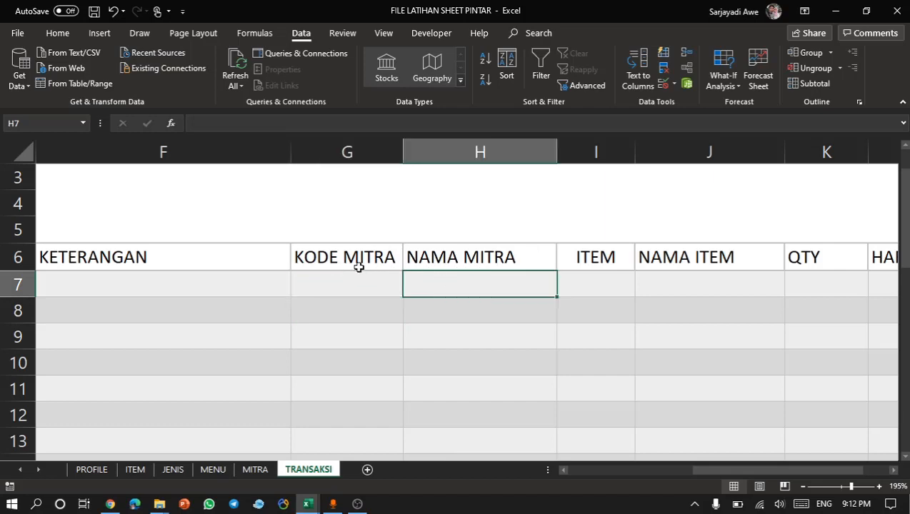
click(358, 265)
click(437, 284)
click(374, 286)
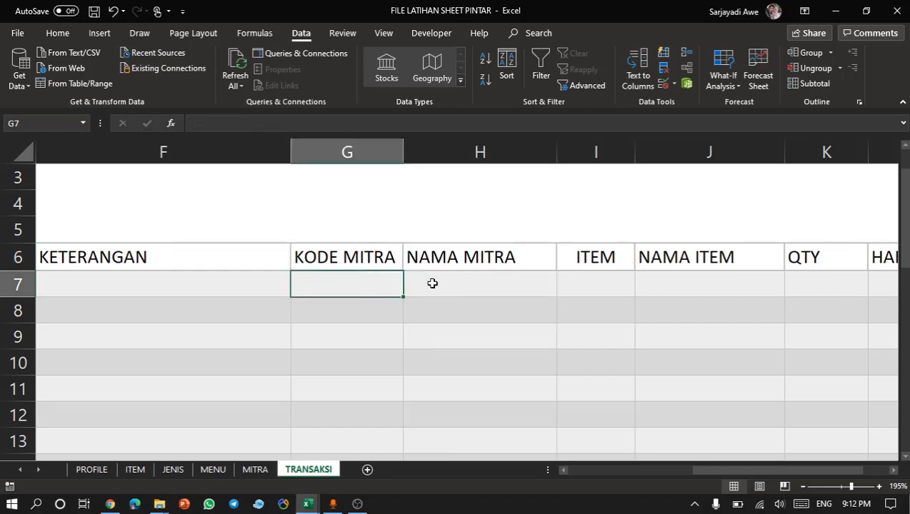
click(432, 284)
text(=)
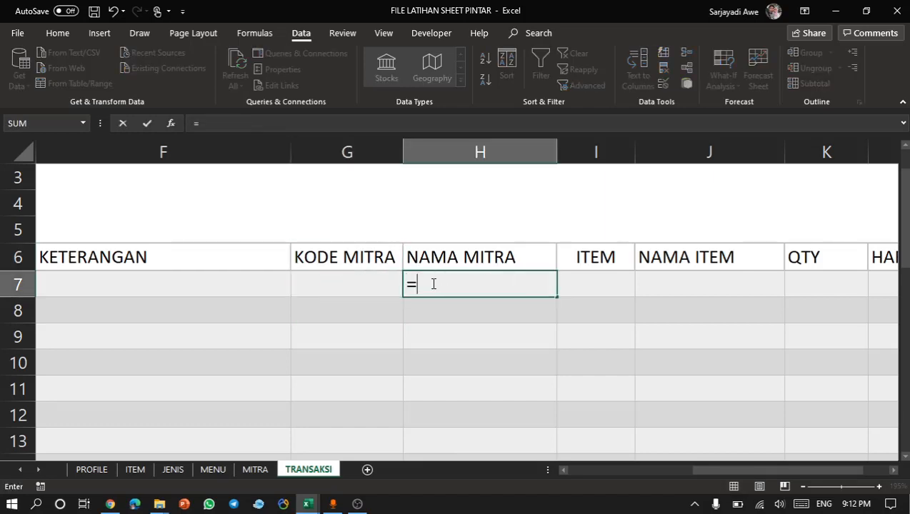
text(if()
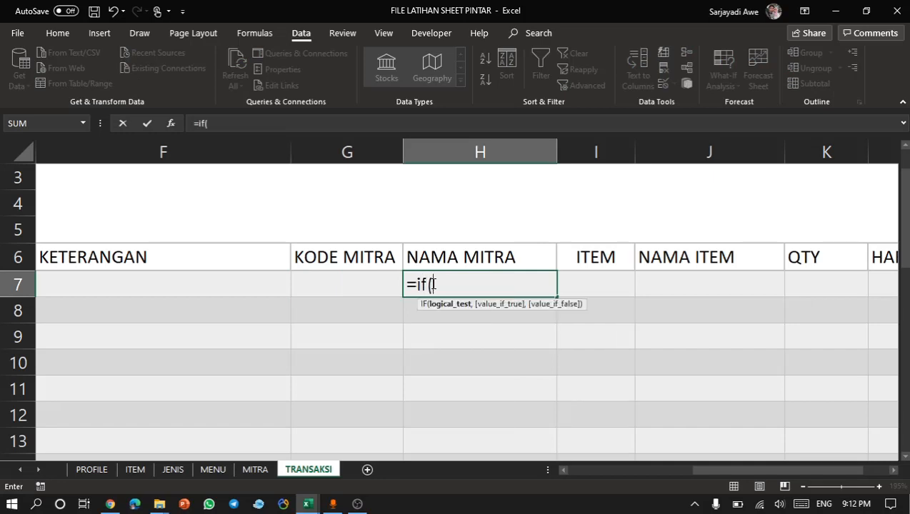
click(342, 288)
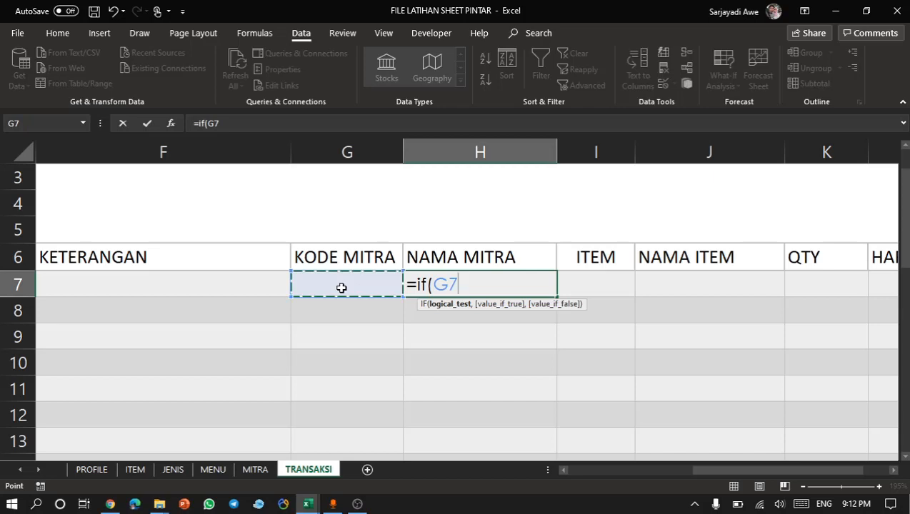
text(="")
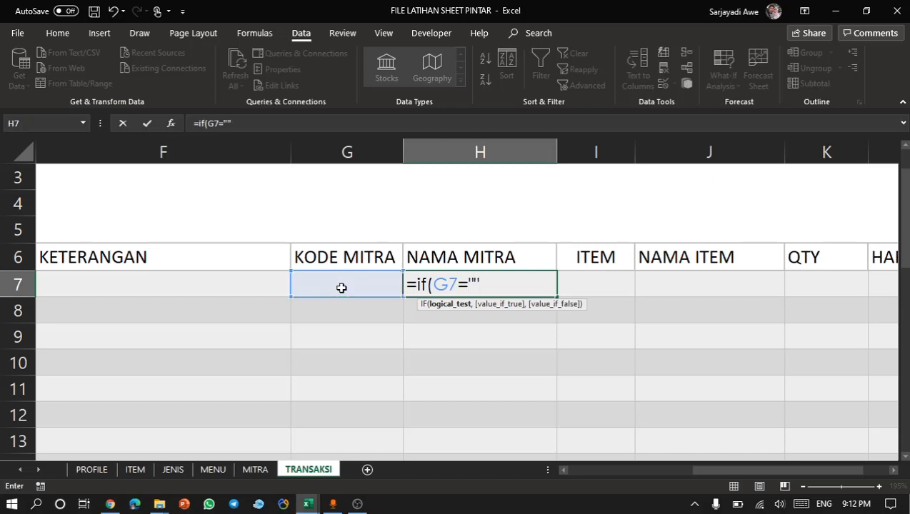
text(,")
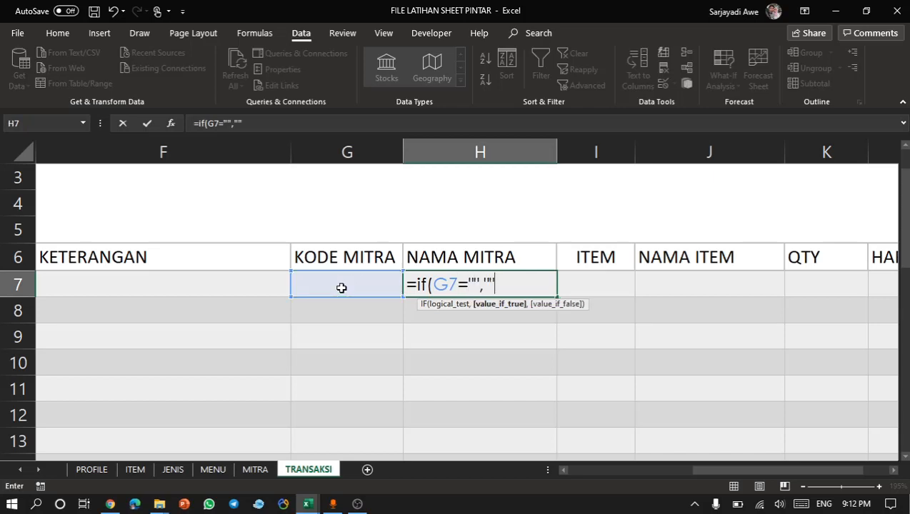
text(,)
Add an INDEX function on the MITRA_NAMA range as the IF formula's false value.
text(ind)
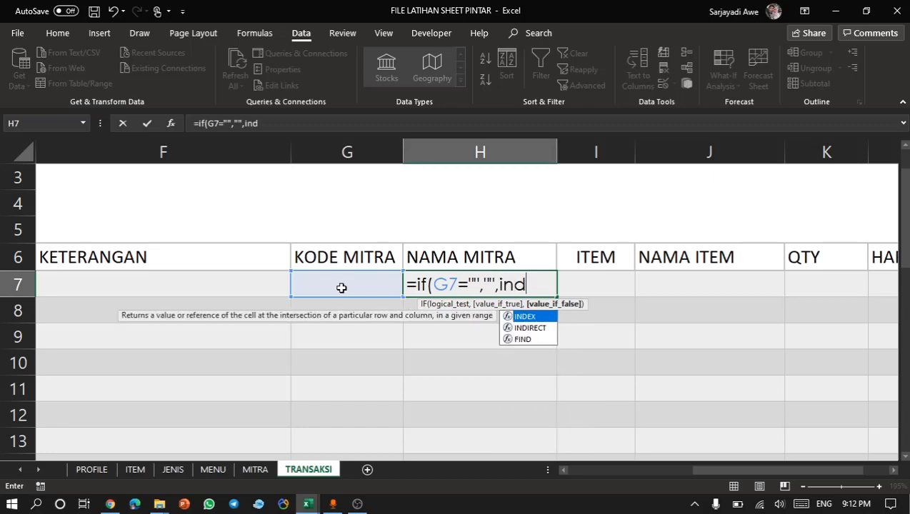
key(Tab)
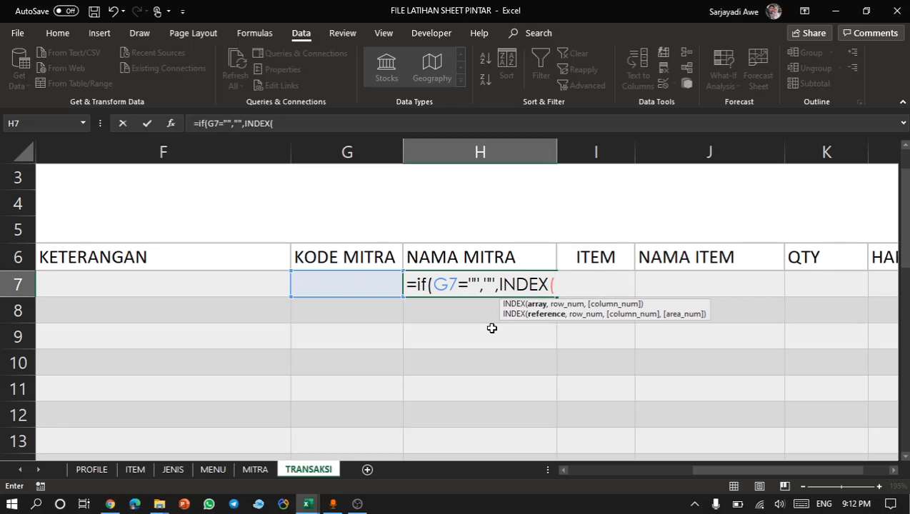
text(mit)
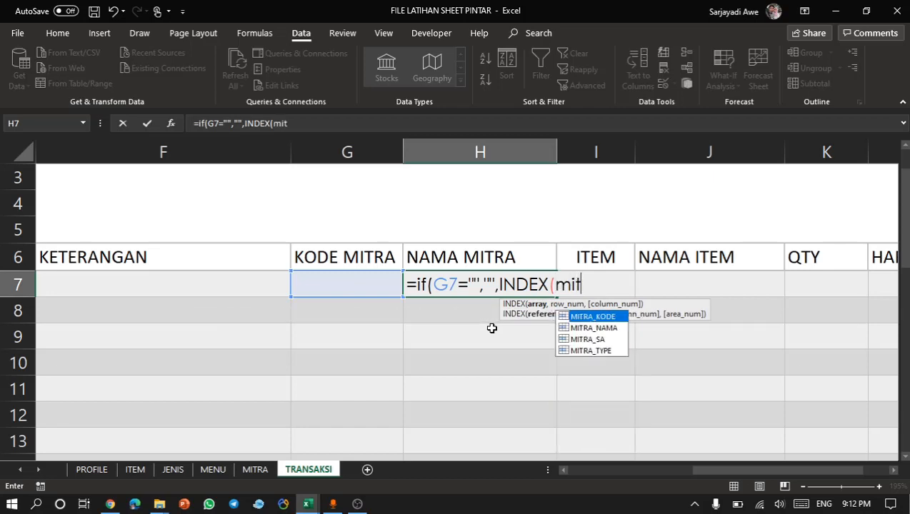
key(Down)
key(Tab)
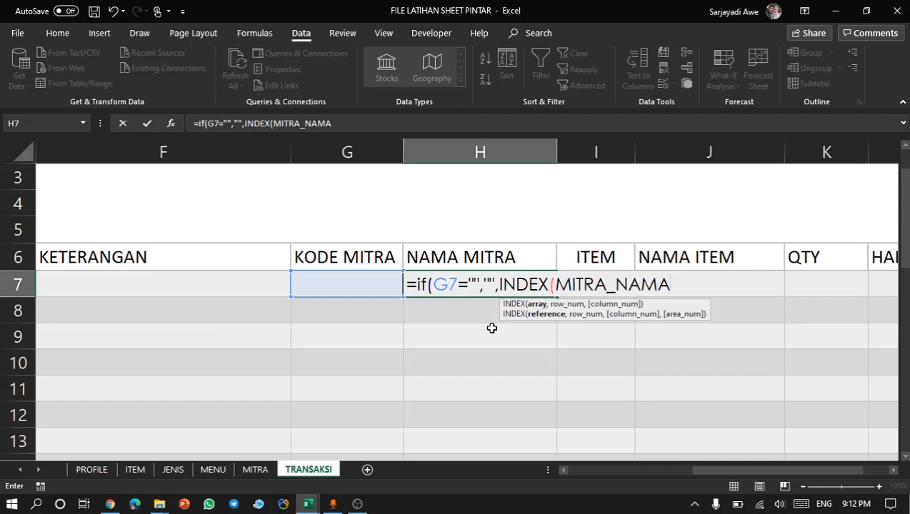
Complete the INDEX with MATCH(G7,MITRA_KODE,0) as its row number and enter the formula, accepting the closing-bracket correction.
text(,mat)
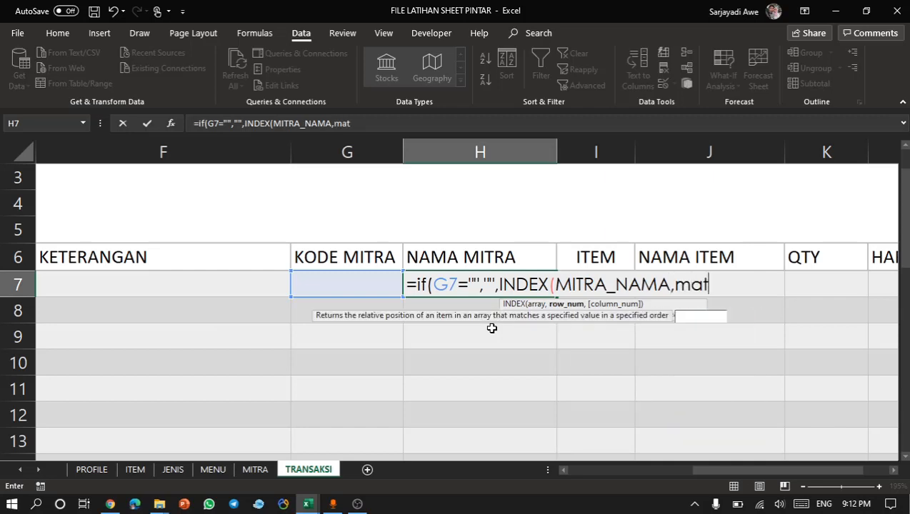
key(Tab)
scroll(562, 351, right, 5)
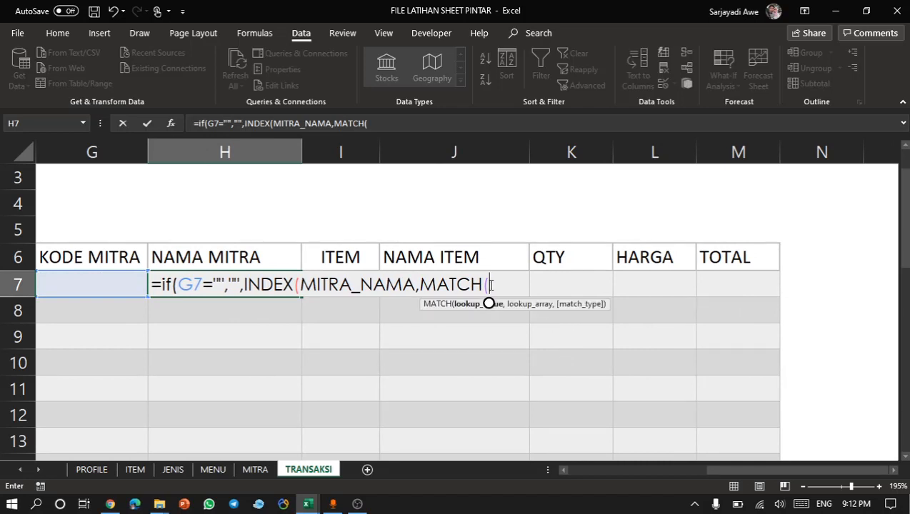
click(121, 285)
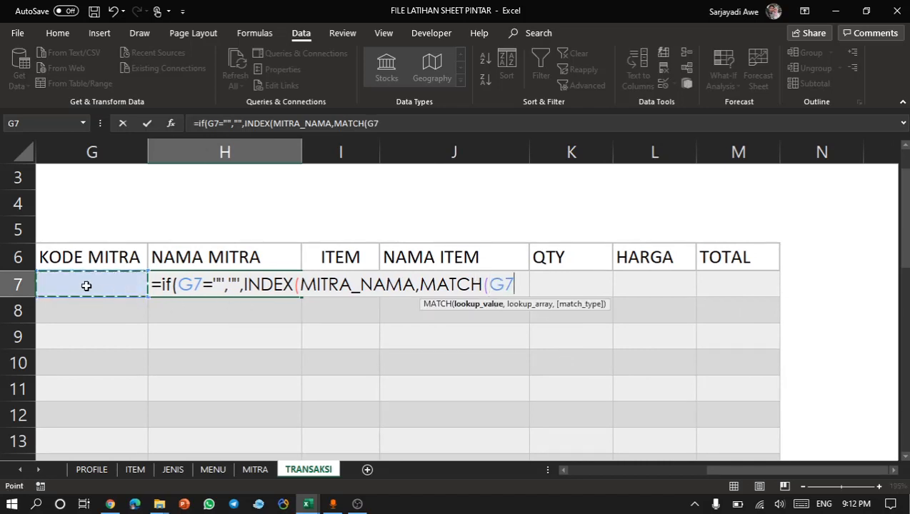
text(,)
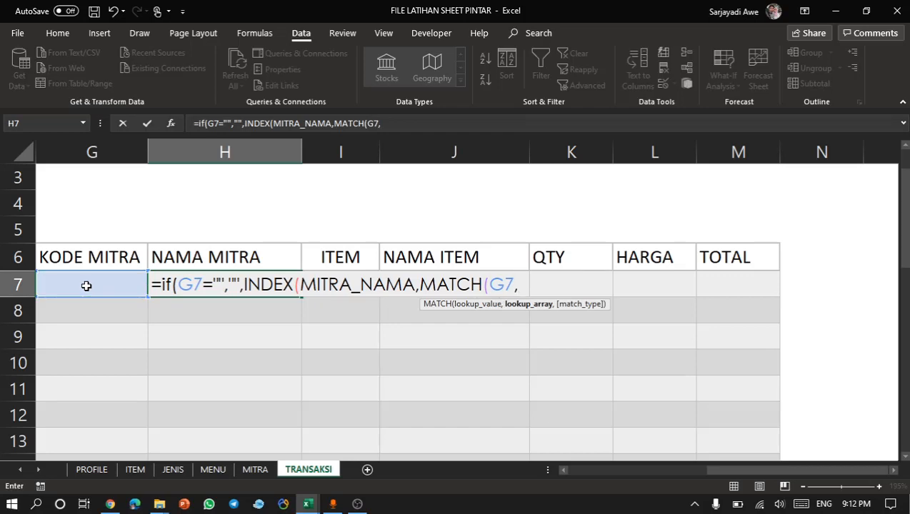
text(mit)
key(Down)
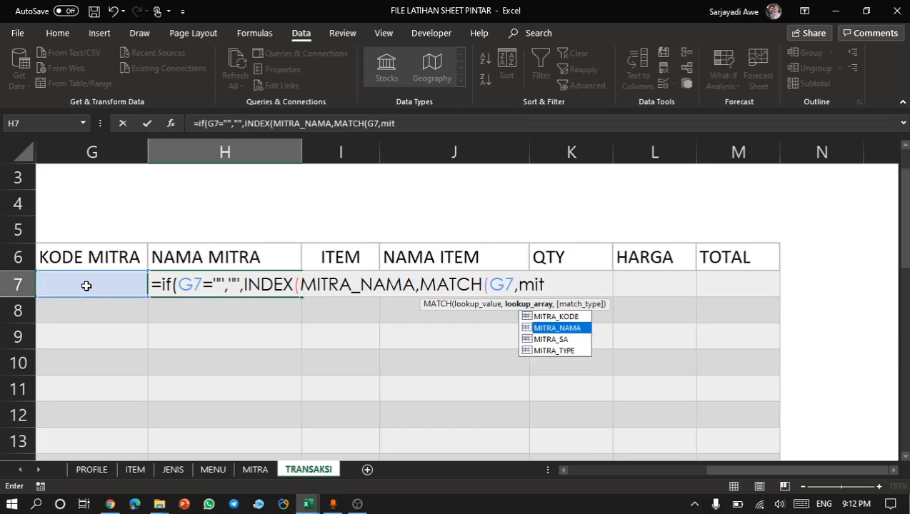
key(Escape)
key(Tab)
text(,)
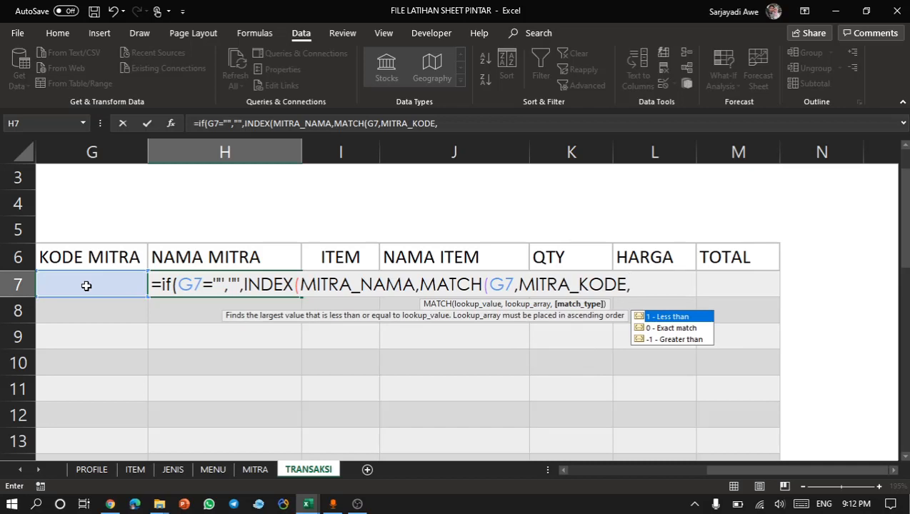
text(0))
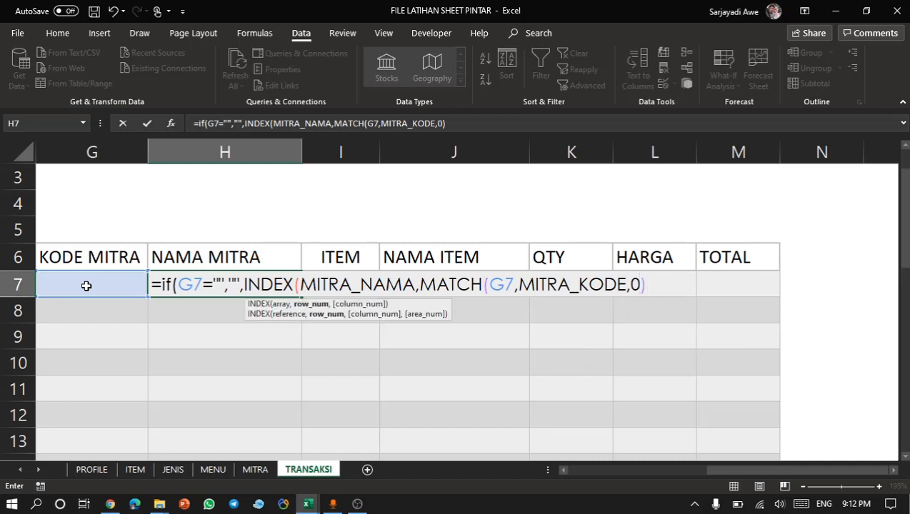
key(Return)
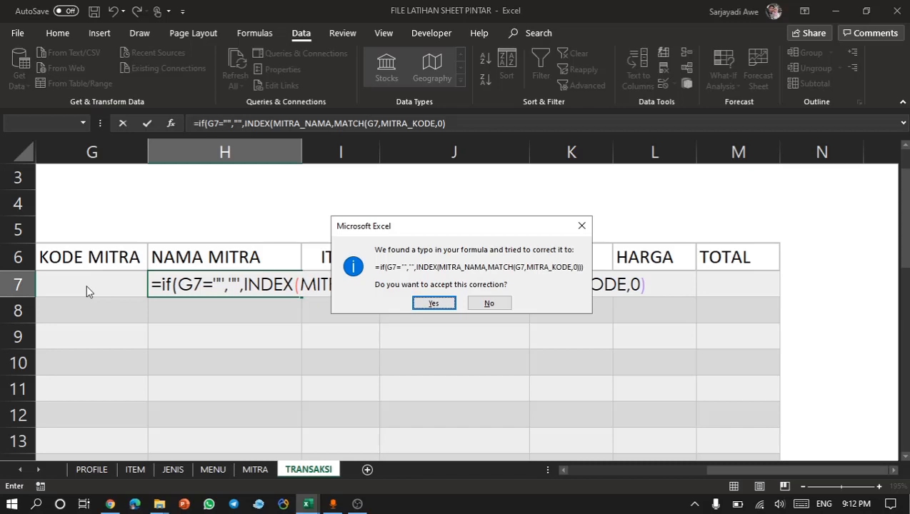
key(Return)
Copy the NAMA MITRA lookup formula from cell H7.
scroll(249, 302, left, 2)
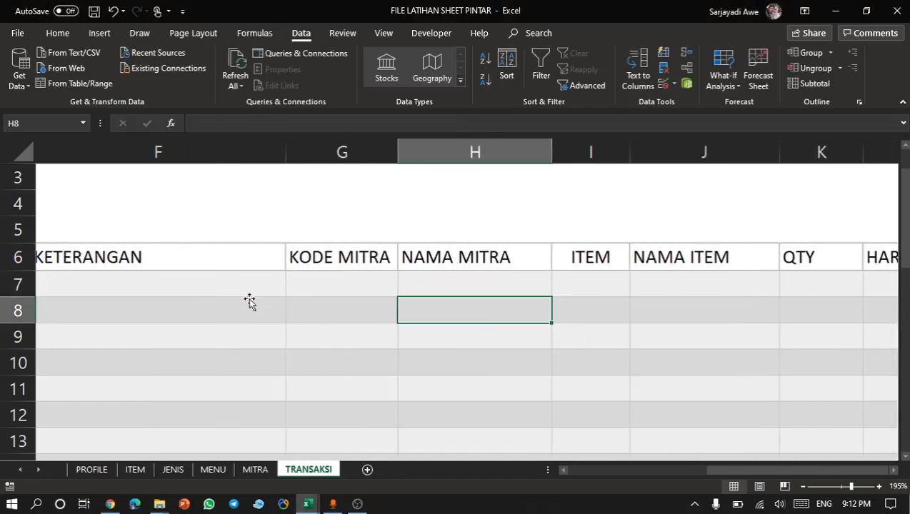
click(333, 284)
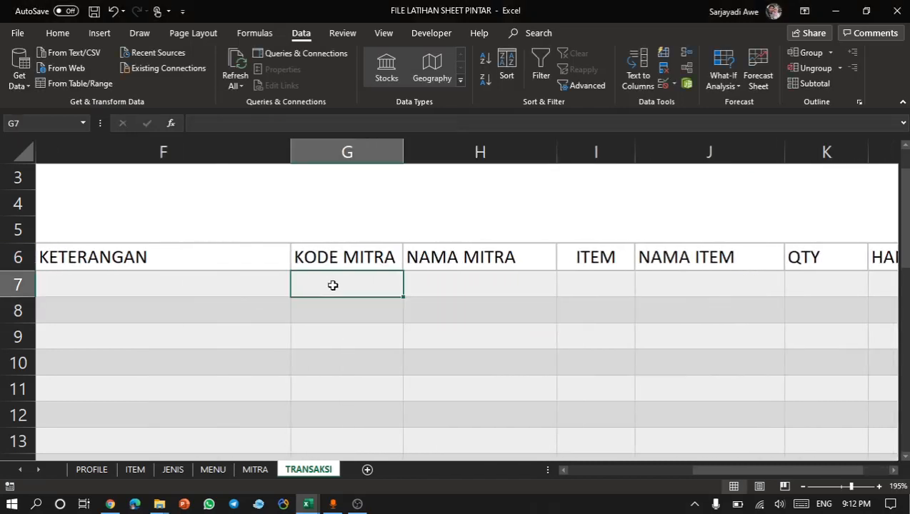
click(444, 286)
key(ctrl+c)
key(Down)
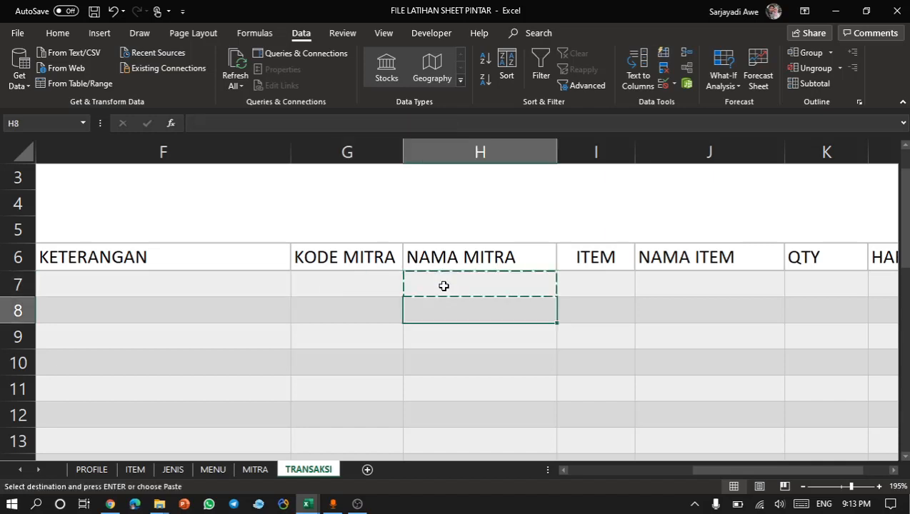
key(ctrl+shift+Down)
key(ctrl+shift+Down)
key(shift+Up)
key(shift+Up)
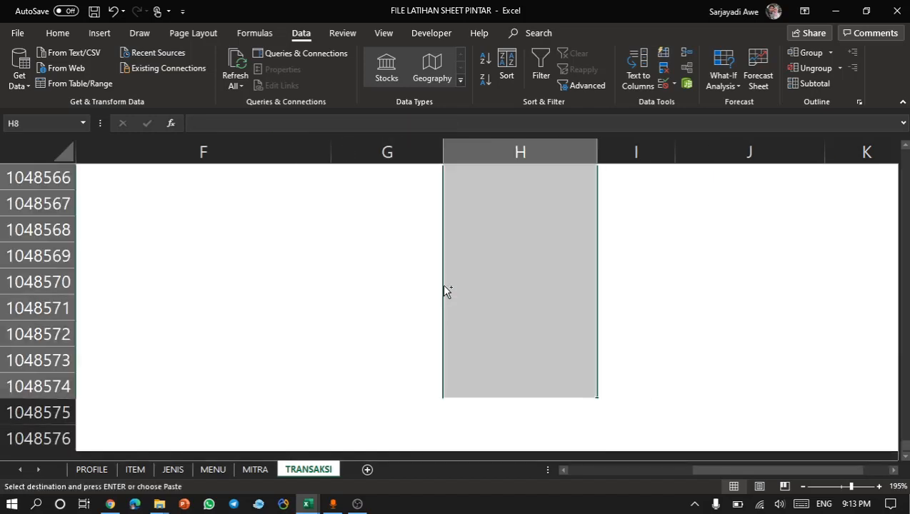
key(Up)
key(Down)
Paste the lookup formula into the rest of the NAMA MITRA column, H8 through H32.
key(Left)
key(ctrl+Down)
key(Right)
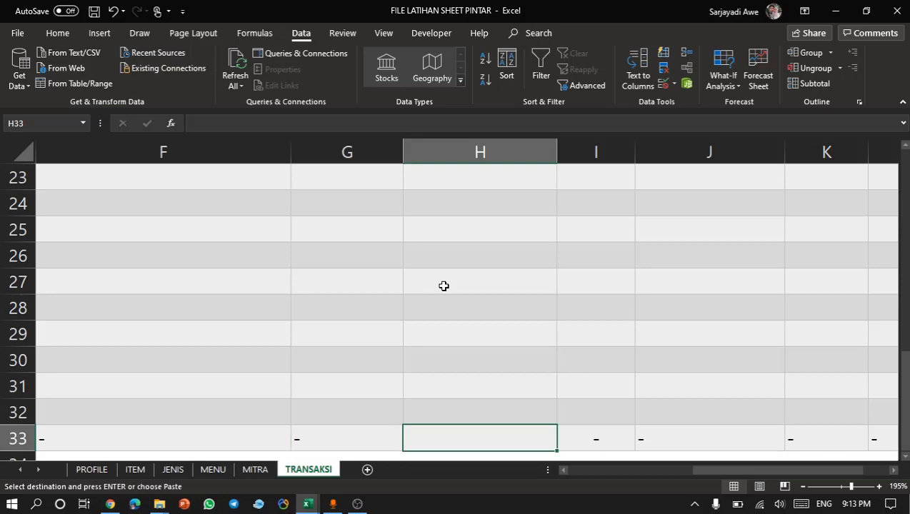
key(Up)
key(ctrl+shift+Up)
key(shift+Down)
key(Return)
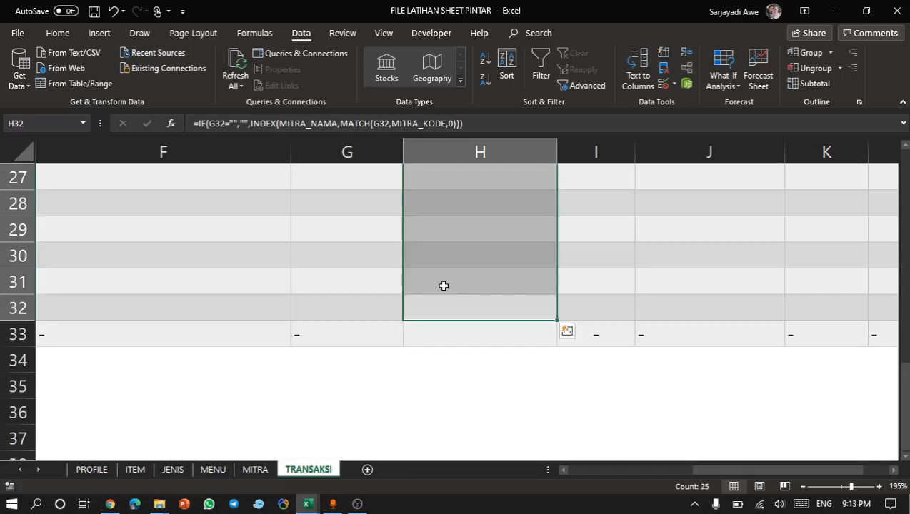
Review the copied formulas in the NAMA MITRA column and inspect the G7 reference in H7's formula.
key(ctrl+Up)
key(Down)
key(Down)
key(Down)
key(Down)
key(Down)
key(Down)
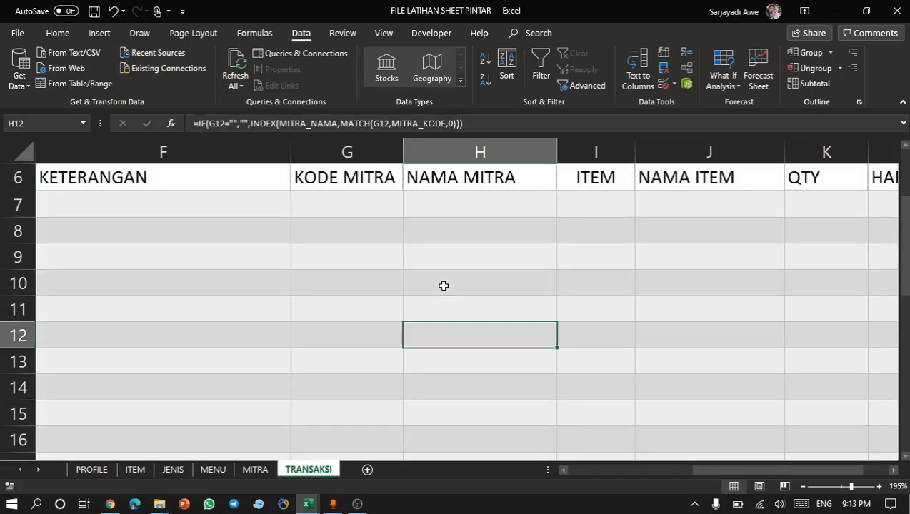
key(Down)
key(ctrl+Up)
key(Down)
key(Left)
key(Up)
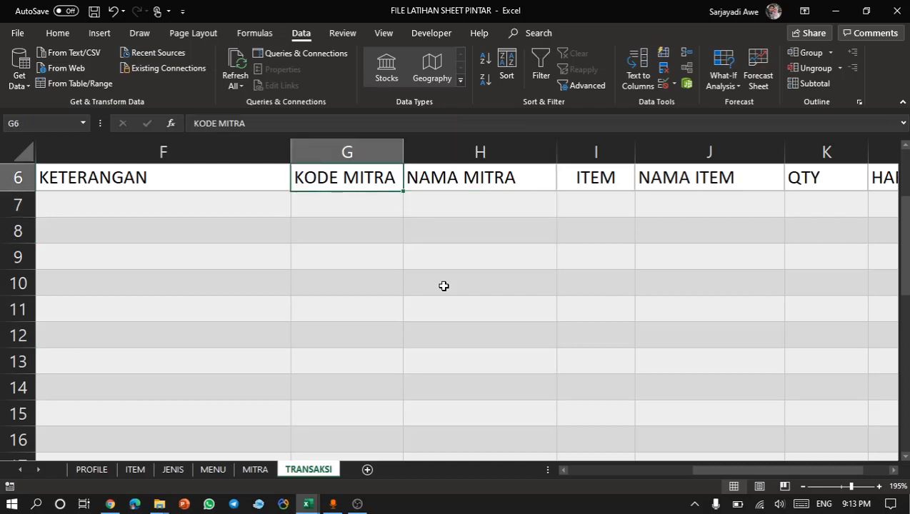
key(Down)
key(Down)
key(Down)
key(Up)
key(Right)
key(Up)
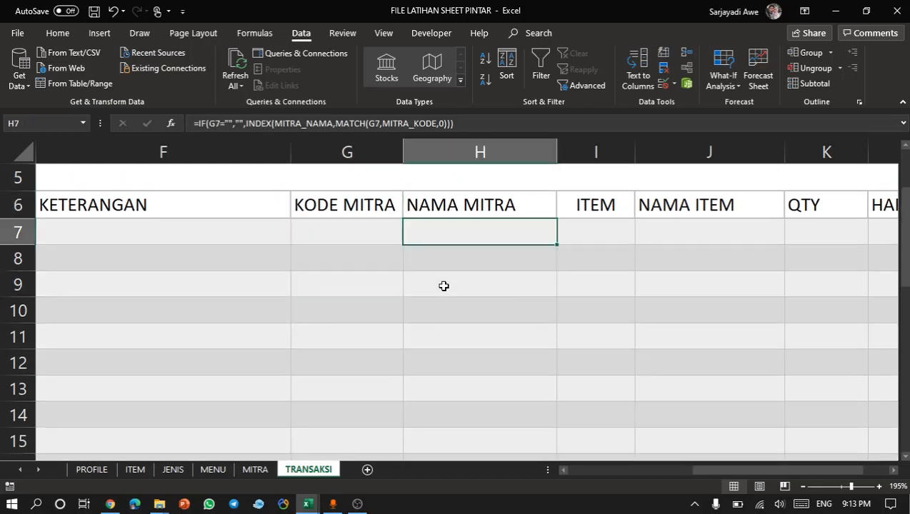
click(221, 125)
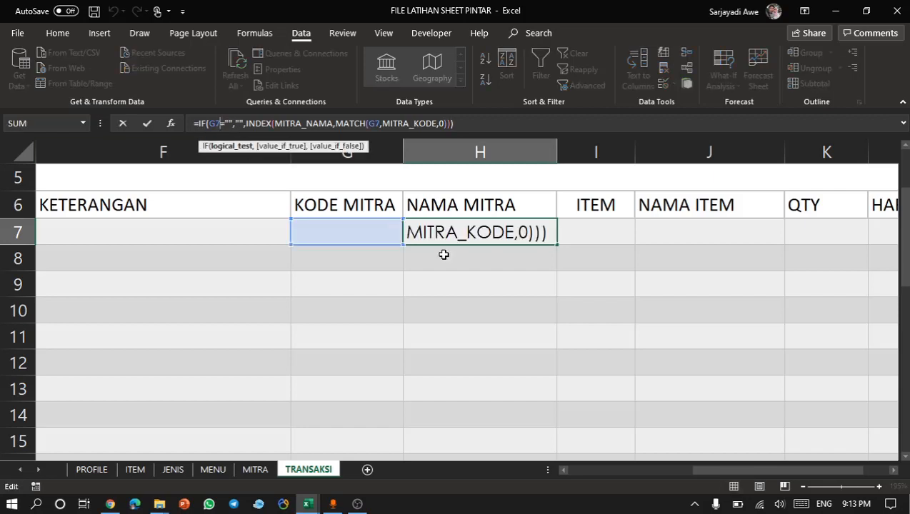
key(Escape)
Test the NAMA MITRA lookup by entering the codes s-001 and c-001 in cell G7.
click(375, 239)
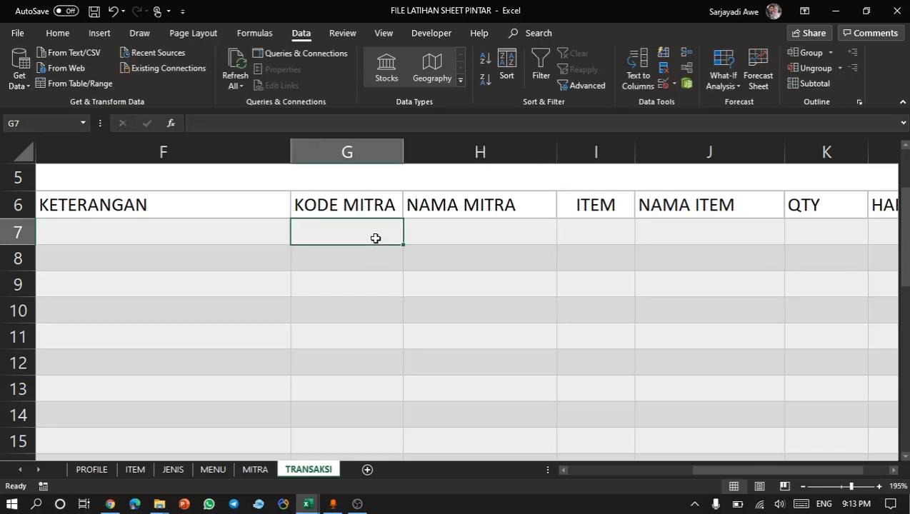
text(s-001)
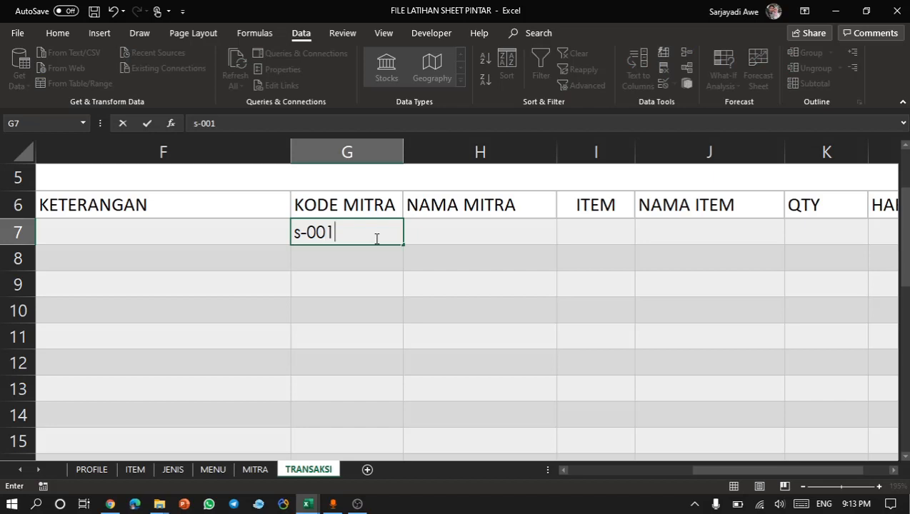
key(Return)
click(371, 232)
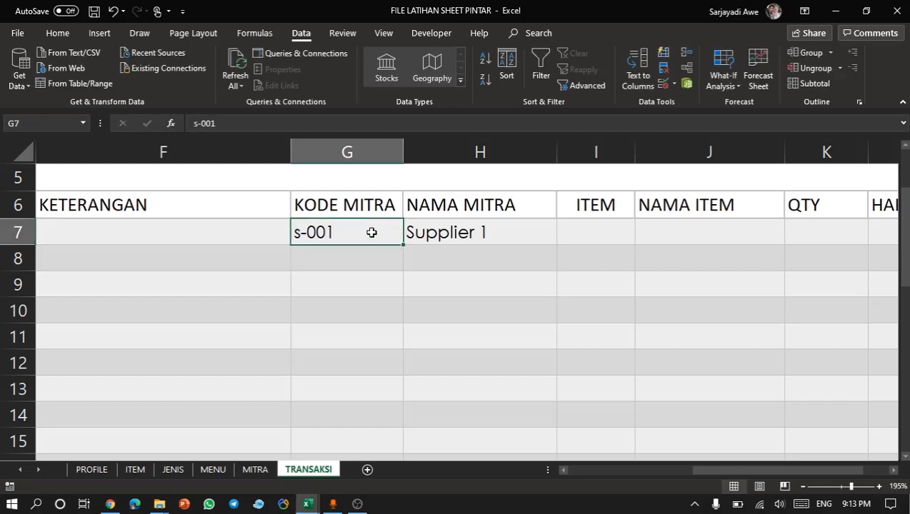
text(c-001)
key(Return)
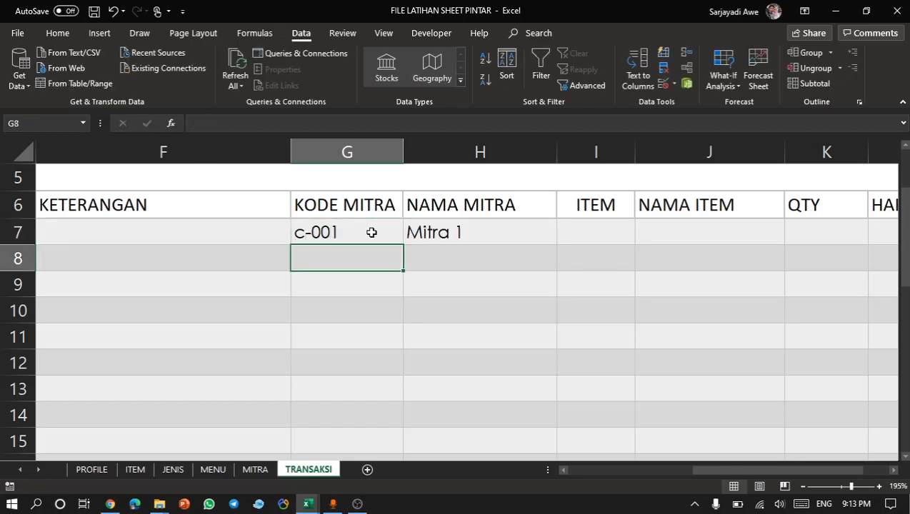
Test the KODE MITRA validation by entering the invalid code fjfjf in cell G7, dismiss the entry and clear the cell.
click(372, 233)
text(fjfjf)
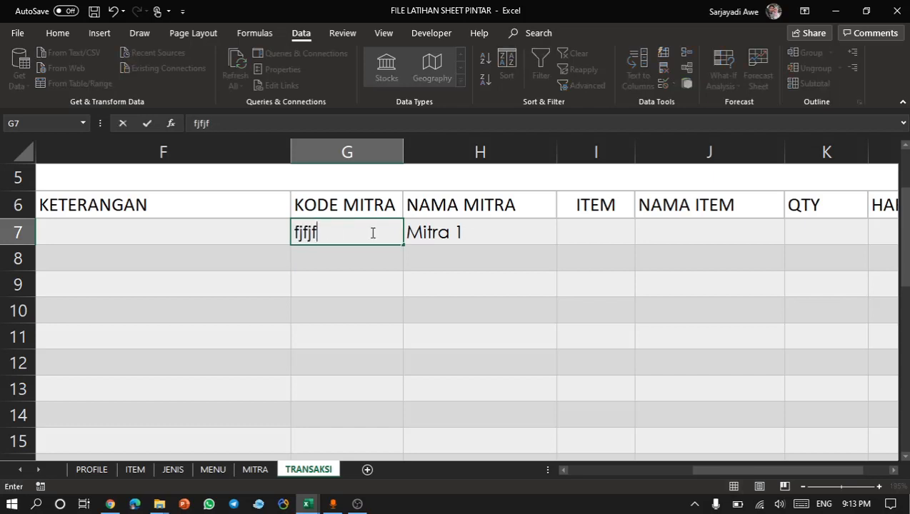
key(Return)
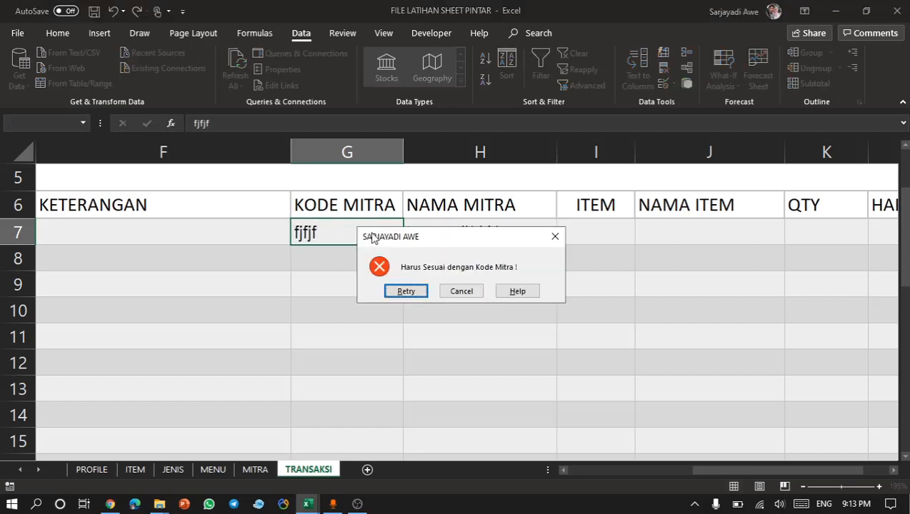
click(464, 289)
key(Delete)
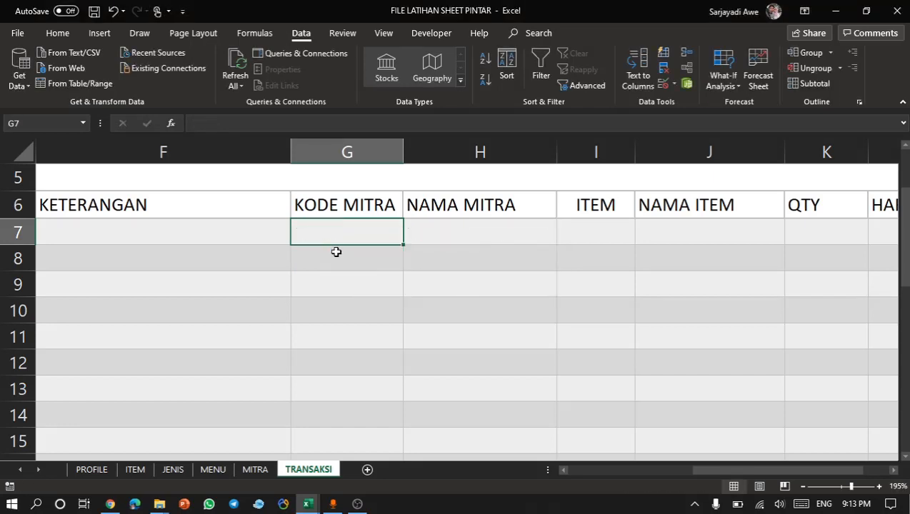
Review the layout of the DAFTAR TRANSAKSI sheet, from its title rows through the TANGGAL to NAMA ITEM columns.
click(392, 268)
click(605, 313)
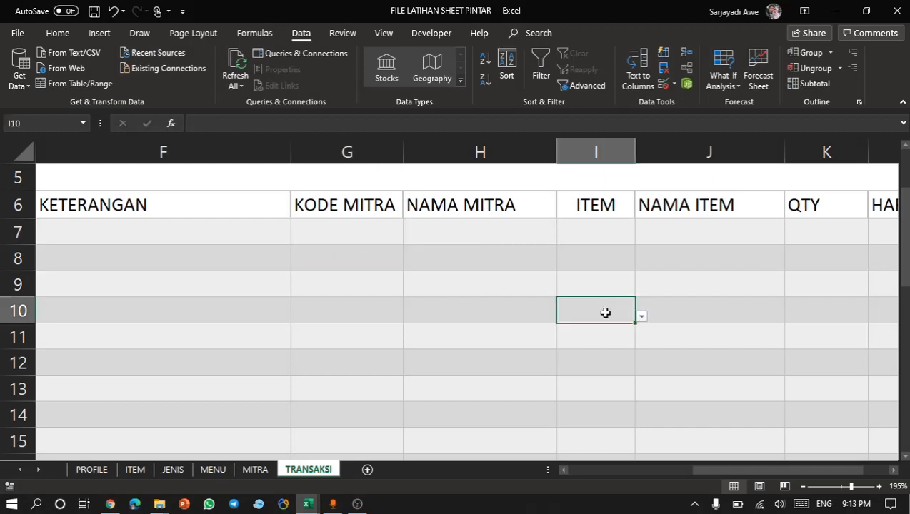
scroll(605, 313, down, 3)
scroll(605, 313, left, 5)
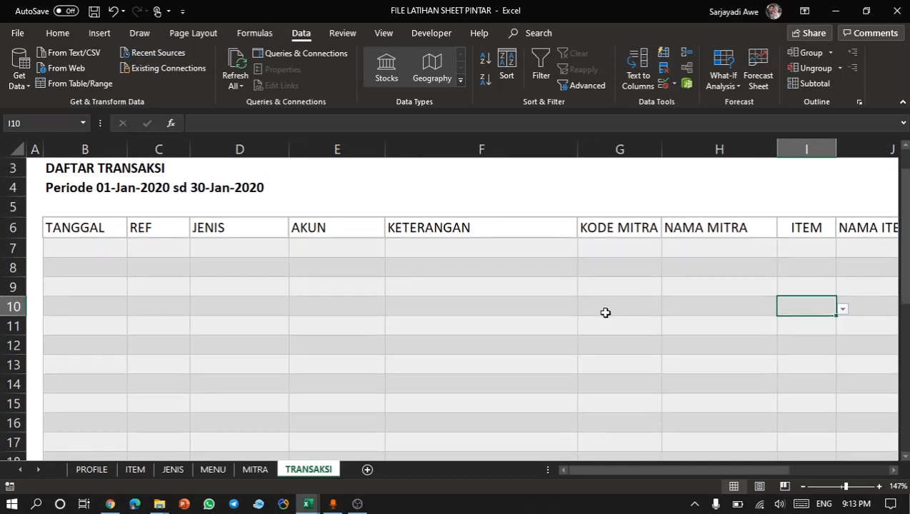
scroll(605, 312, up, 2)
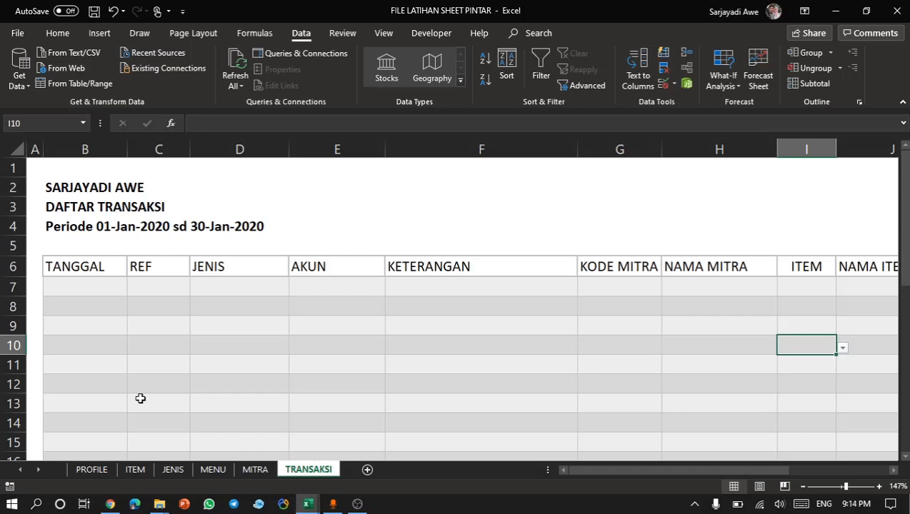
click(328, 345)
click(364, 319)
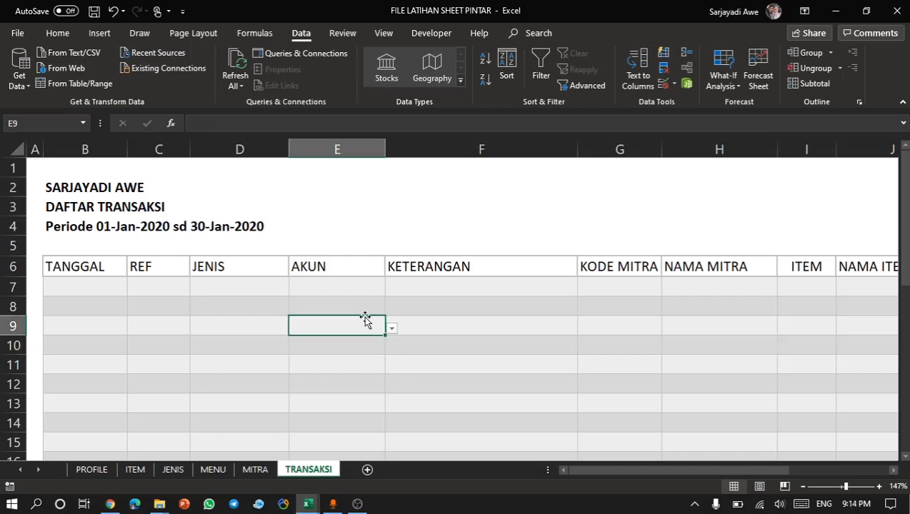
click(408, 319)
scroll(408, 320, right, 1)
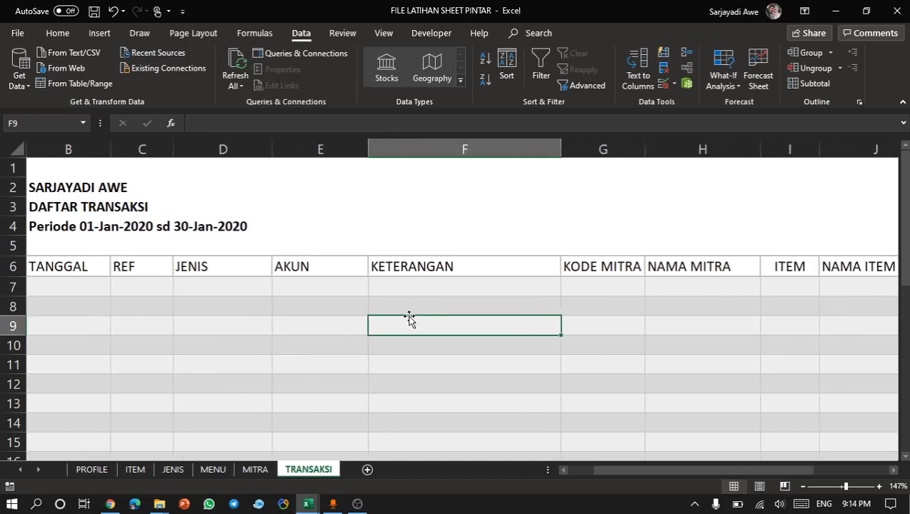
scroll(408, 319, left, 1)
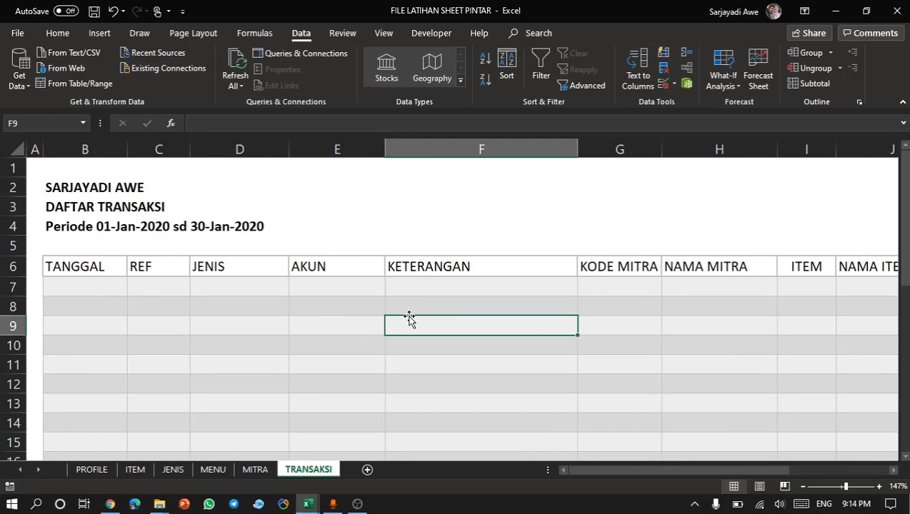
scroll(409, 320, down, 1)
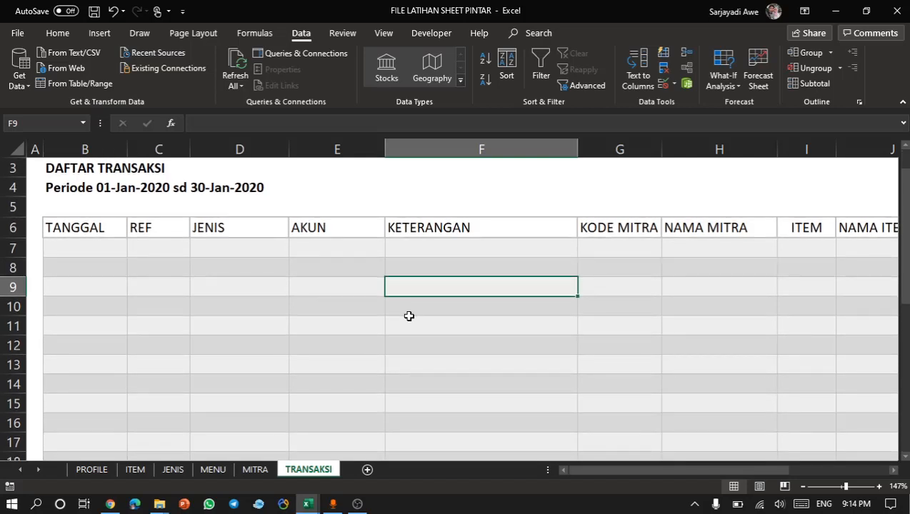
scroll(409, 316, up, 1)
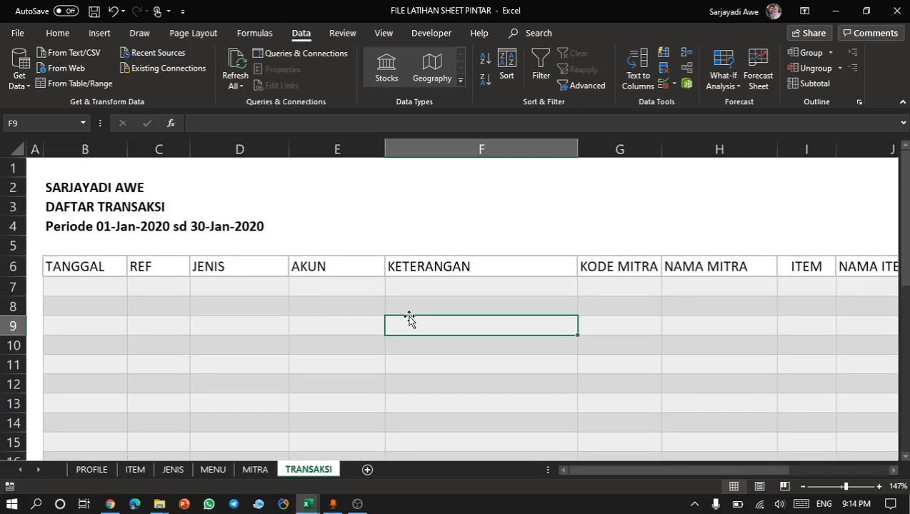